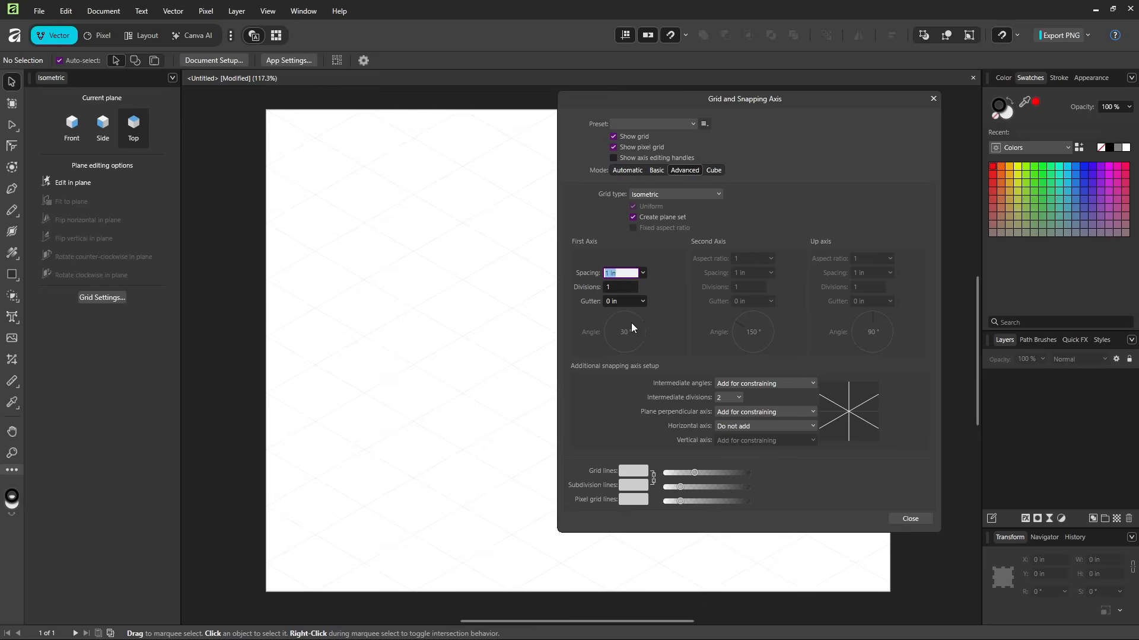
- Adjust the first-axis spacing of the isometric grid to get a denser grid and close the grid settings
{"action": "type", "text": "2"}
{"action": "left_click", "coordinate": [622, 275]}
{"action": "key", "text": "BackSpace"}
{"action": "left_click", "coordinate": [906, 520]}
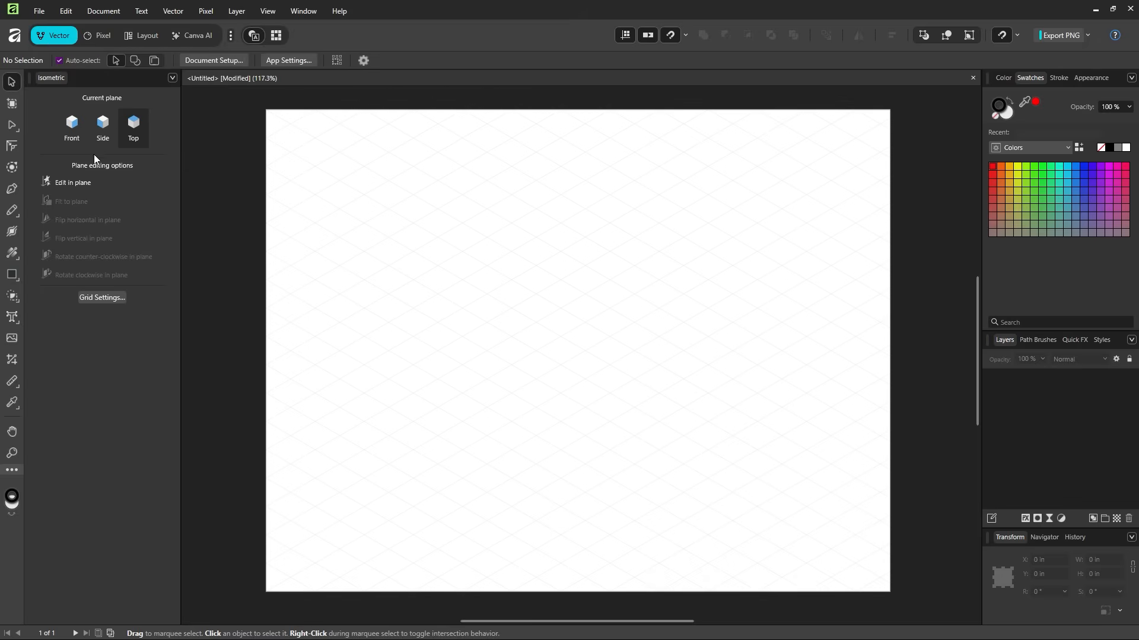
- Create a text frame about 6.54 × 5.49 in on the page and enter "JUST A GLITCH"
{"action": "left_click", "coordinate": [14, 326]}
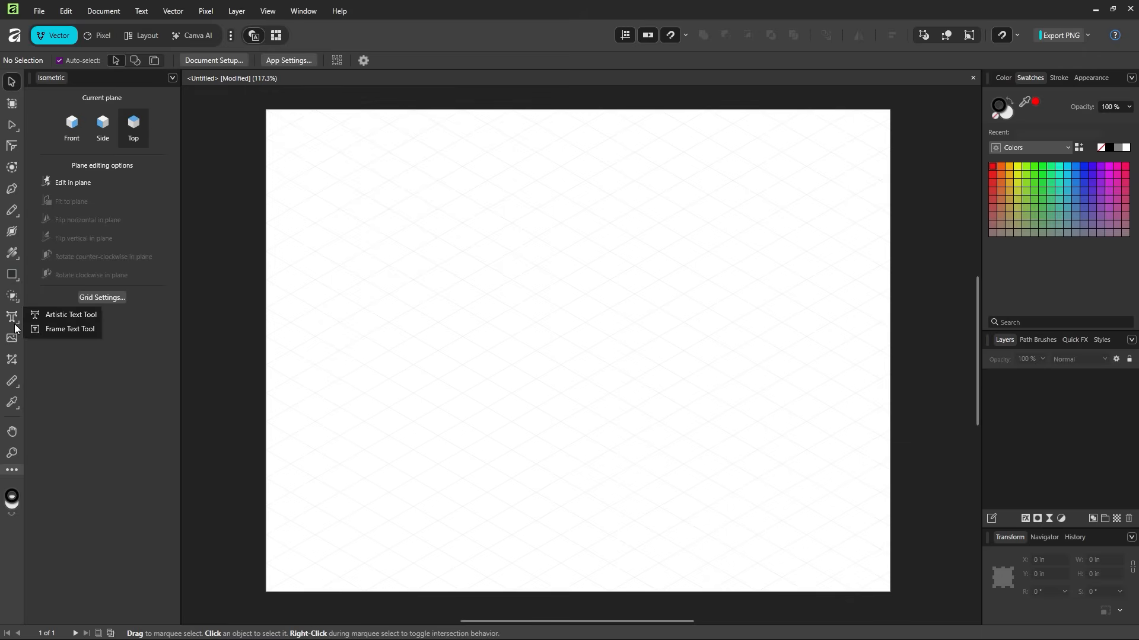
{"action": "left_click", "coordinate": [53, 328]}
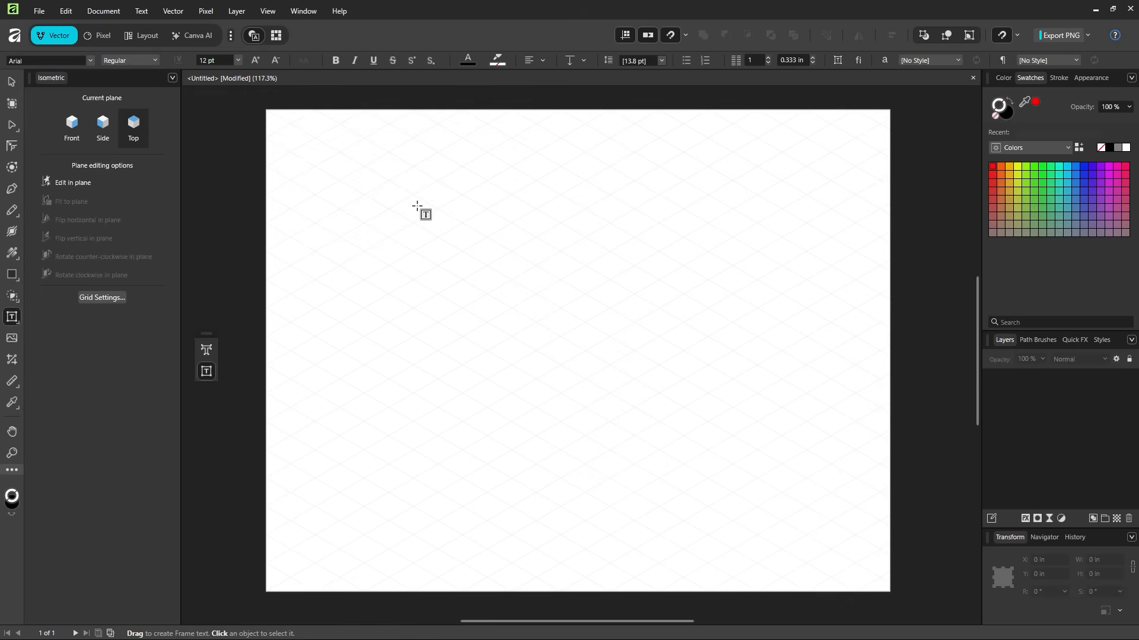
{"action": "left_click_drag", "start_coordinate": [417, 206], "coordinate": [786, 513]}
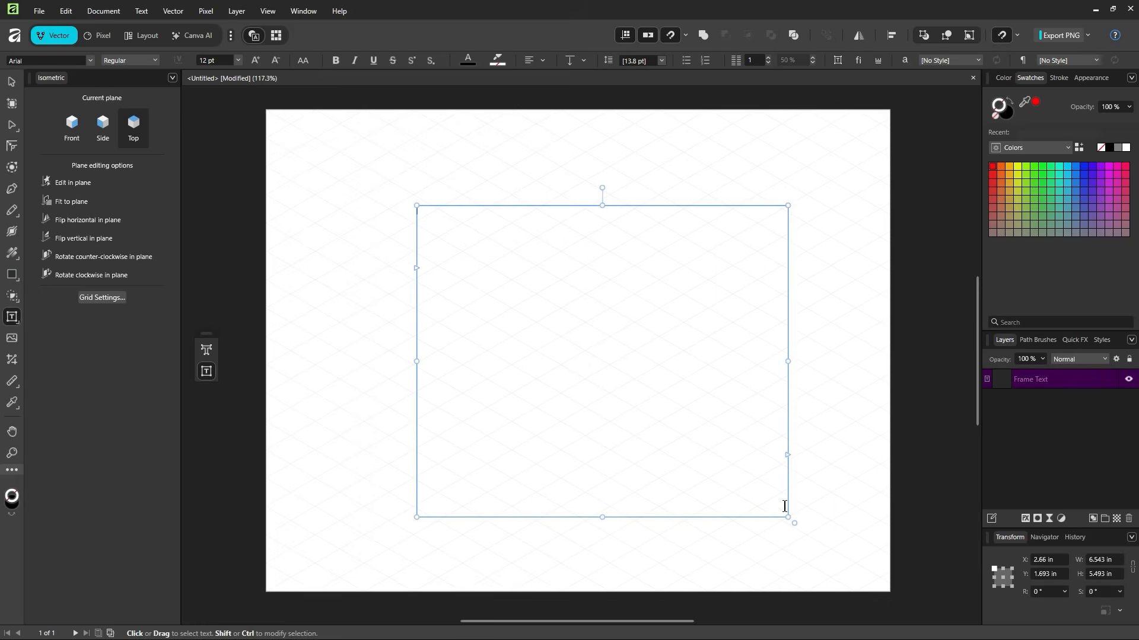
{"action": "type", "text": "JUST A"}
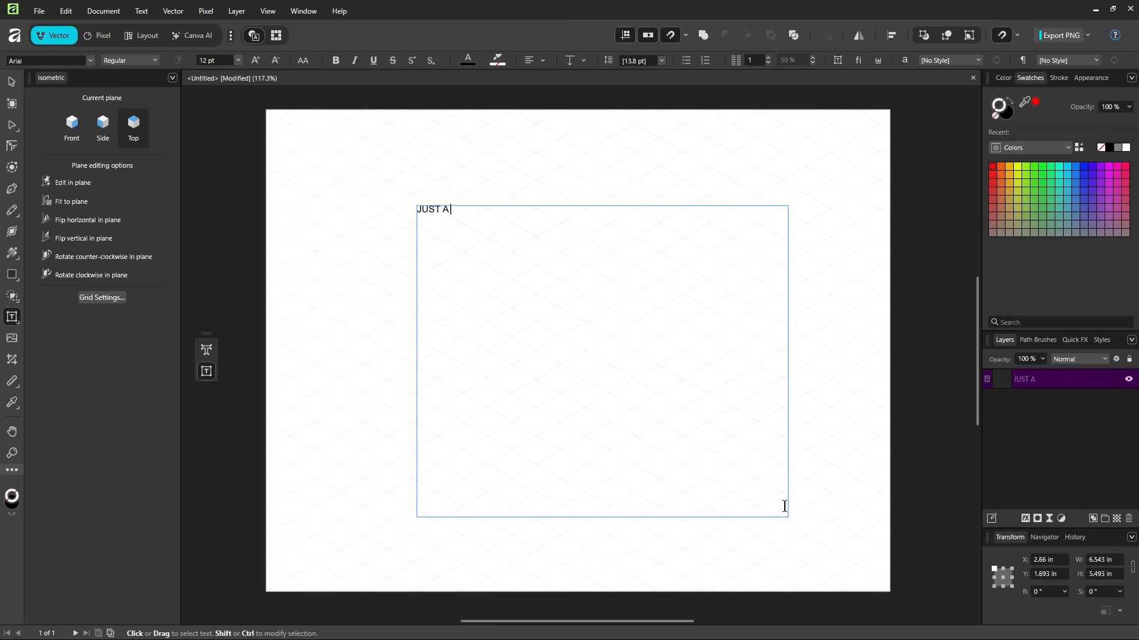
{"action": "type", "text": " GLITCH"}
- Set all of the frame's text to a font size of 96 pt
{"action": "key", "text": "ctrl+a"}
{"action": "key", "text": "Escape"}
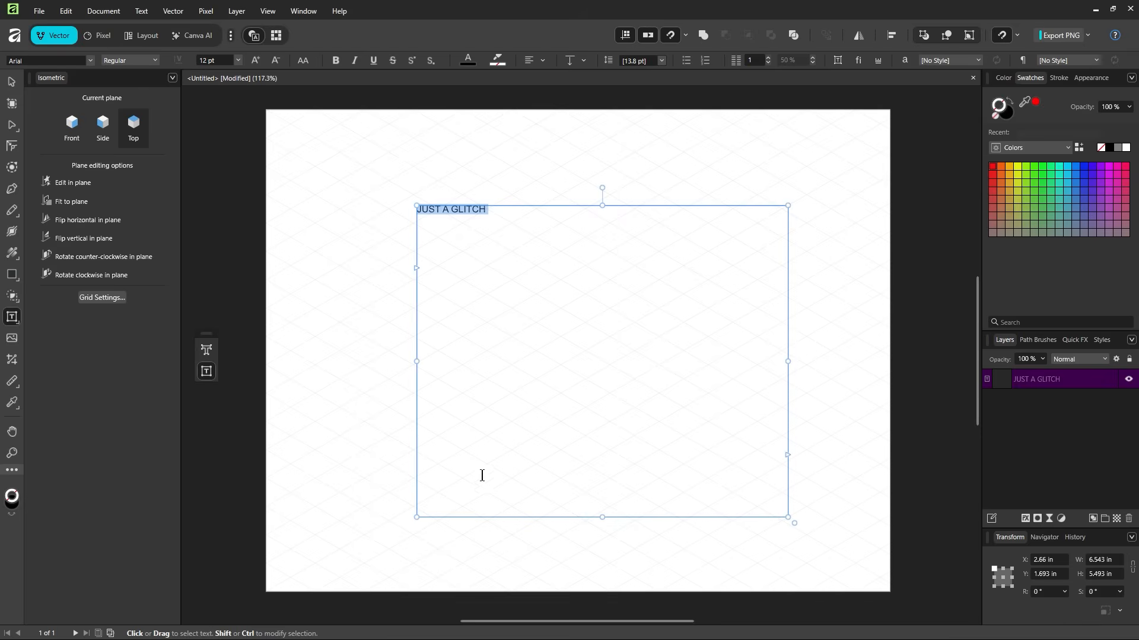
{"action": "left_click", "coordinate": [238, 60]}
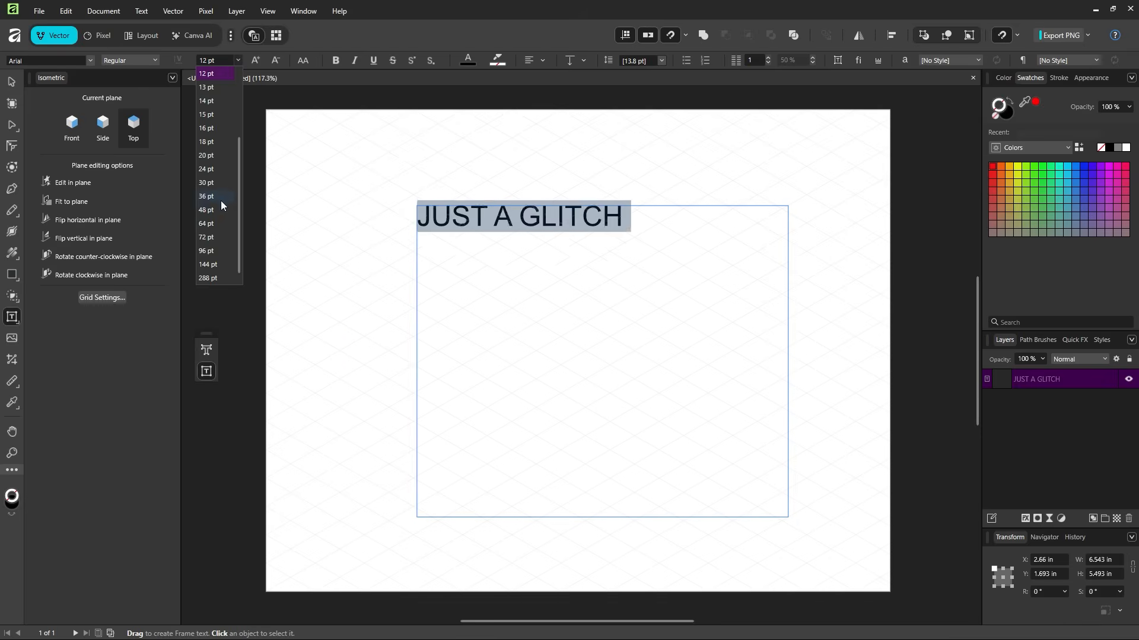
{"action": "left_click", "coordinate": [213, 251]}
- Change the font of the "JUST A GLITCH" text to Monomaniac One
{"action": "left_click", "coordinate": [90, 60]}
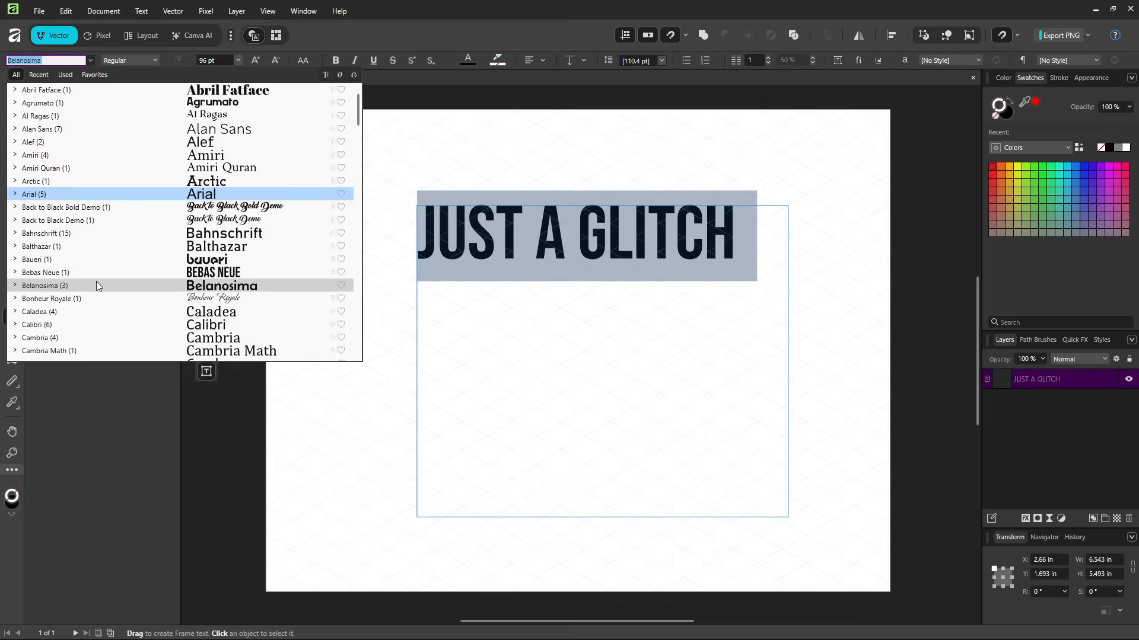
{"action": "scroll", "coordinate": [191, 303], "scroll_direction": "down", "scroll_amount": 1}
{"action": "scroll", "coordinate": [191, 304], "scroll_direction": "down", "scroll_amount": 4}
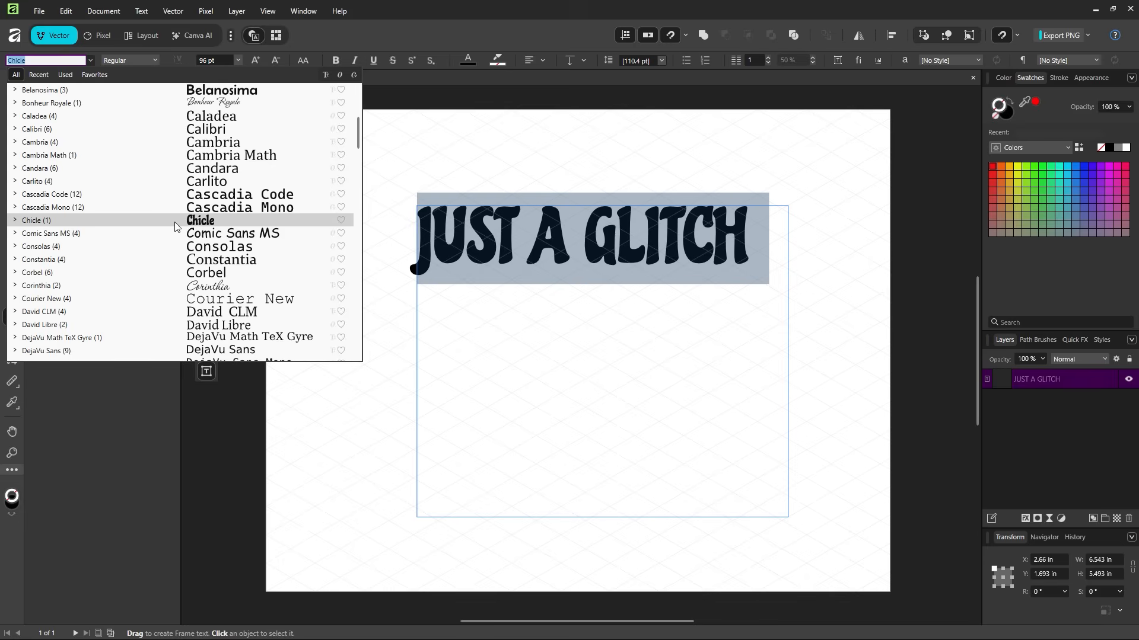
{"action": "scroll", "coordinate": [172, 228], "scroll_direction": "down", "scroll_amount": 4}
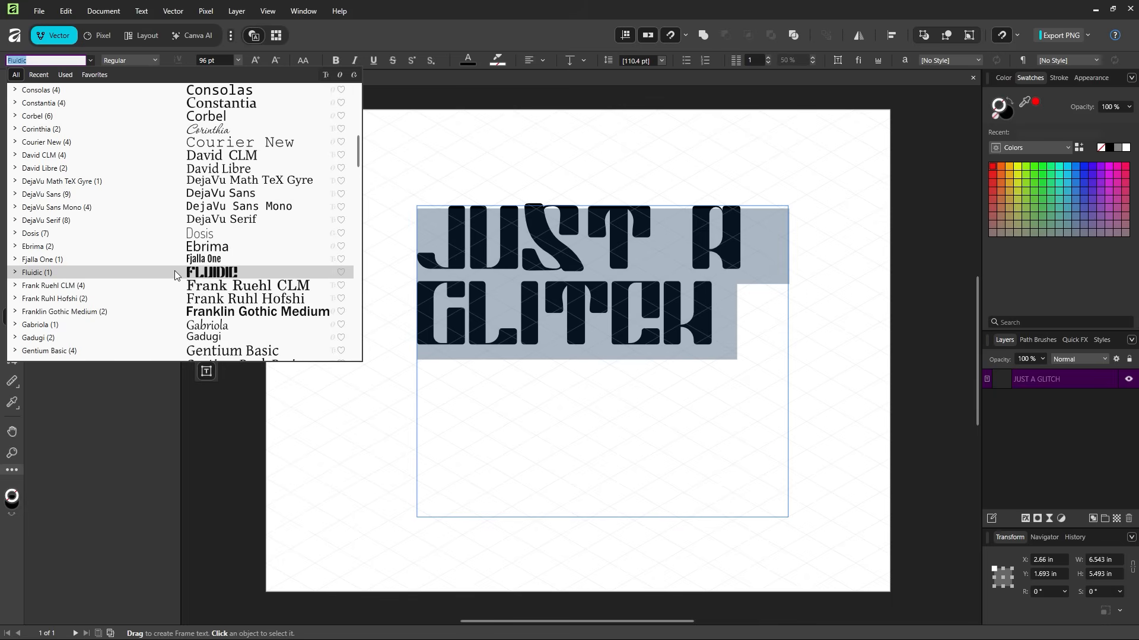
{"action": "scroll", "coordinate": [169, 285], "scroll_direction": "down", "scroll_amount": 4}
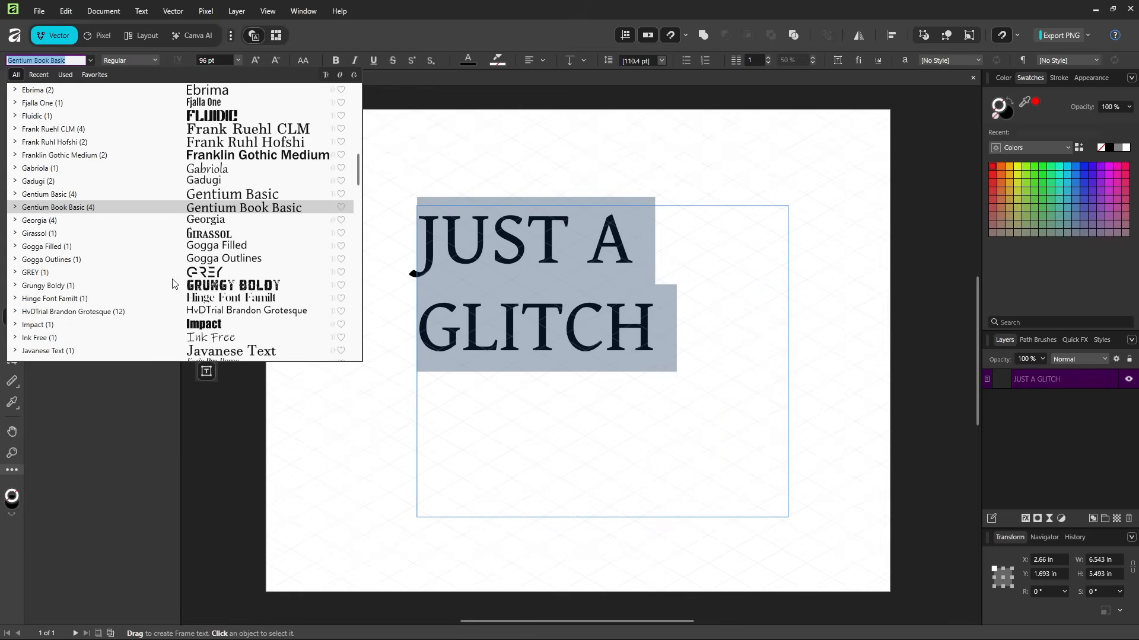
{"action": "scroll", "coordinate": [169, 324], "scroll_direction": "down", "scroll_amount": 4}
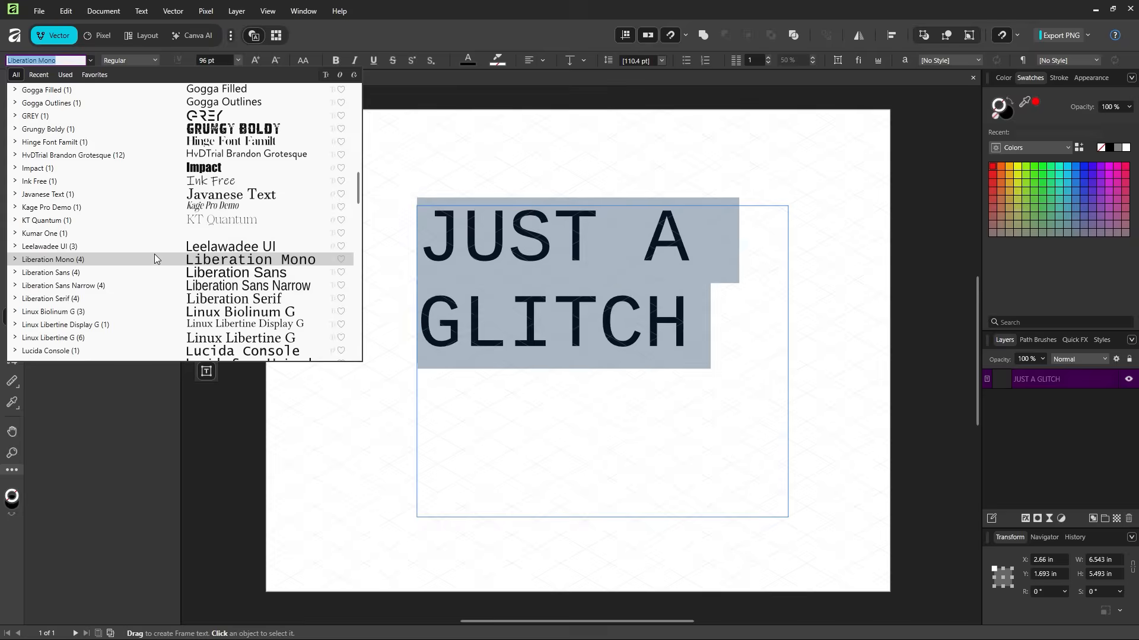
{"action": "scroll", "coordinate": [154, 267], "scroll_direction": "down", "scroll_amount": 3}
{"action": "scroll", "coordinate": [157, 314], "scroll_direction": "down", "scroll_amount": 6}
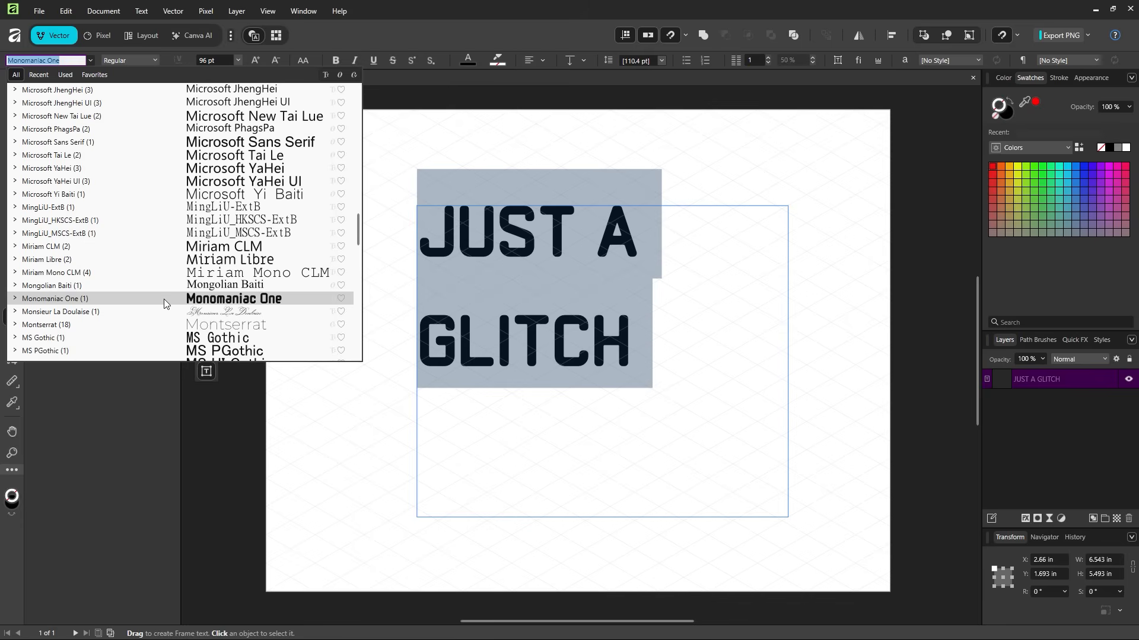
{"action": "left_click", "coordinate": [164, 299]}
{"action": "left_click", "coordinate": [496, 338]}
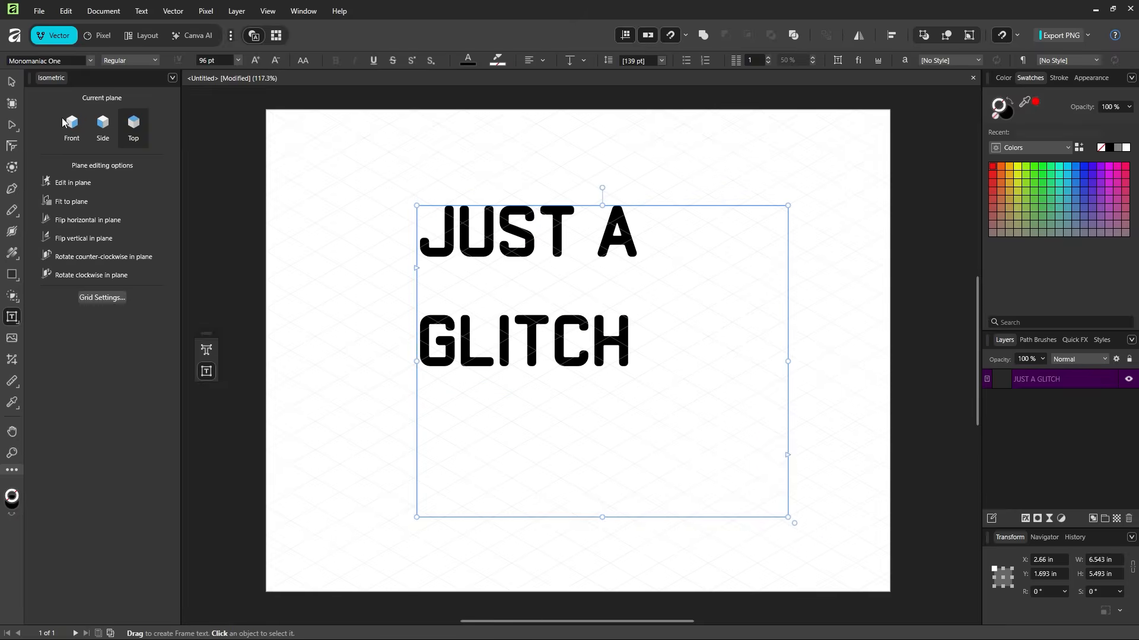
- Place a spare duplicate of the text frame off the page, beyond its right edge, at about X 11.88 in, Y 3 in
{"action": "key", "text": "Escape"}
{"action": "key", "text": "Escape"}
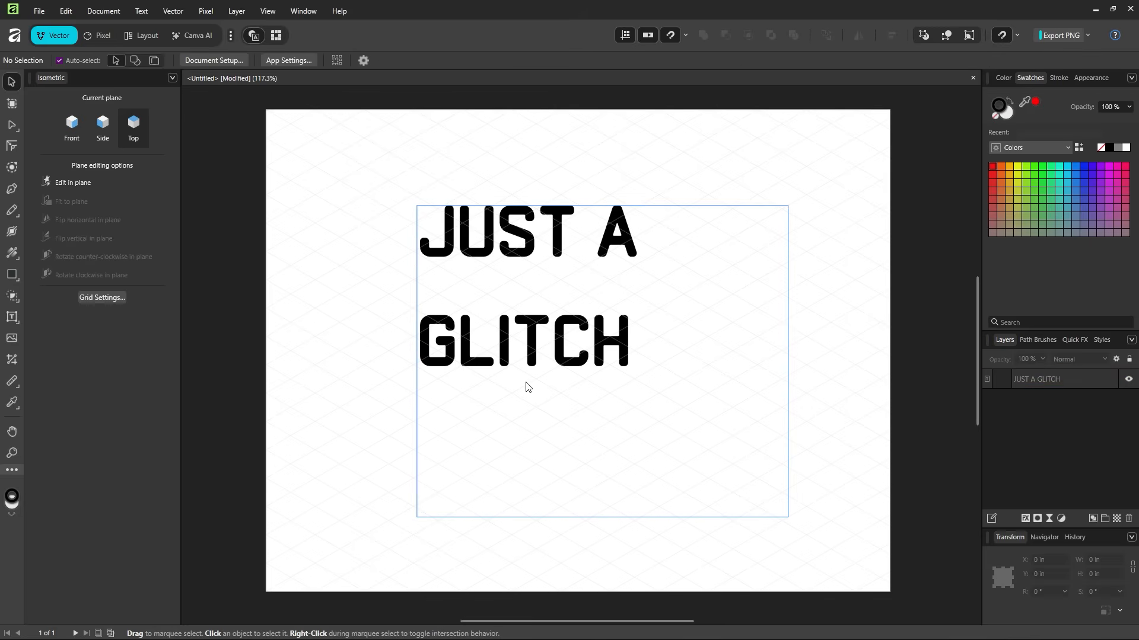
{"action": "mouse_move", "coordinate": [526, 387]}
{"action": "left_mouse_down"}
{"action": "mouse_move", "coordinate": [389, 320]}
{"action": "mouse_move", "coordinate": [419, 352]}
{"action": "mouse_move", "coordinate": [772, 425]}
{"action": "mouse_move", "coordinate": [1019, 431]}
{"action": "left_mouse_up"}
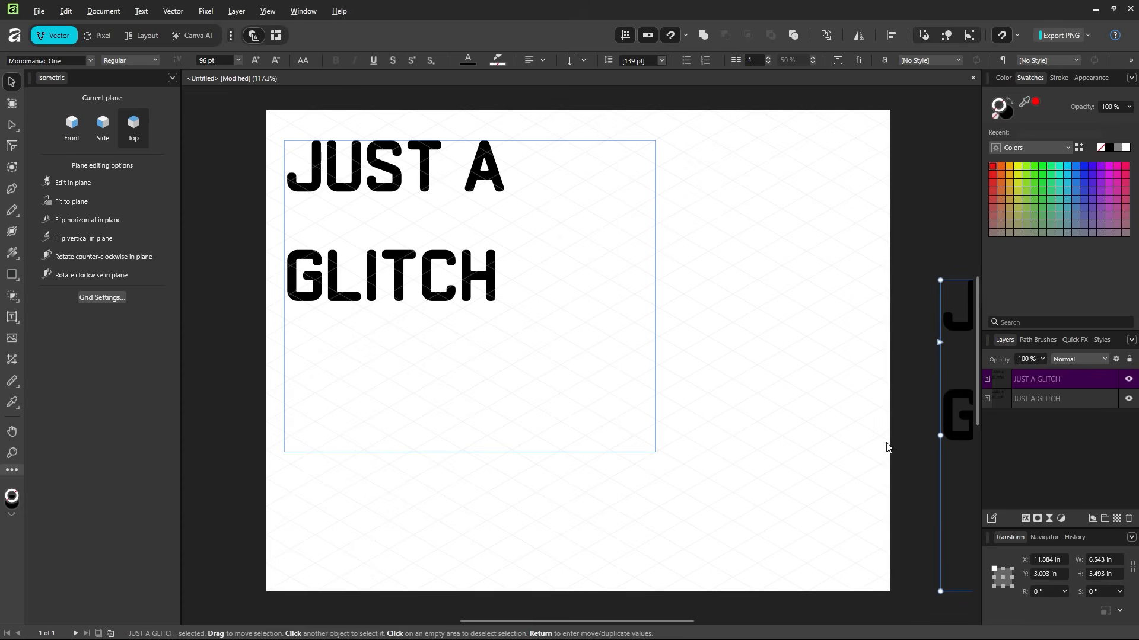
{"action": "left_click", "coordinate": [465, 265]}
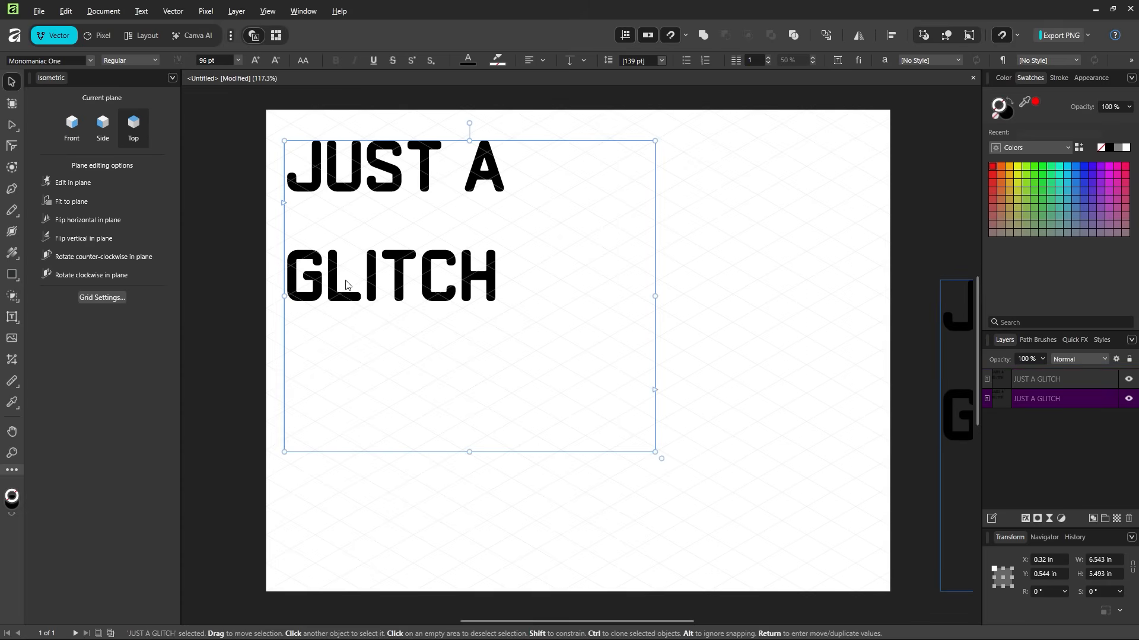
{"action": "left_click_drag", "start_coordinate": [542, 273], "coordinate": [896, 368]}
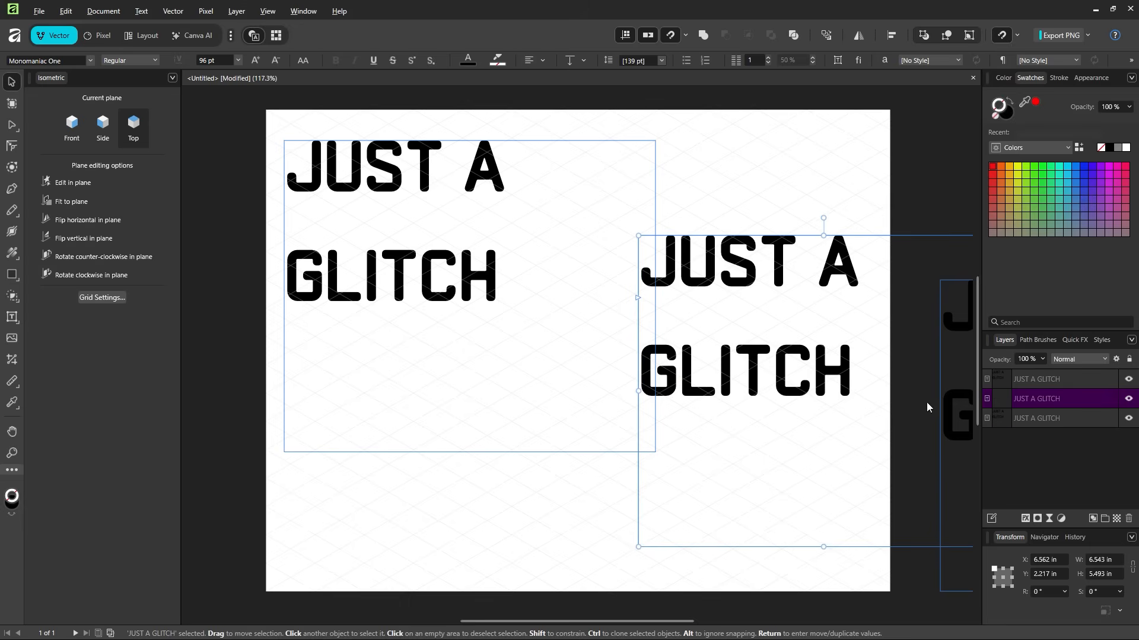
{"action": "key", "text": "ctrl+z"}
{"action": "key", "text": "ctrl+z"}
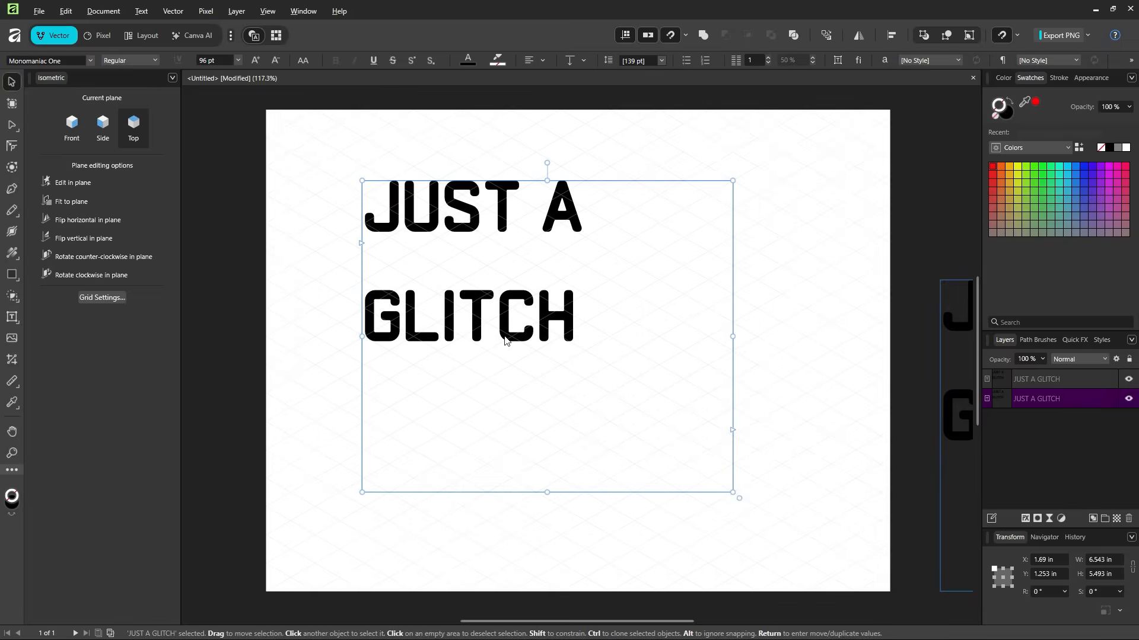
- Convert the on-page text to curves and ungroup it into separate letters
{"action": "right_click", "coordinate": [505, 340]}
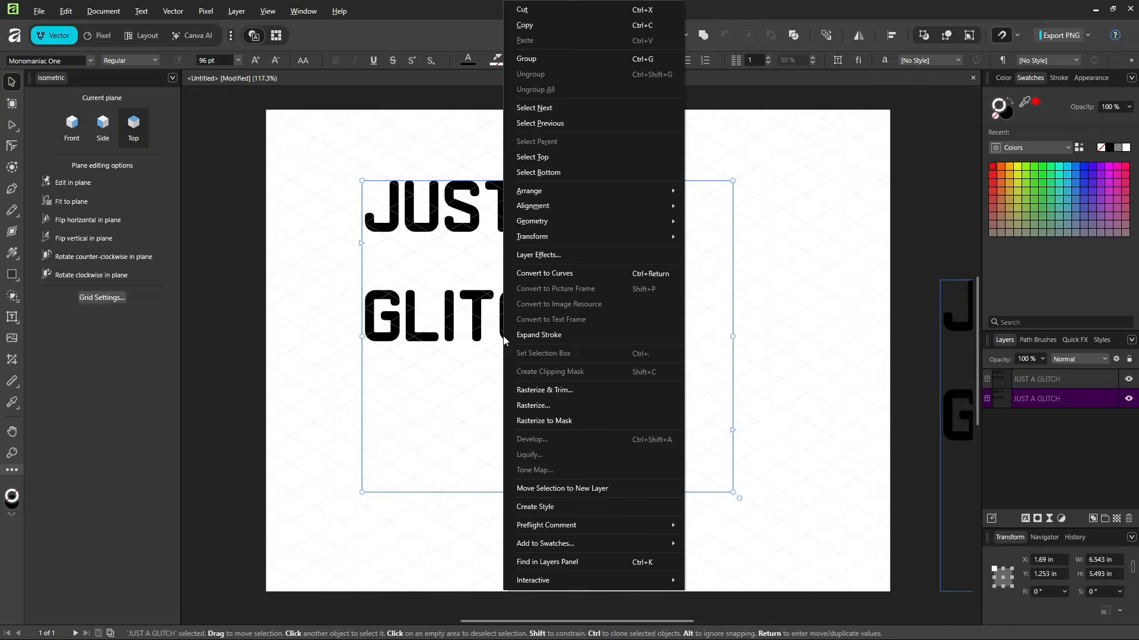
{"action": "left_click", "coordinate": [549, 271]}
{"action": "key", "text": "v"}
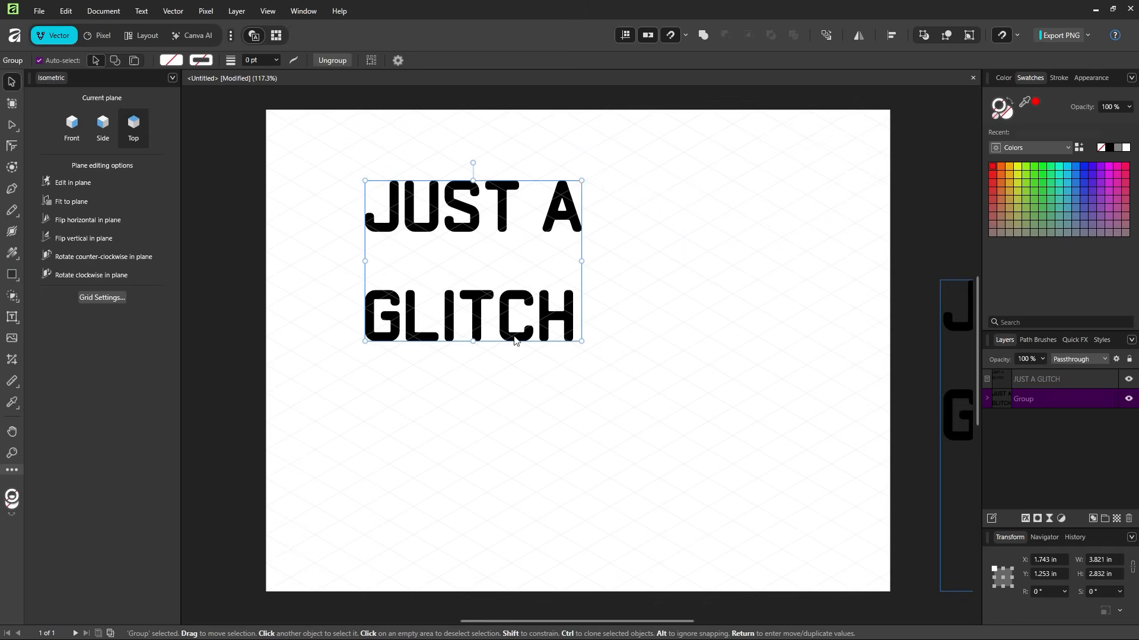
{"action": "key", "text": "ctrl+shift+g"}
{"action": "left_click", "coordinate": [611, 326]}
{"action": "left_click_drag", "start_coordinate": [610, 168], "coordinate": [286, 257]}
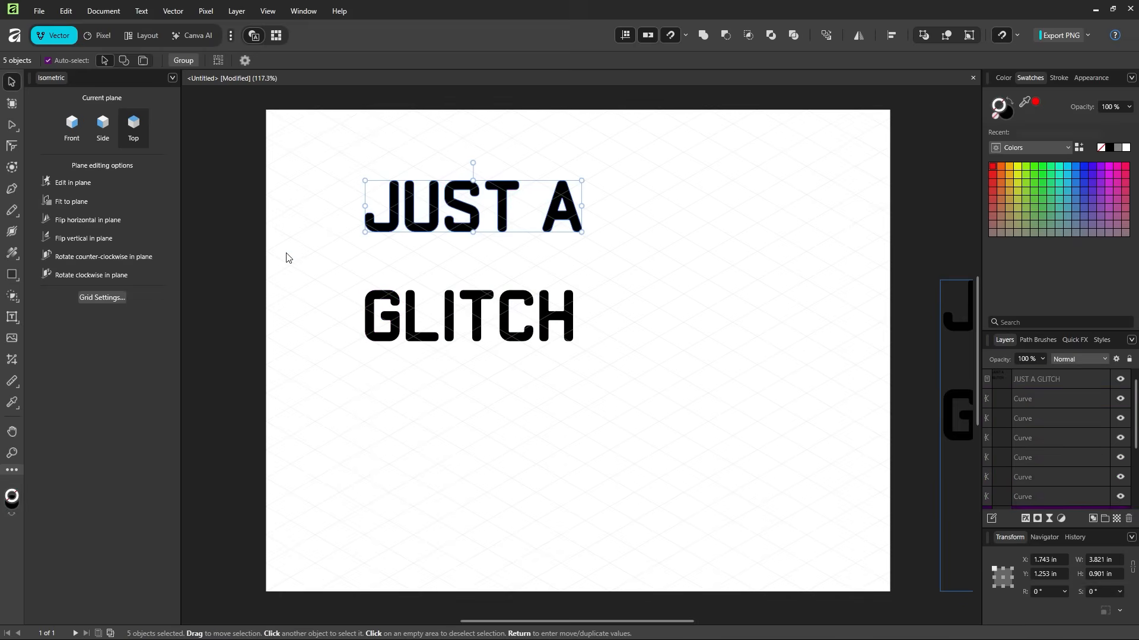
{"action": "left_click", "coordinate": [489, 252]}
{"action": "left_click_drag", "start_coordinate": [499, 218], "coordinate": [566, 284]}
{"action": "key", "text": "ctrl+z"}
- Group the letters of "JUST A" and "GLITCH" separately and move the "GLITCH" group up close beneath "JUST A"
{"action": "left_click_drag", "start_coordinate": [622, 154], "coordinate": [274, 254]}
{"action": "key", "text": "ctrl+g"}
{"action": "left_click_drag", "start_coordinate": [640, 270], "coordinate": [287, 408]}
{"action": "key", "text": "ctrl+g"}
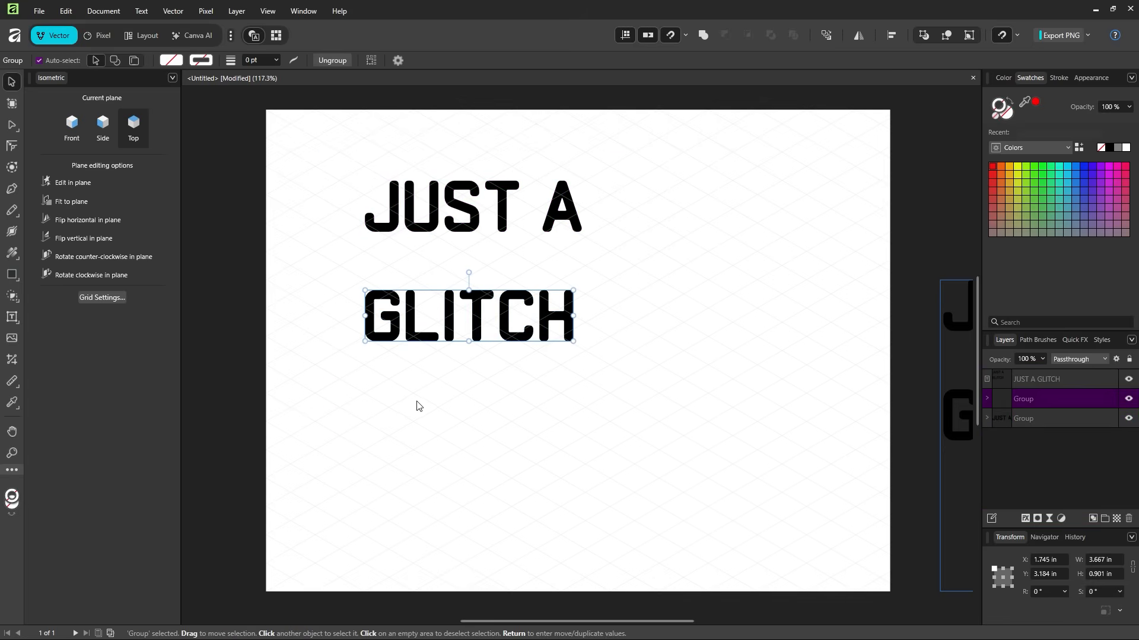
{"action": "left_click_drag", "start_coordinate": [524, 301], "coordinate": [513, 250]}
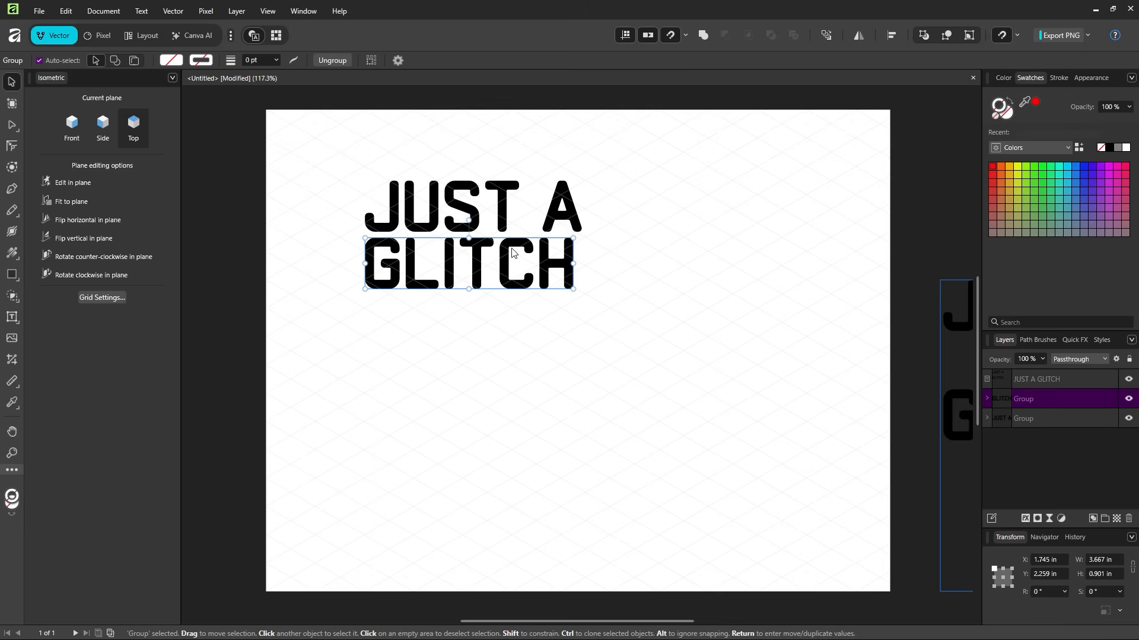
{"action": "left_click", "coordinate": [635, 228]}
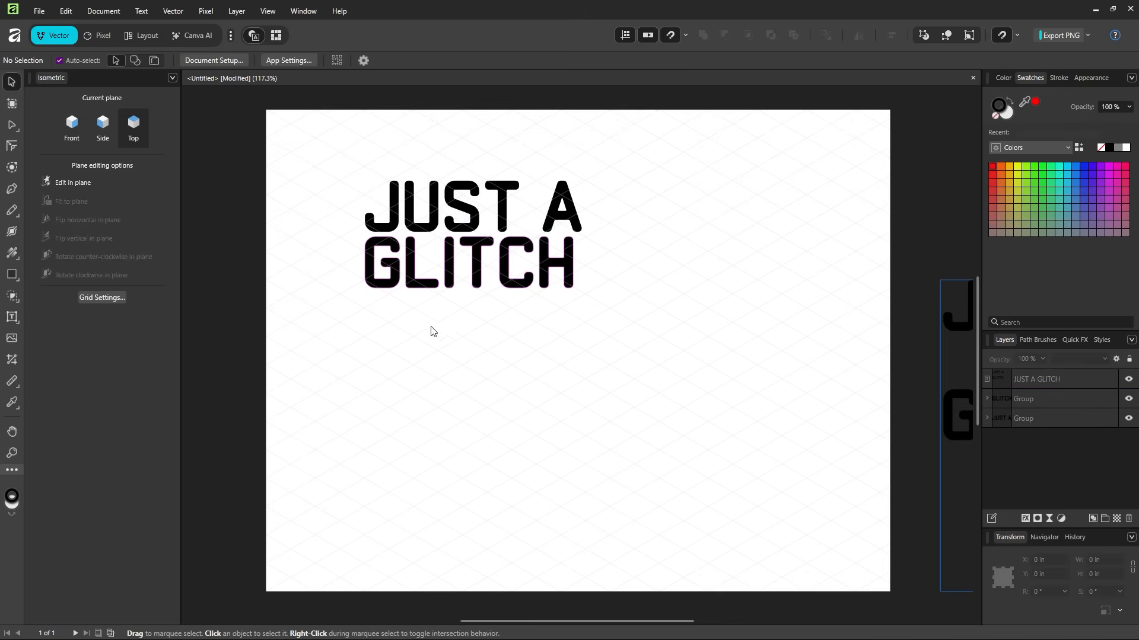
{"action": "key", "text": "z"}
{"action": "left_click_drag", "start_coordinate": [444, 241], "coordinate": [574, 331]}
{"action": "left_click_drag", "start_coordinate": [531, 265], "coordinate": [529, 330]}
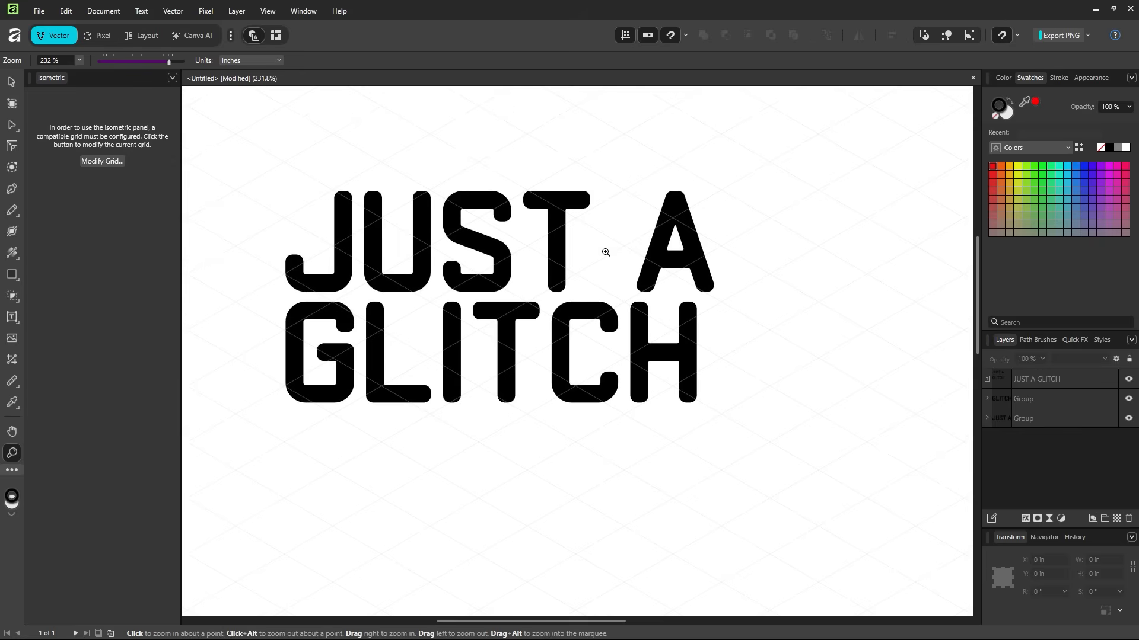
{"action": "left_click", "coordinate": [588, 356], "text": "alt"}
{"action": "left_click", "coordinate": [588, 356], "text": "alt"}
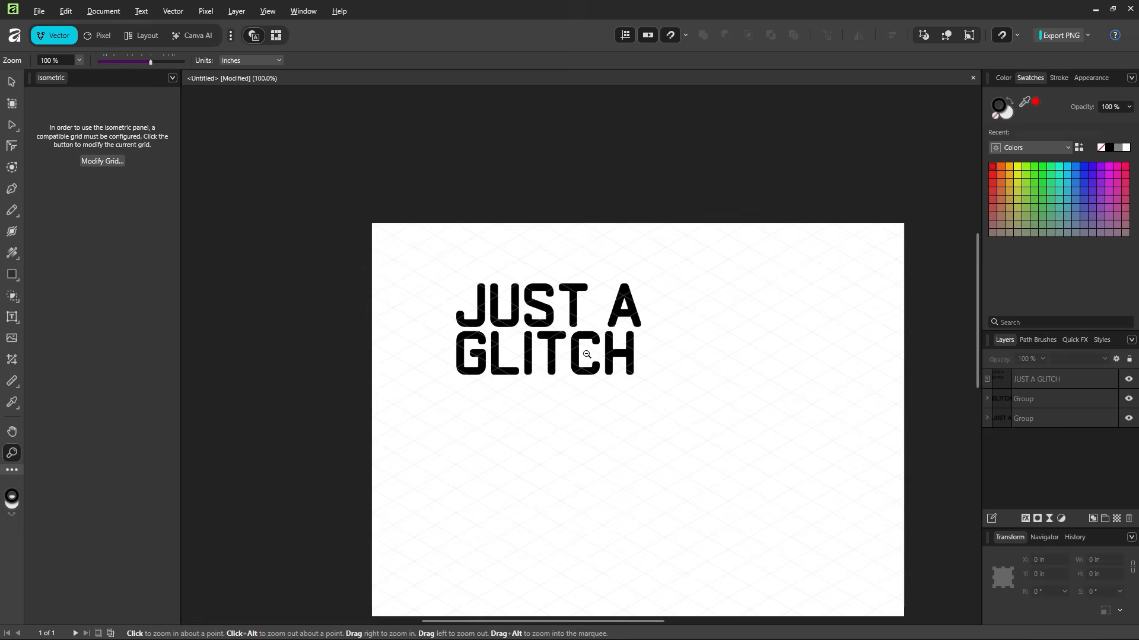
{"action": "left_click_drag", "start_coordinate": [587, 372], "coordinate": [514, 340]}
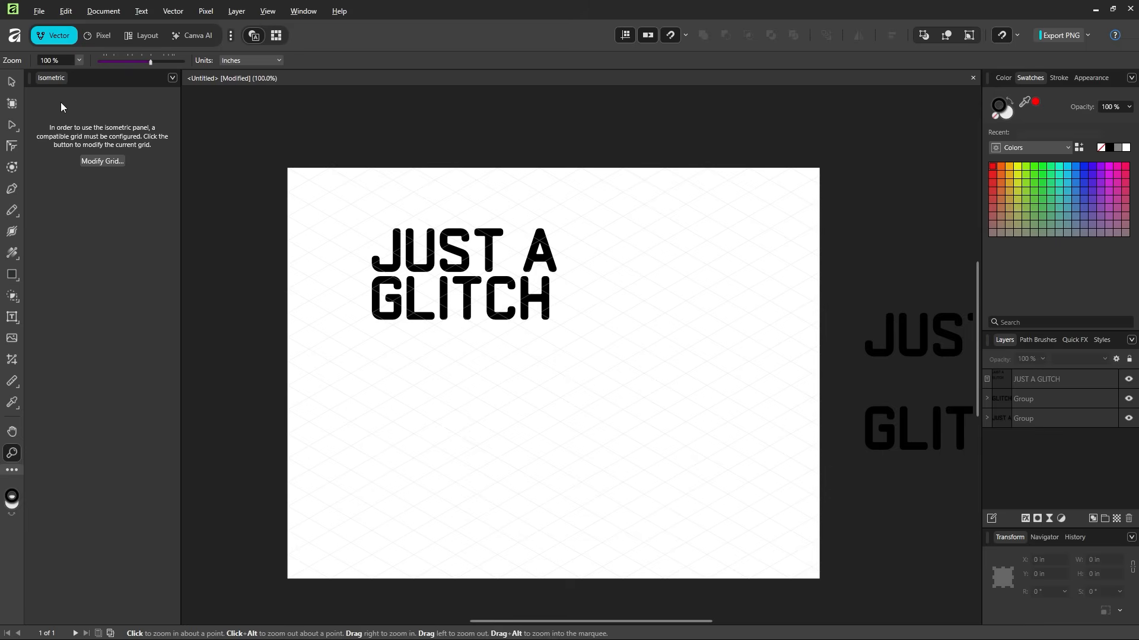
{"action": "left_click", "coordinate": [12, 81]}
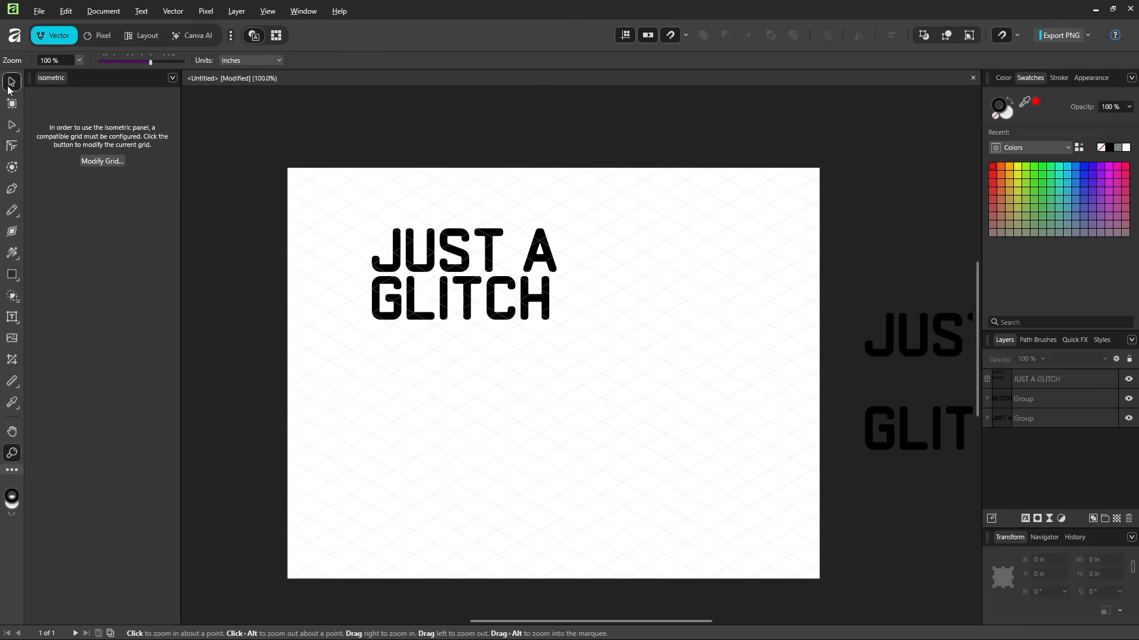
{"action": "left_click", "coordinate": [452, 306]}
{"action": "left_click", "coordinate": [627, 223]}
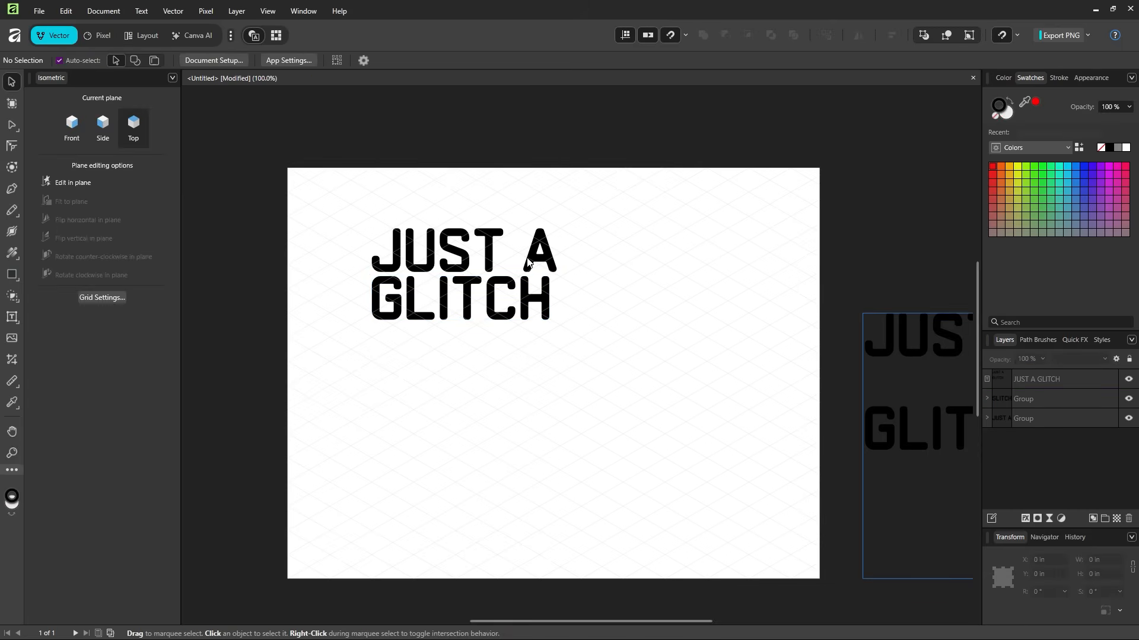
- Draw a rectangle about 1.28 × 3.08 in over the right ends of both text lines
{"action": "key", "text": "z"}
{"action": "left_click_drag", "start_coordinate": [525, 259], "coordinate": [577, 306]}
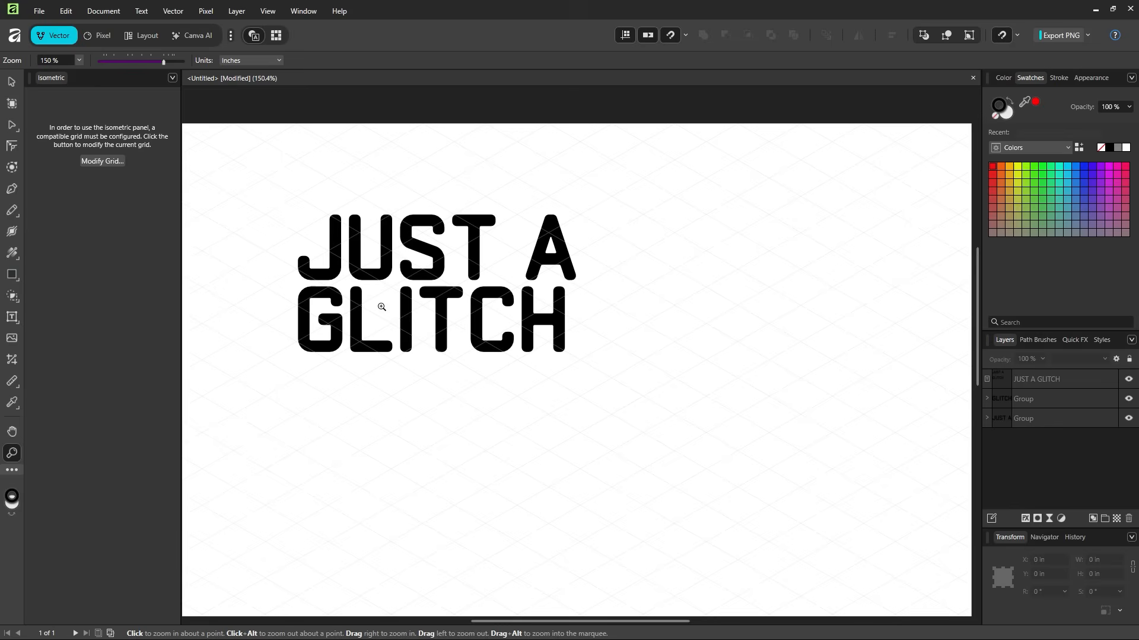
{"action": "left_click", "coordinate": [12, 275]}
{"action": "left_click_drag", "start_coordinate": [657, 411], "coordinate": [564, 187]}
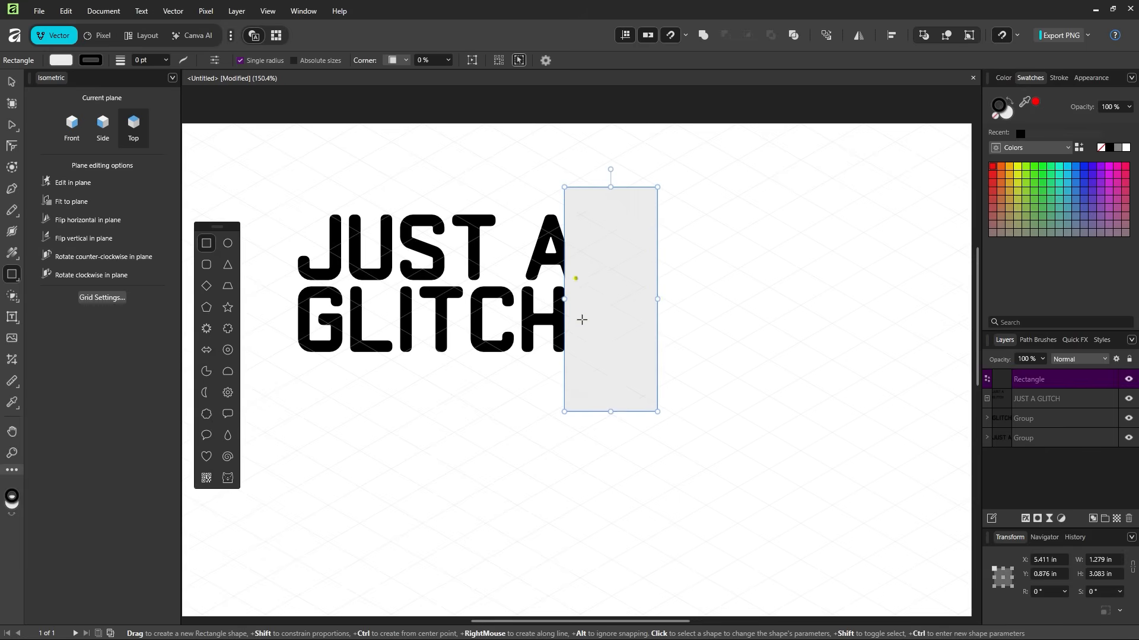
{"action": "left_click", "coordinate": [11, 82]}
- Remove the rectangle's stroke, fill it with blue, and deselect it
{"action": "left_click", "coordinate": [1010, 106]}
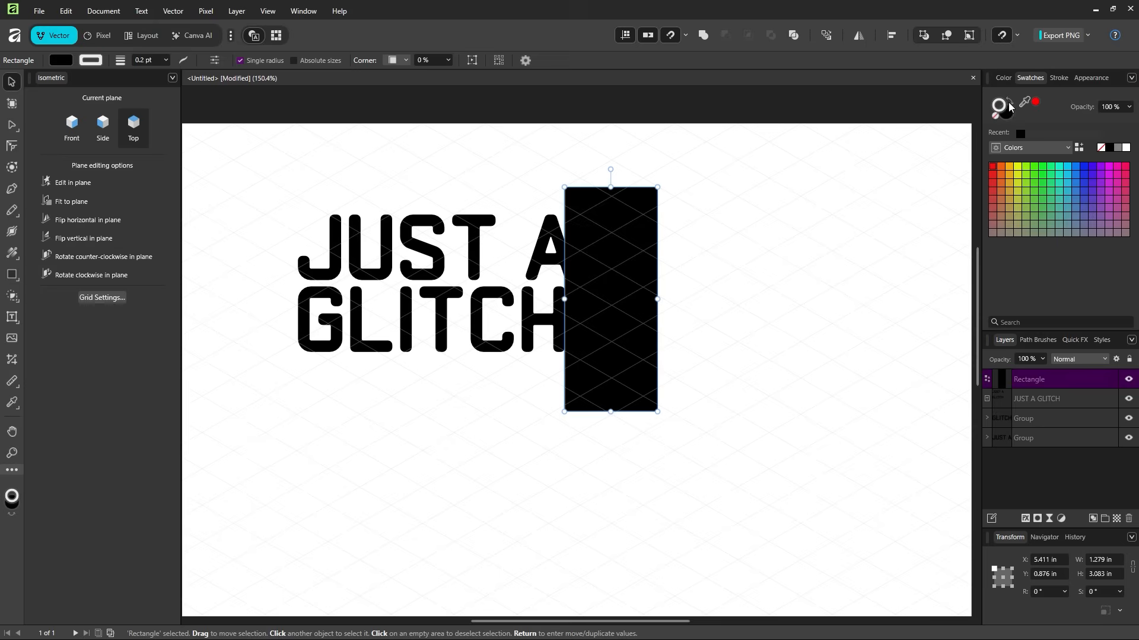
{"action": "left_click", "coordinate": [993, 107]}
{"action": "left_click", "coordinate": [995, 115]}
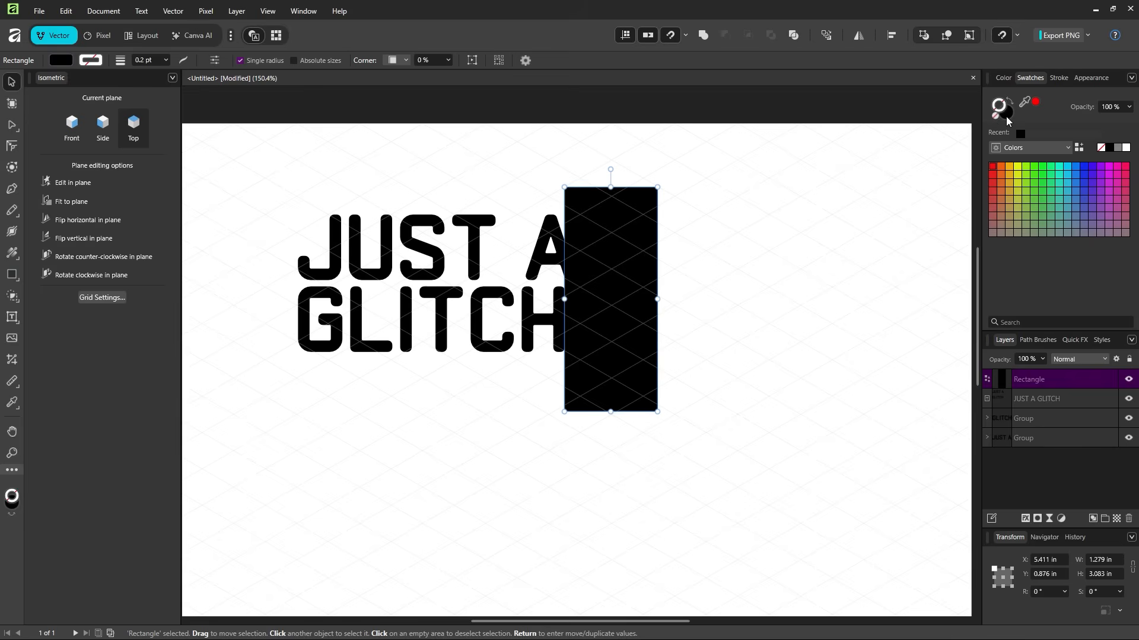
{"action": "left_click", "coordinate": [1079, 167]}
{"action": "left_click", "coordinate": [808, 254]}
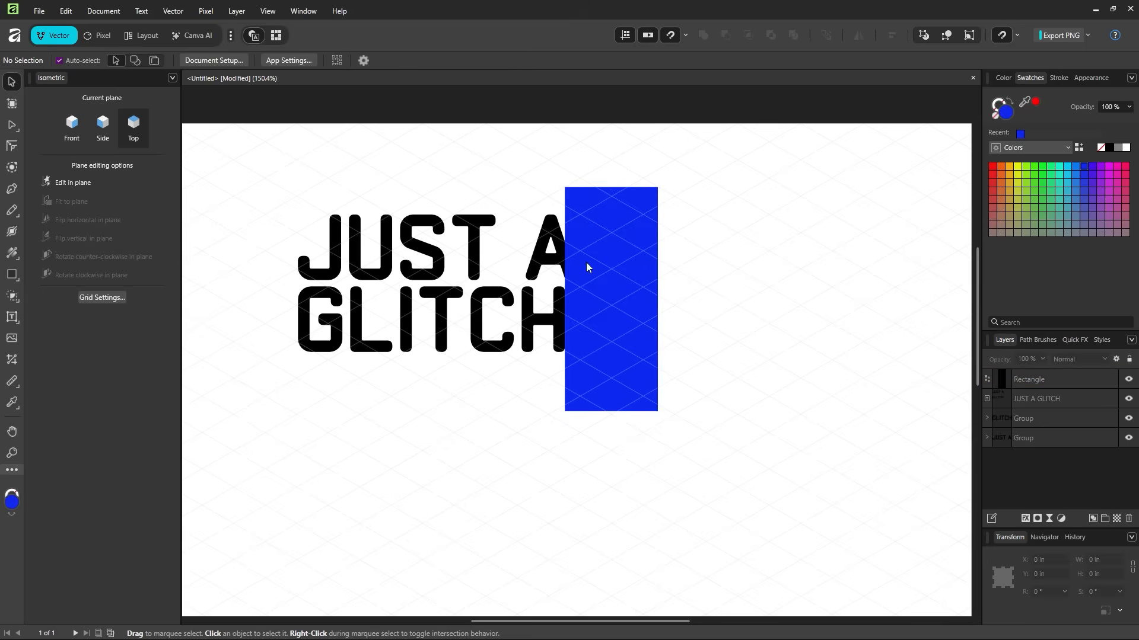
- Ungroup "JUST A" and nudge the letter A left until its right edge meets the blue rectangle's left edge
{"action": "left_click", "coordinate": [554, 261]}
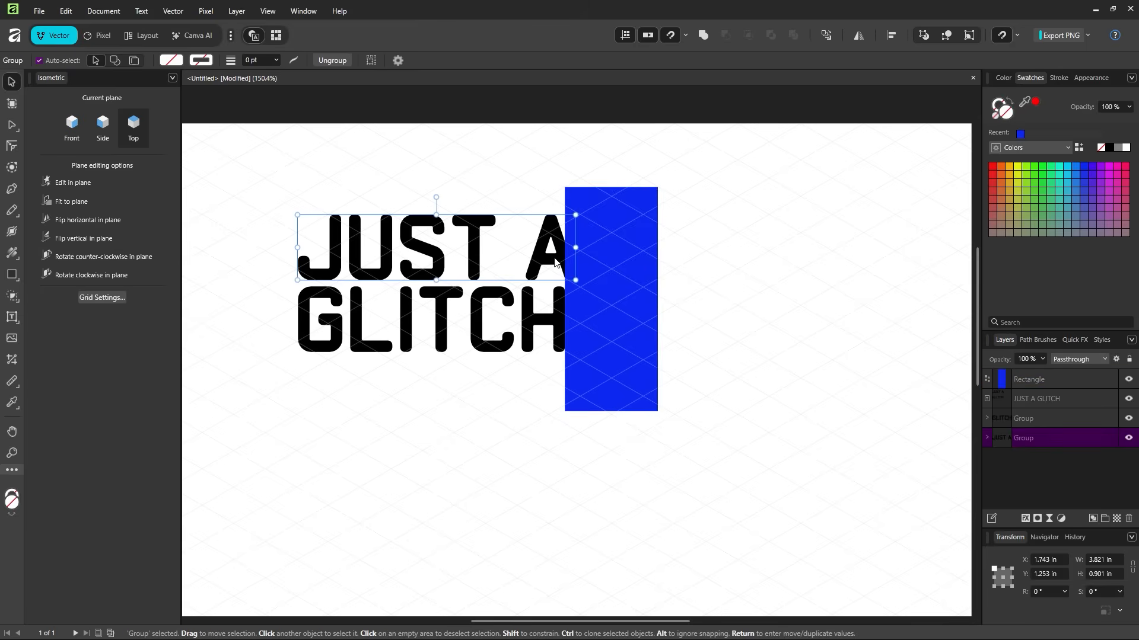
{"action": "key", "text": "ctrl+shift+g"}
{"action": "left_click", "coordinate": [542, 195]}
{"action": "left_click", "coordinate": [540, 250]}
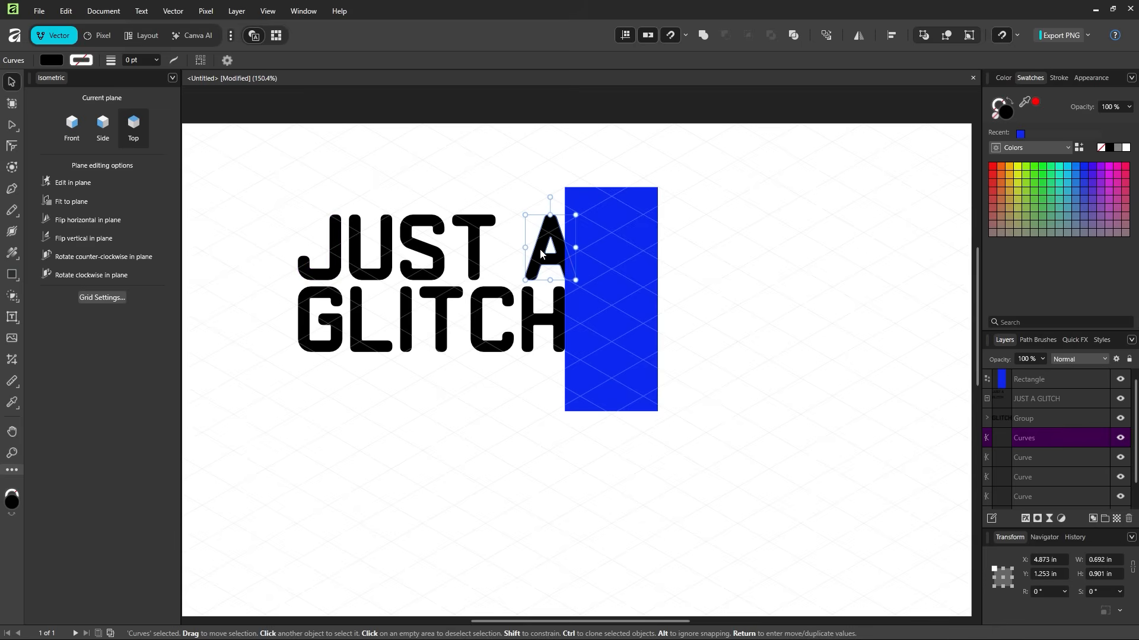
{"action": "key", "text": "Left"}
{"action": "key", "text": "Left"}
{"action": "key", "text": "Left"}
{"action": "key", "text": "Left"}
{"action": "key", "text": "Left"}
{"action": "key", "text": "Left"}
{"action": "key", "text": "Left"}
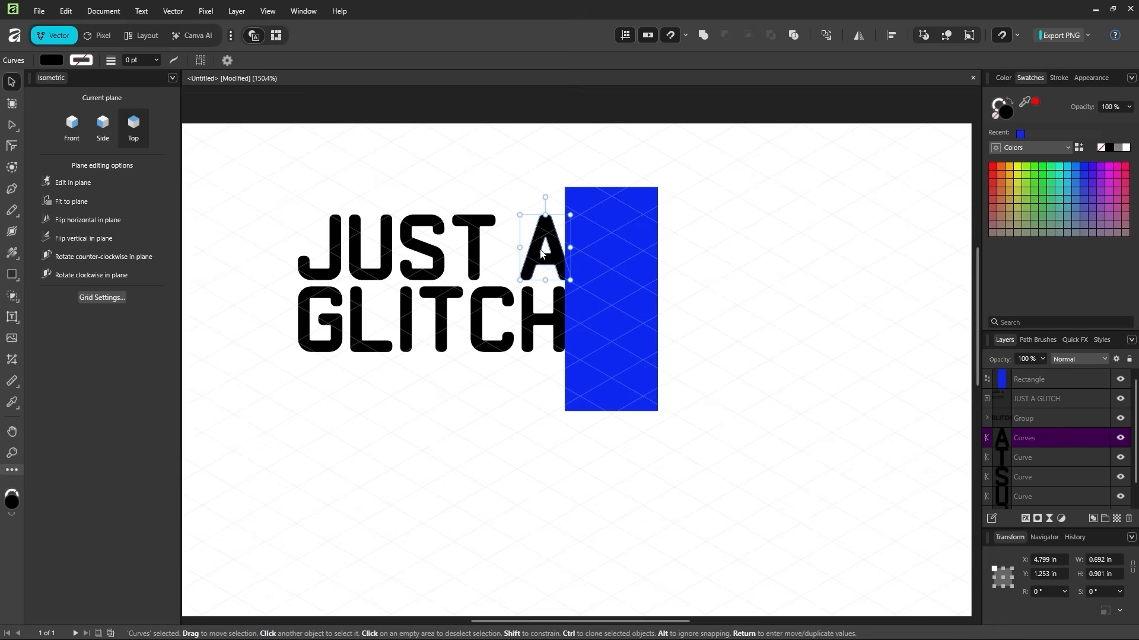
{"action": "key", "text": "Left"}
{"action": "key", "text": "Left"}
{"action": "key", "text": "Left"}
{"action": "key", "text": "Left"}
{"action": "key", "text": "Left"}
{"action": "key", "text": "Left"}
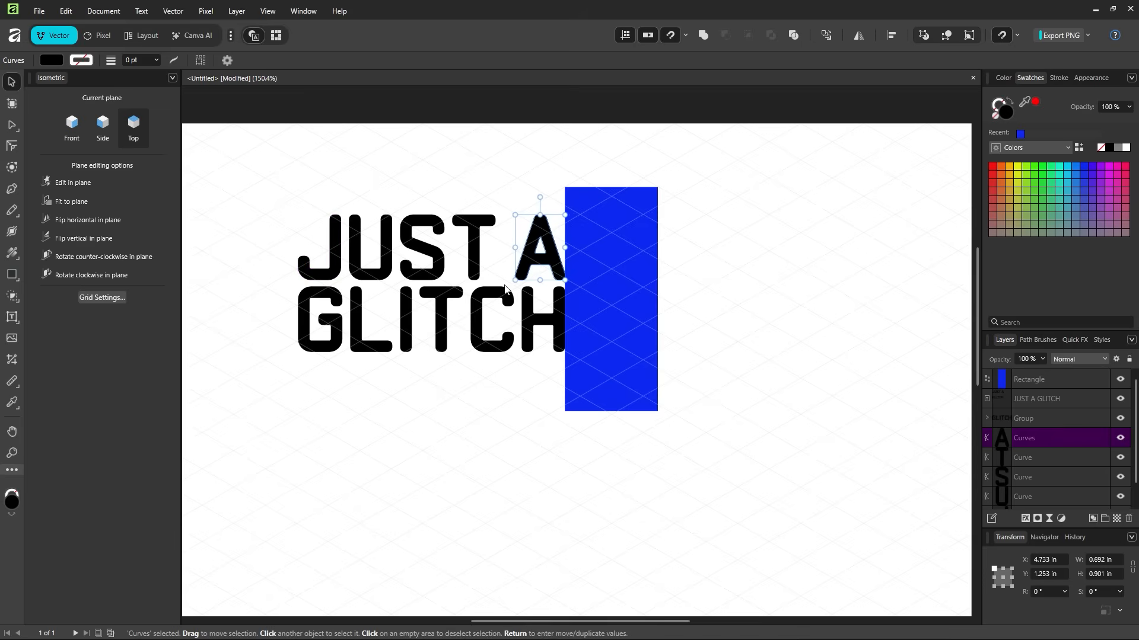
{"action": "left_click", "coordinate": [514, 158]}
- Delete the blue guide rectangle and regroup the letters of "JUST A"
{"action": "left_click", "coordinate": [613, 323]}
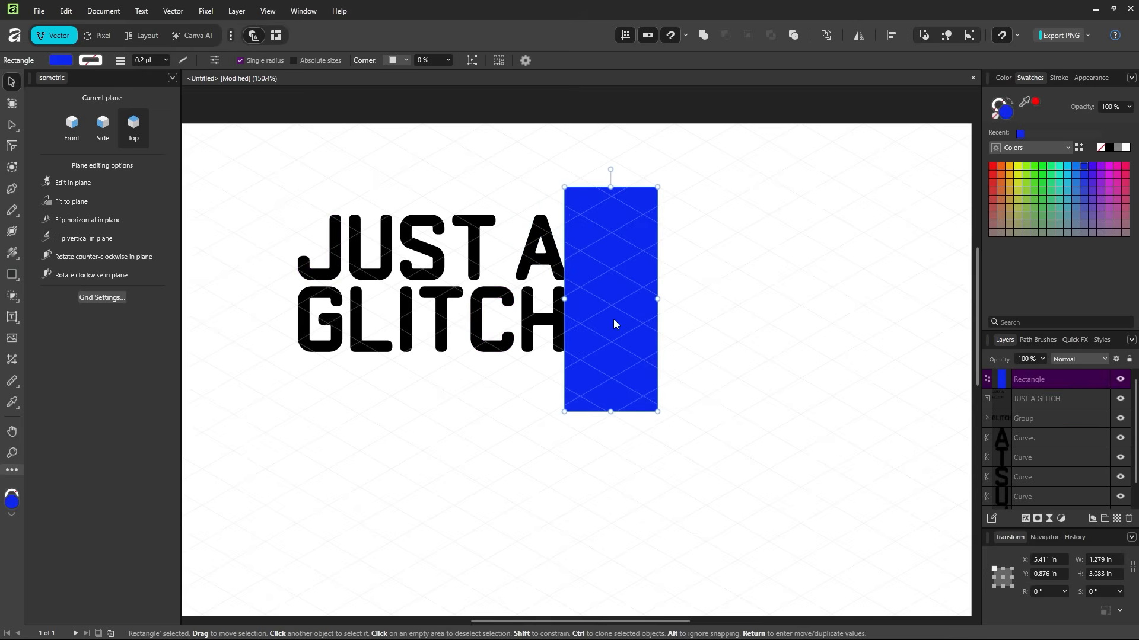
{"action": "key", "text": "Delete"}
{"action": "left_click_drag", "start_coordinate": [625, 159], "coordinate": [249, 288]}
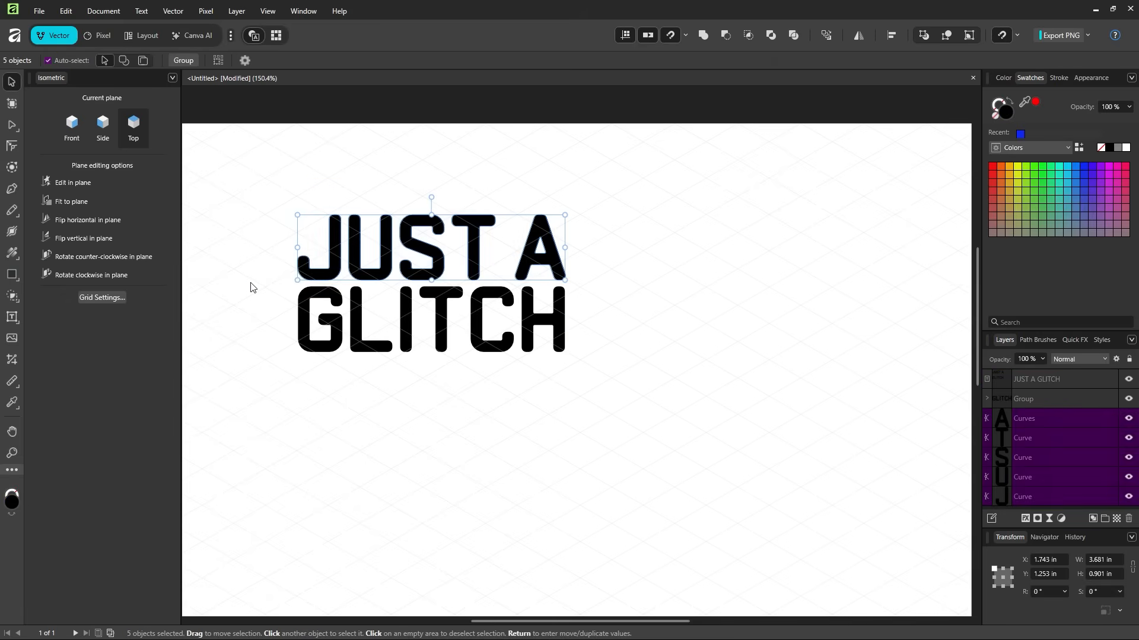
{"action": "key", "text": "ctrl+g"}
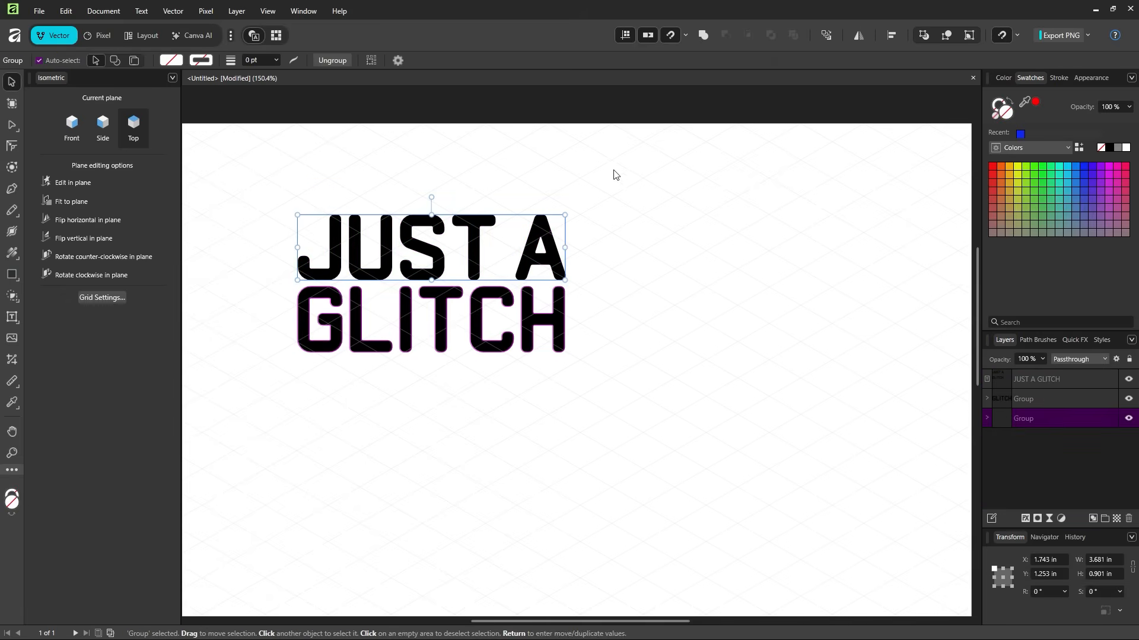
- Group both text lines together and place a duplicate of the group on the pasteboard, right of the page's upper edge
{"action": "left_click_drag", "start_coordinate": [614, 175], "coordinate": [280, 429]}
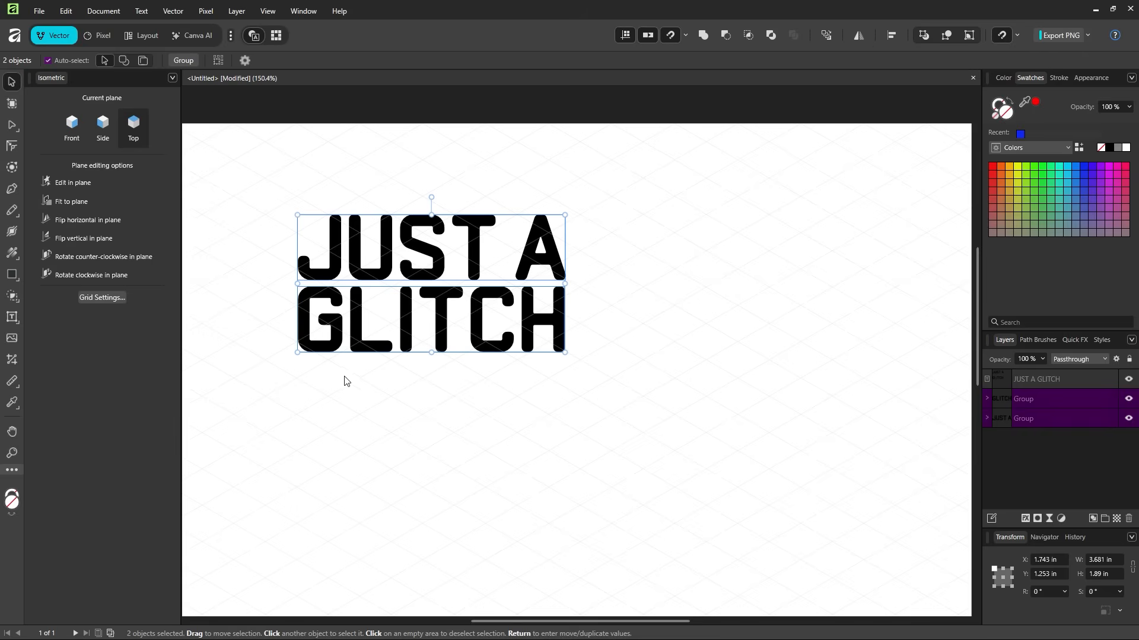
{"action": "key", "text": "ctrl+g"}
{"action": "key", "text": "z"}
{"action": "left_click", "coordinate": [580, 424], "text": "alt"}
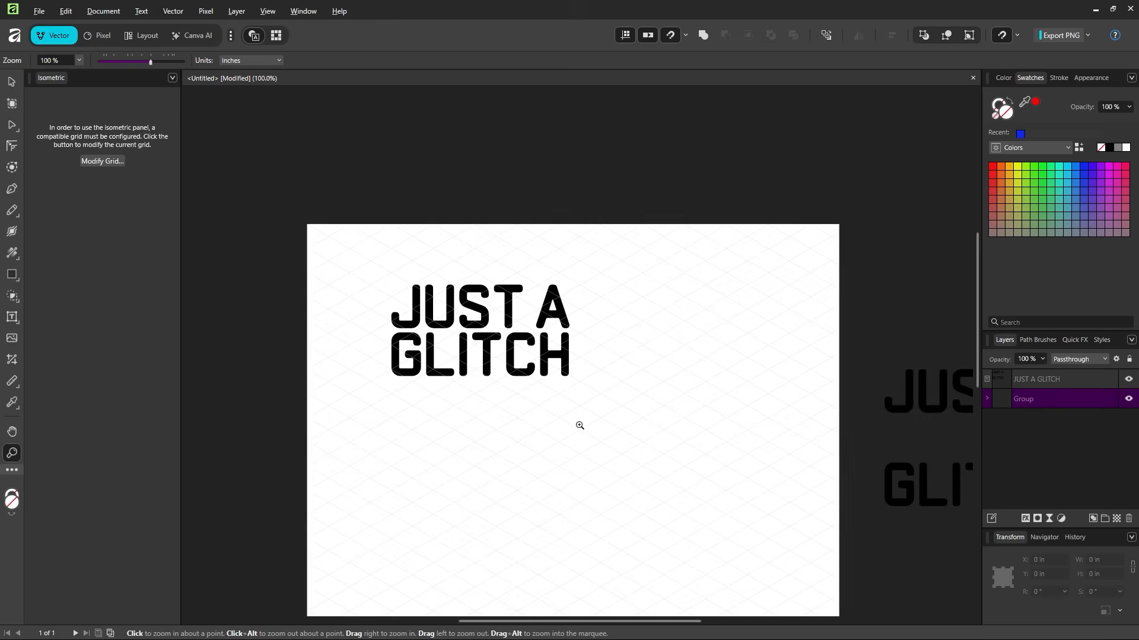
{"action": "left_click_drag", "start_coordinate": [587, 438], "coordinate": [547, 349]}
{"action": "left_click", "coordinate": [485, 330]}
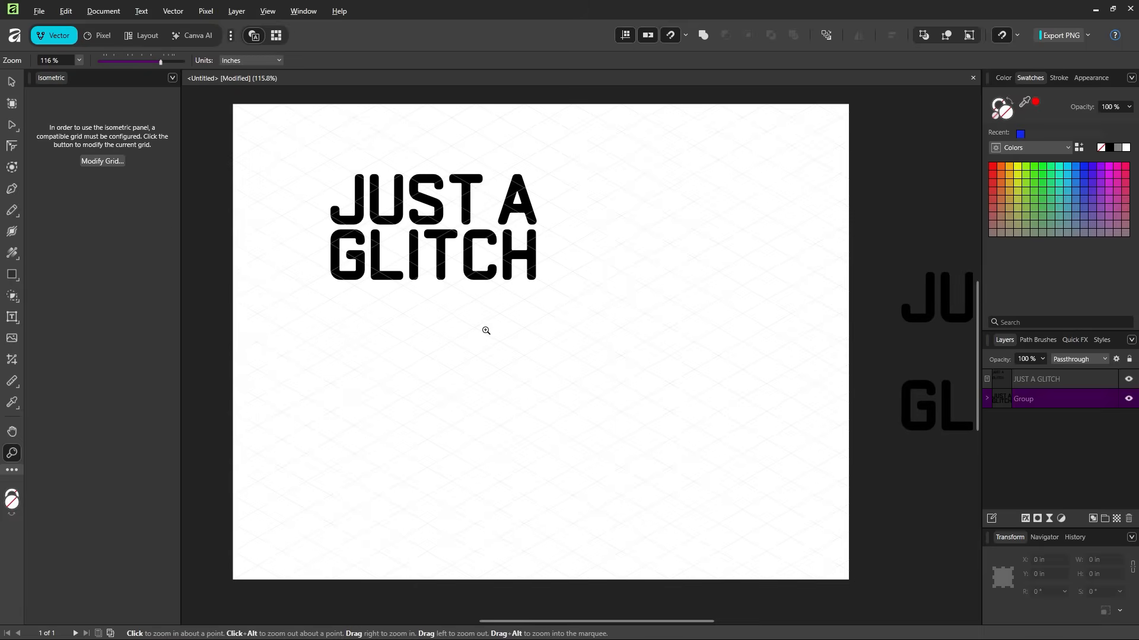
{"action": "left_click", "coordinate": [11, 83]}
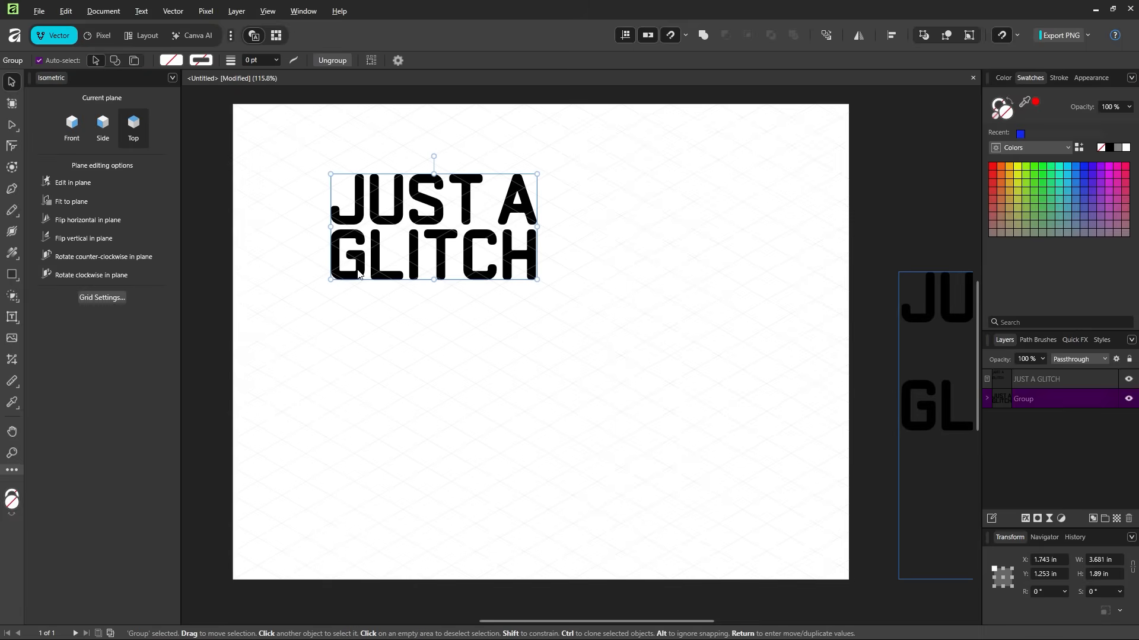
{"action": "mouse_move", "coordinate": [346, 281]}
{"action": "left_mouse_down"}
{"action": "mouse_move", "coordinate": [344, 301]}
{"action": "mouse_move", "coordinate": [511, 416]}
{"action": "mouse_move", "coordinate": [873, 213]}
{"action": "mouse_move", "coordinate": [915, 208]}
{"action": "mouse_move", "coordinate": [506, 287]}
{"action": "mouse_move", "coordinate": [824, 250]}
{"action": "left_mouse_up"}
{"action": "key", "text": "space"}
{"action": "left_click_drag", "start_coordinate": [551, 360], "coordinate": [625, 335]}
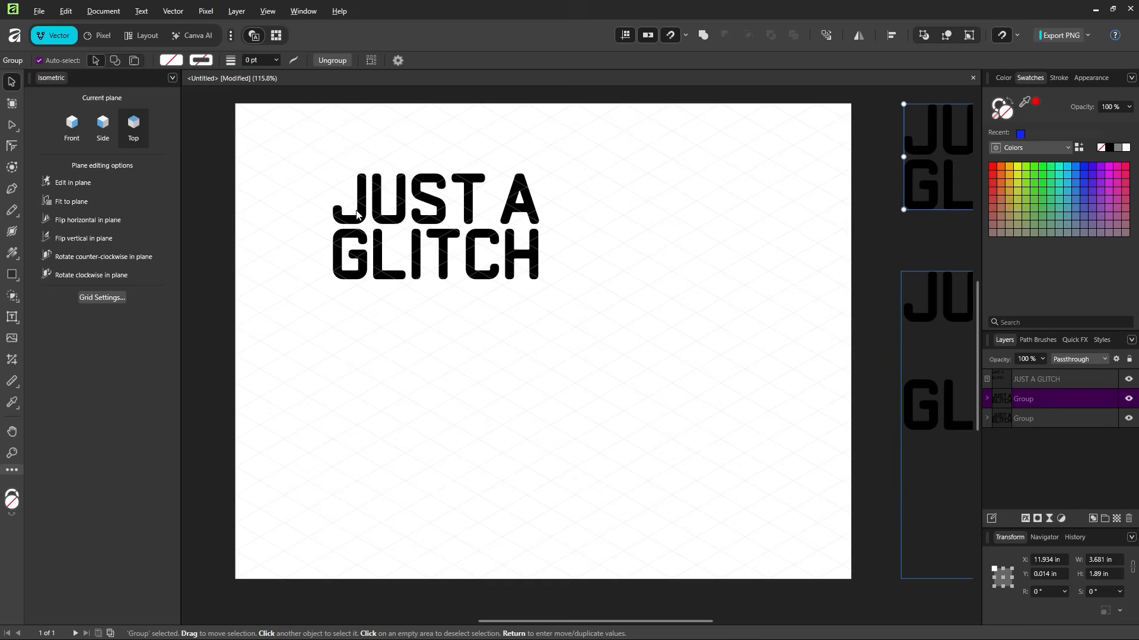
- Move the on-page text group to about the page centre and try fitting it to the Top isometric plane
{"action": "left_click_drag", "start_coordinate": [356, 215], "coordinate": [447, 303]}
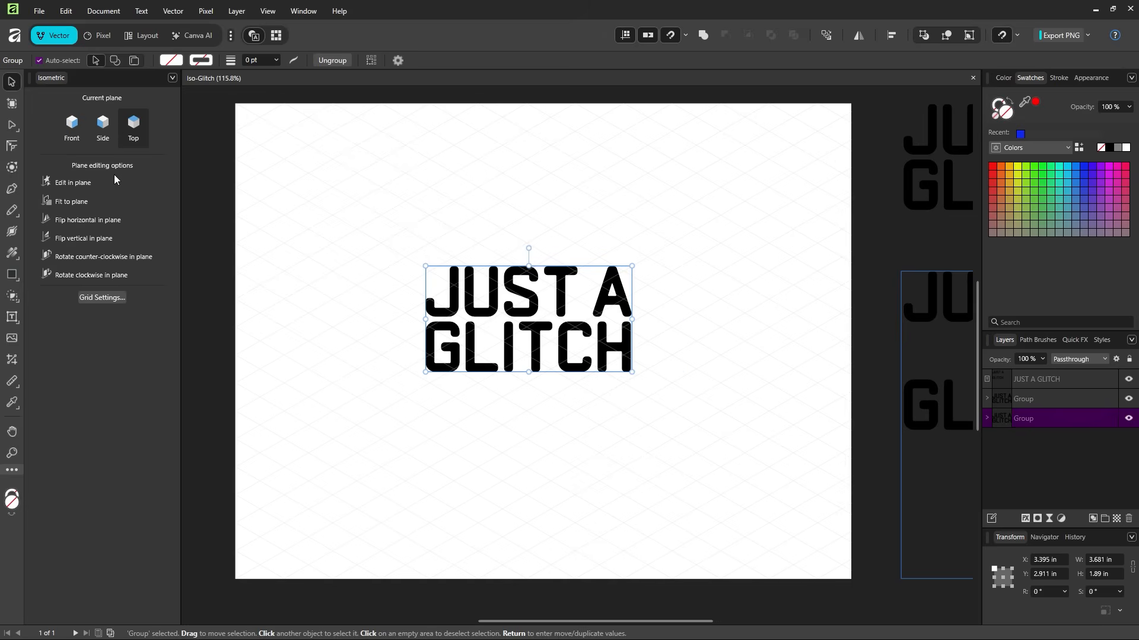
{"action": "left_click", "coordinate": [70, 202]}
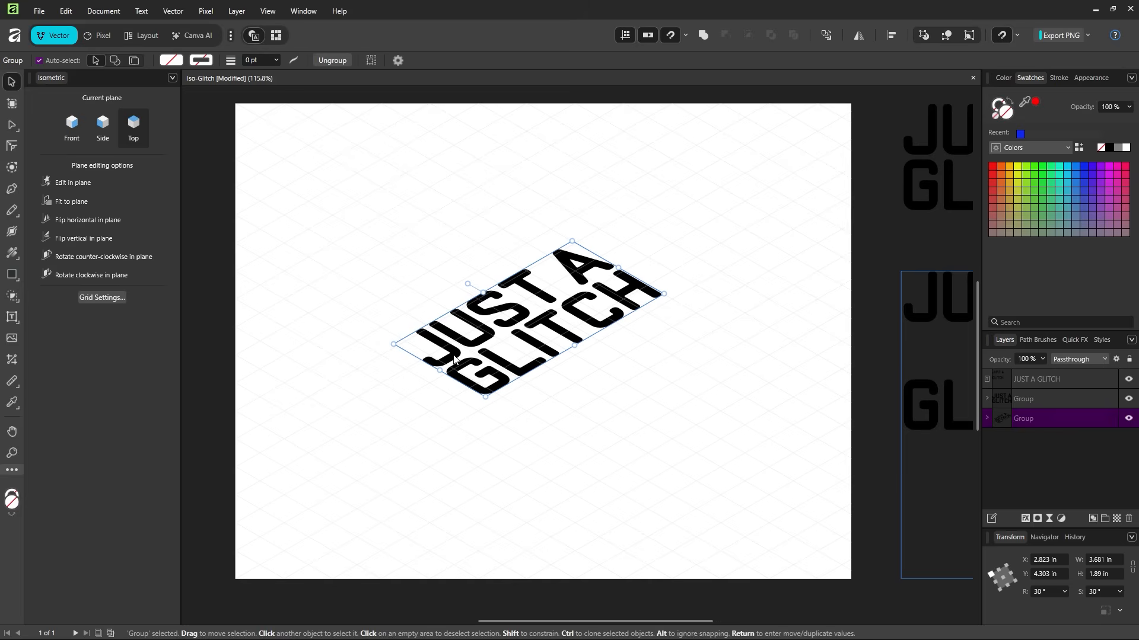
- Fit the flat text group to the Front isometric plane, shift it slightly up and left, and undo the extra duplicate
{"action": "left_click", "coordinate": [72, 127]}
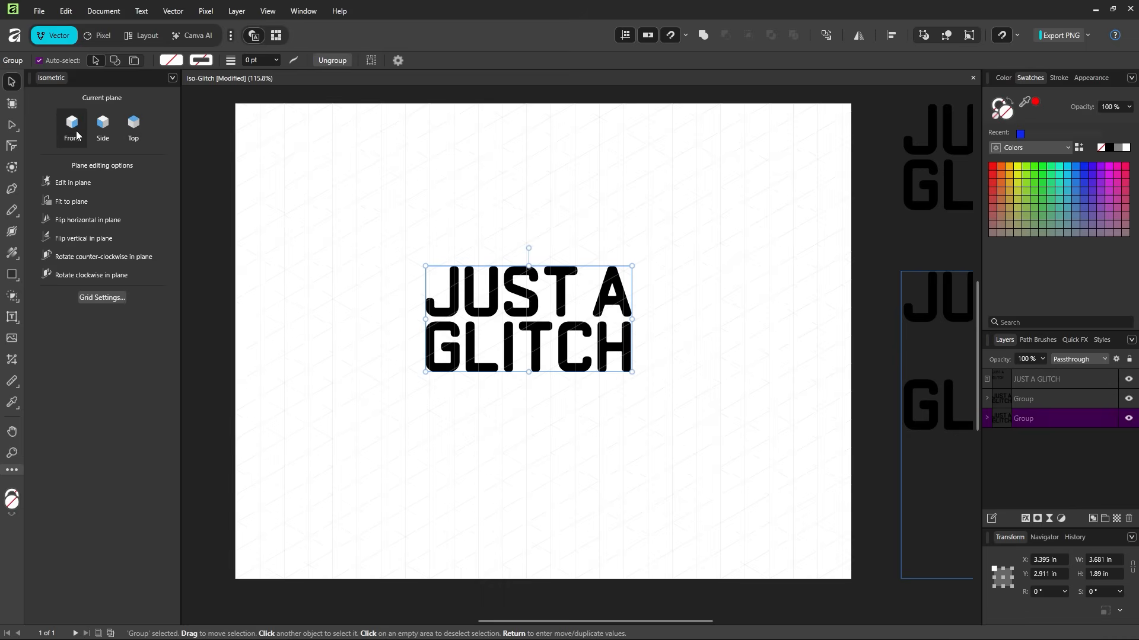
{"action": "left_click", "coordinate": [78, 201]}
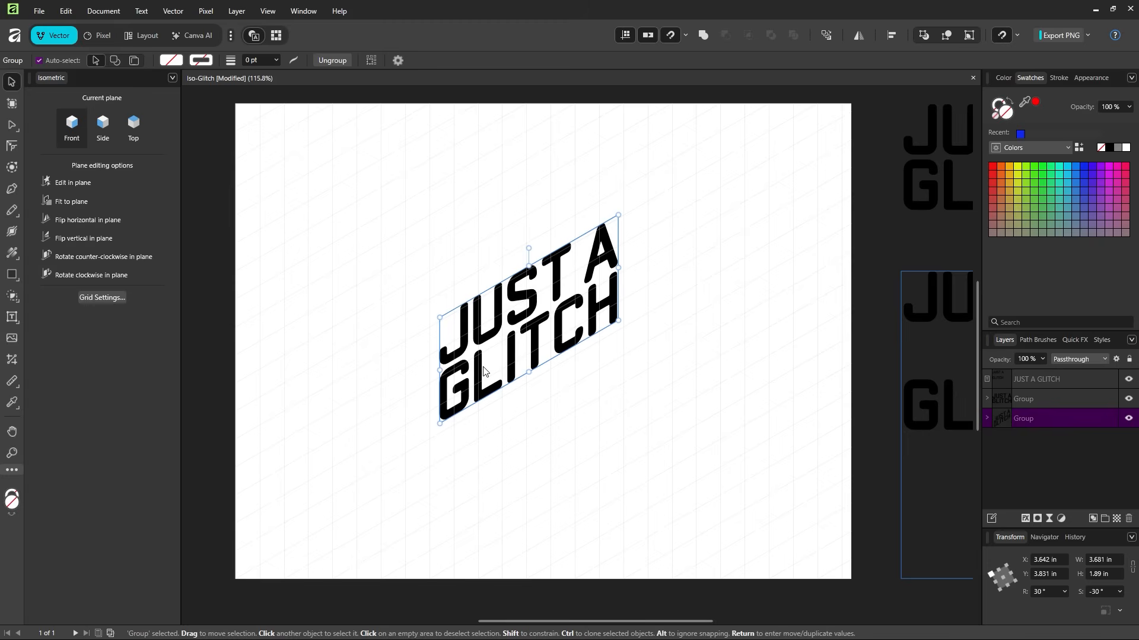
{"action": "mouse_move", "coordinate": [483, 371]}
{"action": "left_mouse_down"}
{"action": "mouse_move", "coordinate": [463, 346]}
{"action": "mouse_move", "coordinate": [496, 360]}
{"action": "mouse_move", "coordinate": [431, 330]}
{"action": "left_mouse_up"}
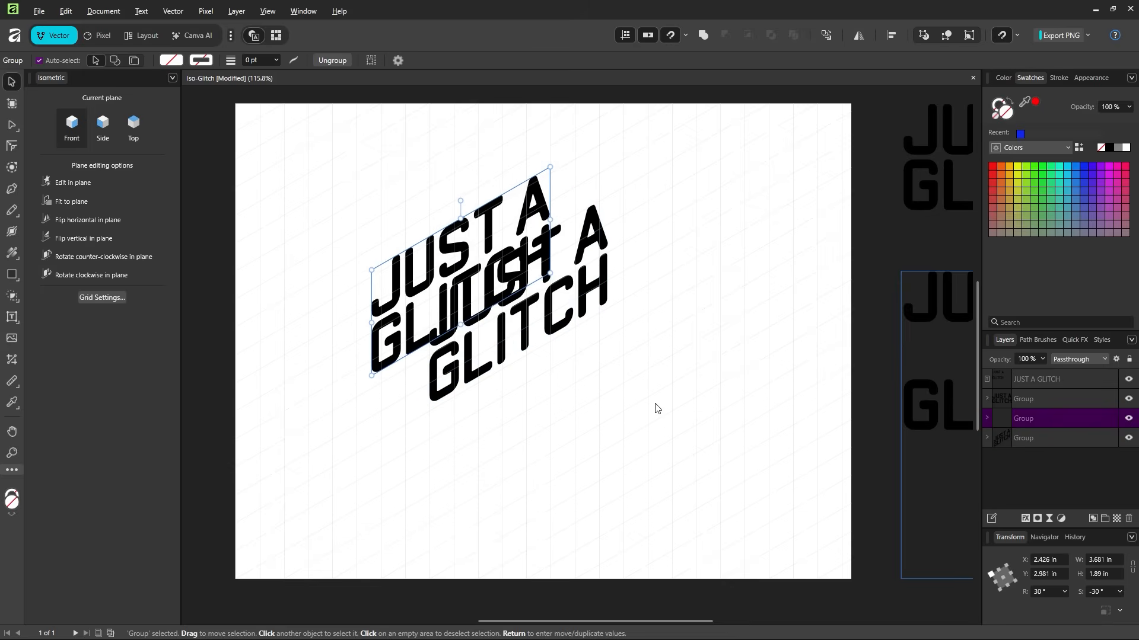
{"action": "key", "text": "ctrl+z"}
- Scale the isometric text group up to about 3.90 × 2 in from its upper-right corner and deselect it
{"action": "key", "text": "z"}
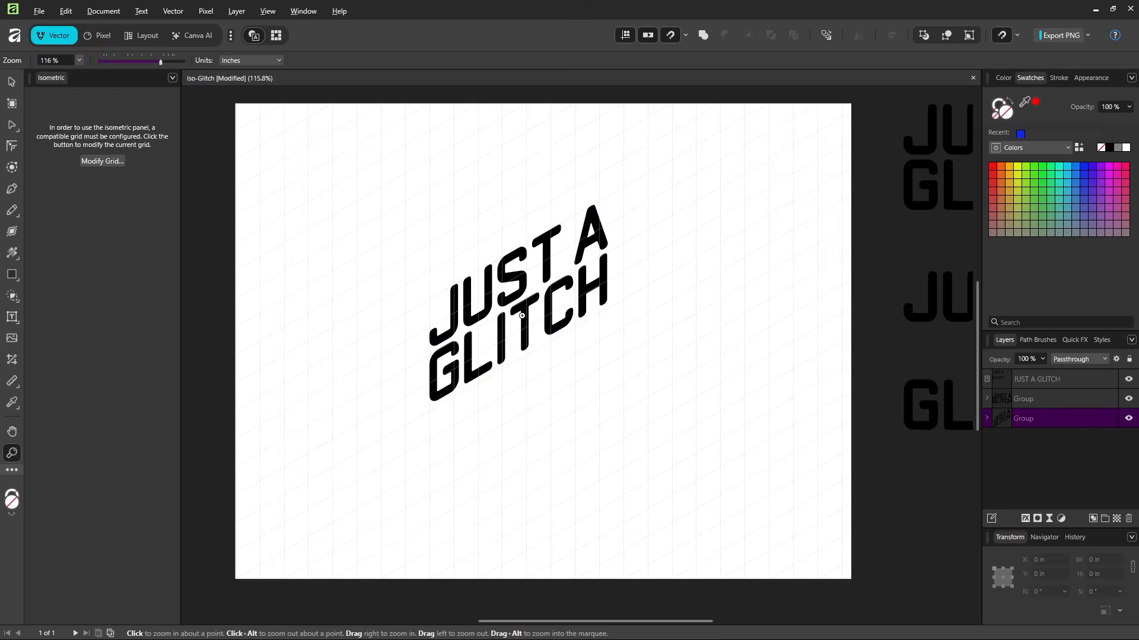
{"action": "left_click_drag", "start_coordinate": [523, 312], "coordinate": [564, 347]}
{"action": "left_click", "coordinate": [12, 81]}
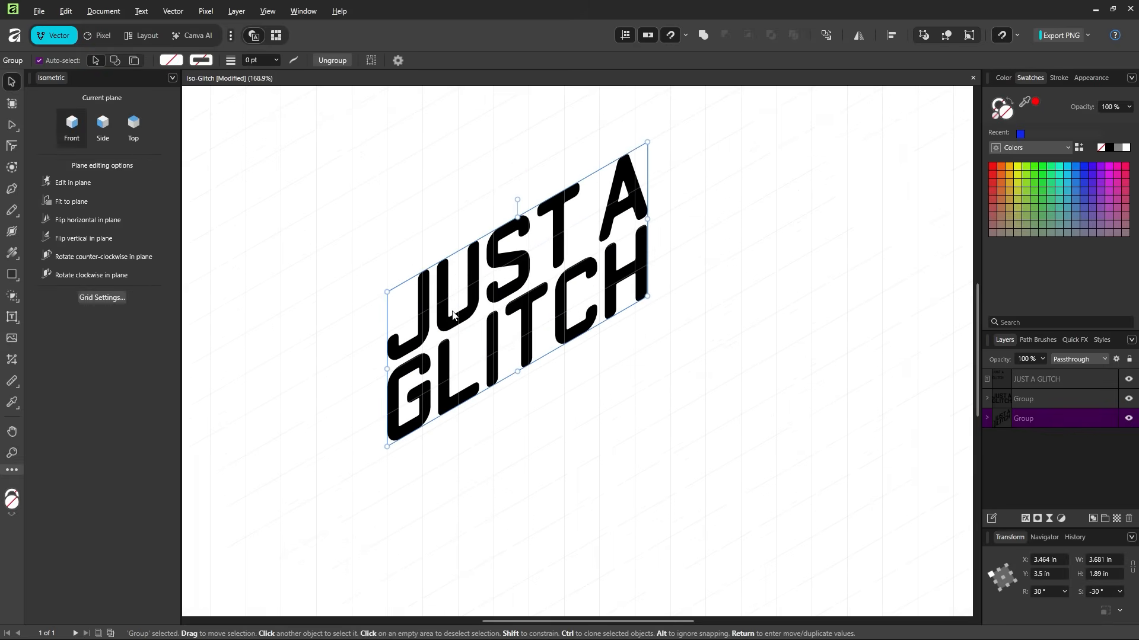
{"action": "scroll", "coordinate": [452, 311], "scroll_direction": "up", "scroll_amount": 1}
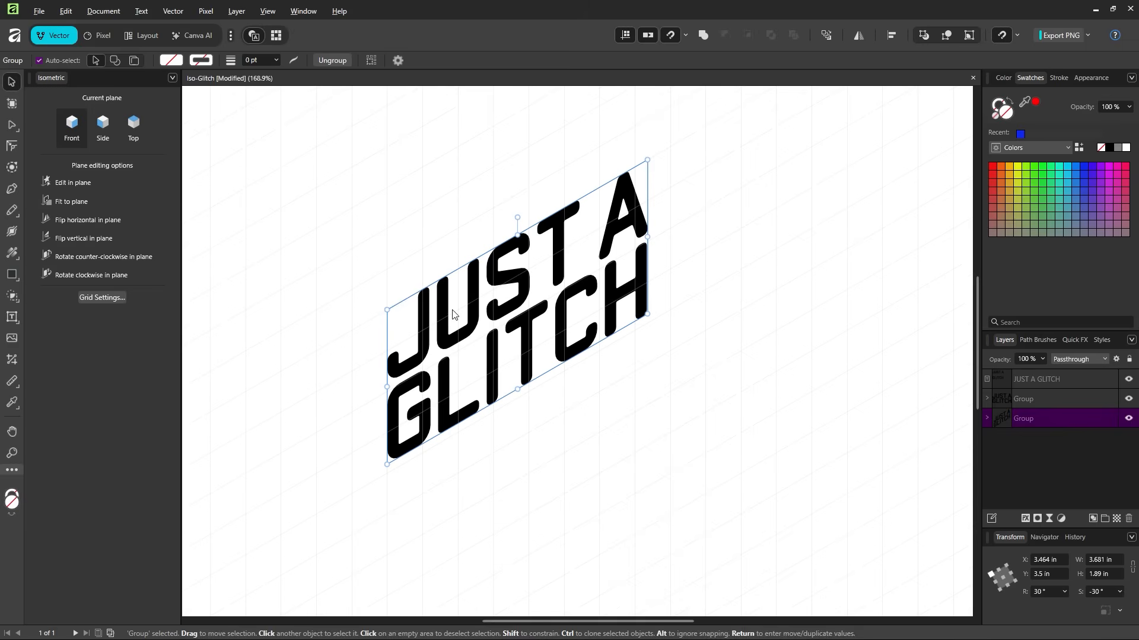
{"action": "left_click", "coordinate": [546, 369]}
{"action": "left_click", "coordinate": [592, 416]}
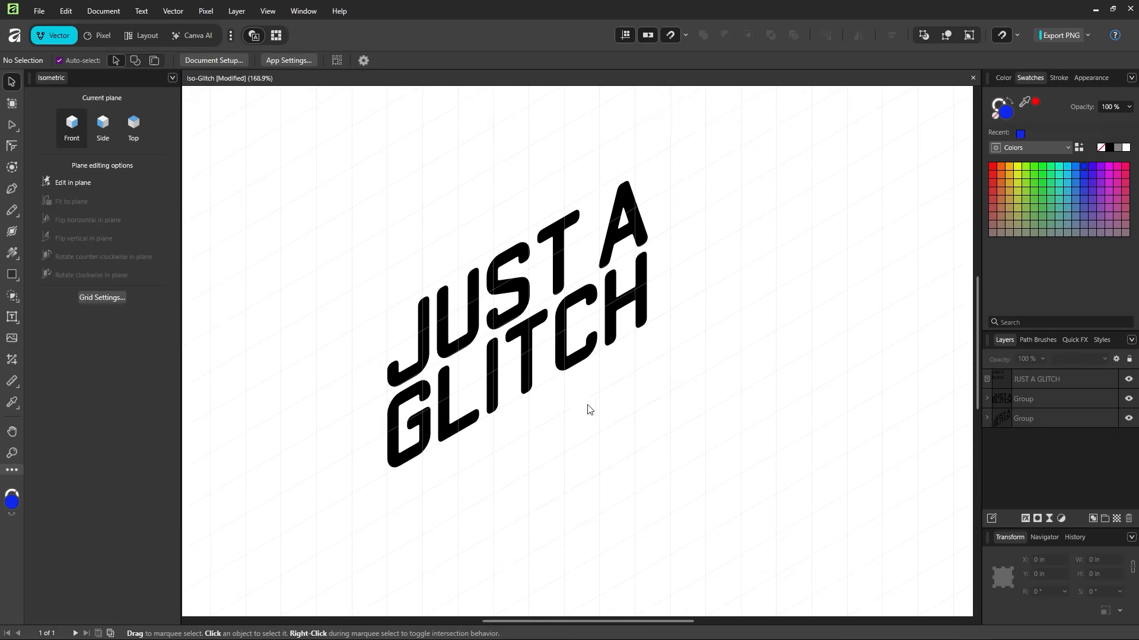
{"action": "left_click", "coordinate": [536, 346]}
{"action": "left_click_drag", "start_coordinate": [651, 168], "coordinate": [665, 151]}
{"action": "left_click", "coordinate": [526, 477]}
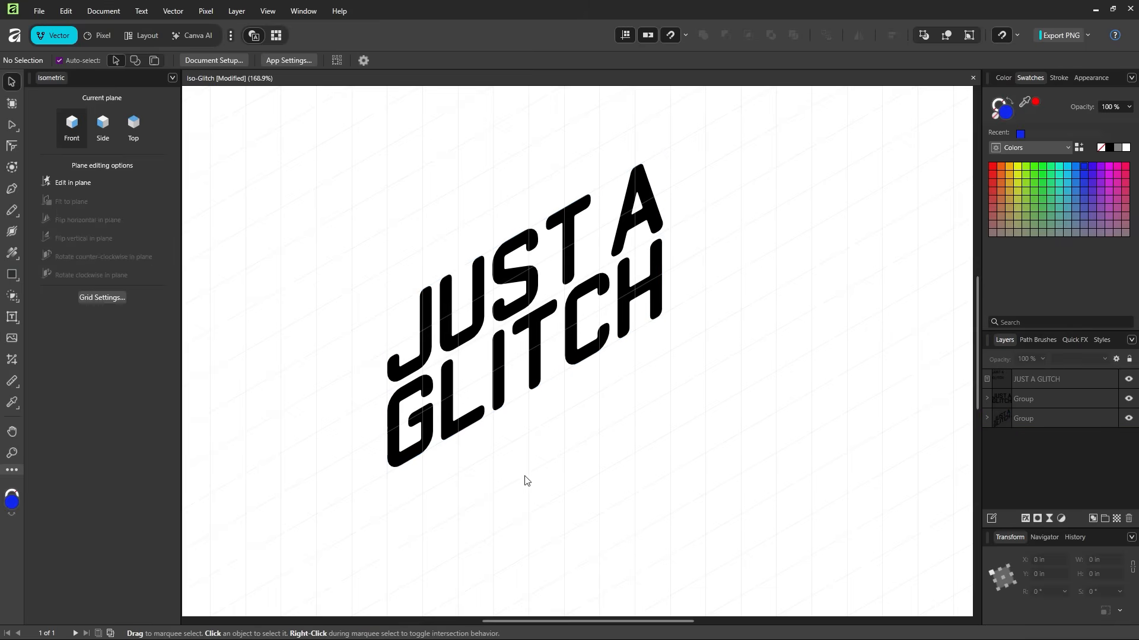
- Fill the isometric text group with a muted blue, hex 3448DD, and deselect it
{"action": "left_click_drag", "start_coordinate": [473, 440], "coordinate": [503, 453]}
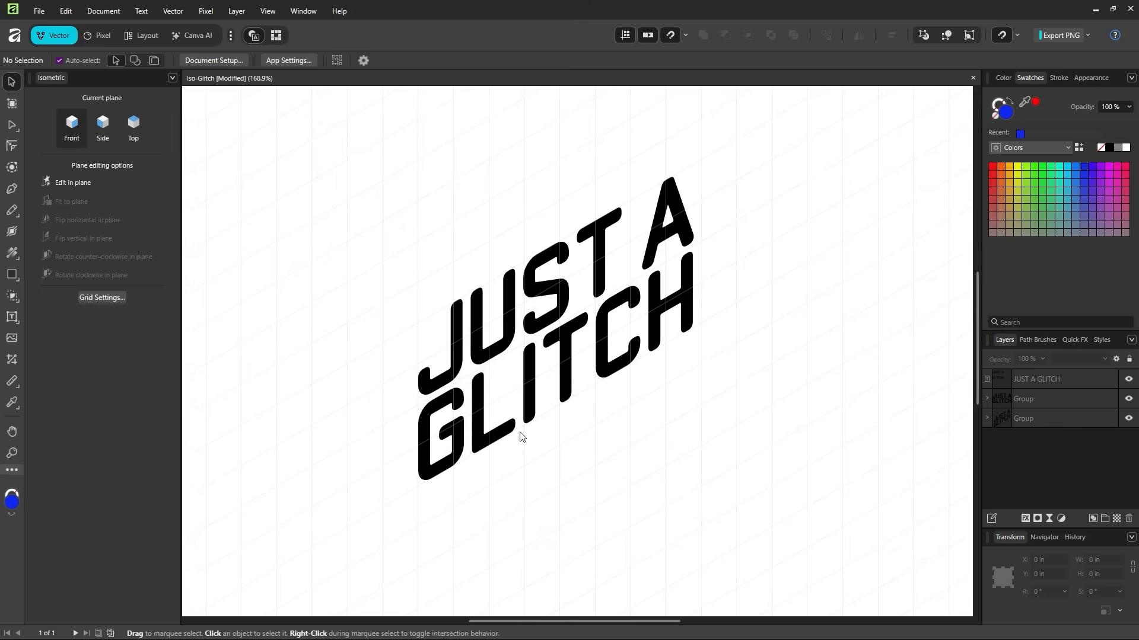
{"action": "left_click", "coordinate": [538, 403]}
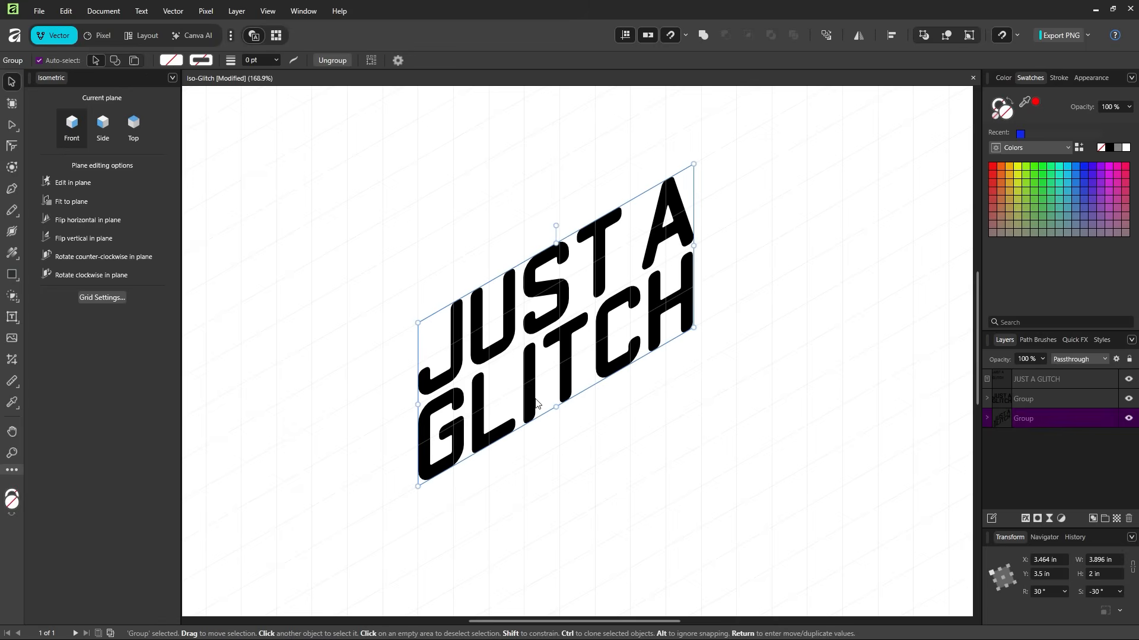
{"action": "left_click", "coordinate": [1085, 168]}
{"action": "double_click", "coordinate": [1008, 113]}
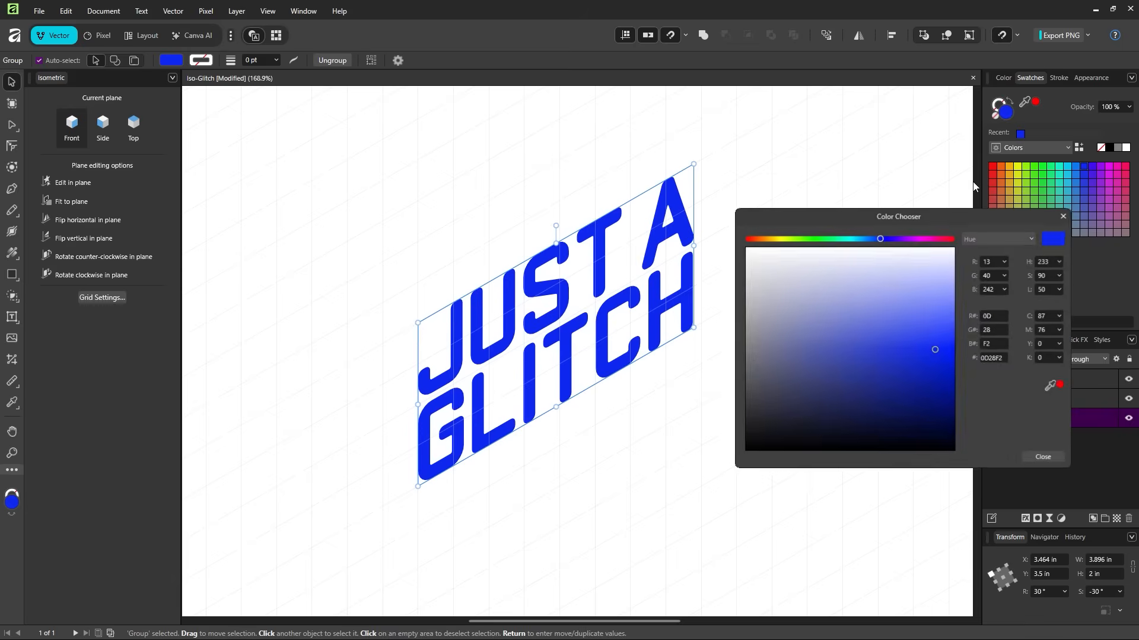
{"action": "mouse_move", "coordinate": [878, 313]}
{"action": "left_mouse_down"}
{"action": "mouse_move", "coordinate": [925, 319]}
{"action": "mouse_move", "coordinate": [895, 342]}
{"action": "left_mouse_up"}
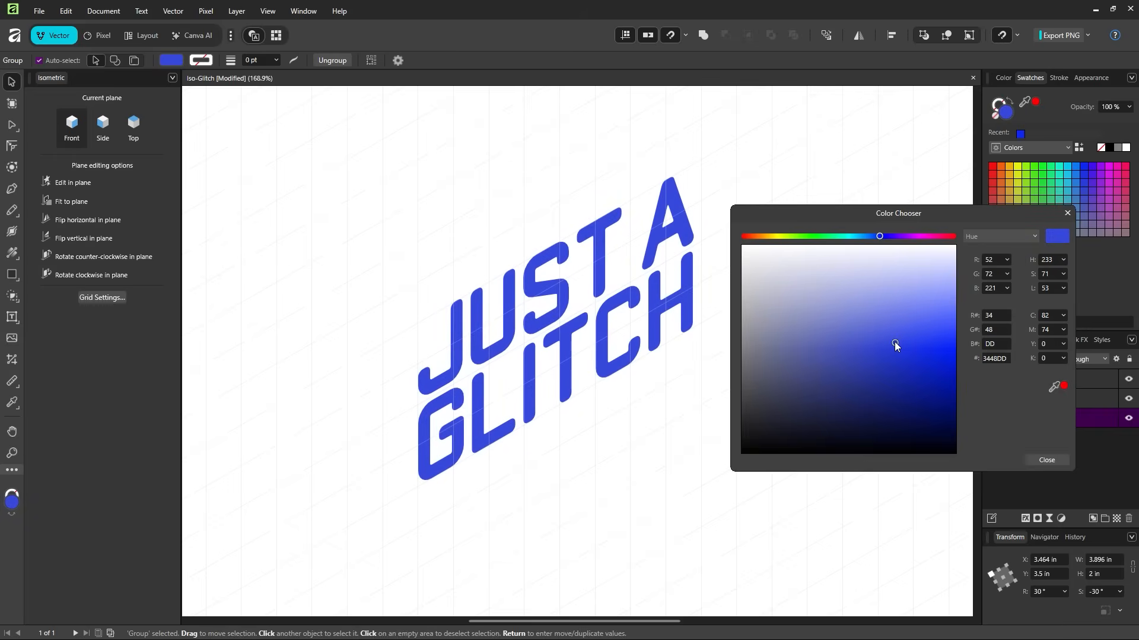
{"action": "left_click", "coordinate": [1039, 458]}
{"action": "left_click", "coordinate": [749, 416]}
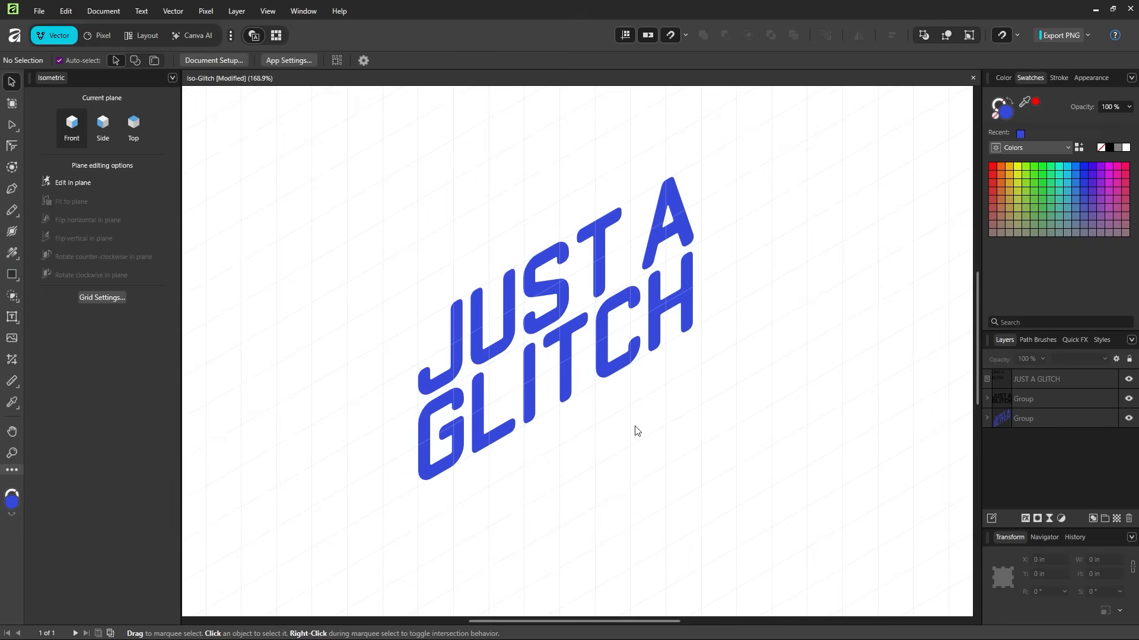
{"action": "left_click_drag", "start_coordinate": [634, 431], "coordinate": [632, 437]}
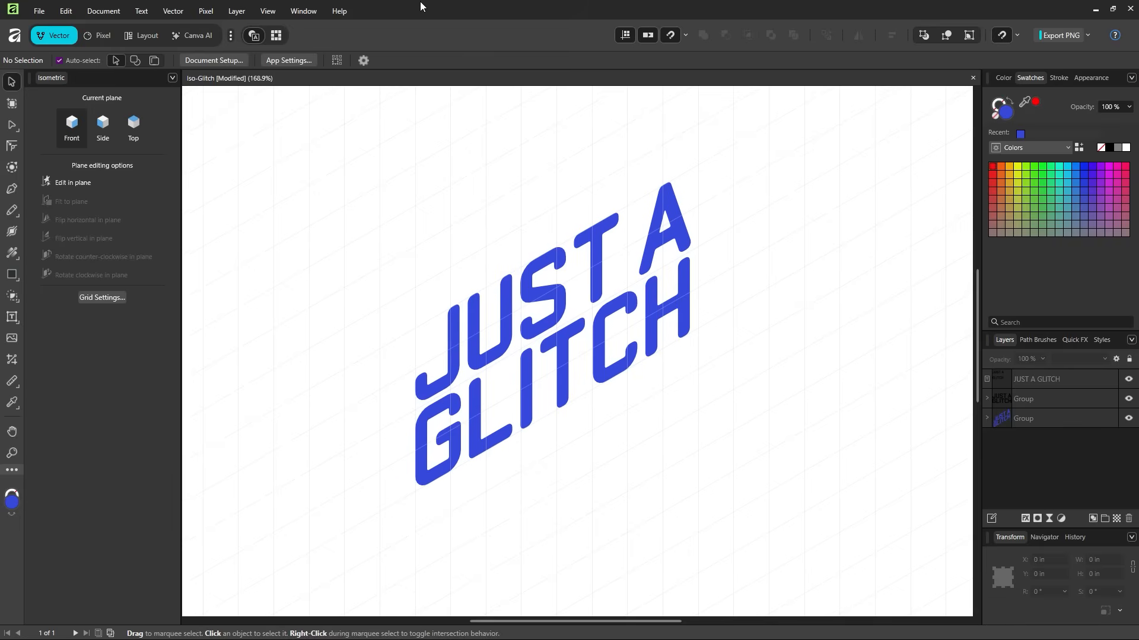
- Duplicate the blue text group with a slight up-left offset, placing the copy at X 3.456 in, Y 3.495 in
{"action": "key", "text": "z"}
{"action": "left_click", "coordinate": [501, 341]}
{"action": "key", "text": "v"}
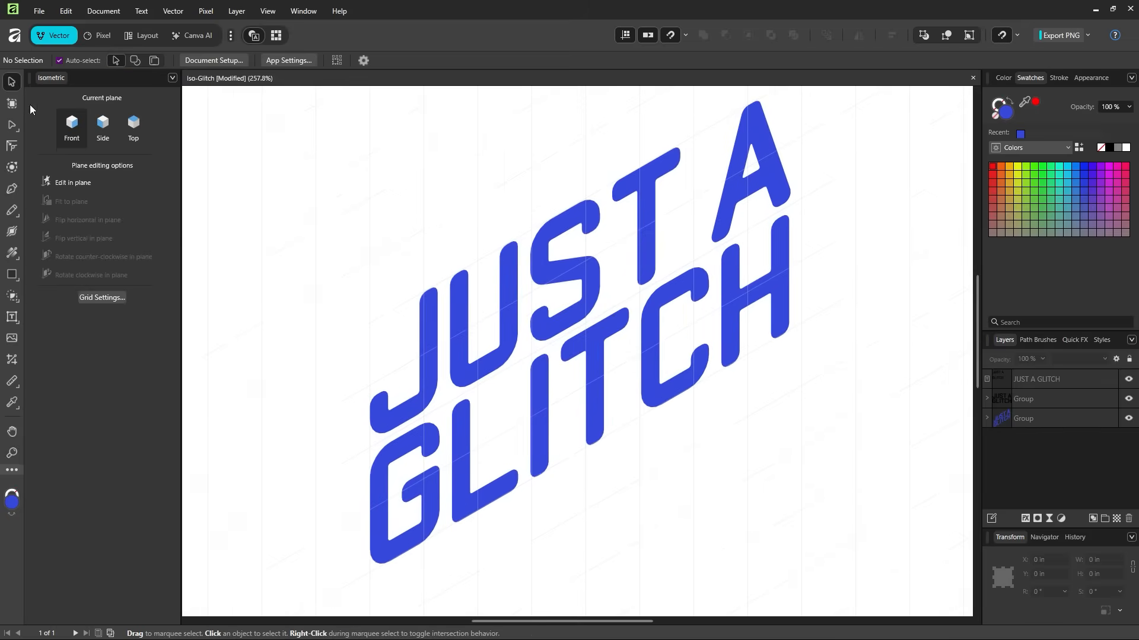
{"action": "key", "text": "z"}
{"action": "left_click", "coordinate": [451, 354]}
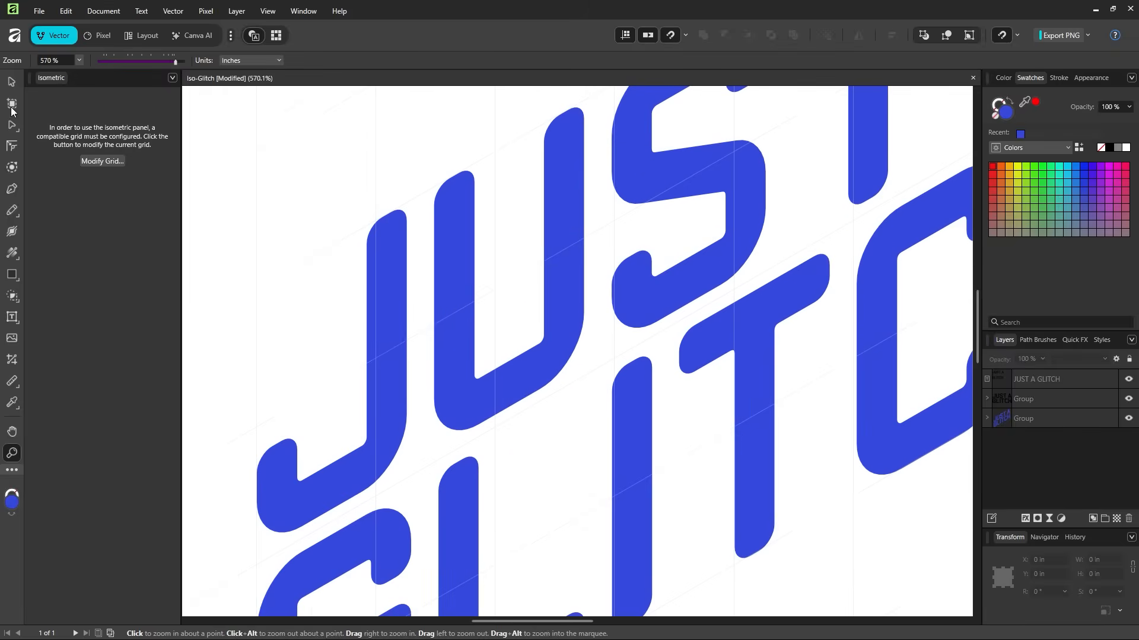
{"action": "left_click", "coordinate": [12, 84]}
{"action": "left_click", "coordinate": [446, 375]}
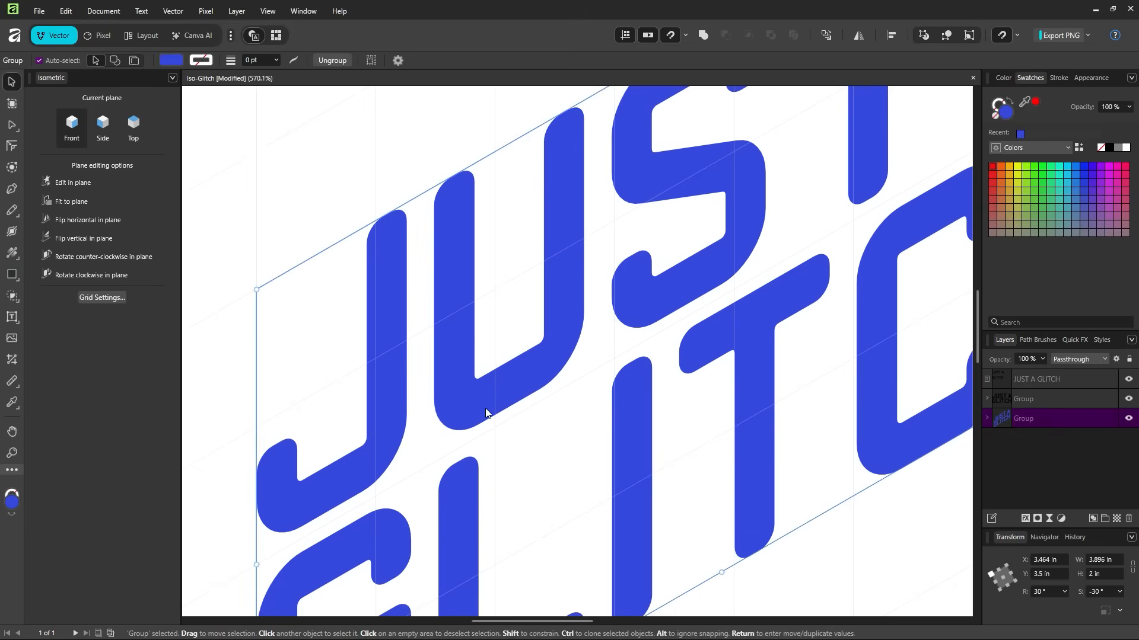
{"action": "scroll", "coordinate": [485, 407], "scroll_direction": "up", "scroll_amount": 1}
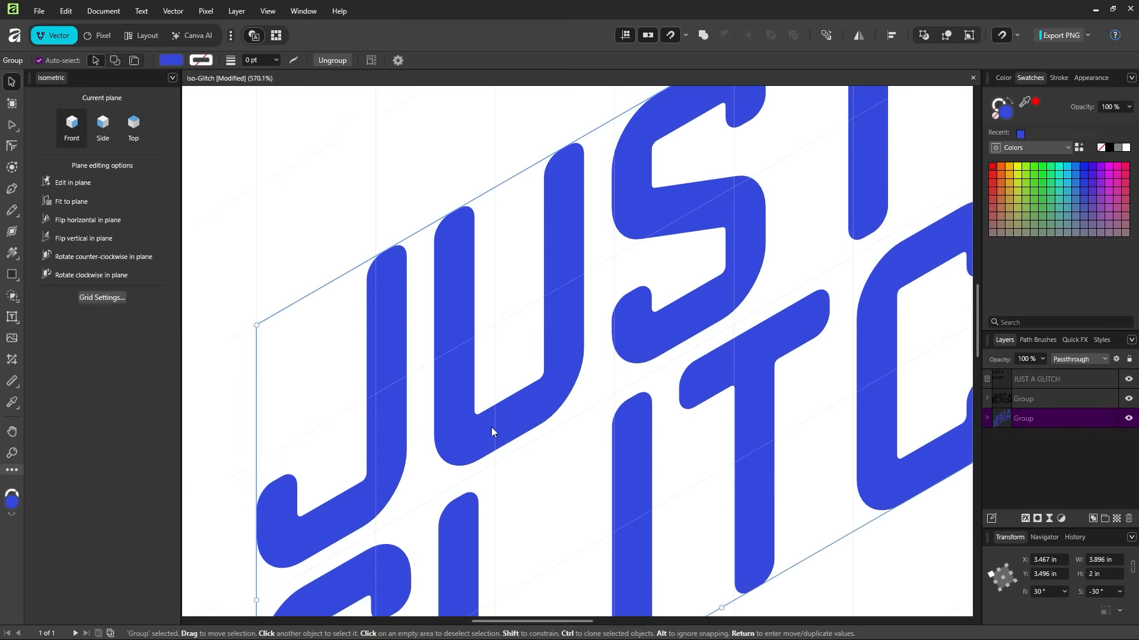
{"action": "mouse_move", "coordinate": [491, 427]}
{"action": "left_mouse_down"}
{"action": "mouse_move", "coordinate": [481, 423]}
{"action": "mouse_move", "coordinate": [490, 429]}
{"action": "left_mouse_up"}
{"action": "key", "text": "ctrl+j"}
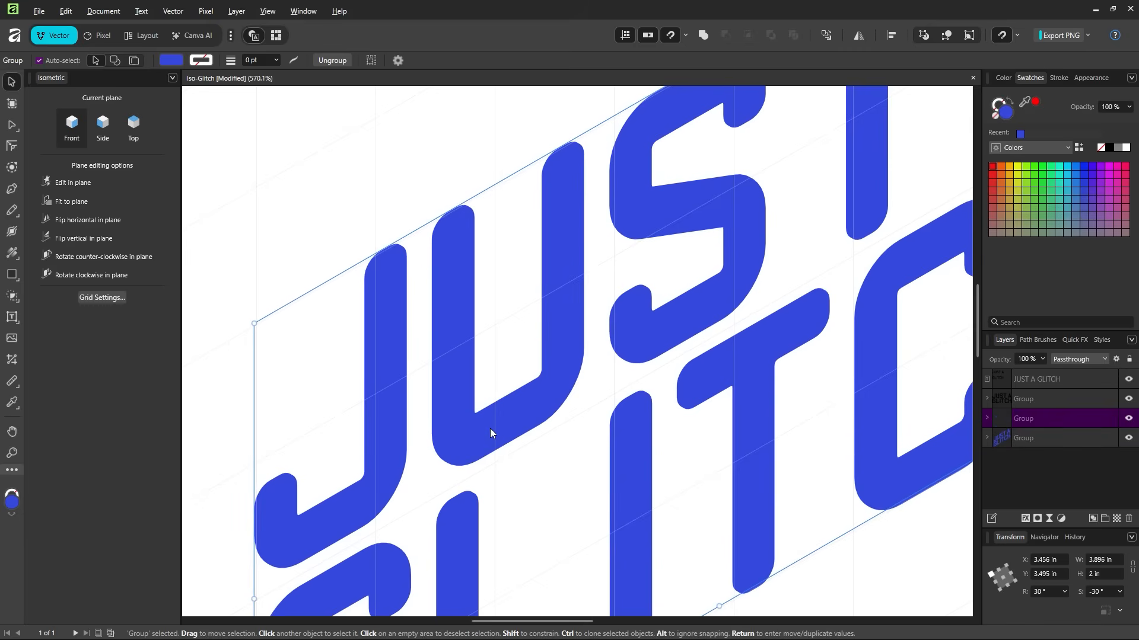
- Fill the rear copy of the isometric text, lowest in the stack, with orange-yellow
{"action": "left_click", "coordinate": [1092, 439]}
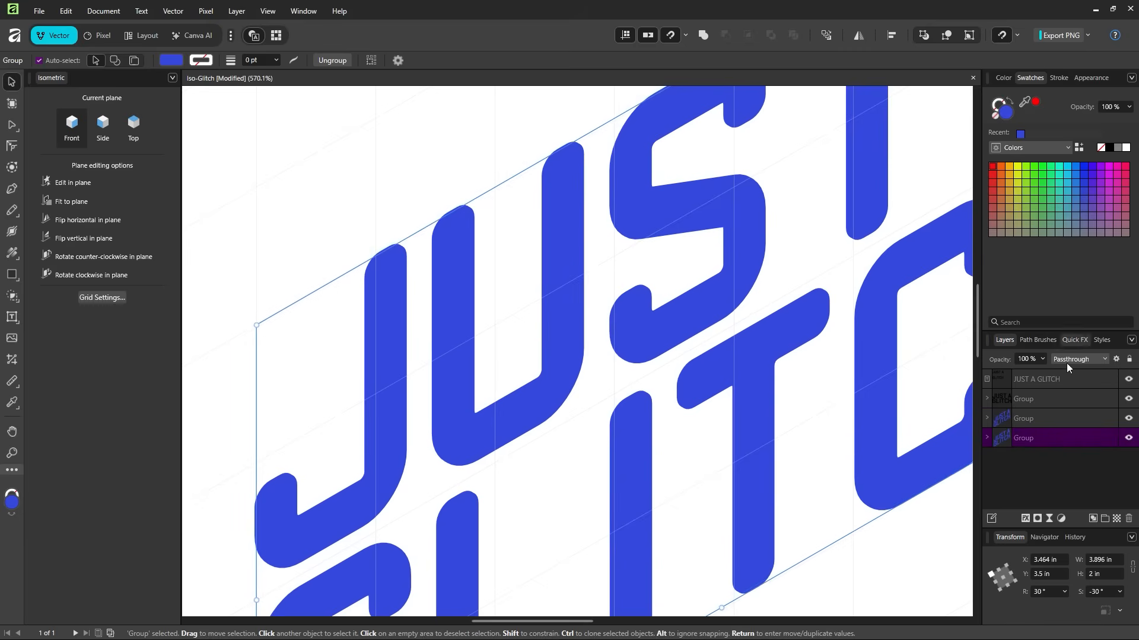
{"action": "left_click", "coordinate": [1010, 174]}
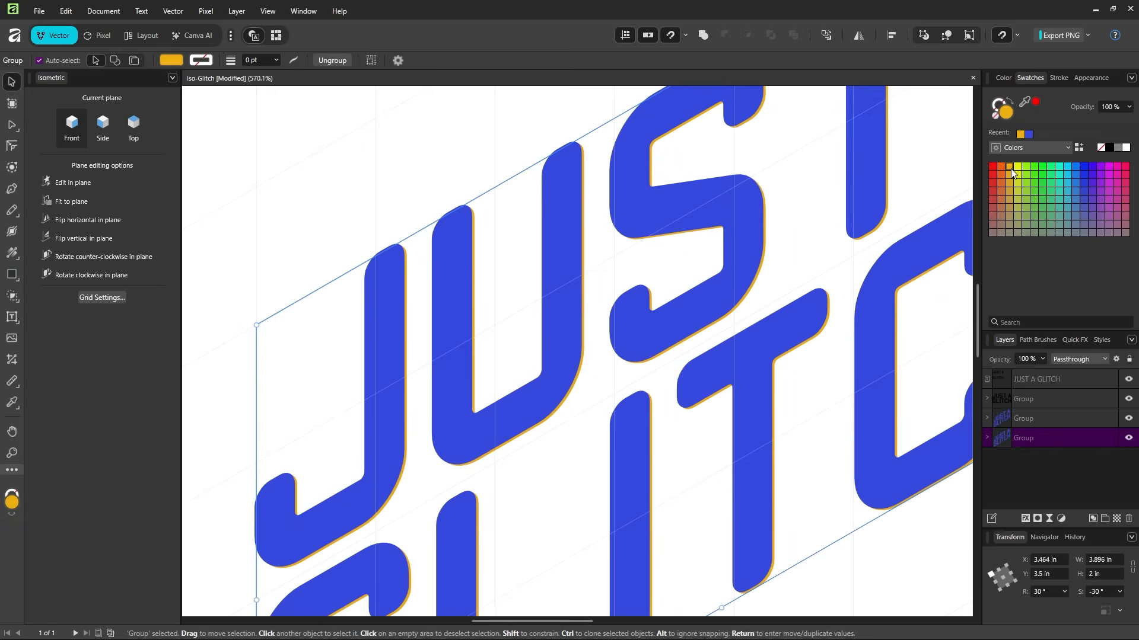
- Bring the orange-yellow text group to the front, and duplicate the blue group slightly up-left at X 3.45 in, Y 3.492 in
{"action": "key", "text": "ctrl+shift+bracketright"}
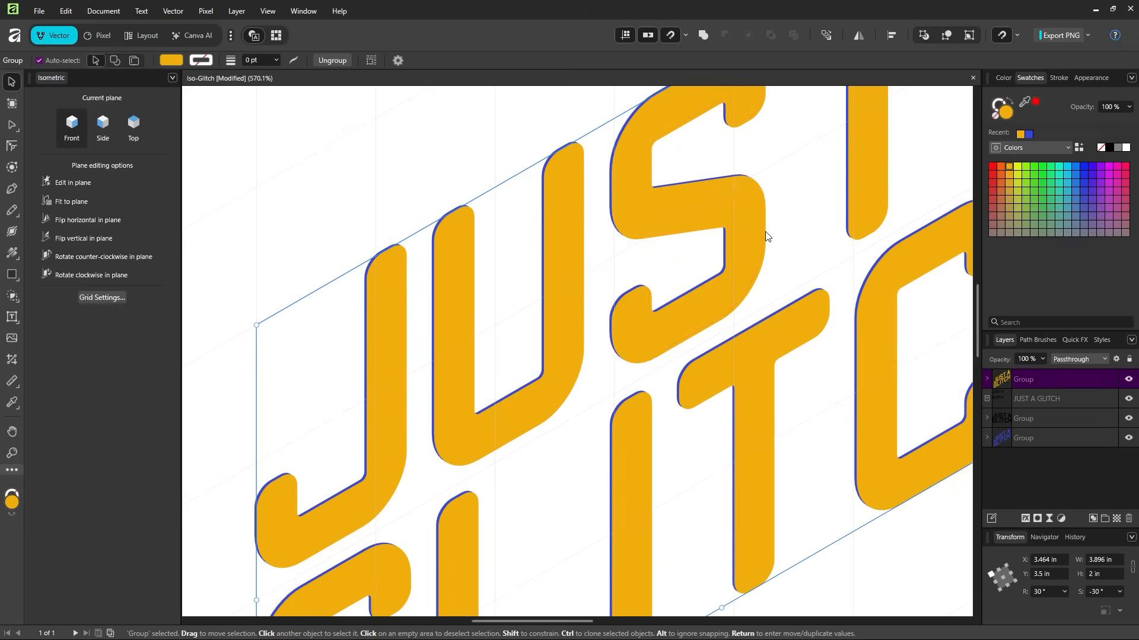
{"action": "key", "text": "z"}
{"action": "left_click_drag", "start_coordinate": [408, 211], "coordinate": [605, 244]}
{"action": "left_click", "coordinate": [11, 82]}
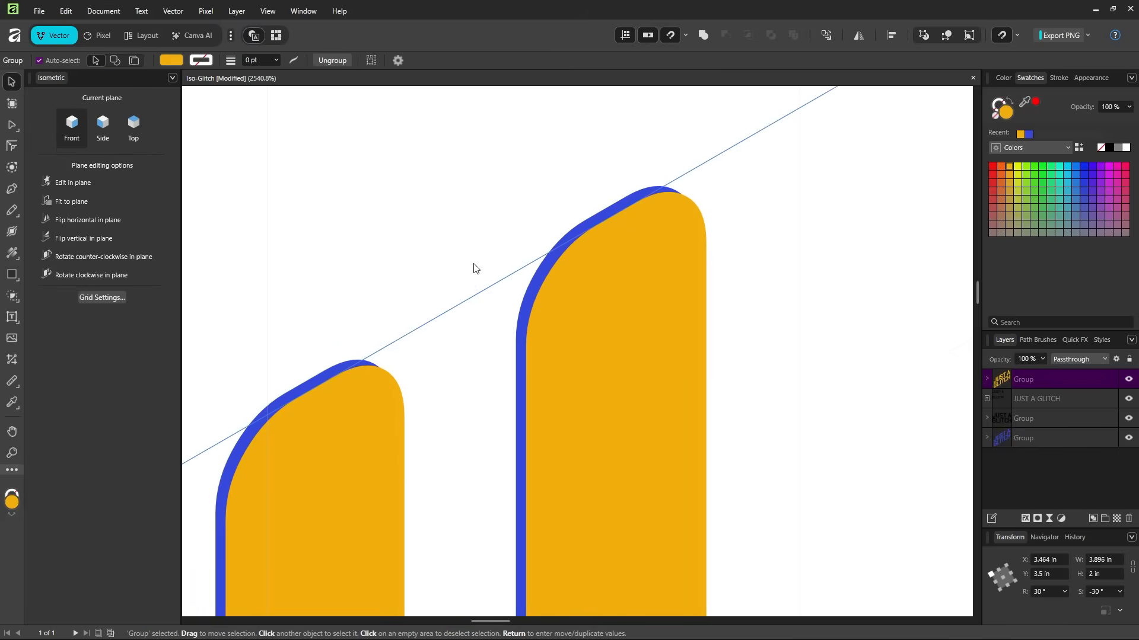
{"action": "left_click", "coordinate": [534, 280]}
{"action": "left_click_drag", "start_coordinate": [532, 282], "coordinate": [526, 278]}
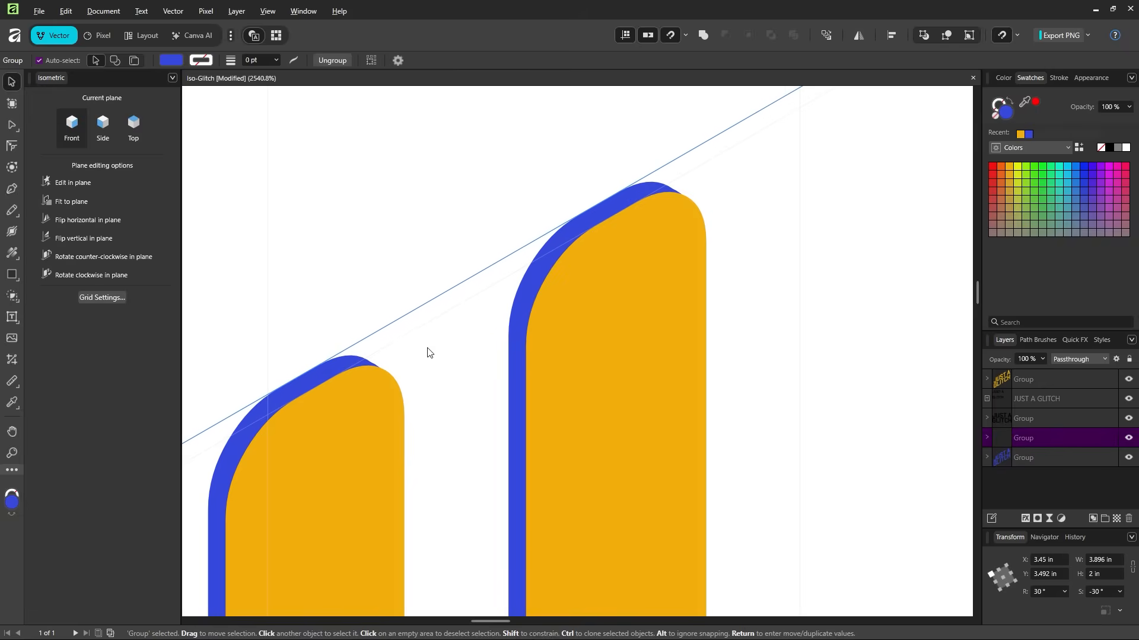
- Repeat the offset duplication of the blue text group until the last copy sits at X 3.077 in, Y 3.276 in, and deselect
{"action": "key", "text": "ctrl+j"}
{"action": "key", "text": "ctrl+j"}
{"action": "key", "text": "ctrl+j"}
{"action": "key", "text": "ctrl+j"}
{"action": "key", "text": "ctrl+j"}
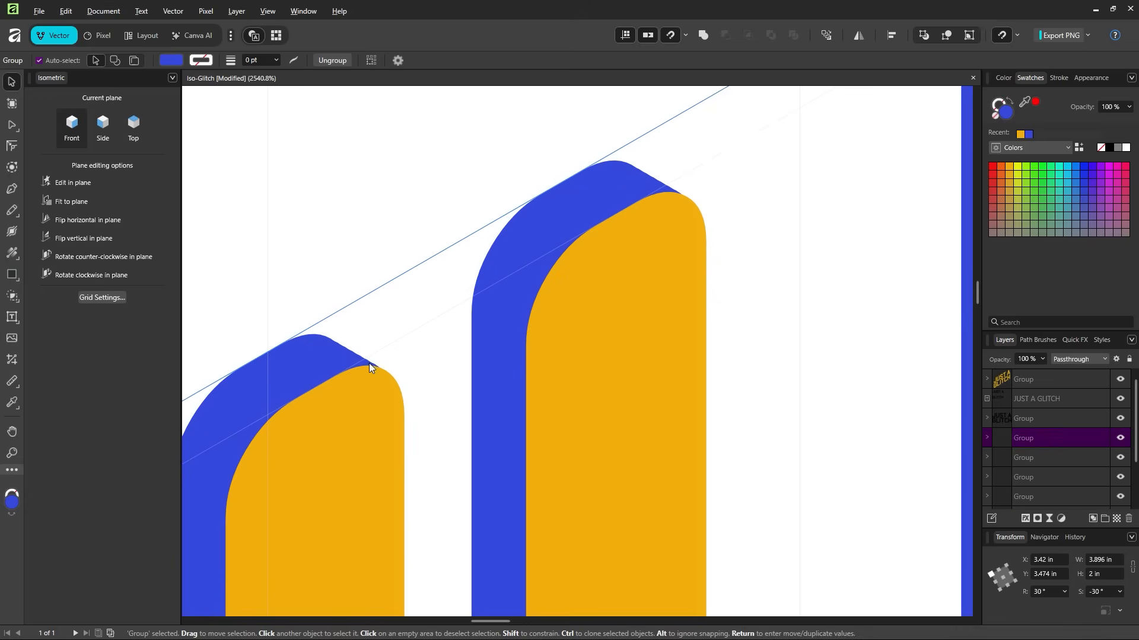
{"action": "key", "text": "ctrl+j"}
{"action": "key", "text": "ctrl+j"}
{"action": "key", "text": "ctrl+j"}
{"action": "key", "text": "ctrl+j"}
{"action": "key", "text": "ctrl+j"}
{"action": "key", "text": "ctrl+j"}
{"action": "key", "text": "ctrl+j"}
{"action": "key", "text": "ctrl+j"}
{"action": "key", "text": "ctrl+j"}
{"action": "key", "text": "ctrl+j"}
{"action": "key", "text": "ctrl+j"}
{"action": "key", "text": "ctrl+j"}
{"action": "key", "text": "ctrl+j"}
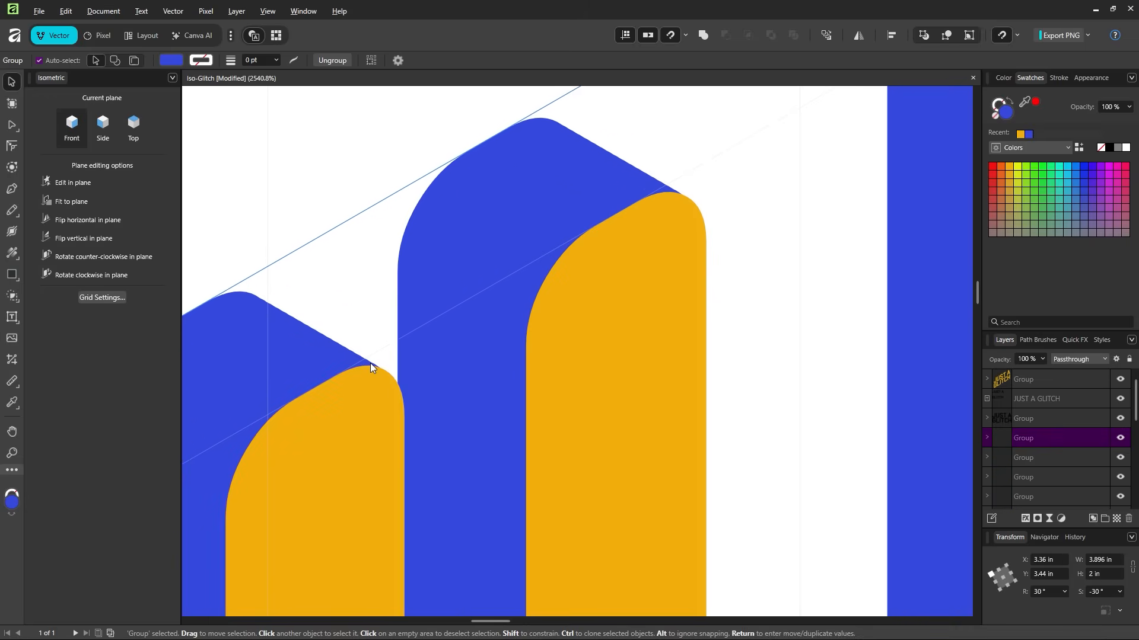
{"action": "key", "text": "ctrl+j"}
{"action": "key", "text": "ctrl+j"}
{"action": "key", "text": "ctrl+j"}
{"action": "key", "text": "ctrl+j"}
{"action": "key", "text": "ctrl+j"}
{"action": "key", "text": "ctrl+j"}
{"action": "key", "text": "ctrl+j"}
{"action": "key", "text": "ctrl+j"}
{"action": "key", "text": "ctrl+j"}
{"action": "key", "text": "ctrl+j"}
{"action": "key", "text": "ctrl+j"}
{"action": "key", "text": "ctrl+j"}
{"action": "key", "text": "ctrl+j"}
{"action": "key", "text": "ctrl+j"}
{"action": "key", "text": "ctrl+j"}
{"action": "key", "text": "ctrl+j"}
{"action": "key", "text": "ctrl+j"}
{"action": "key", "text": "ctrl+j"}
{"action": "key", "text": "ctrl+j"}
{"action": "key", "text": "ctrl+j"}
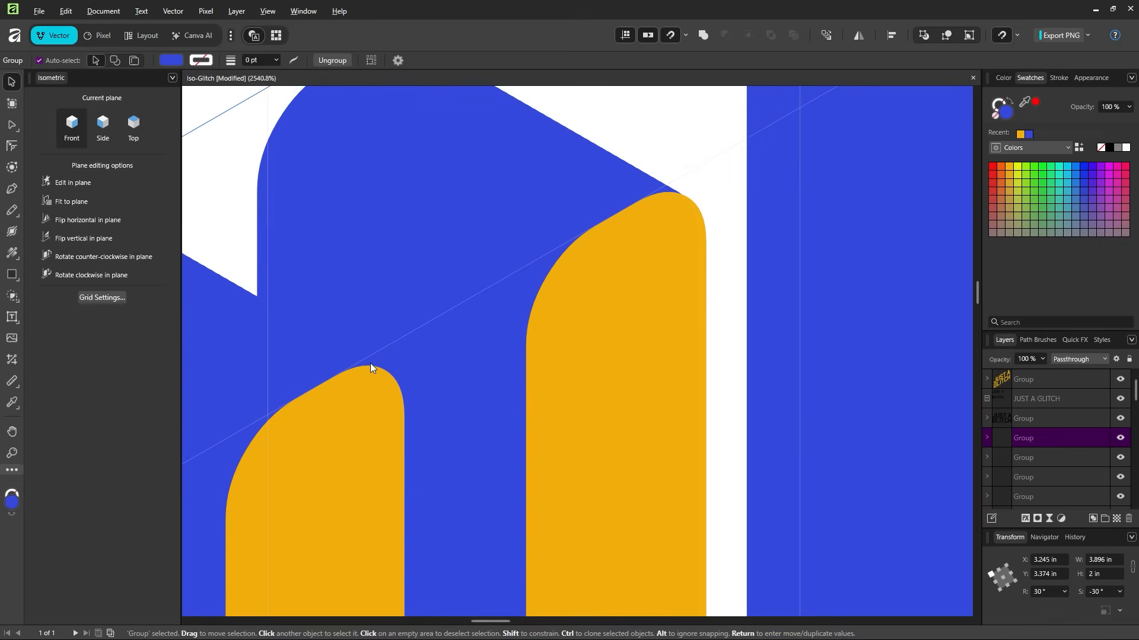
{"action": "key", "text": "ctrl+j"}
{"action": "key", "text": "ctrl+j"}
{"action": "key", "text": "ctrl+j"}
{"action": "key", "text": "ctrl+j"}
{"action": "key", "text": "ctrl+j"}
{"action": "key", "text": "ctrl+j"}
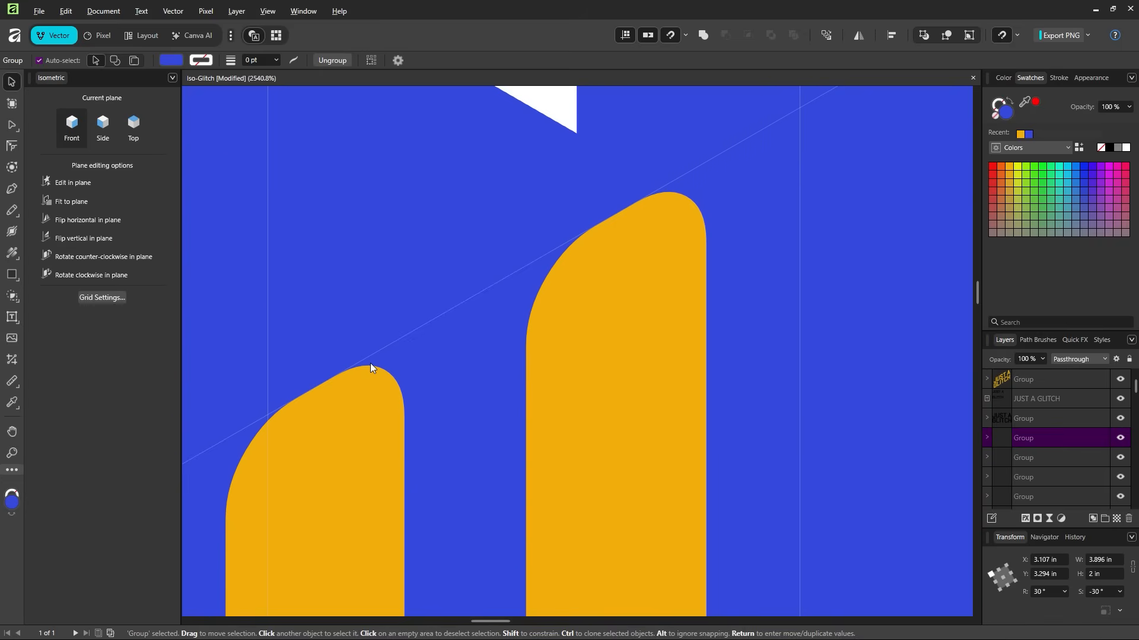
{"action": "key", "text": "ctrl+j"}
{"action": "key", "text": "ctrl+j"}
{"action": "key", "text": "ctrl+j"}
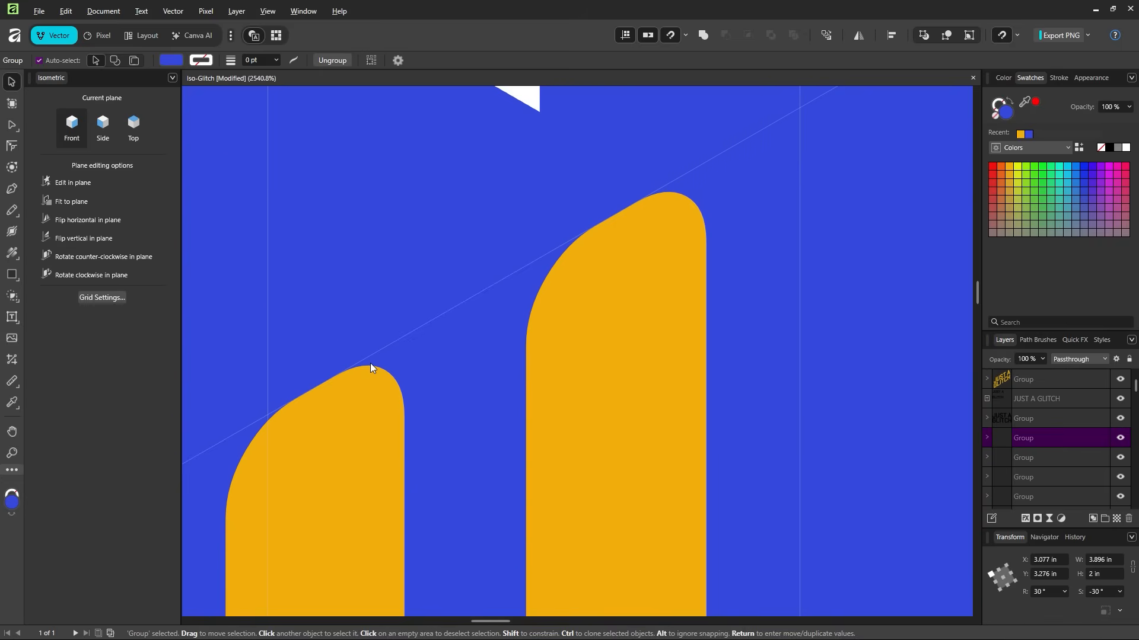
{"action": "key", "text": "ctrl+0"}
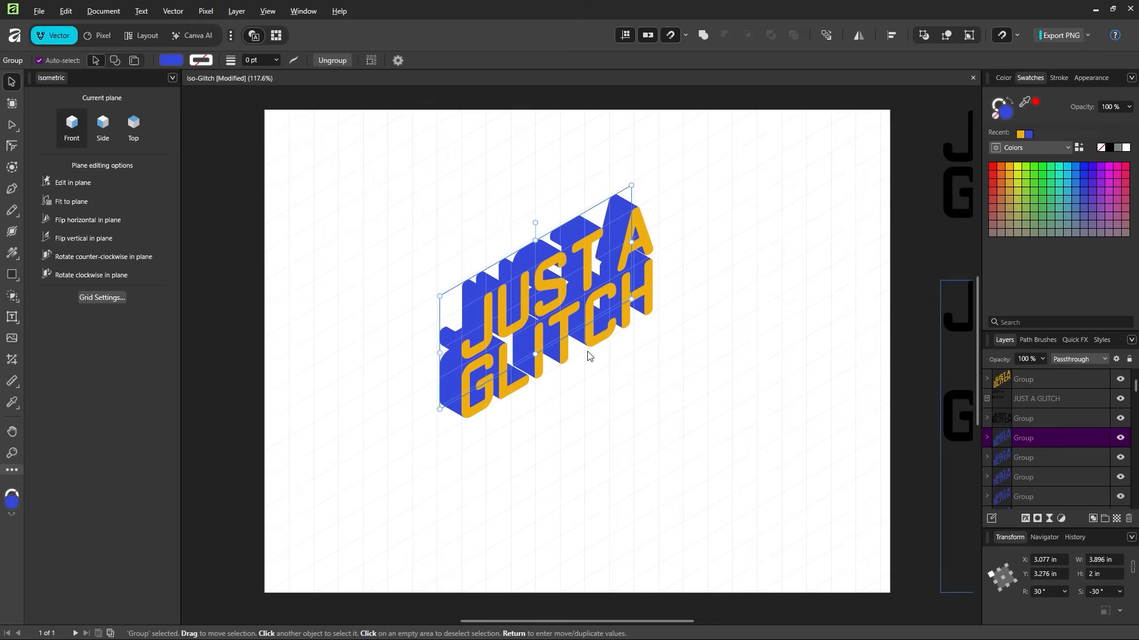
{"action": "key", "text": "z"}
{"action": "left_click_drag", "start_coordinate": [596, 265], "coordinate": [605, 244]}
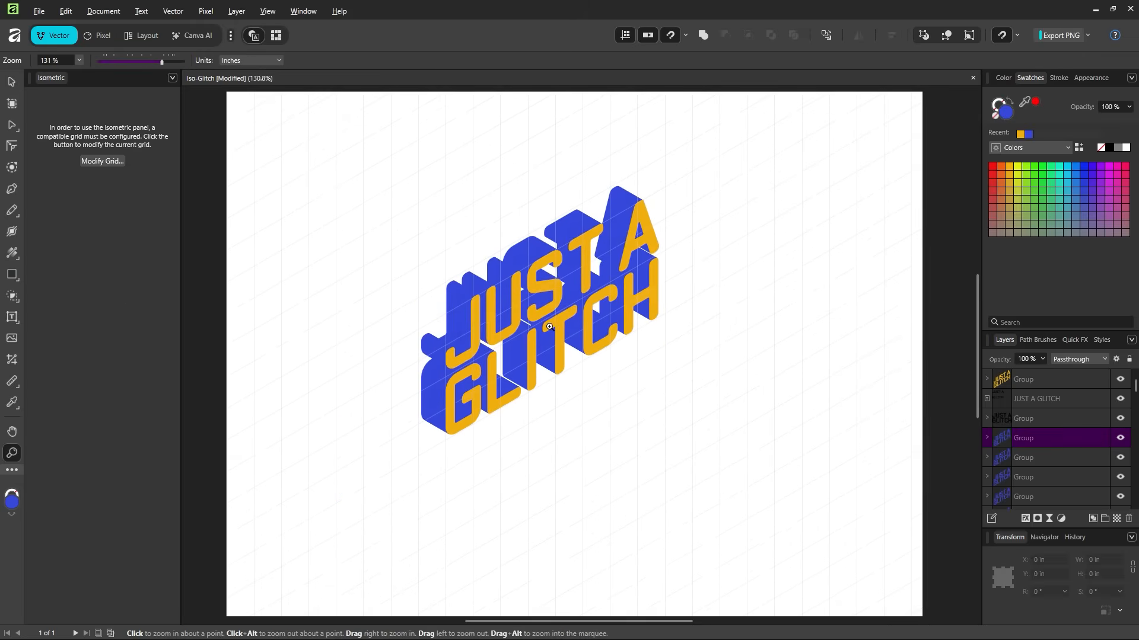
{"action": "left_click", "coordinate": [18, 83]}
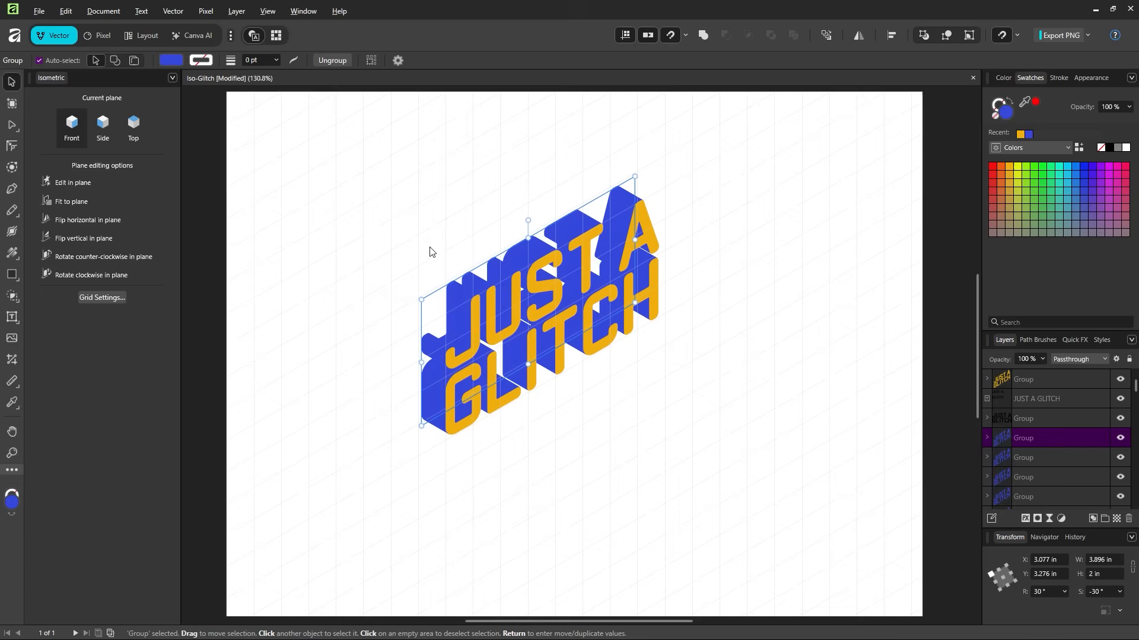
{"action": "left_click", "coordinate": [702, 331]}
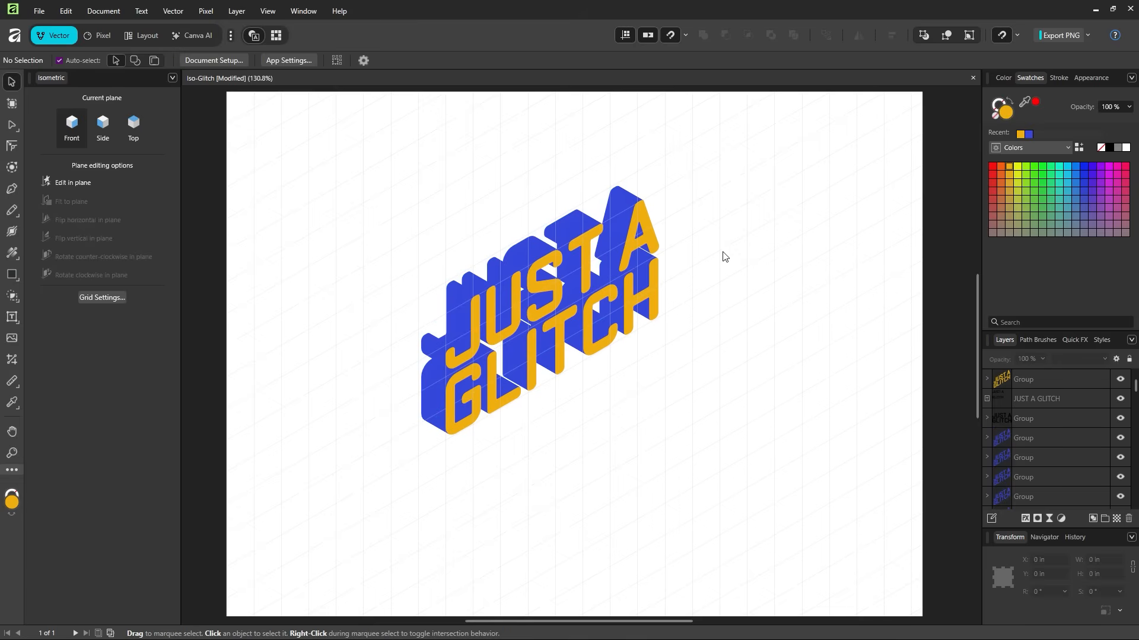
- Fill the front orange-yellow text group with light pink, hex FFABFF, deselect it, and hide the isometric grid
{"action": "left_click", "coordinate": [654, 245]}
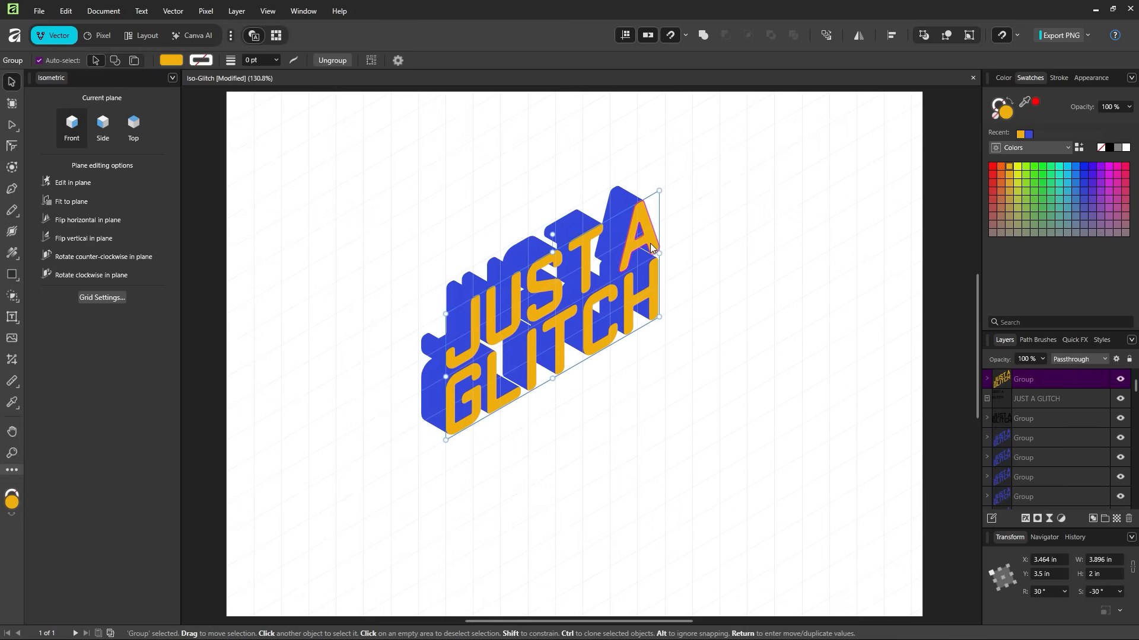
{"action": "double_click", "coordinate": [1003, 117]}
{"action": "left_click", "coordinate": [917, 236]}
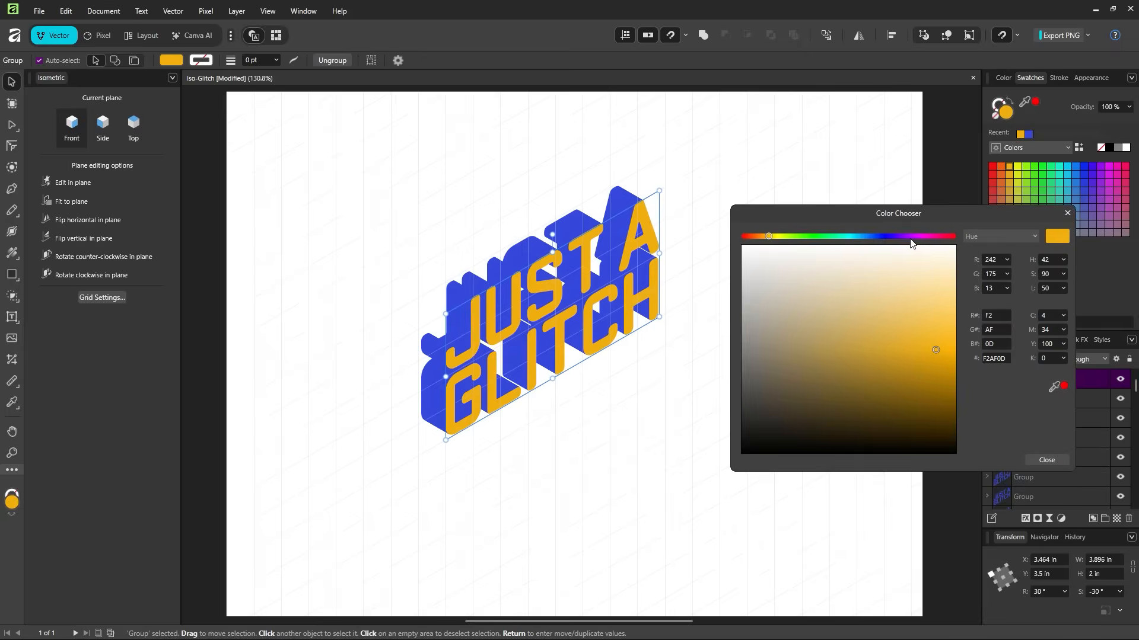
{"action": "mouse_move", "coordinate": [916, 299]}
{"action": "left_mouse_down"}
{"action": "mouse_move", "coordinate": [944, 297]}
{"action": "mouse_move", "coordinate": [955, 278]}
{"action": "left_mouse_up"}
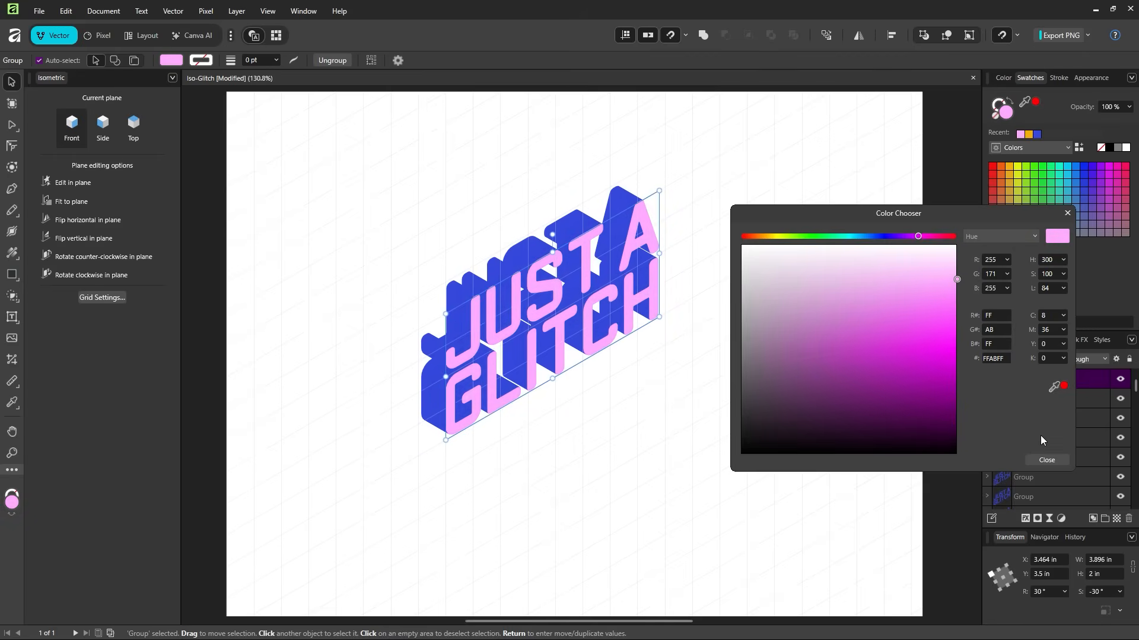
{"action": "left_click", "coordinate": [1046, 459]}
{"action": "left_click", "coordinate": [806, 374]}
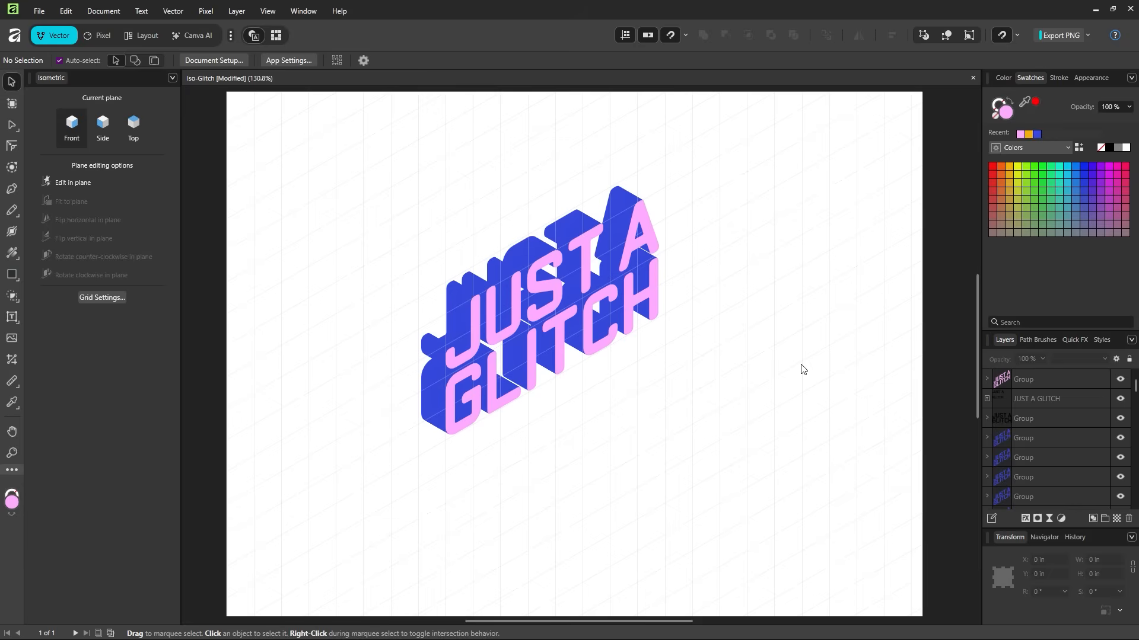
{"action": "key", "text": "ctrl+apostrophe"}
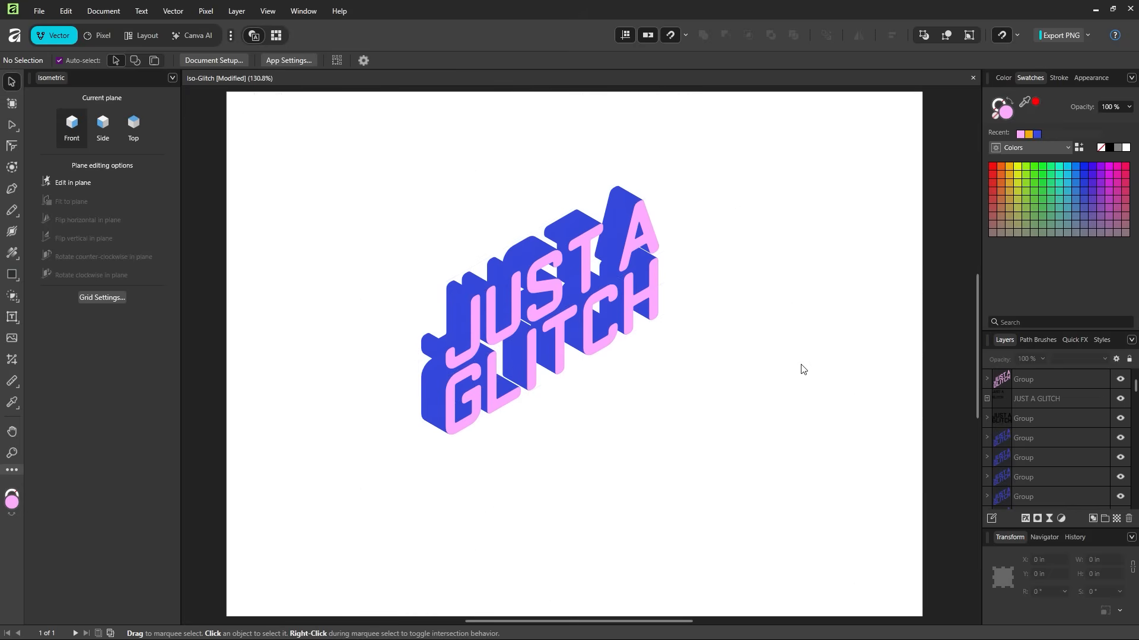
- Duplicate the complete extruded lettering, placing the copy outside the artboard beyond its upper-right corner, and deselect it
{"action": "key", "text": "z"}
{"action": "left_click", "coordinate": [616, 374], "text": "alt"}
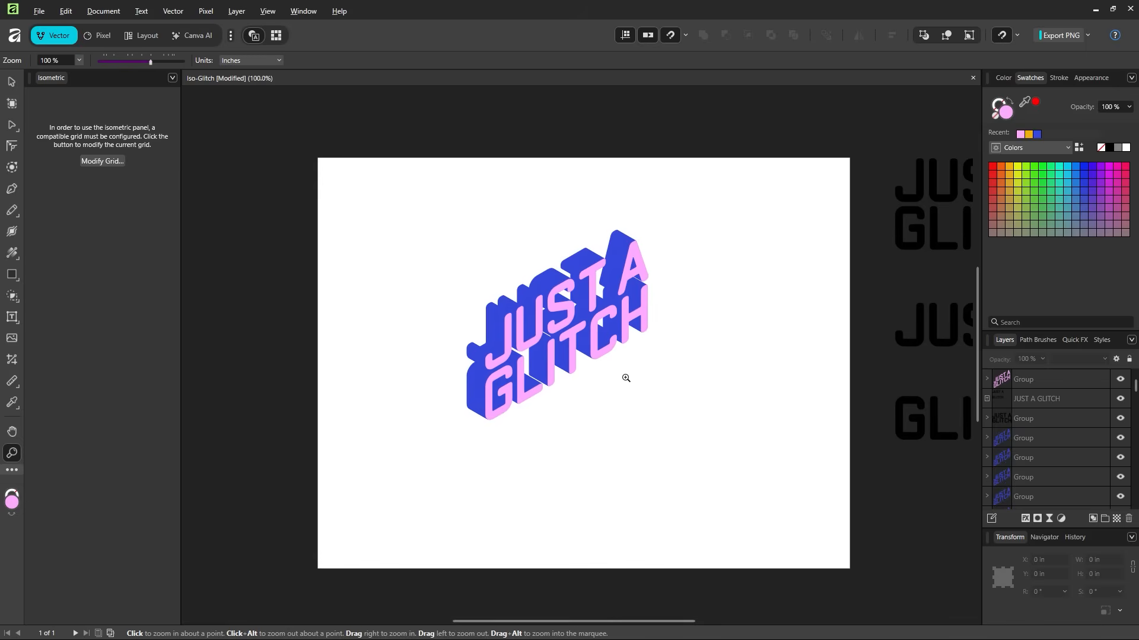
{"action": "mouse_move", "coordinate": [614, 370]}
{"action": "left_mouse_down"}
{"action": "mouse_move", "coordinate": [582, 370]}
{"action": "mouse_move", "coordinate": [593, 370]}
{"action": "left_mouse_up"}
{"action": "left_click", "coordinate": [11, 83]}
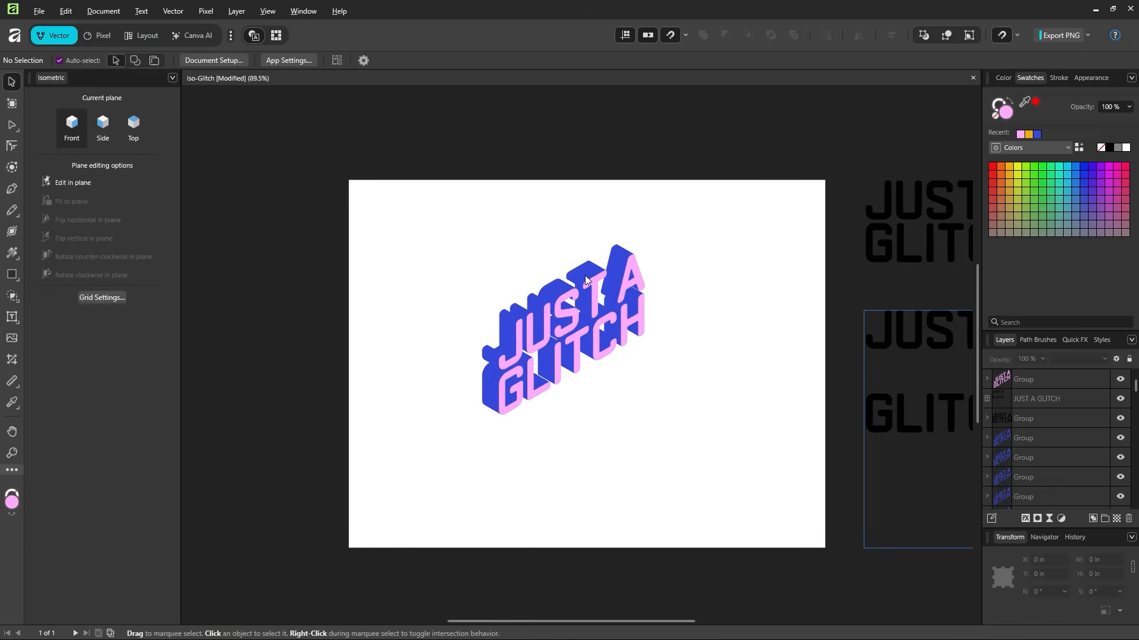
{"action": "left_click_drag", "start_coordinate": [706, 236], "coordinate": [457, 424]}
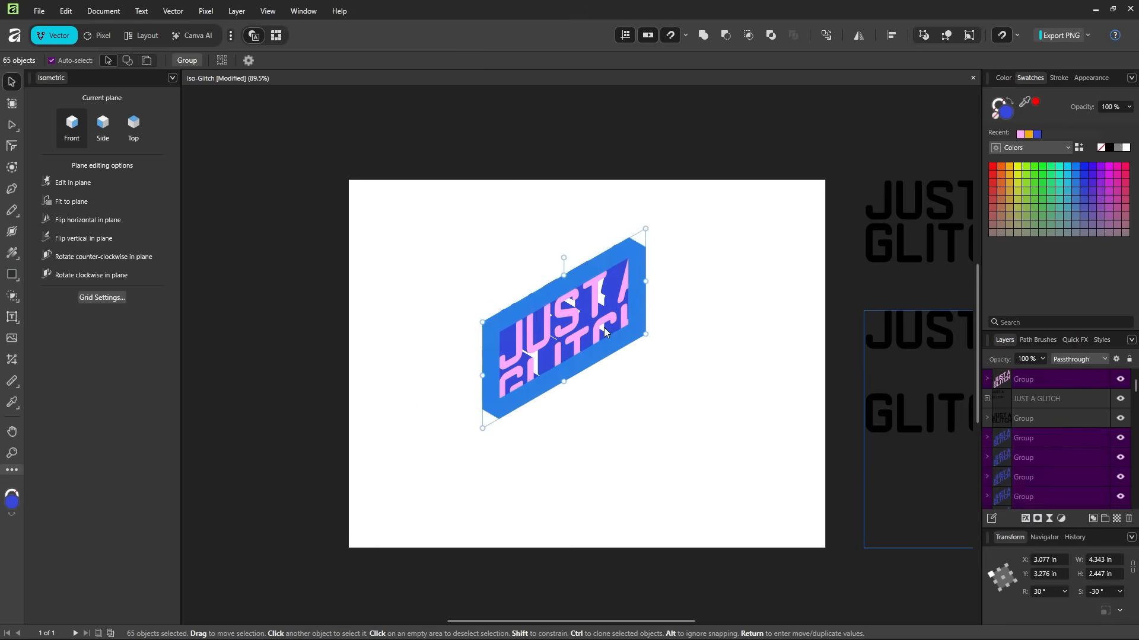
{"action": "left_click_drag", "start_coordinate": [611, 327], "coordinate": [909, 121], "text": "ctrl"}
{"action": "left_click", "coordinate": [709, 177]}
{"action": "key", "text": "z"}
{"action": "left_click_drag", "start_coordinate": [573, 326], "coordinate": [595, 381]}
{"action": "key", "text": "v"}
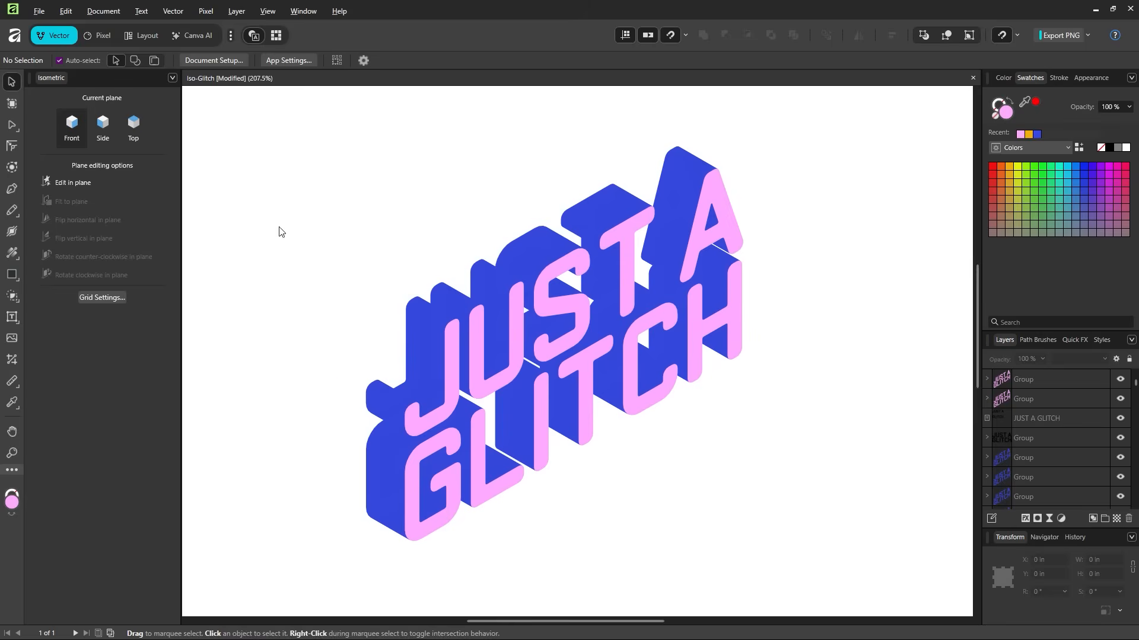
{"action": "left_click", "coordinate": [97, 36]}
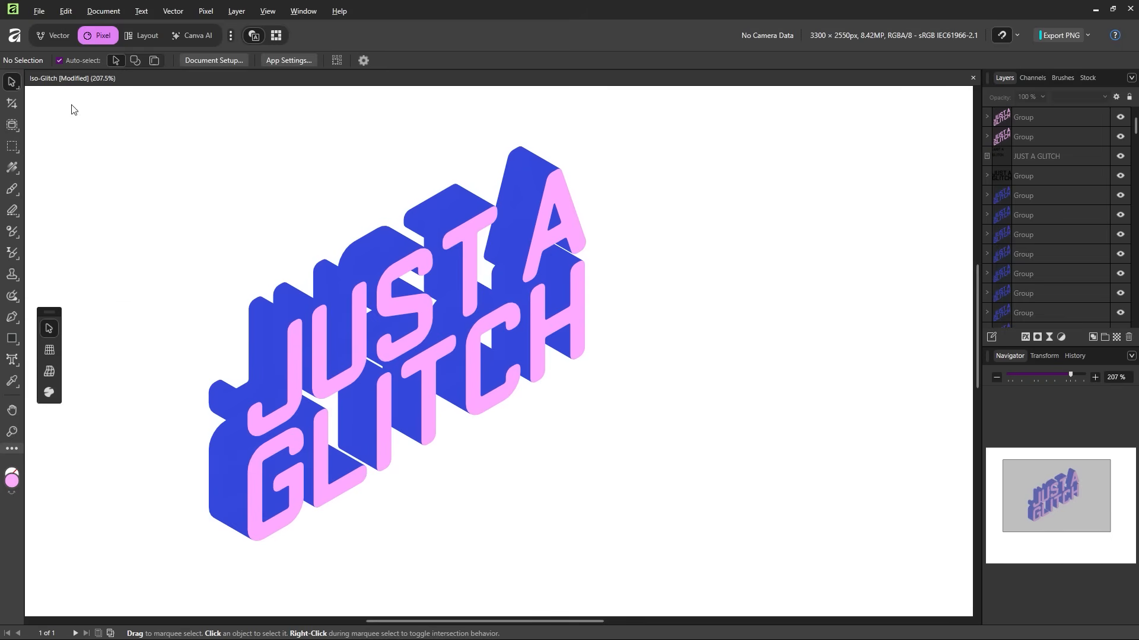
{"action": "left_click", "coordinate": [52, 32]}
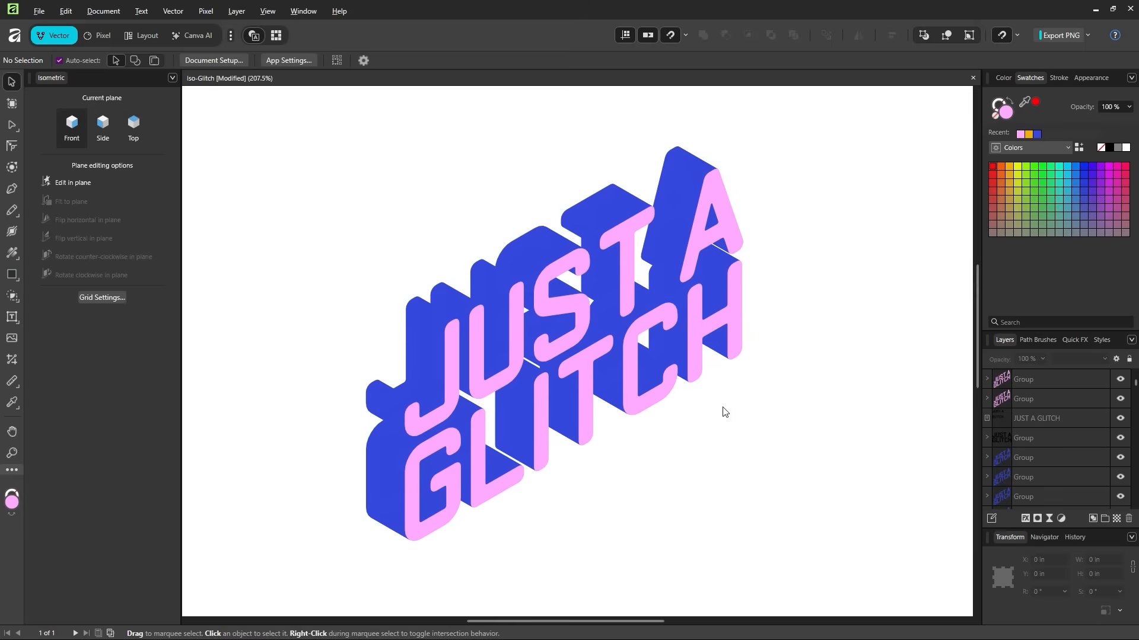
{"action": "left_click_drag", "start_coordinate": [722, 407], "coordinate": [729, 412]}
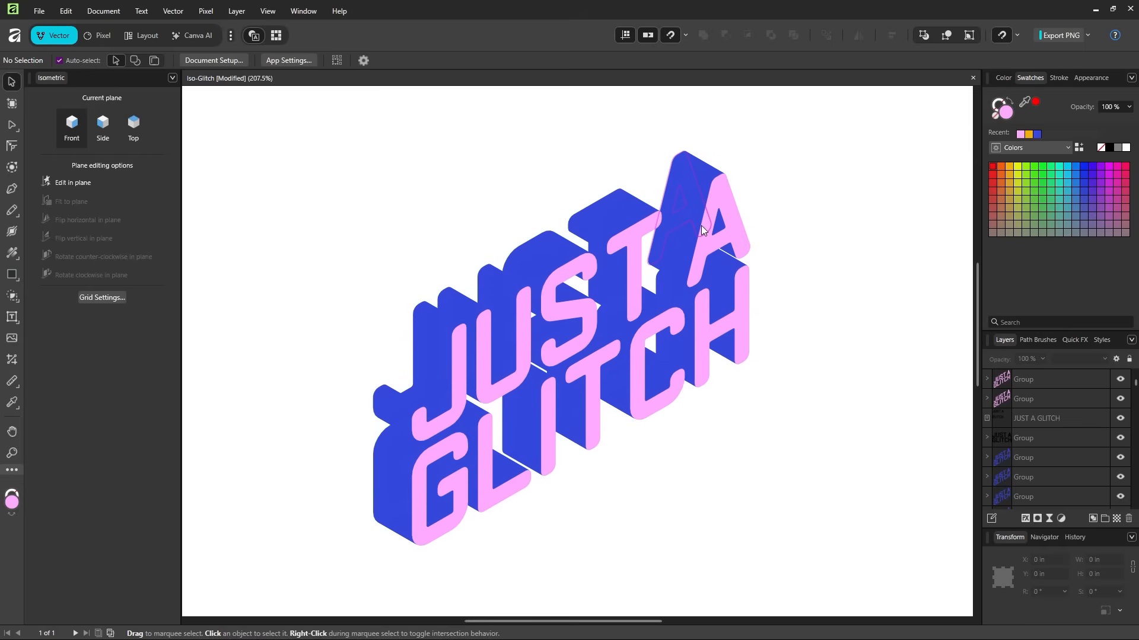
{"action": "key", "text": "space"}
{"action": "left_click_drag", "start_coordinate": [773, 359], "coordinate": [450, 373]}
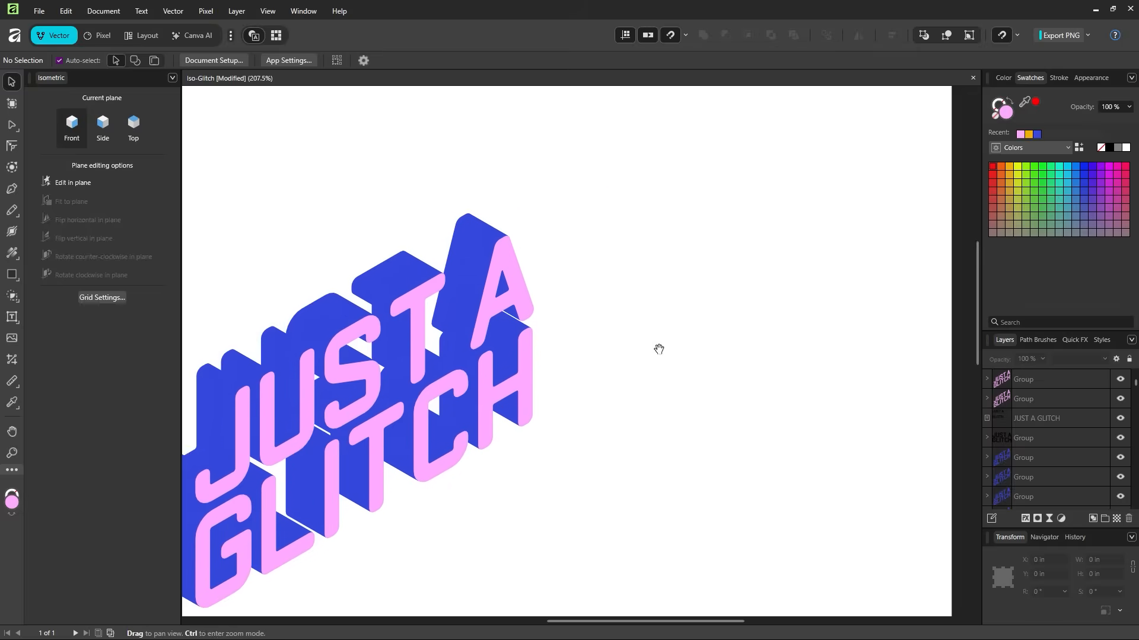
{"action": "left_click_drag", "start_coordinate": [725, 348], "coordinate": [308, 508]}
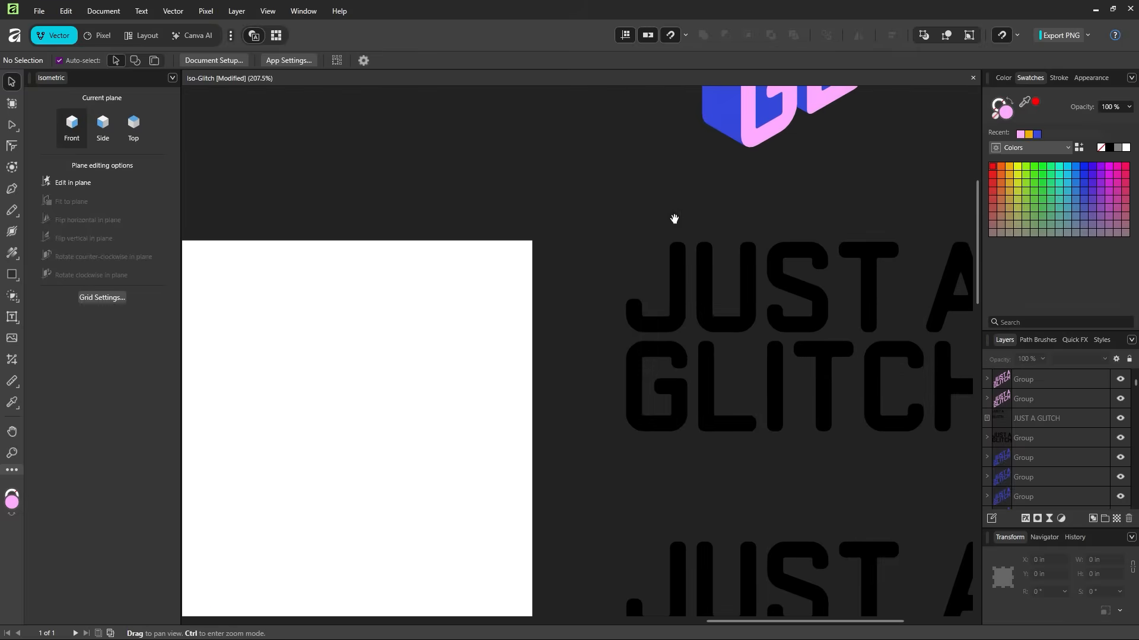
{"action": "left_click_drag", "start_coordinate": [725, 159], "coordinate": [577, 425]}
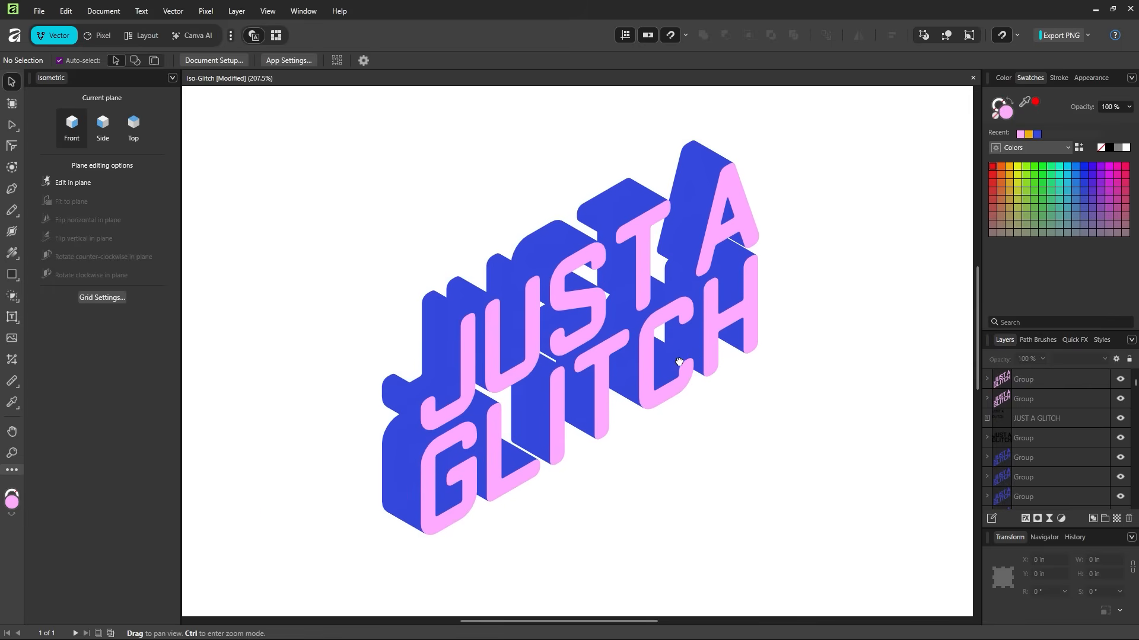
- Try to select the full stack of blue text groups, from the topmost blue group to the lowest one
{"action": "left_click", "coordinate": [480, 374]}
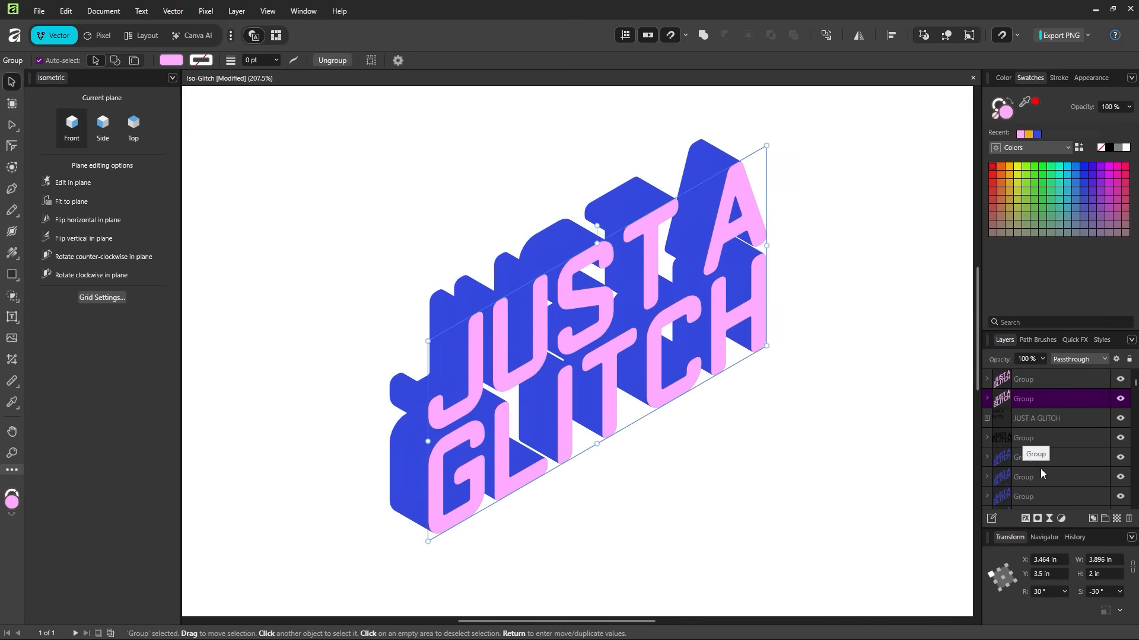
{"action": "left_click", "coordinate": [1037, 452]}
{"action": "scroll", "coordinate": [1046, 453], "scroll_direction": "down", "scroll_amount": 2}
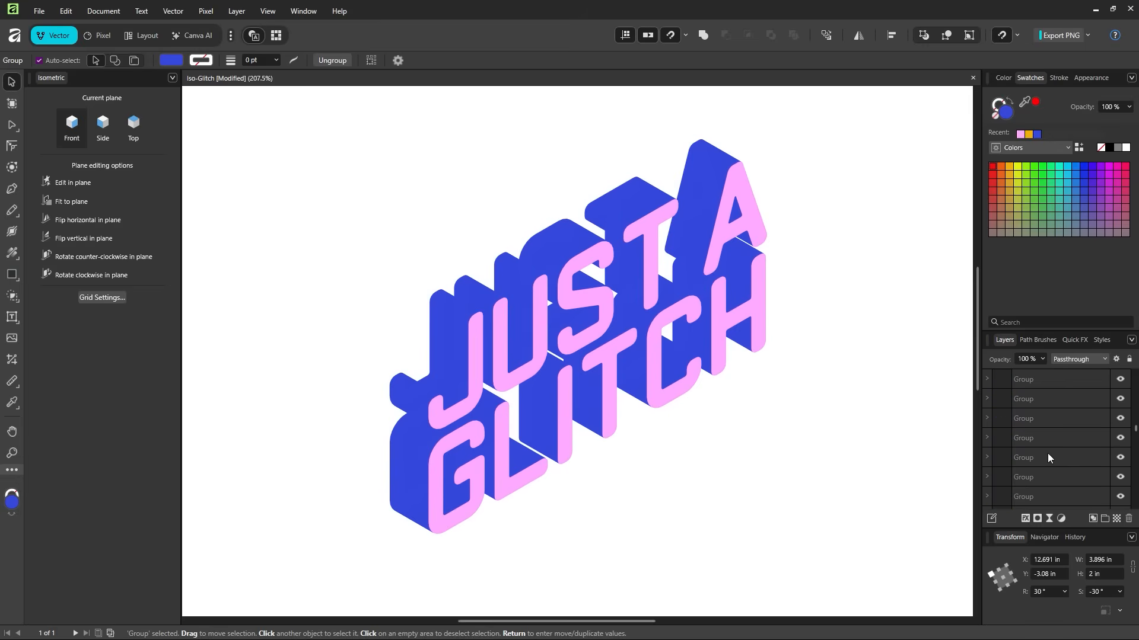
{"action": "scroll", "coordinate": [1048, 454], "scroll_direction": "down", "scroll_amount": 10}
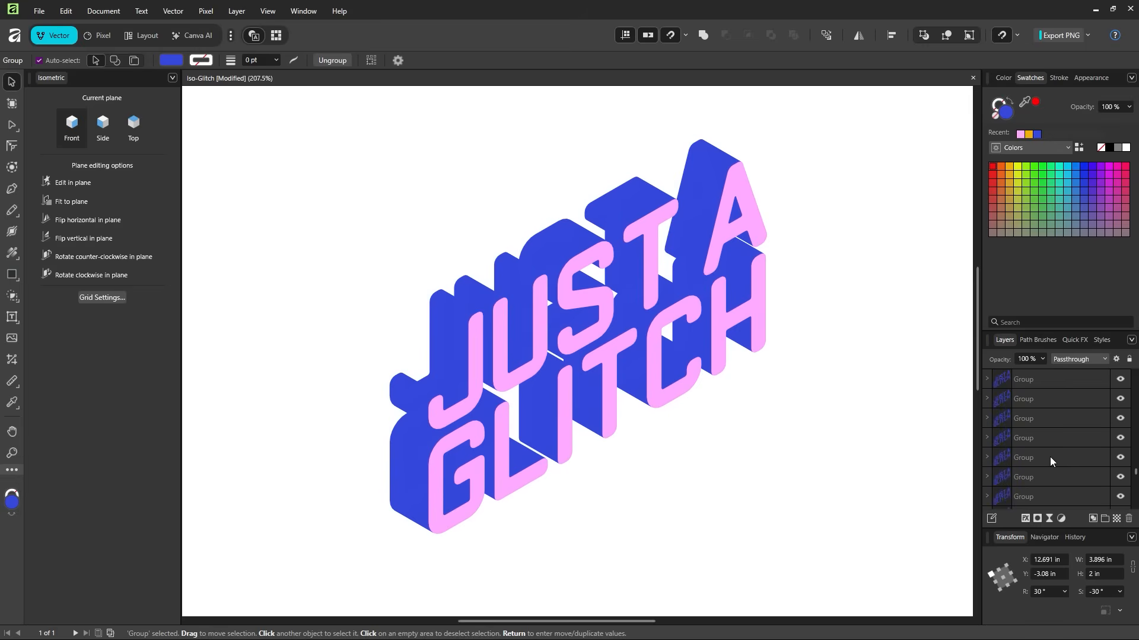
{"action": "scroll", "coordinate": [1049, 456], "scroll_direction": "down", "scroll_amount": 5}
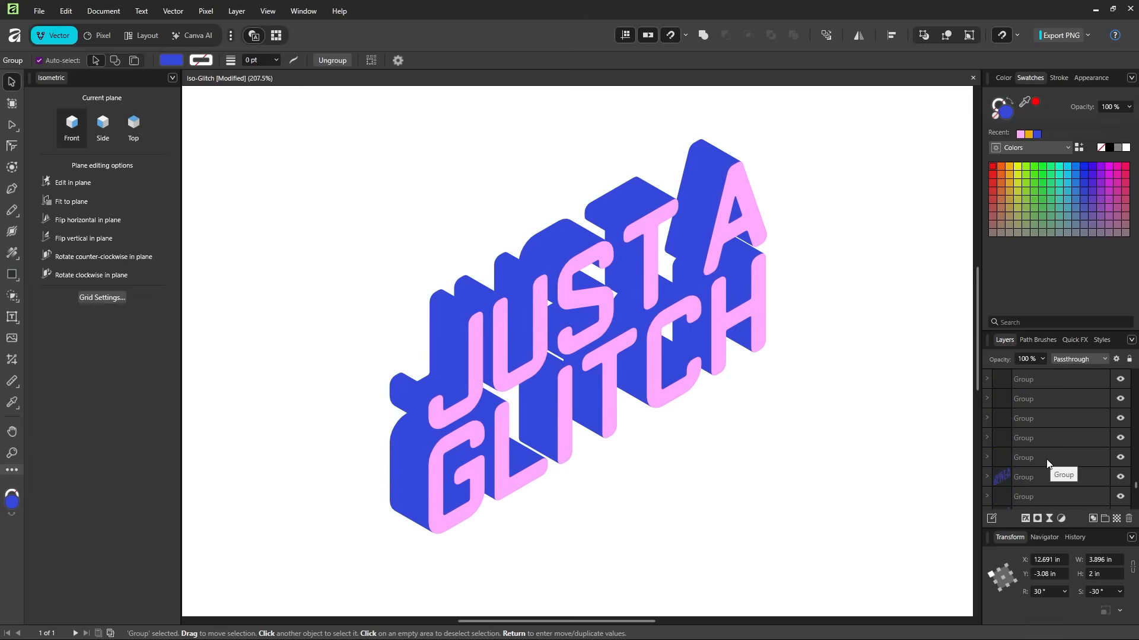
{"action": "left_click", "coordinate": [1026, 497], "text": "shift"}
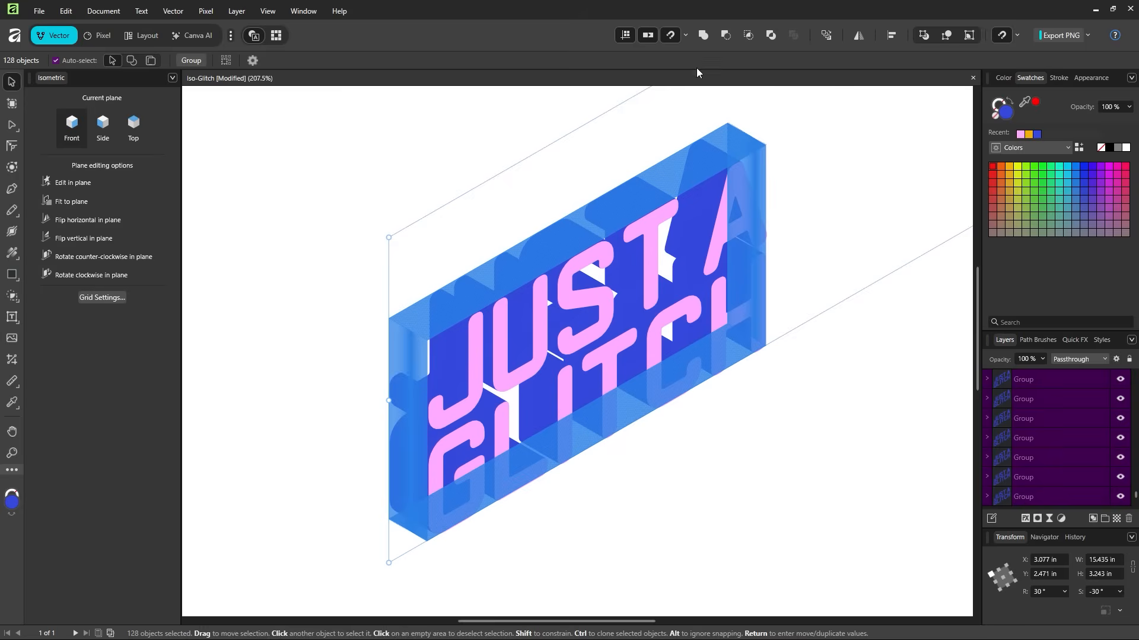
- Select the whole extruded lettering copy outside the artboard and delete it
{"action": "key", "text": "z"}
{"action": "scroll", "coordinate": [698, 239], "scroll_direction": "down", "scroll_amount": 4}
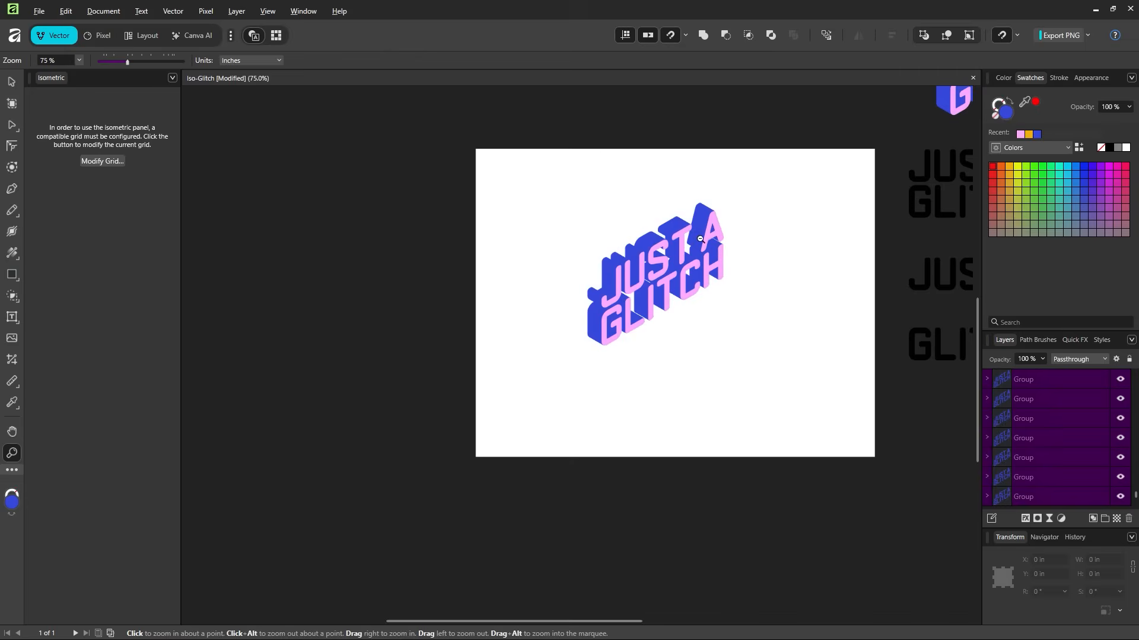
{"action": "left_click_drag", "start_coordinate": [643, 266], "coordinate": [371, 411]}
{"action": "left_click", "coordinate": [11, 81]}
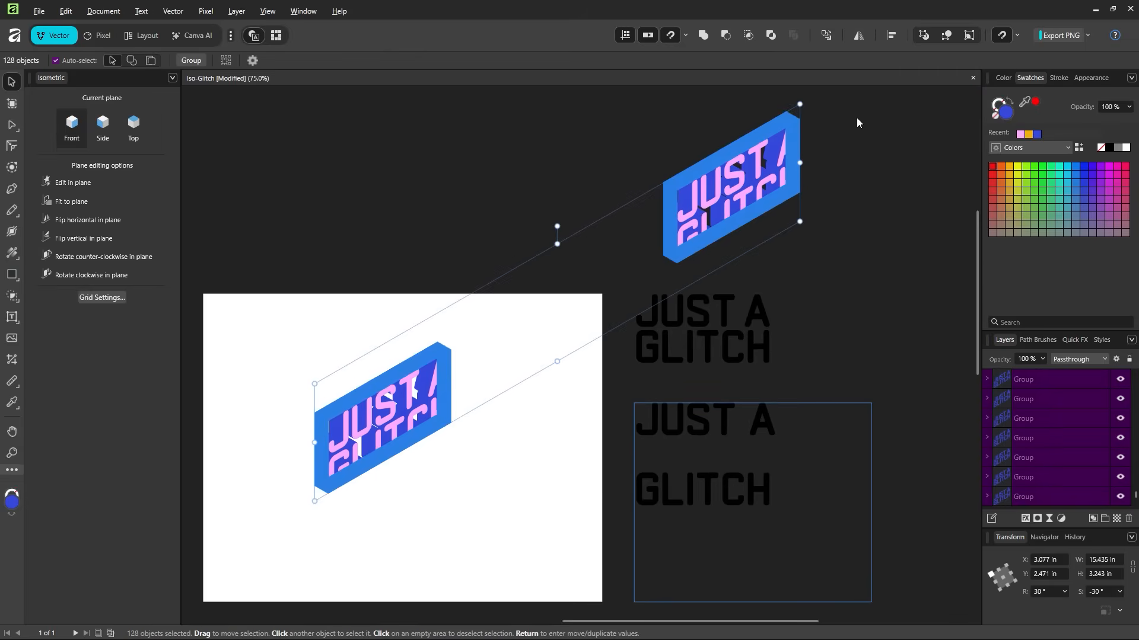
{"action": "left_click_drag", "start_coordinate": [851, 99], "coordinate": [599, 271]}
{"action": "key", "text": "Delete"}
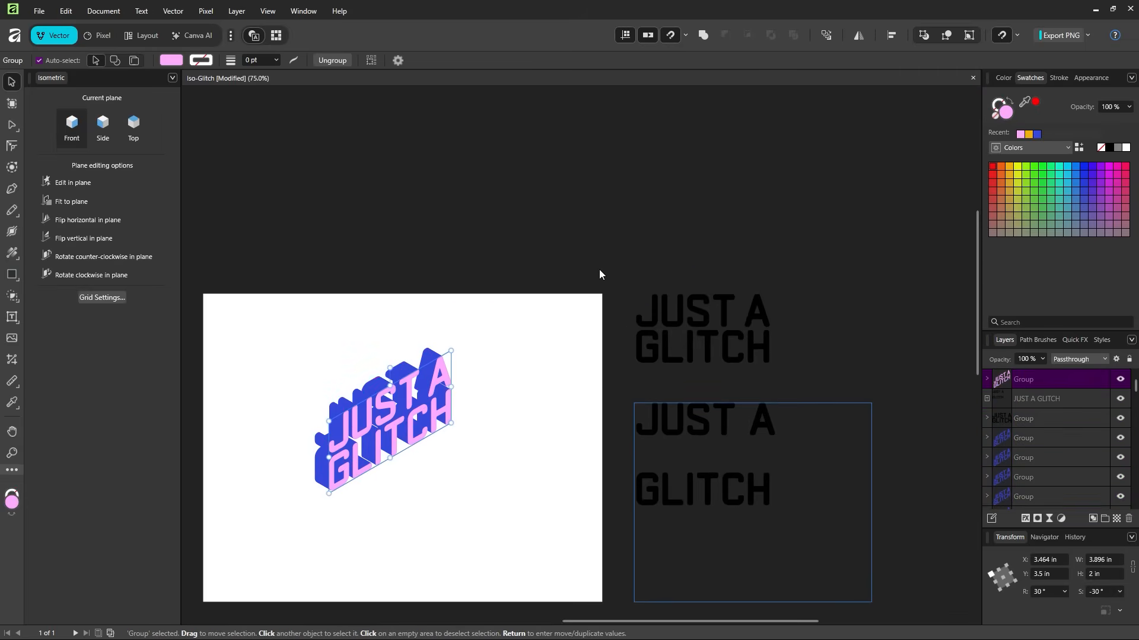
- Try to merge all the stacked blue text groups into one shape with the Add operation
{"action": "left_click_drag", "start_coordinate": [478, 410], "coordinate": [656, 325]}
{"action": "key", "text": "z"}
{"action": "left_click_drag", "start_coordinate": [585, 330], "coordinate": [629, 330]}
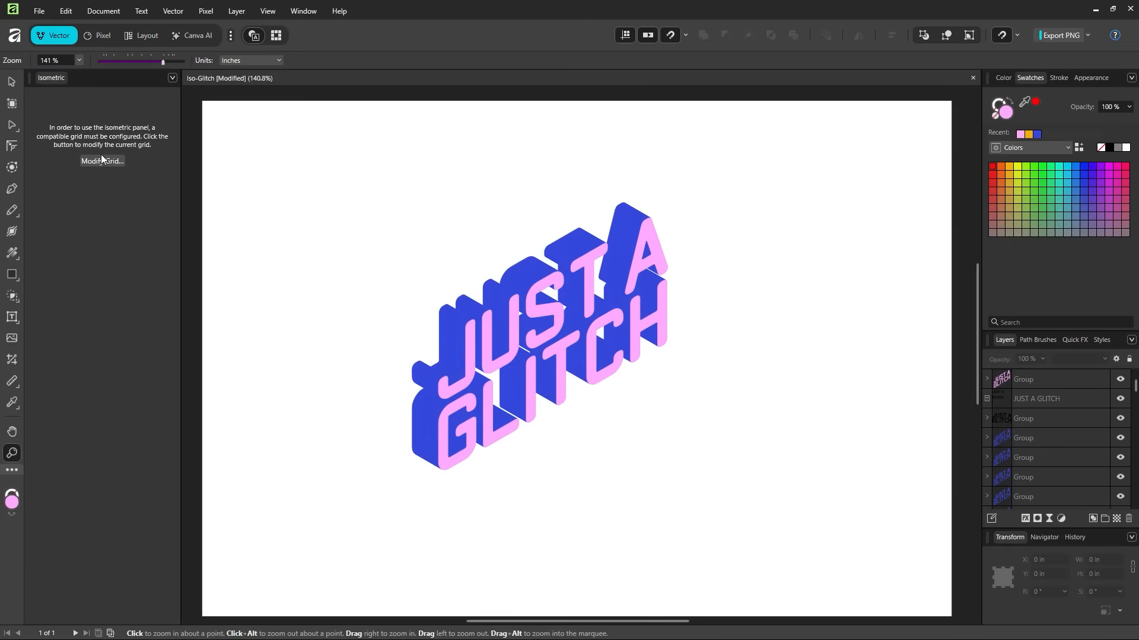
{"action": "left_click", "coordinate": [11, 81]}
{"action": "left_click", "coordinate": [1067, 438]}
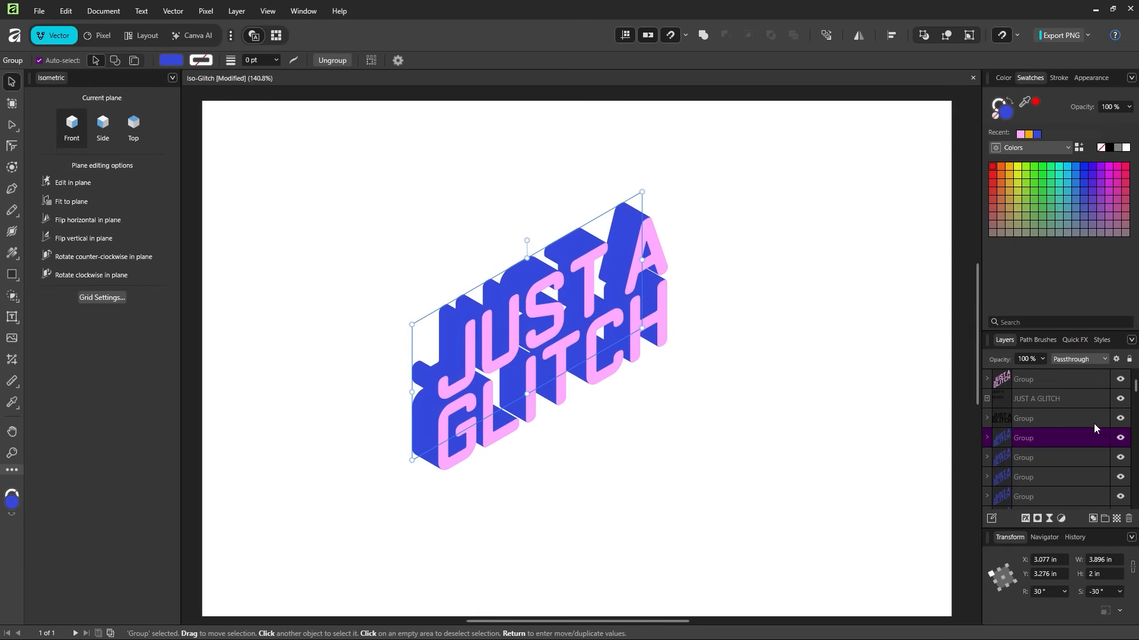
{"action": "scroll", "coordinate": [1044, 468], "scroll_direction": "down", "scroll_amount": 5}
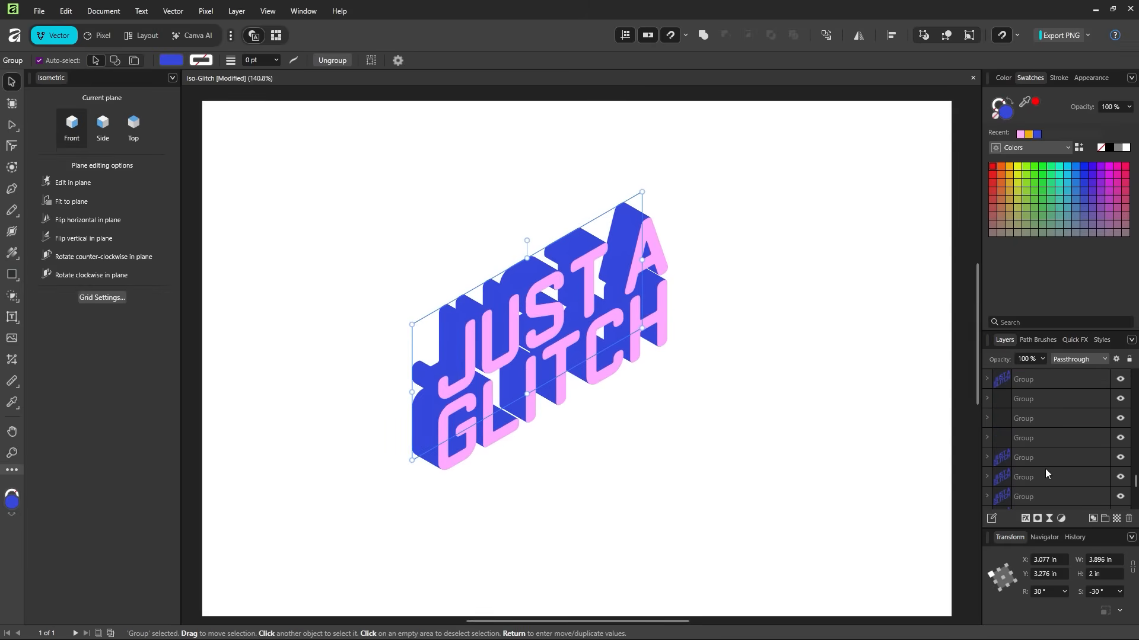
{"action": "left_click", "coordinate": [1028, 496], "text": "shift"}
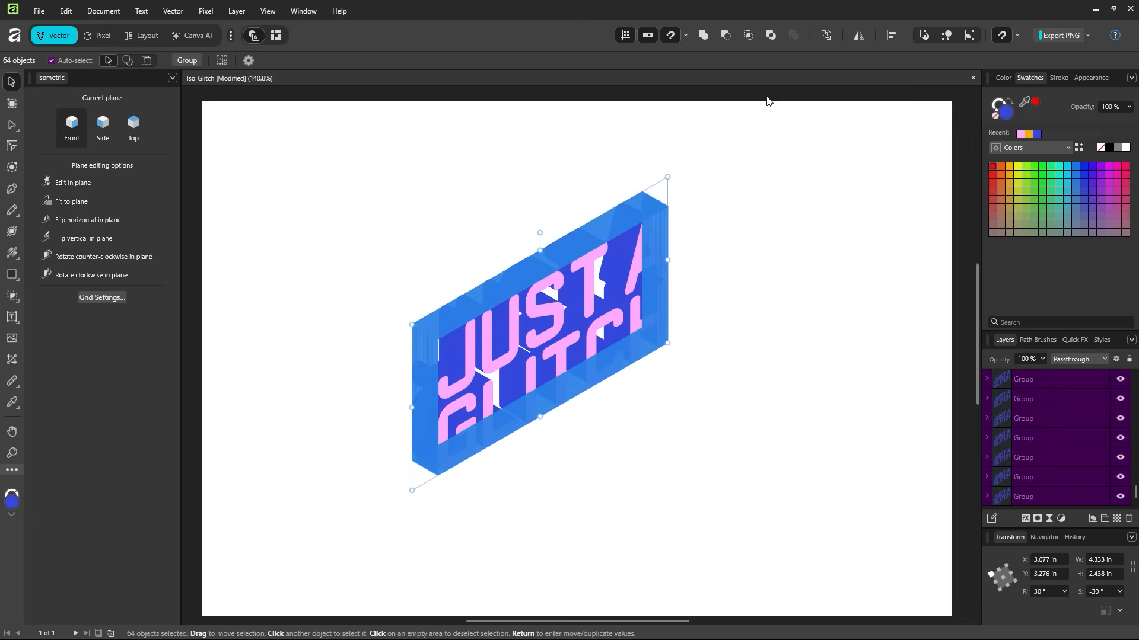
{"action": "left_click", "coordinate": [704, 36]}
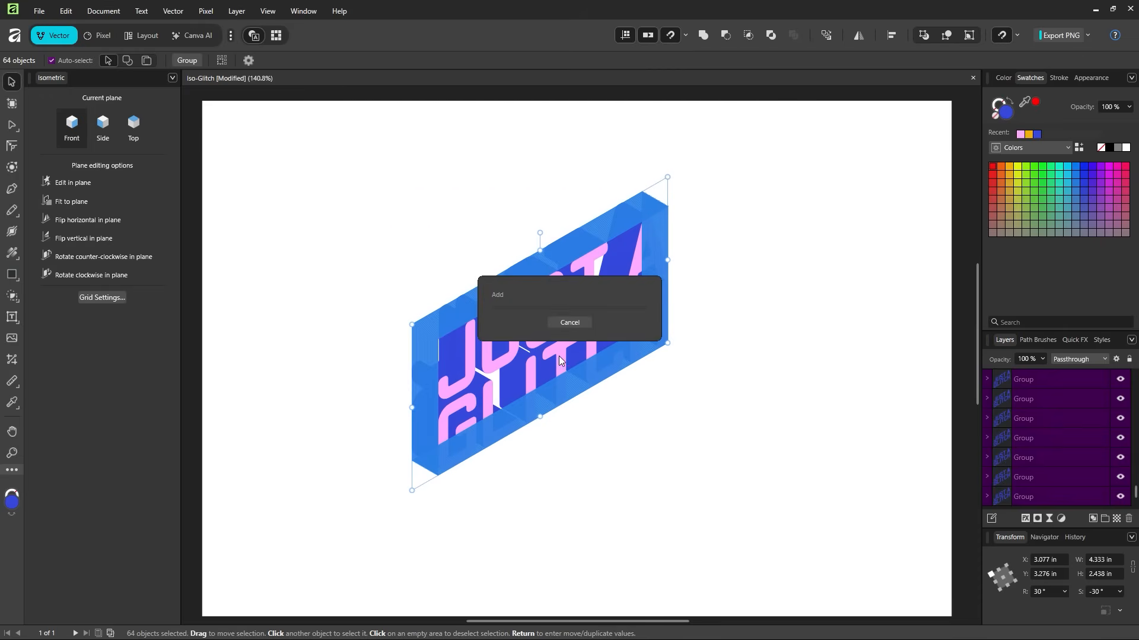
{"action": "left_click", "coordinate": [706, 337]}
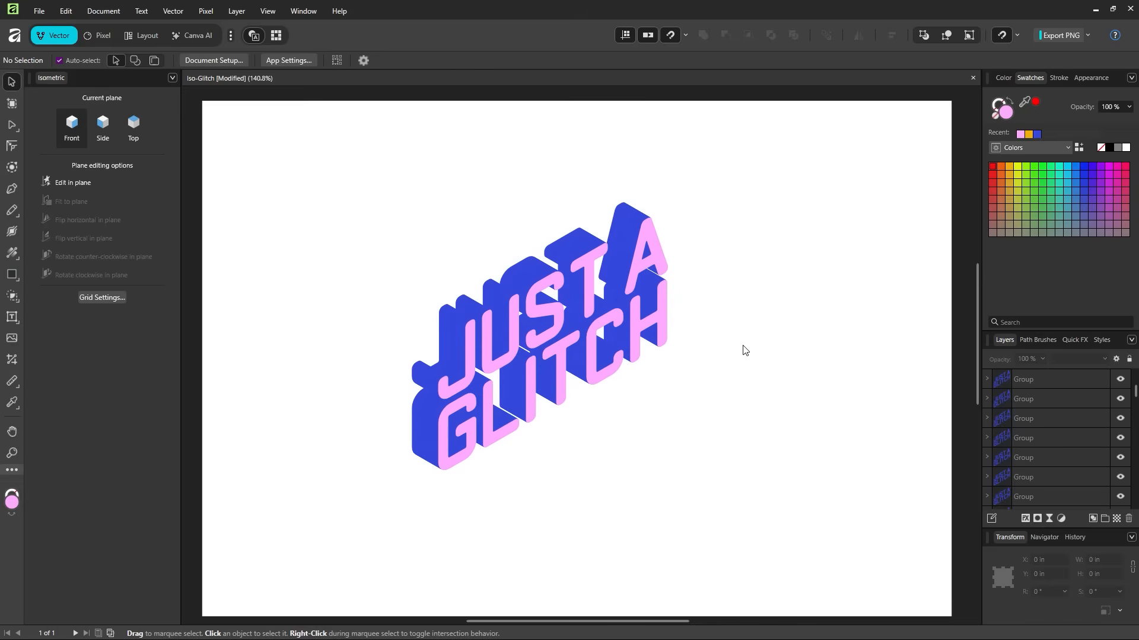
- Merge the two topmost blue groups with Add, test-move the merged shape away from the lettering, and undo that move
{"action": "key", "text": "z"}
{"action": "left_click_drag", "start_coordinate": [571, 305], "coordinate": [658, 305]}
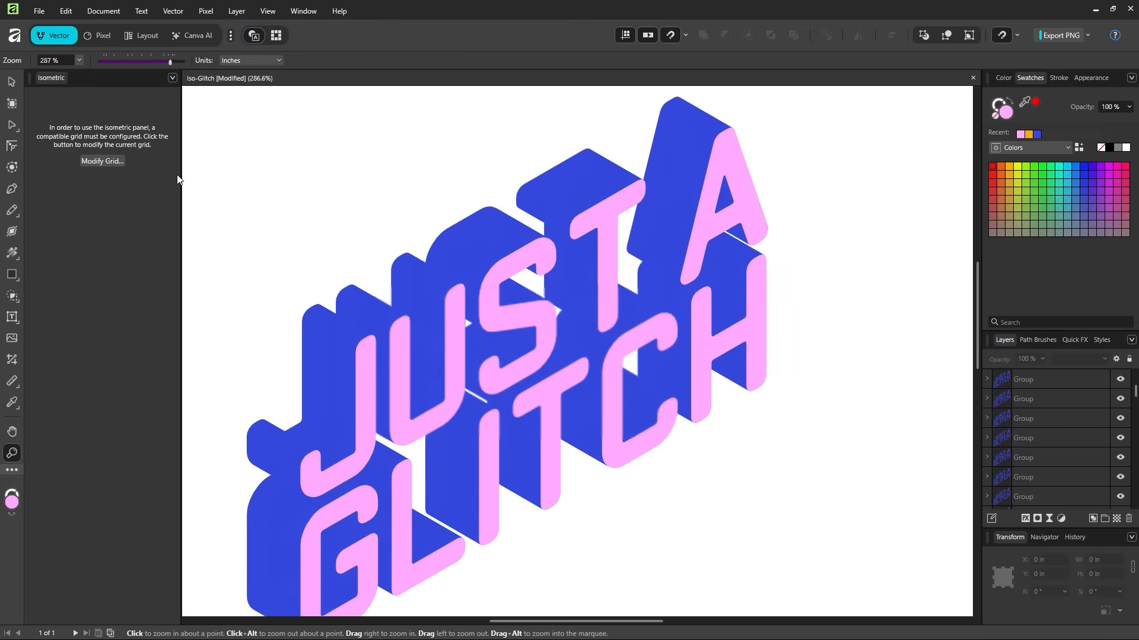
{"action": "left_click", "coordinate": [12, 82]}
{"action": "left_click", "coordinate": [658, 137]}
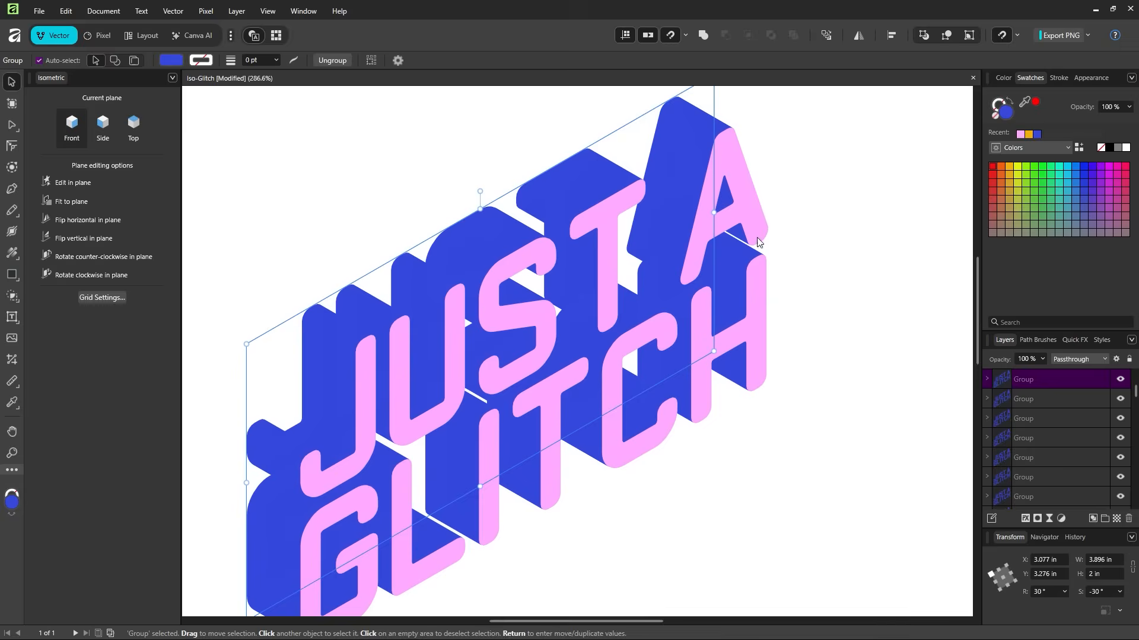
{"action": "scroll", "coordinate": [757, 241], "scroll_direction": "up", "scroll_amount": 1}
{"action": "left_click", "coordinate": [1028, 398], "text": "shift"}
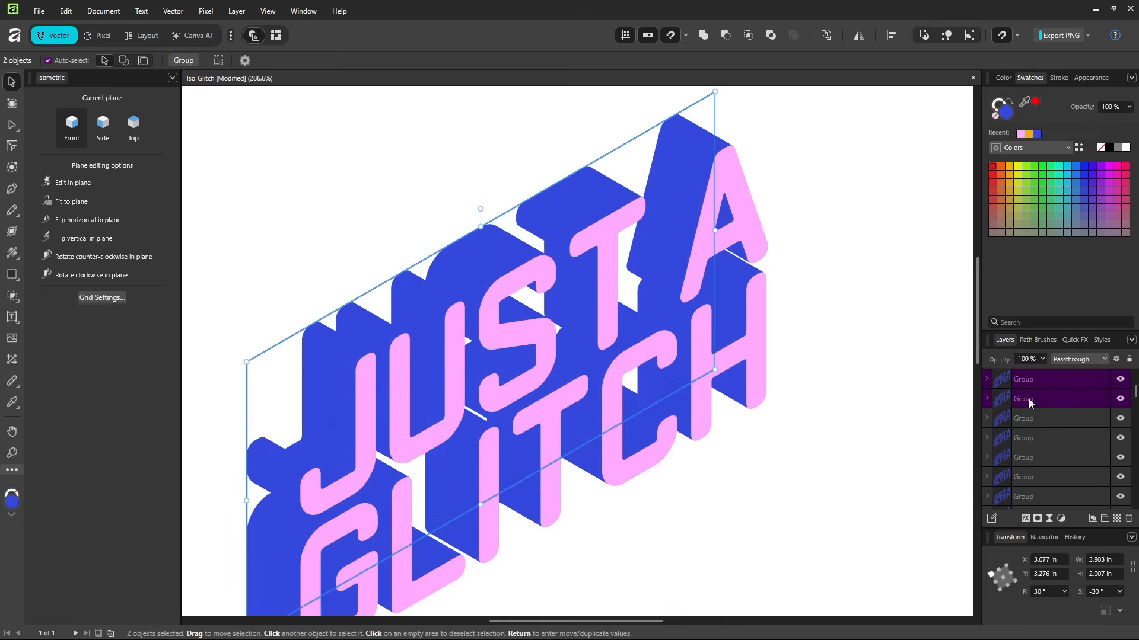
{"action": "left_click", "coordinate": [706, 32]}
{"action": "left_click_drag", "start_coordinate": [666, 218], "coordinate": [490, 216]}
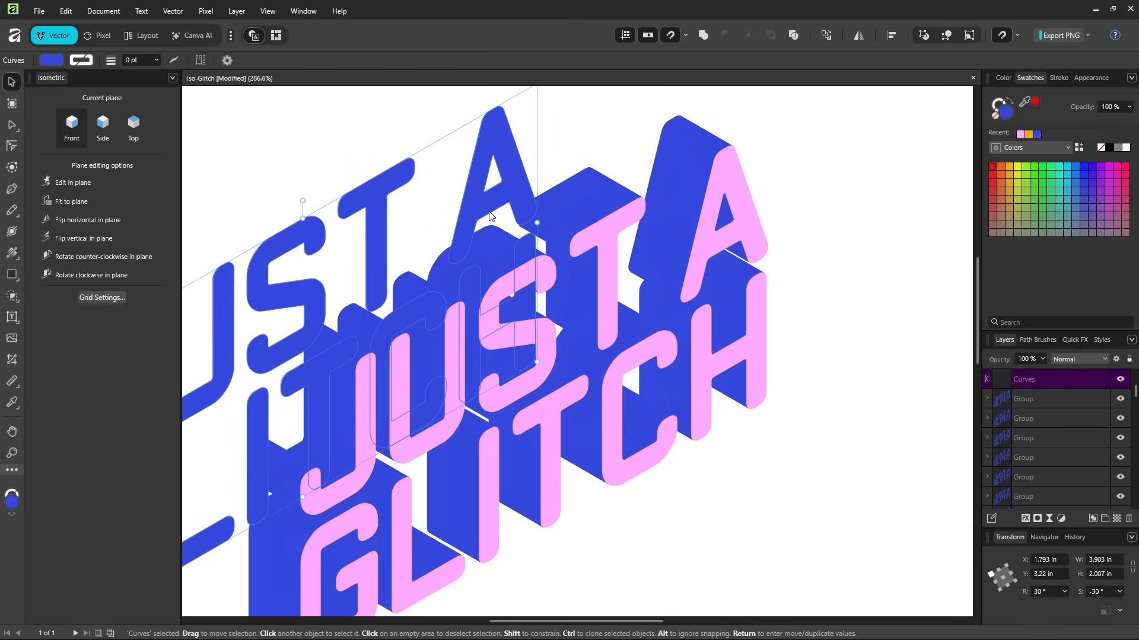
{"action": "key", "text": "ctrl+z"}
- Merge the next blue group into the combined curves with Add, followed by the three groups below it
{"action": "left_click", "coordinate": [1029, 403], "text": "shift"}
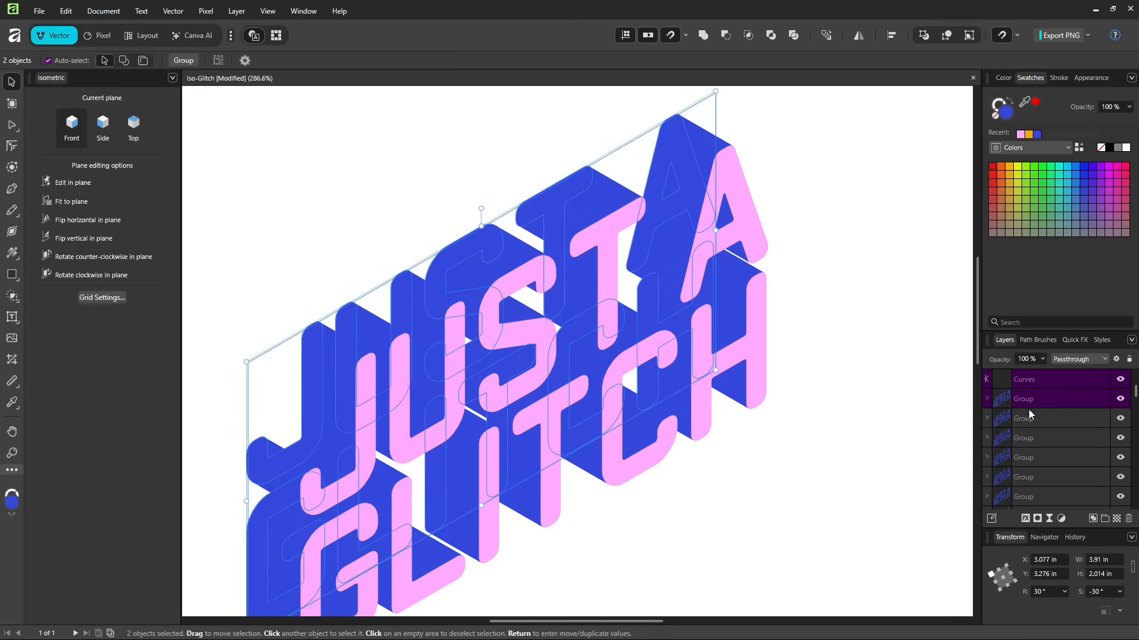
{"action": "left_click", "coordinate": [704, 36]}
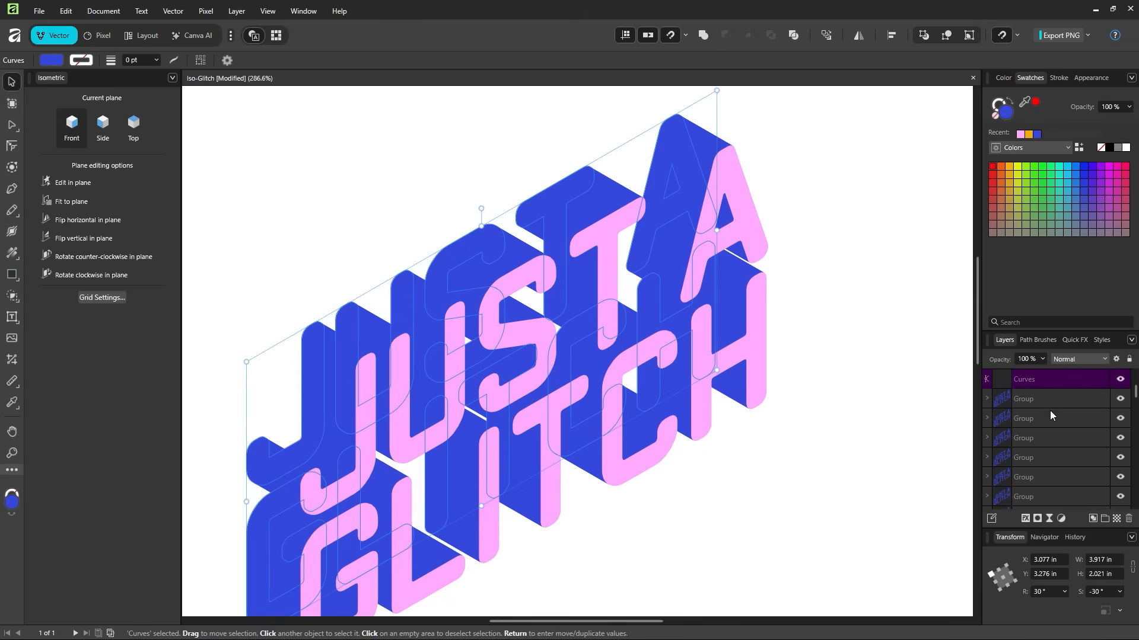
{"action": "left_click", "coordinate": [1034, 399], "text": "shift"}
{"action": "left_click", "coordinate": [1033, 418], "text": "shift"}
{"action": "left_click", "coordinate": [1032, 437], "text": "shift"}
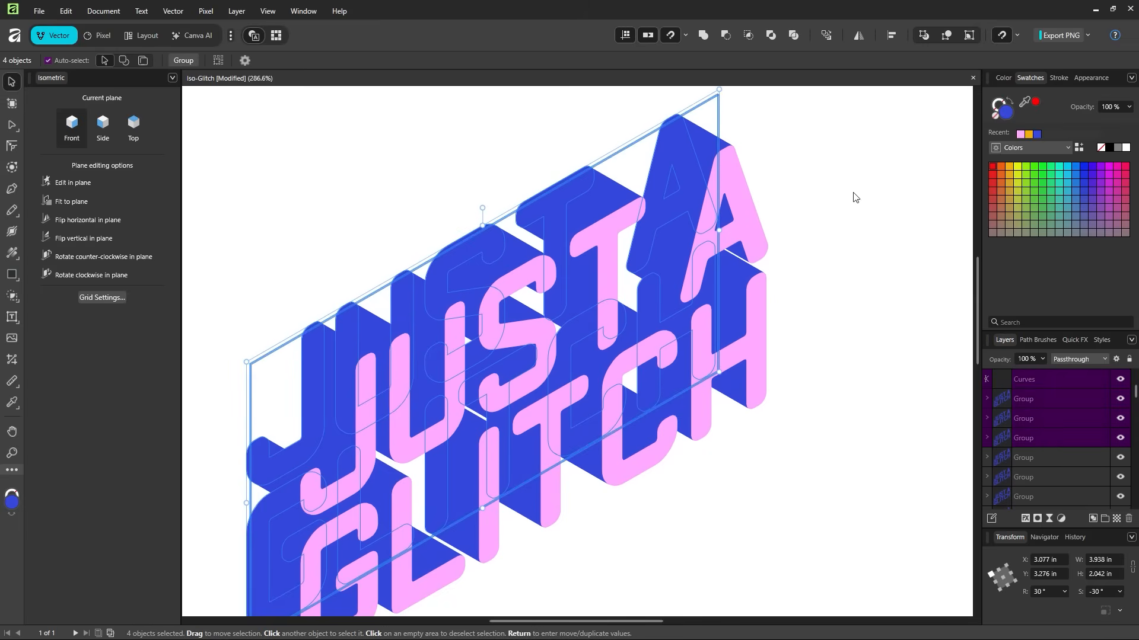
{"action": "left_click", "coordinate": [702, 36]}
- Continue merging blue groups into the combined curves with Add in three further batches of about five groups each
{"action": "left_click", "coordinate": [1034, 409], "text": "shift"}
{"action": "left_click", "coordinate": [1038, 437], "text": "shift"}
{"action": "left_click", "coordinate": [1038, 477], "text": "shift"}
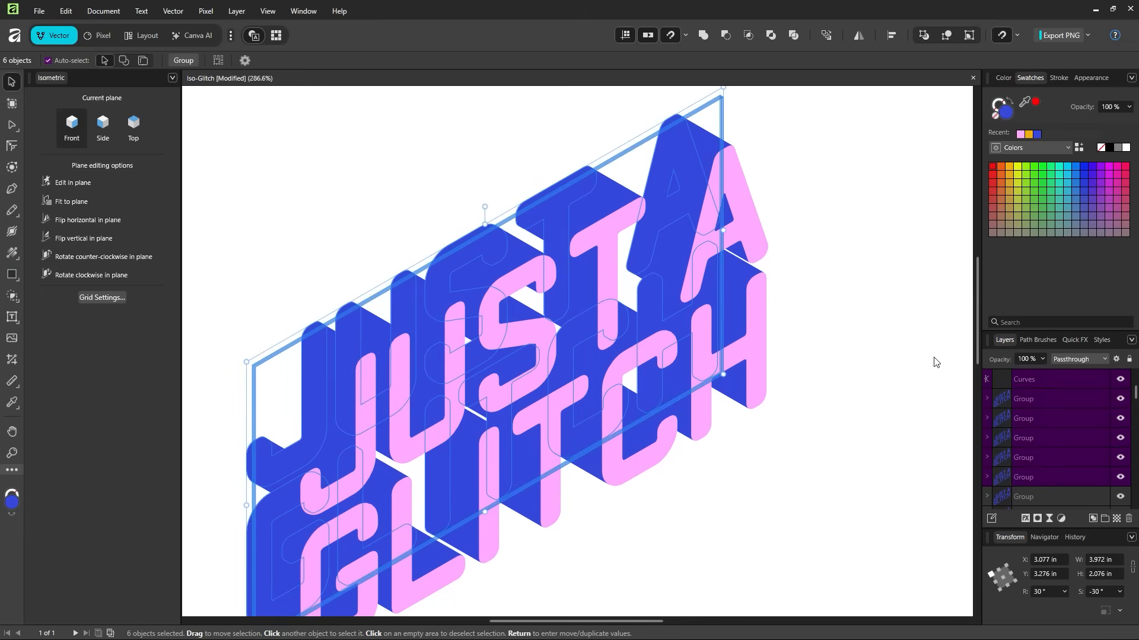
{"action": "left_click", "coordinate": [703, 37]}
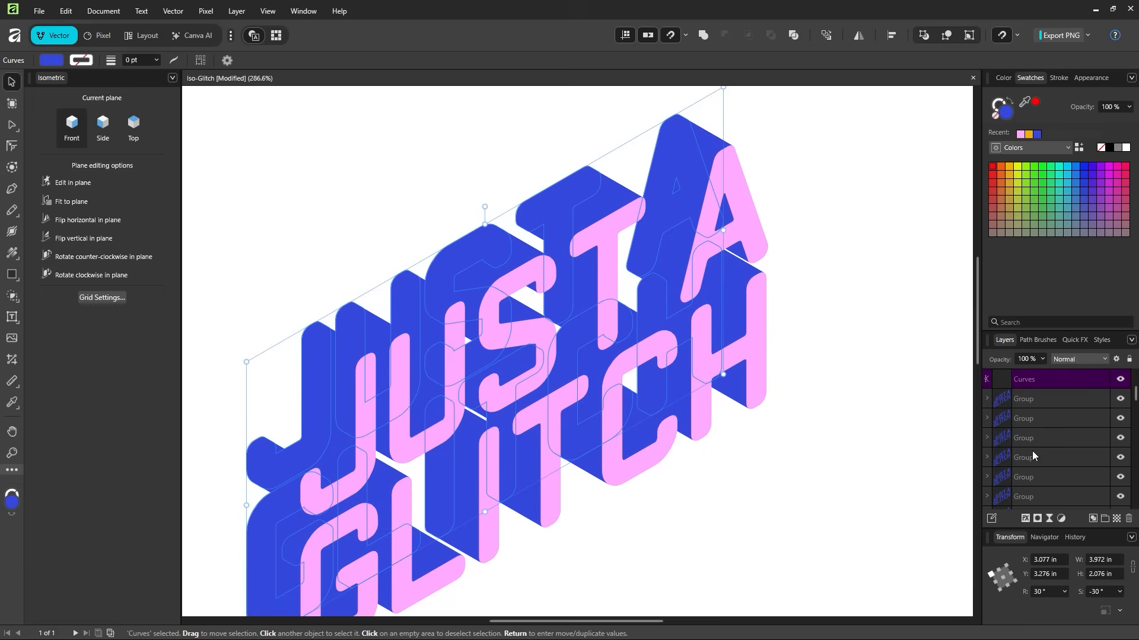
{"action": "left_click", "coordinate": [1033, 478], "text": "shift"}
{"action": "left_click", "coordinate": [704, 36]}
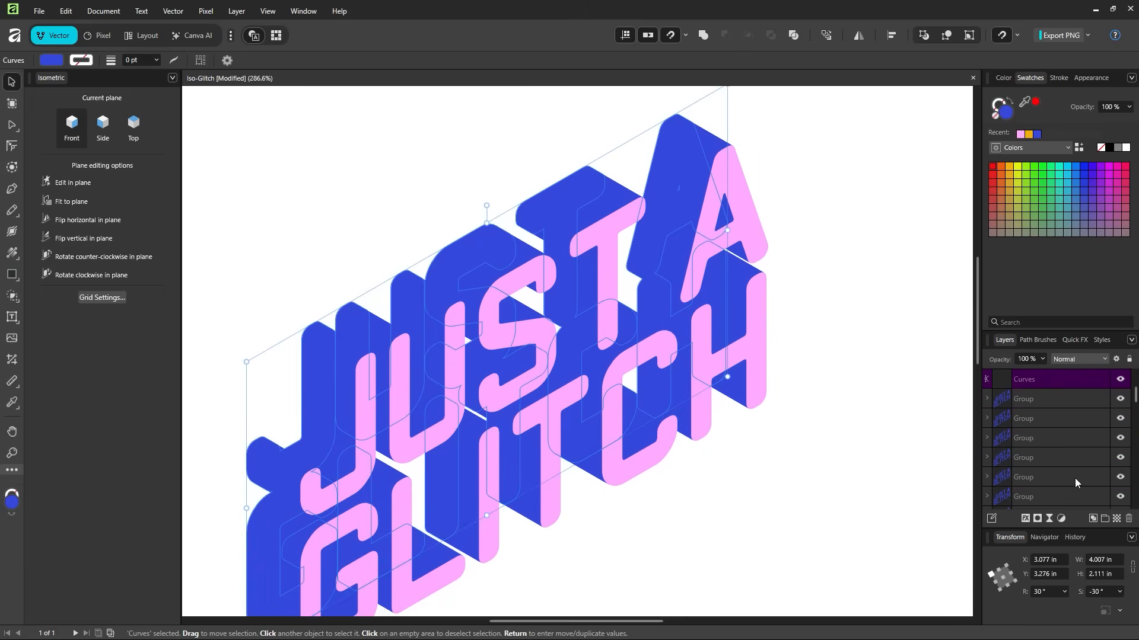
{"action": "left_click", "coordinate": [1049, 487], "text": "shift"}
{"action": "left_click", "coordinate": [705, 36]}
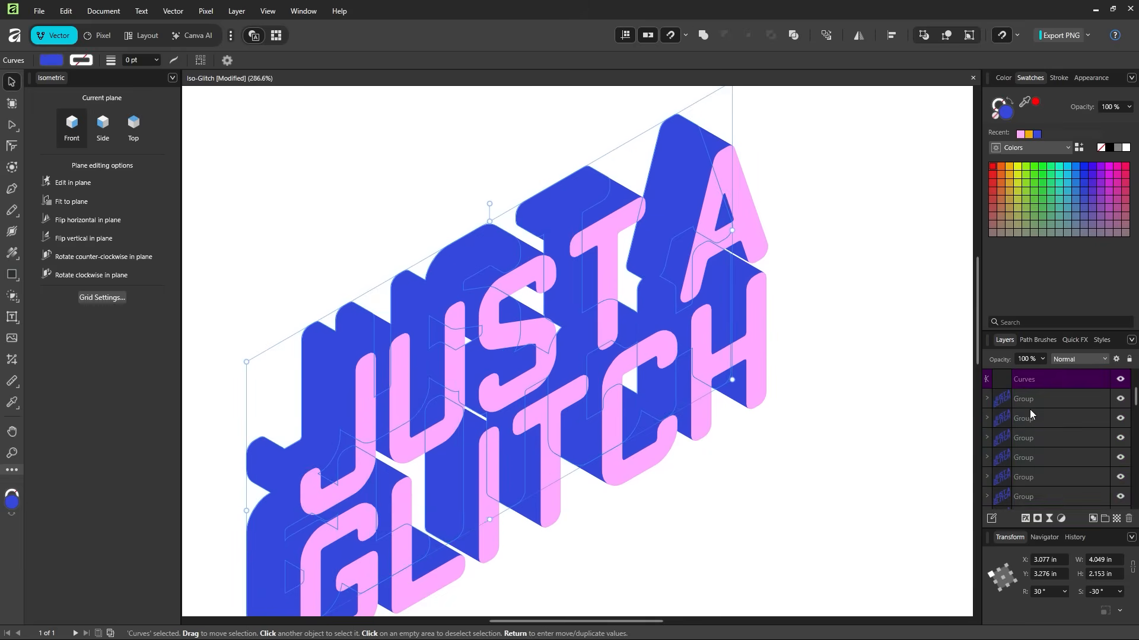
- Merge the next twelve blue groups into the combined curves with Add, followed by another three groups
{"action": "scroll", "coordinate": [1020, 400], "scroll_direction": "down", "scroll_amount": 1}
{"action": "left_click", "coordinate": [1050, 499], "text": "shift"}
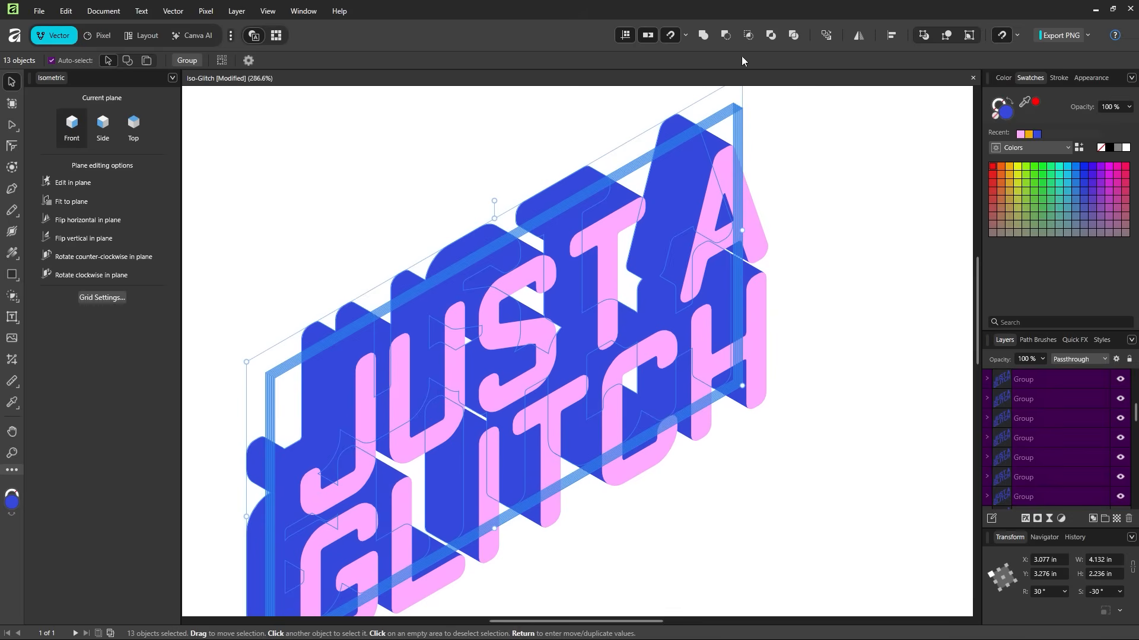
{"action": "left_click", "coordinate": [703, 35]}
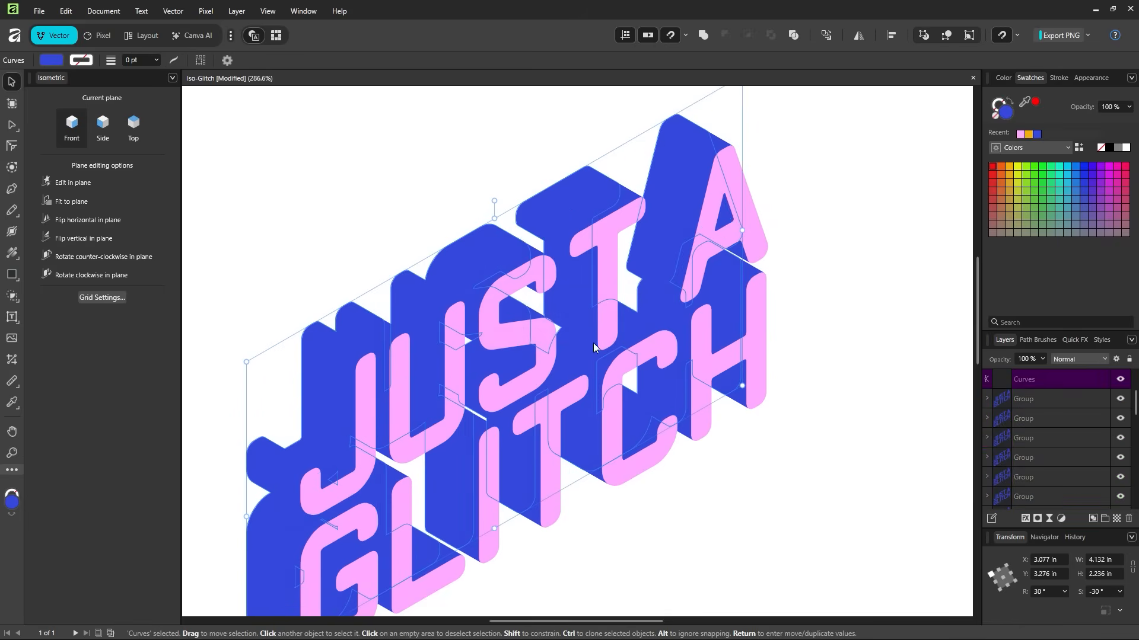
{"action": "left_click", "coordinate": [1040, 433], "text": "shift"}
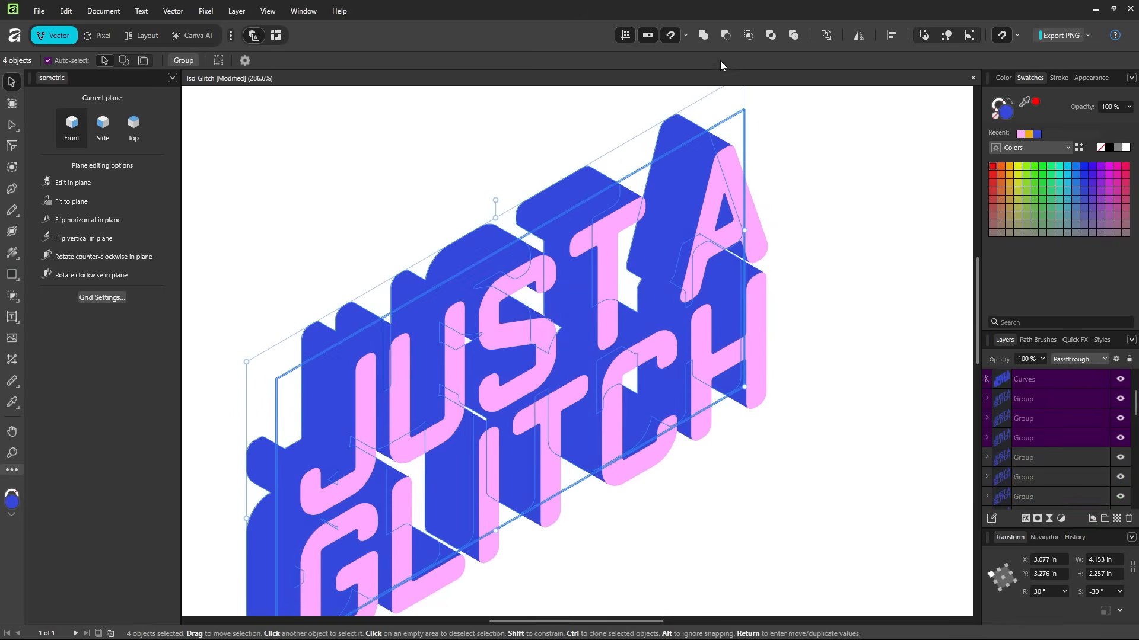
{"action": "left_click", "coordinate": [703, 36]}
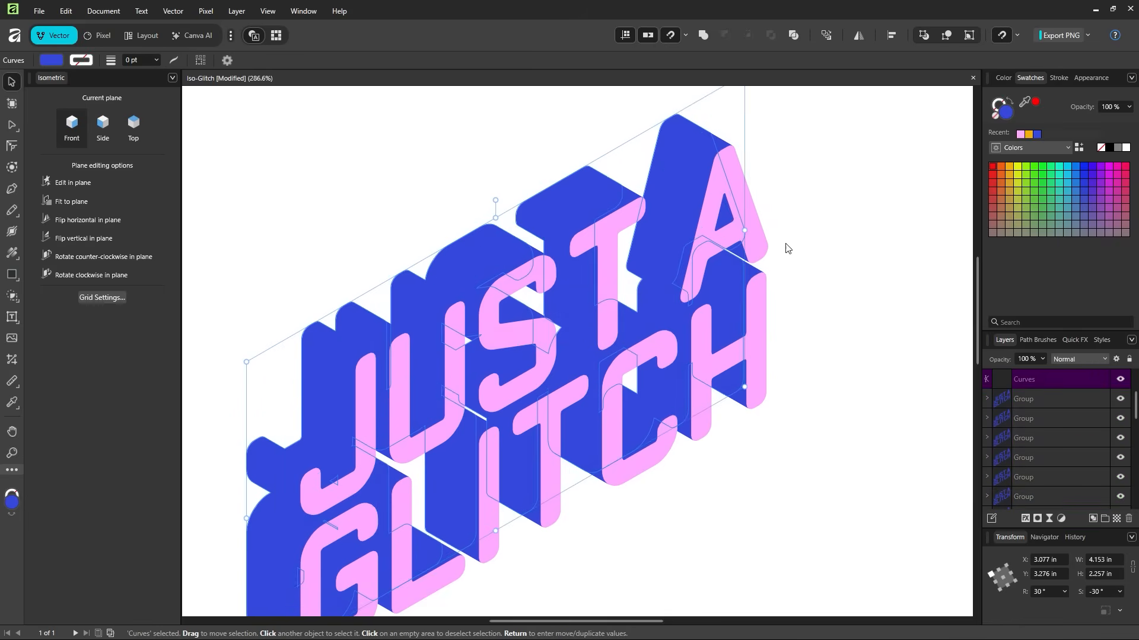
- Move the merged blue curves aside from the lettering to inspect them, and undo the move
{"action": "left_click", "coordinate": [845, 363]}
{"action": "left_click", "coordinate": [1021, 381]}
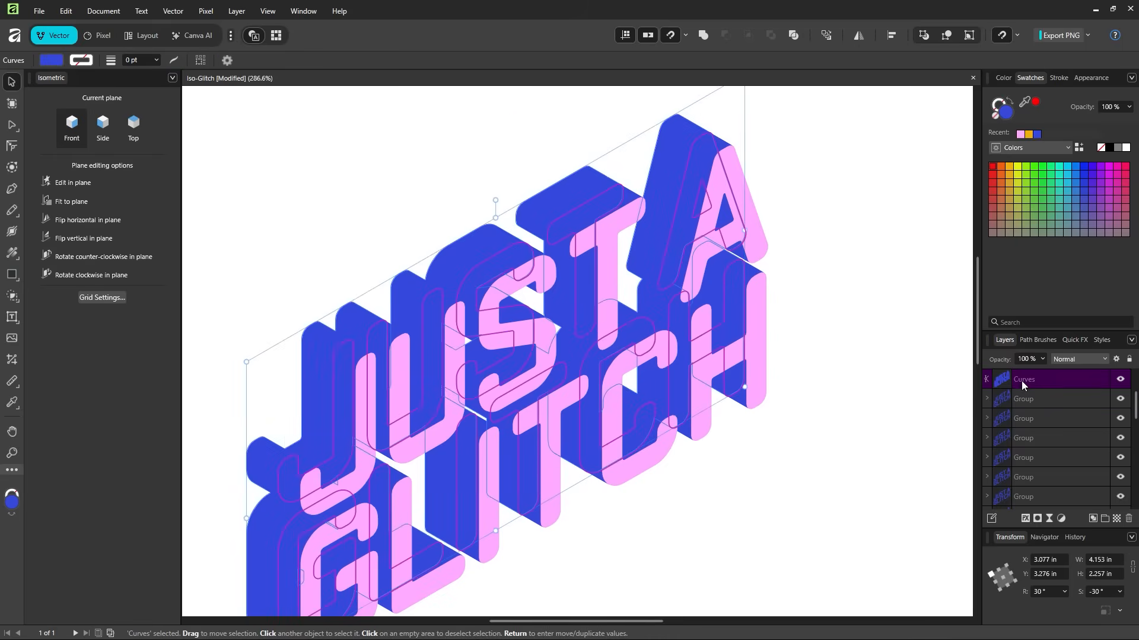
{"action": "left_click_drag", "start_coordinate": [663, 303], "coordinate": [963, 344]}
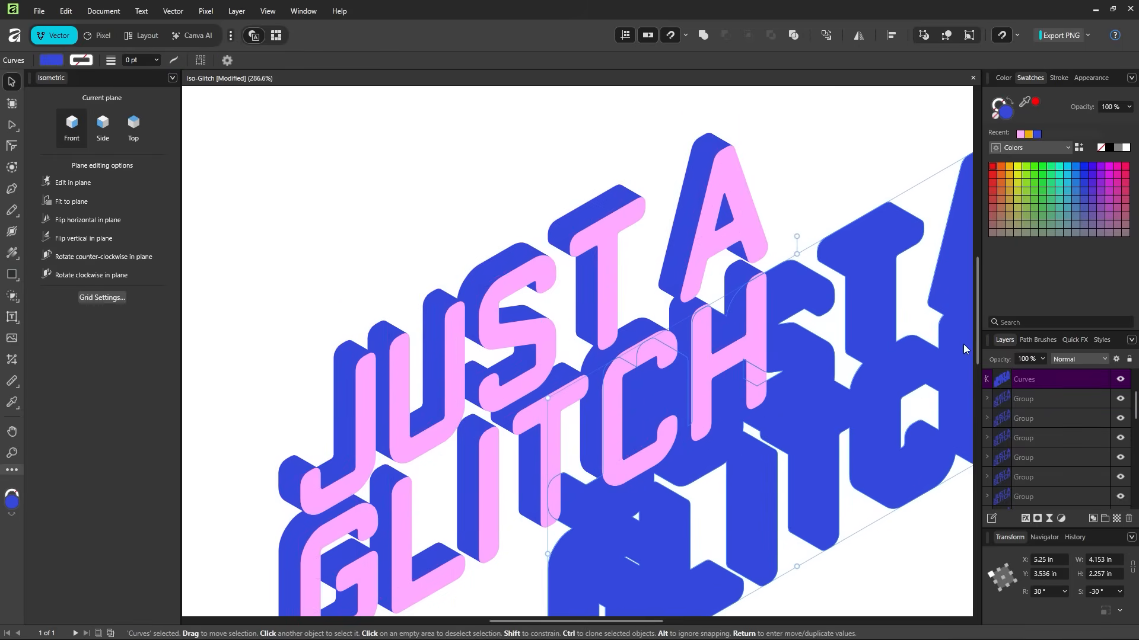
{"action": "key", "text": "ctrl+z"}
- Merge the next six blue groups into a separate shape with Add, and the following sixteen groups into another
{"action": "left_click", "coordinate": [1040, 400]}
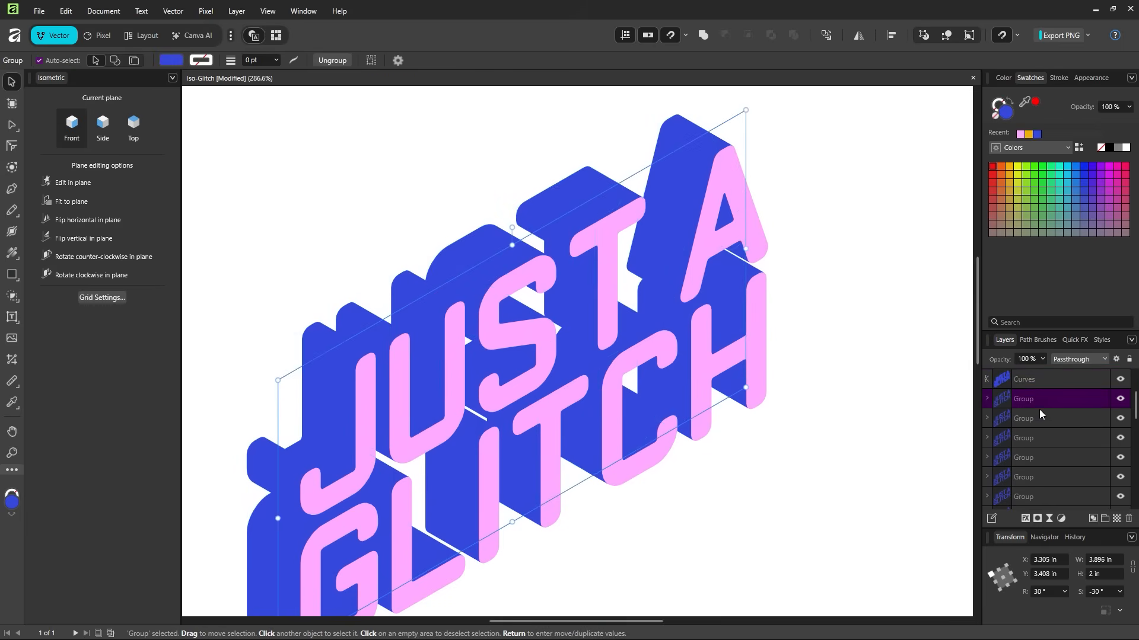
{"action": "left_click", "coordinate": [1040, 498], "text": "shift"}
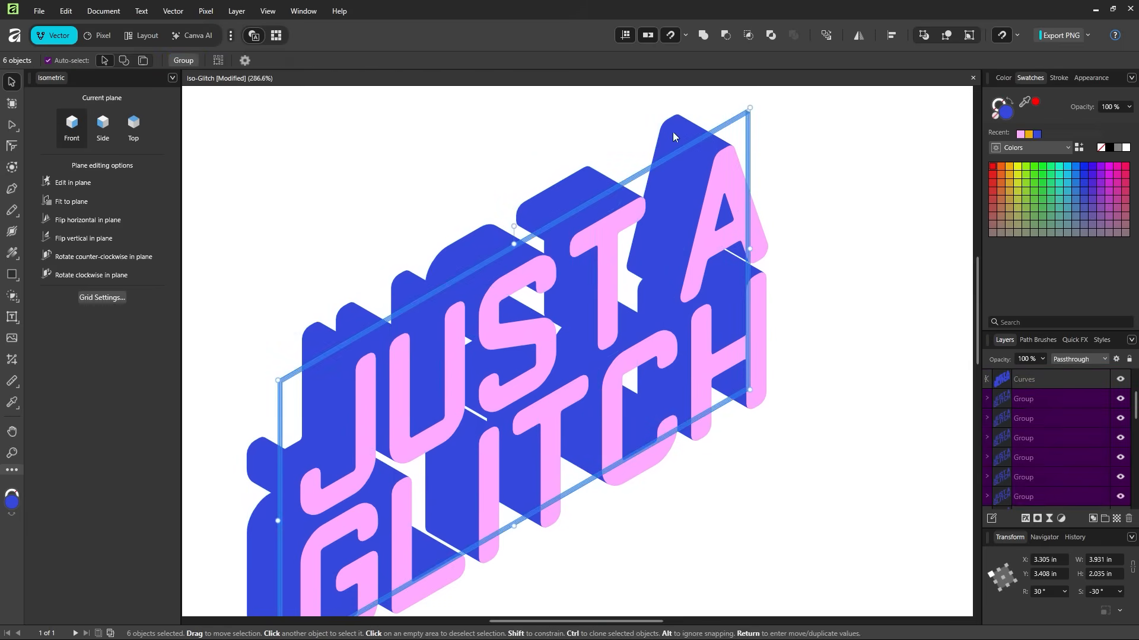
{"action": "left_click", "coordinate": [703, 36]}
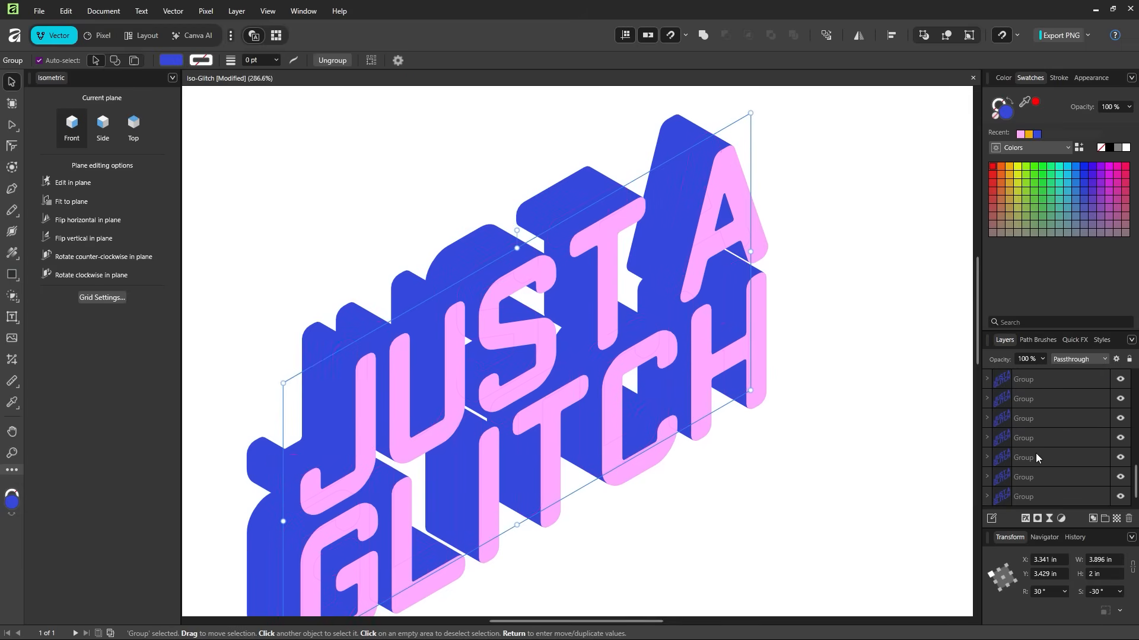
{"action": "key", "text": "ctrl+z"}
{"action": "left_click", "coordinate": [697, 40]}
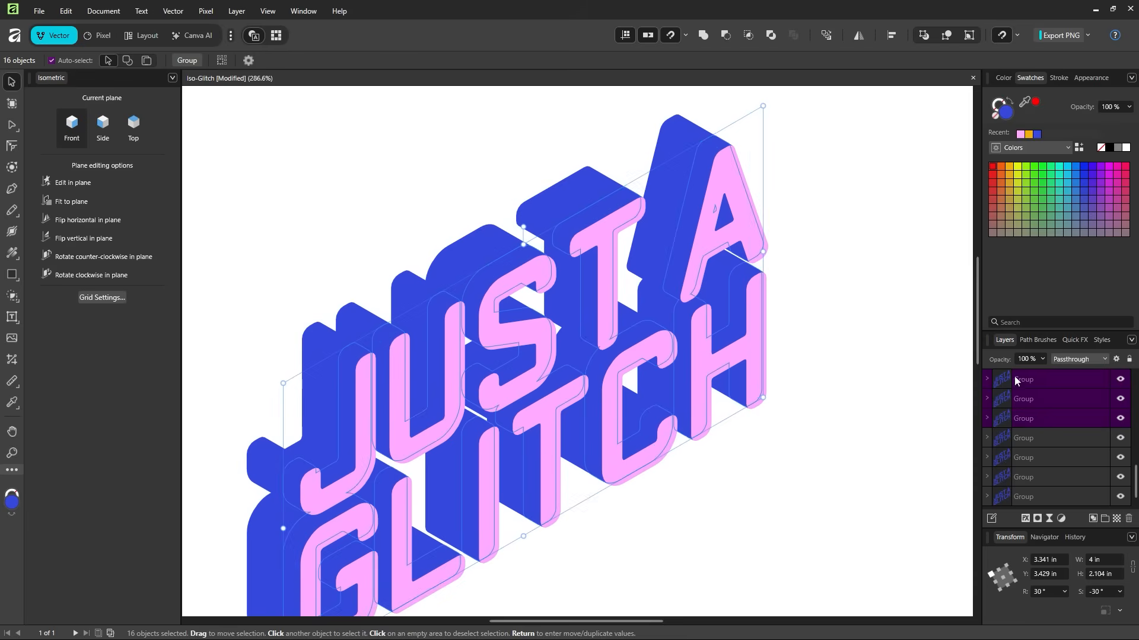
- Merge the last four blue groups at the bottom of the stack into one shape with Add
{"action": "left_click", "coordinate": [1032, 418]}
{"action": "left_click", "coordinate": [1031, 437]}
{"action": "left_click", "coordinate": [1030, 497], "text": "shift"}
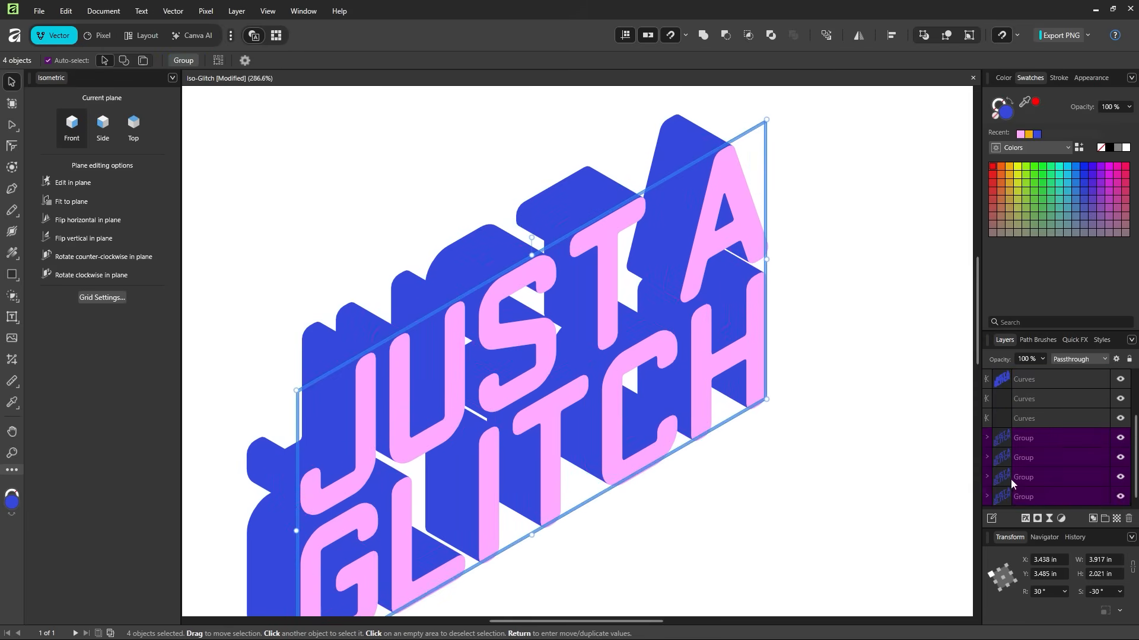
{"action": "left_click", "coordinate": [702, 35]}
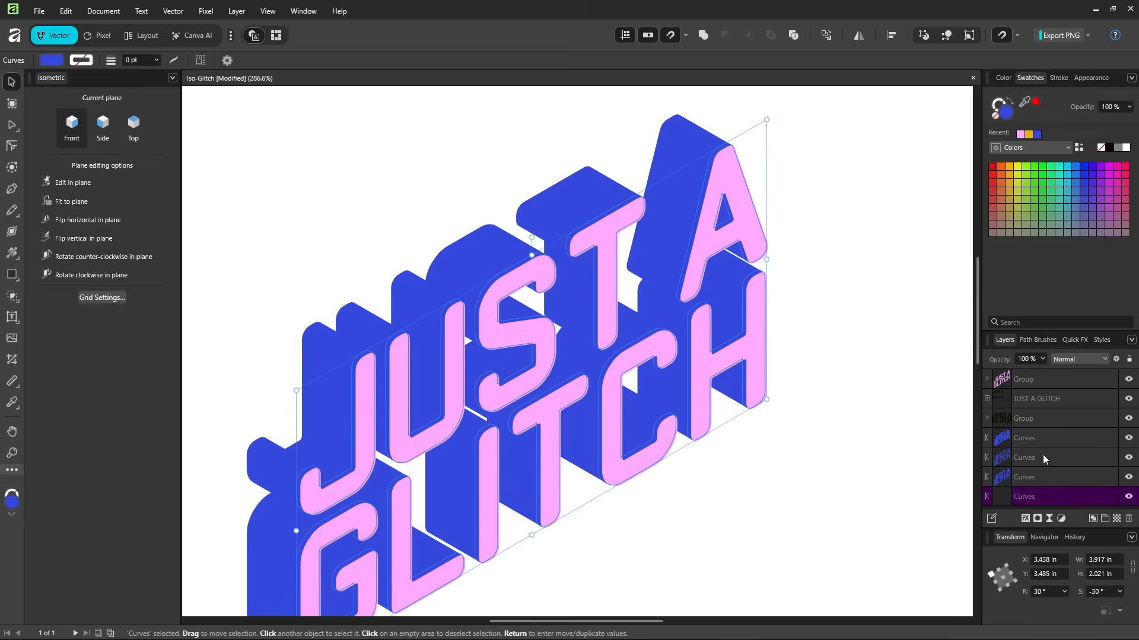
- Check the merged blue curves by selecting them individually, deselect everything, and save the document
{"action": "left_click", "coordinate": [1034, 473]}
{"action": "left_click", "coordinate": [1038, 439]}
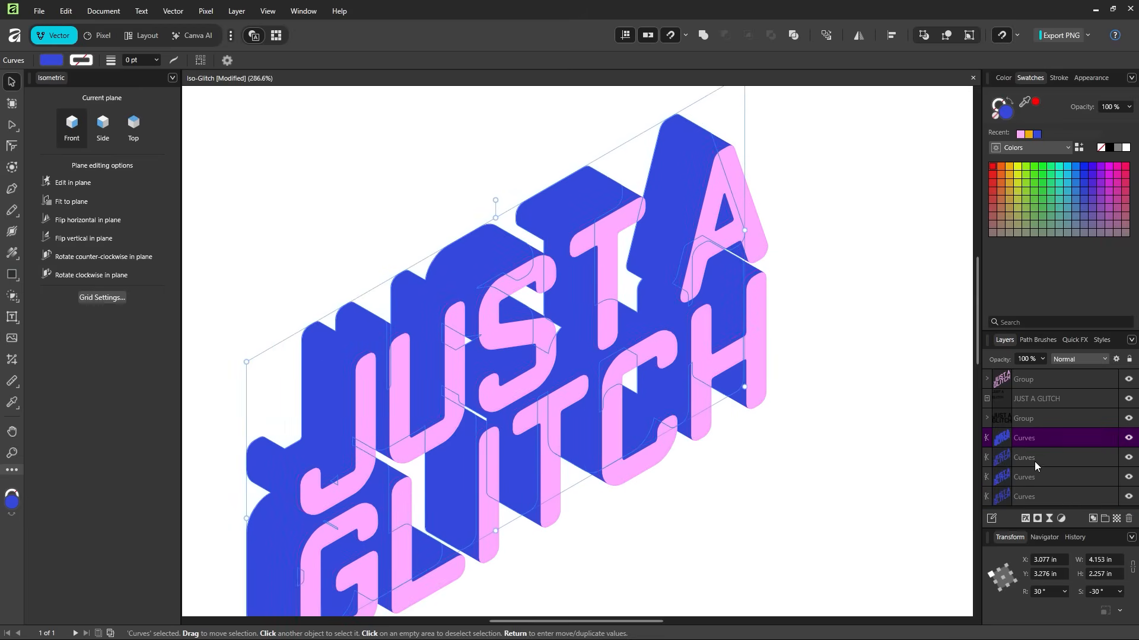
{"action": "left_click", "coordinate": [828, 409]}
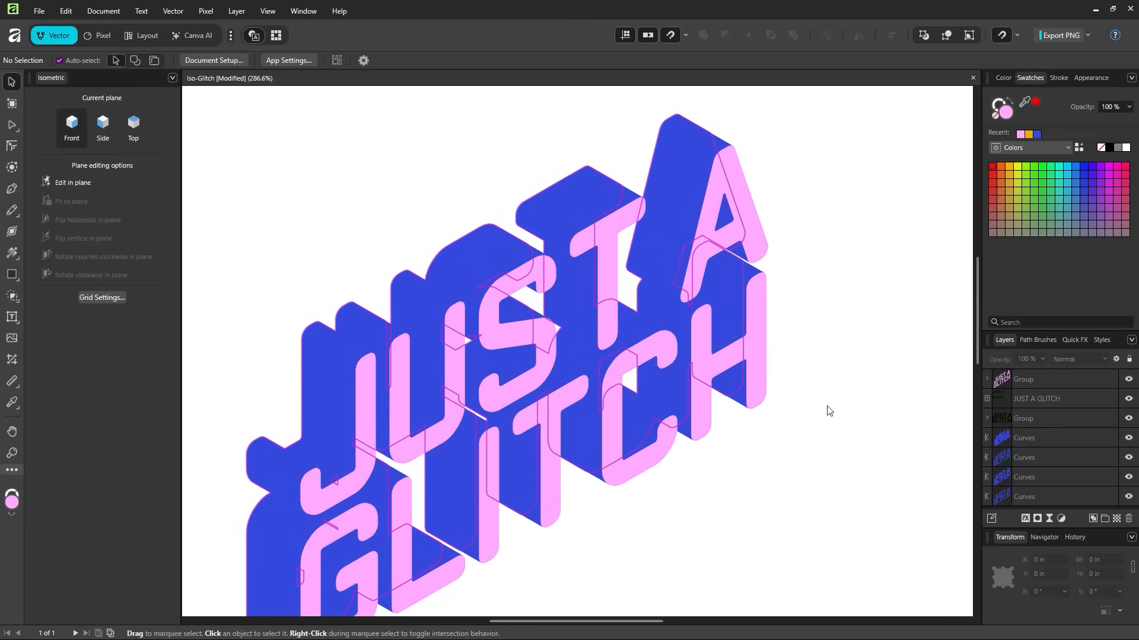
{"action": "key", "text": "ctrl+s"}
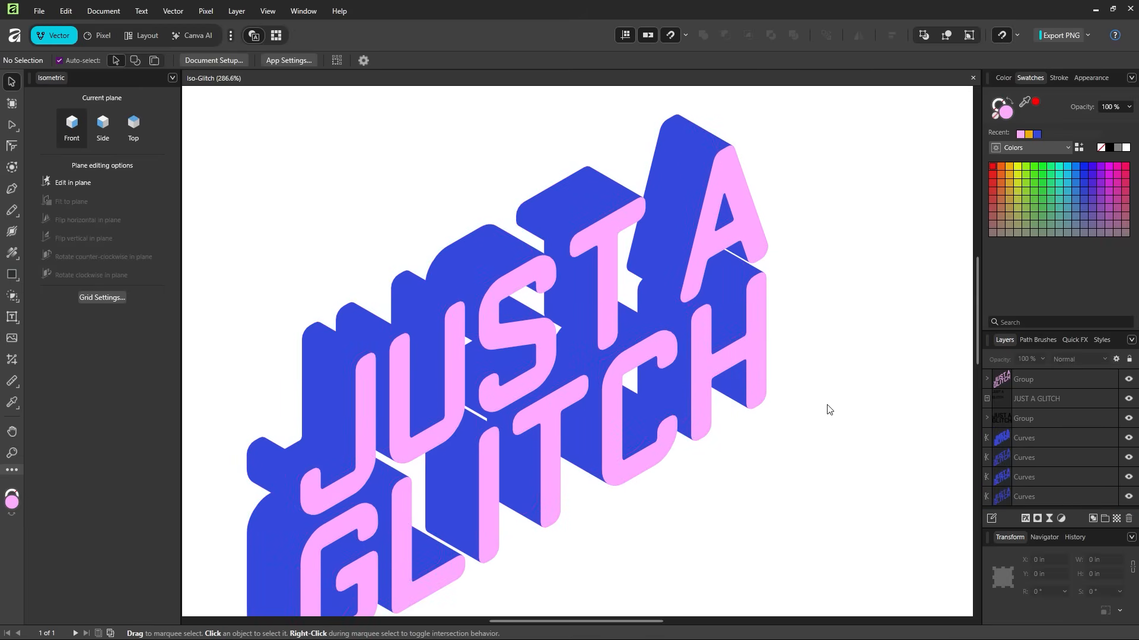
- Merge the four remaining blue curves beneath the lettering into one extrusion shape with Add, and deselect it
{"action": "left_click", "coordinate": [1052, 442]}
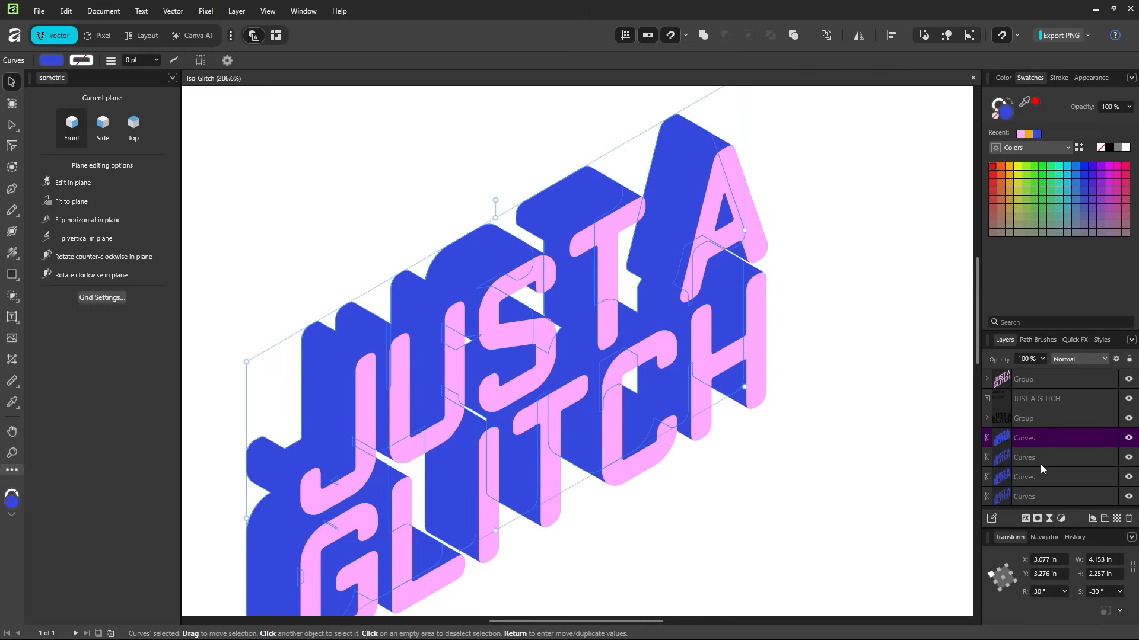
{"action": "left_click", "coordinate": [1042, 463], "text": "shift"}
{"action": "left_click", "coordinate": [705, 37]}
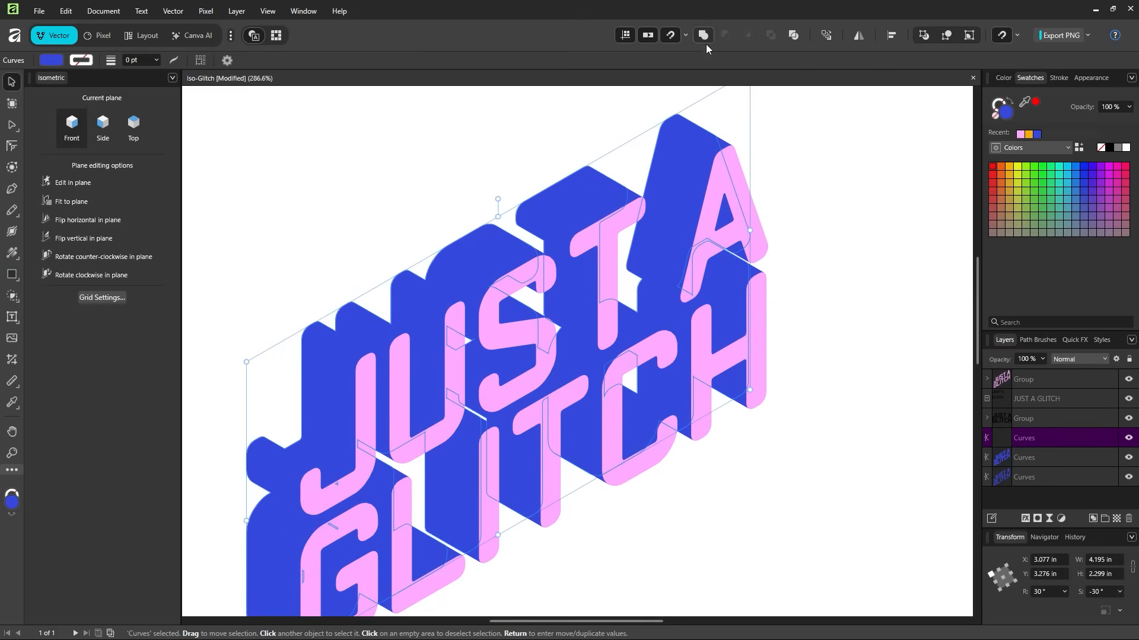
{"action": "left_click", "coordinate": [1032, 476], "text": "shift"}
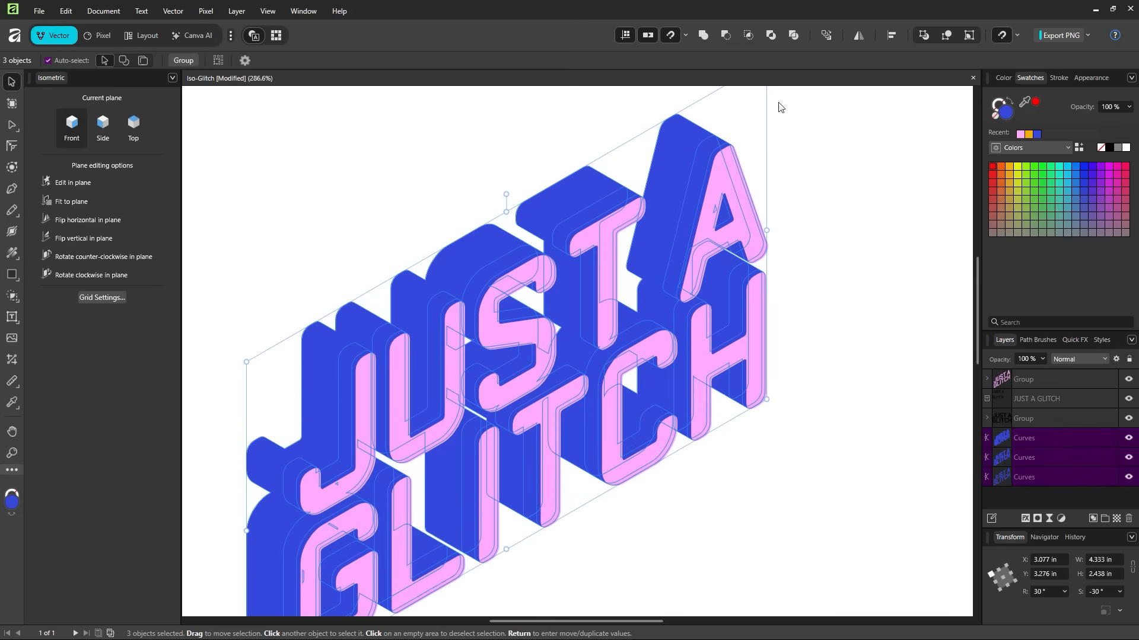
{"action": "left_click", "coordinate": [705, 37]}
{"action": "left_click", "coordinate": [885, 331]}
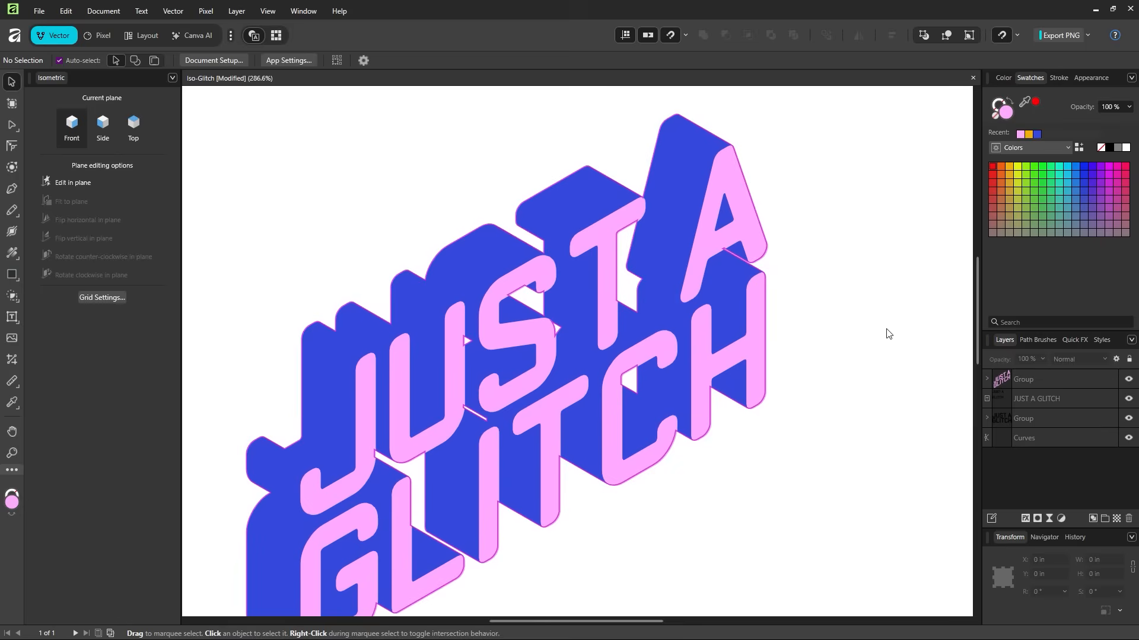
- Move the merged blue extrusion away from the pink lettering to inspect it, undo the move, and deselect everything
{"action": "key", "text": "z"}
{"action": "left_click", "coordinate": [610, 338], "text": "alt"}
{"action": "key", "text": "v"}
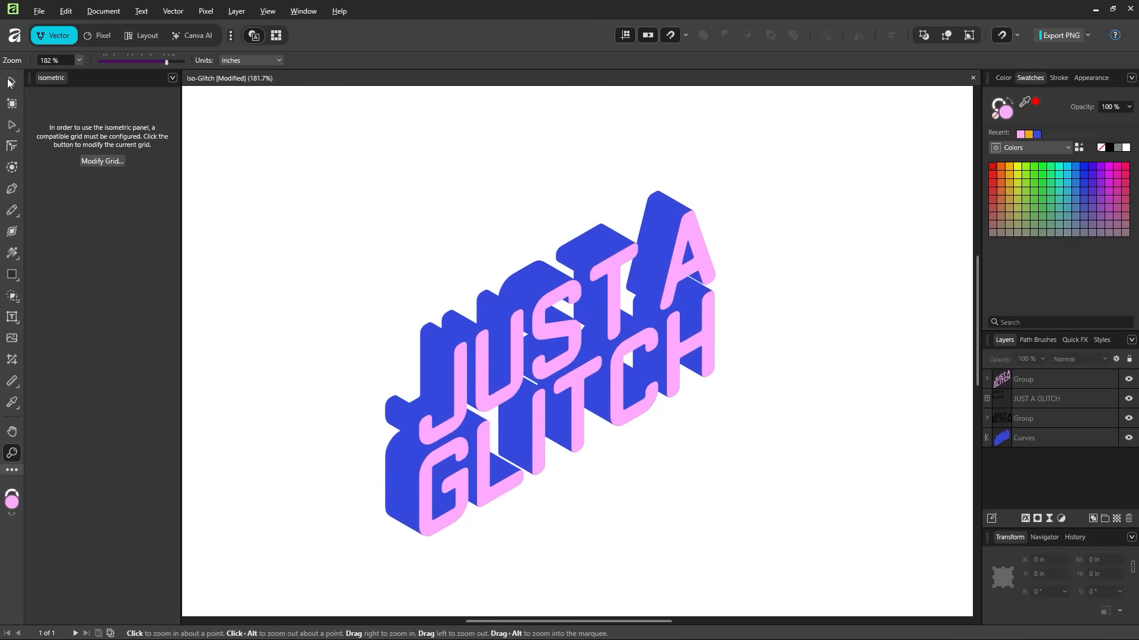
{"action": "left_click_drag", "start_coordinate": [526, 293], "coordinate": [341, 136]}
{"action": "left_click", "coordinate": [662, 165]}
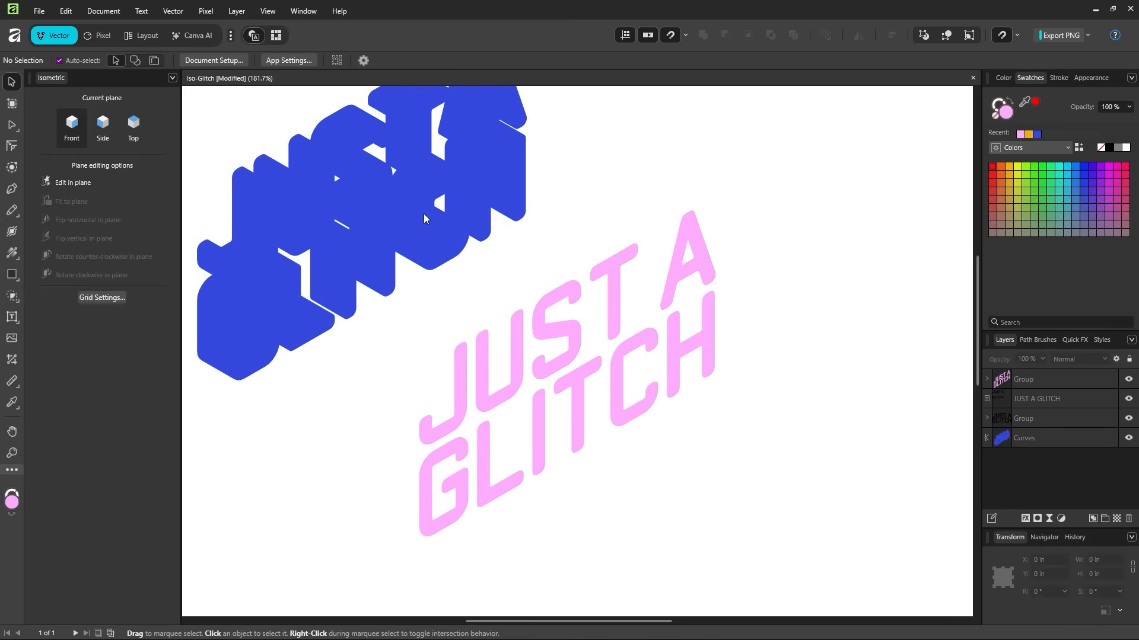
{"action": "key", "text": "ctrl+z"}
{"action": "key", "text": "ctrl+shift+z"}
{"action": "key", "text": "ctrl+z"}
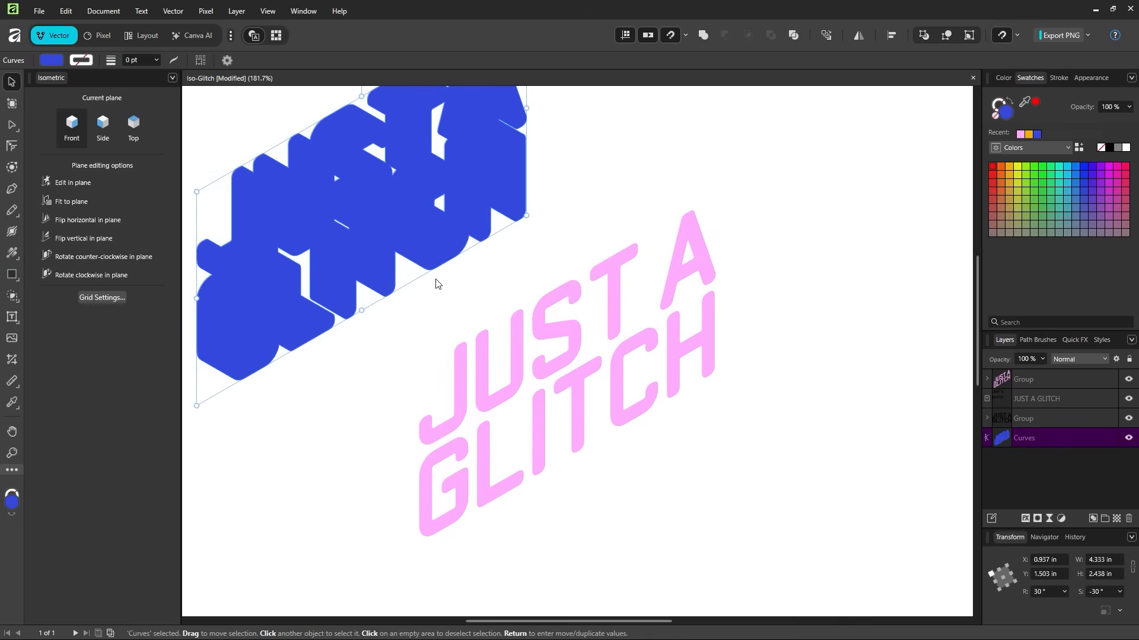
{"action": "key", "text": "ctrl+z"}
{"action": "left_click", "coordinate": [852, 333]}
{"action": "key", "text": "z"}
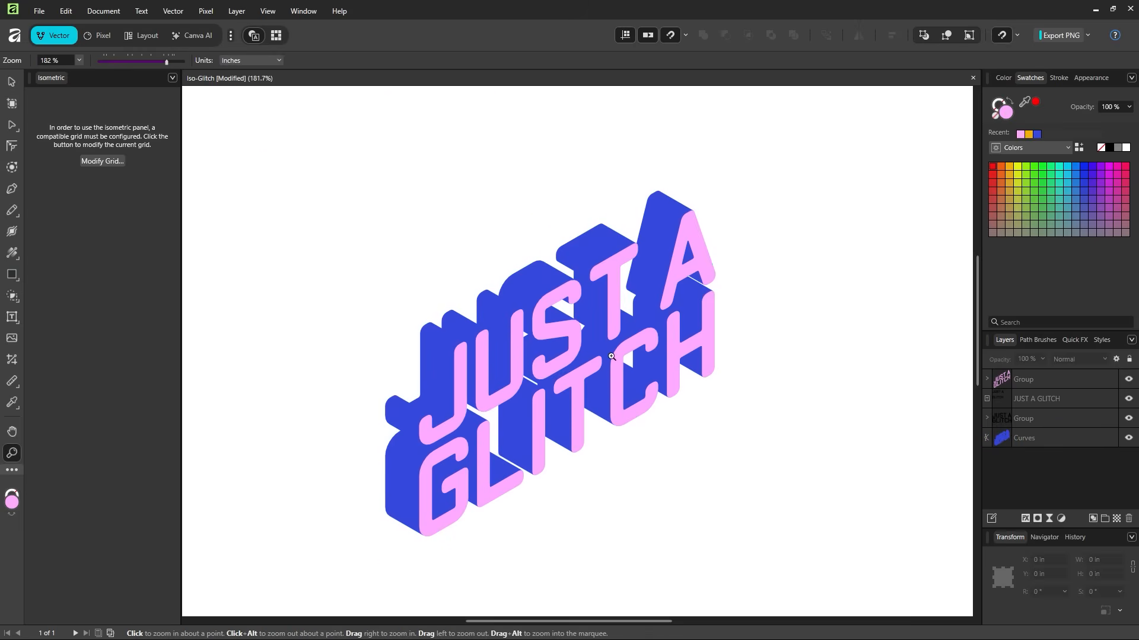
{"action": "left_click", "coordinate": [594, 372], "text": "alt"}
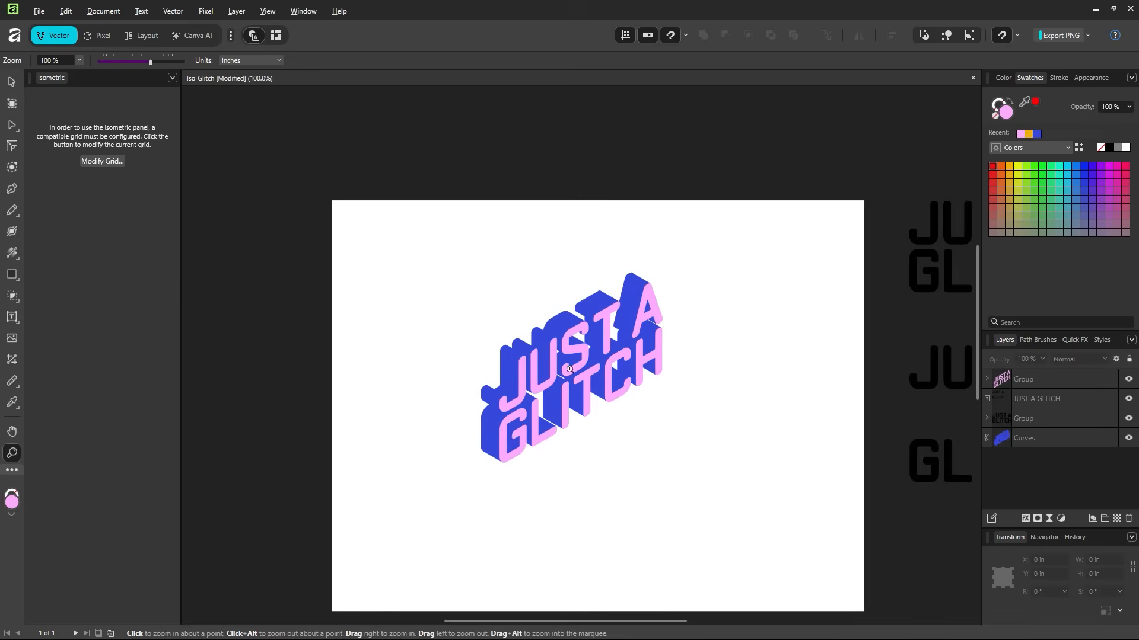
{"action": "left_click_drag", "start_coordinate": [599, 376], "coordinate": [832, 427]}
{"action": "key", "text": "ctrl+1"}
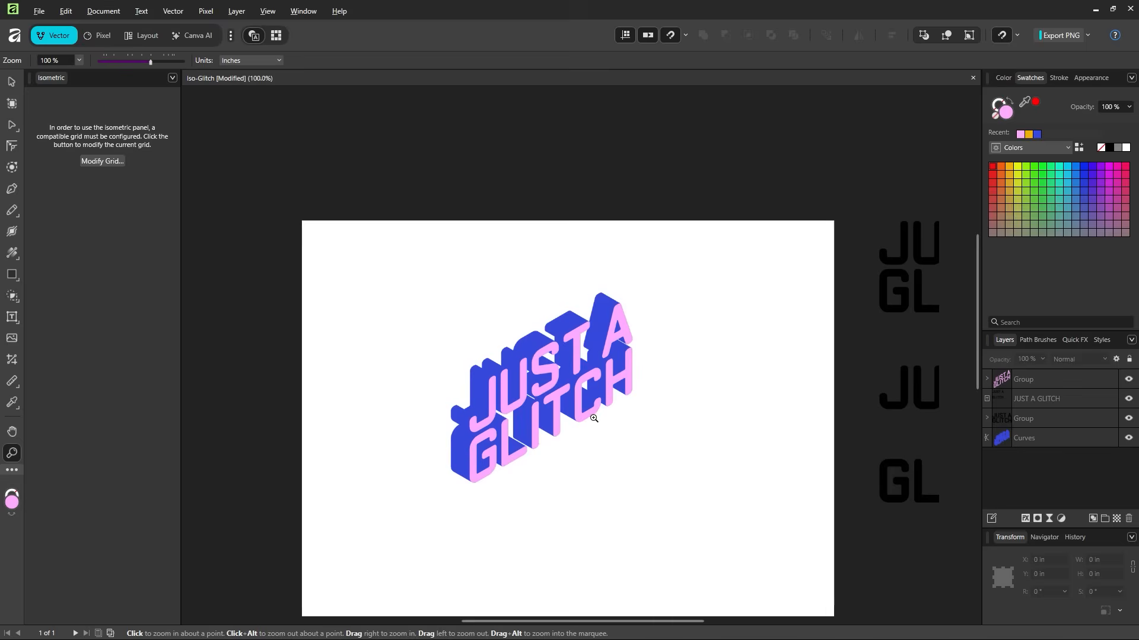
{"action": "key", "text": "ctrl+0"}
{"action": "key", "text": "v"}
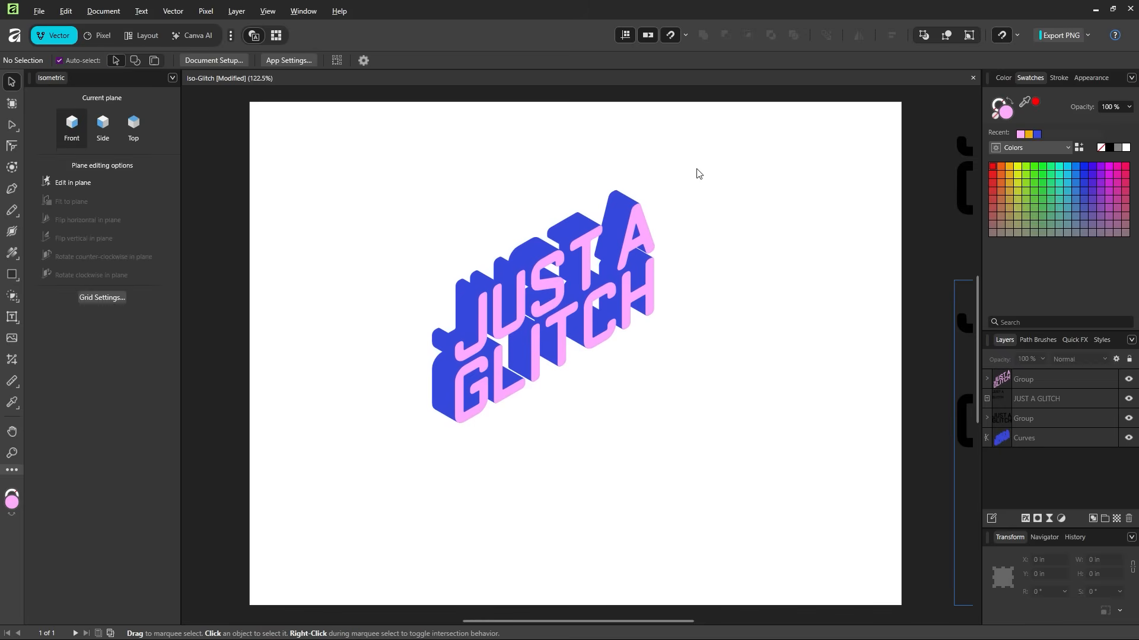
{"action": "left_click_drag", "start_coordinate": [697, 173], "coordinate": [374, 493]}
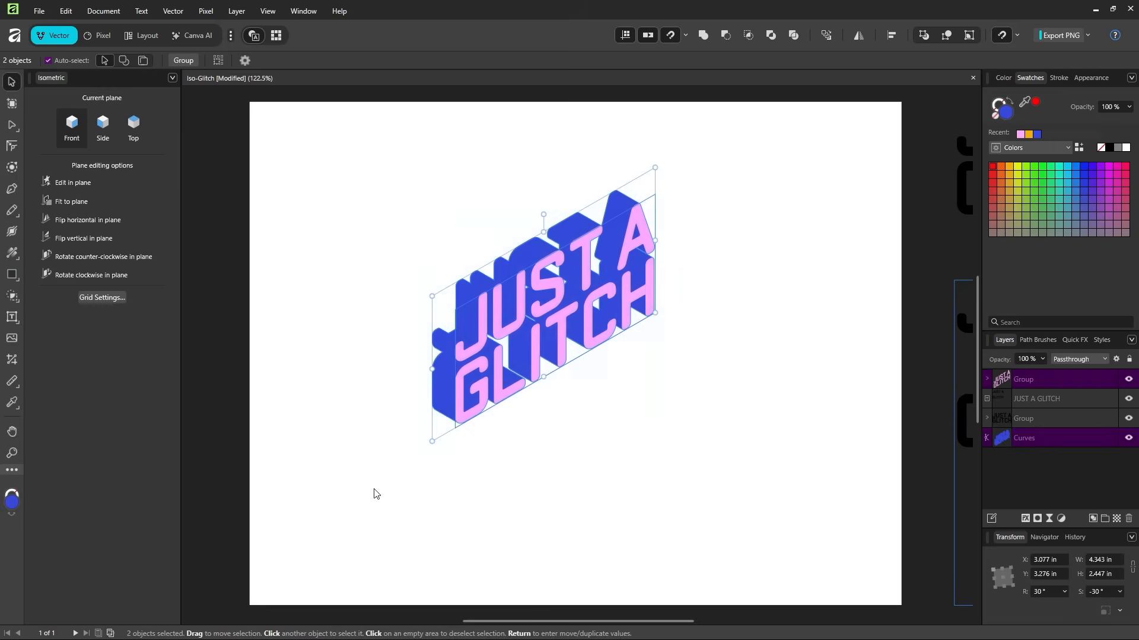
{"action": "left_click", "coordinate": [635, 374]}
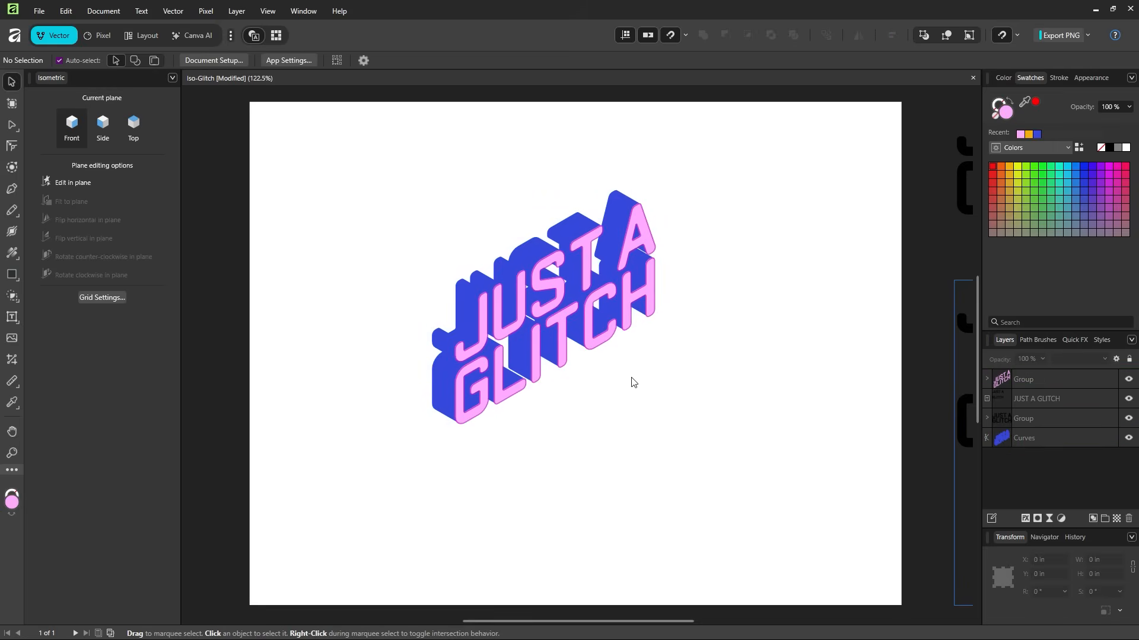
- Select the pink lettering group and give it a stroke in the recently used blue
{"action": "left_click", "coordinate": [565, 302]}
{"action": "key", "text": "z"}
{"action": "left_click_drag", "start_coordinate": [557, 290], "coordinate": [611, 291]}
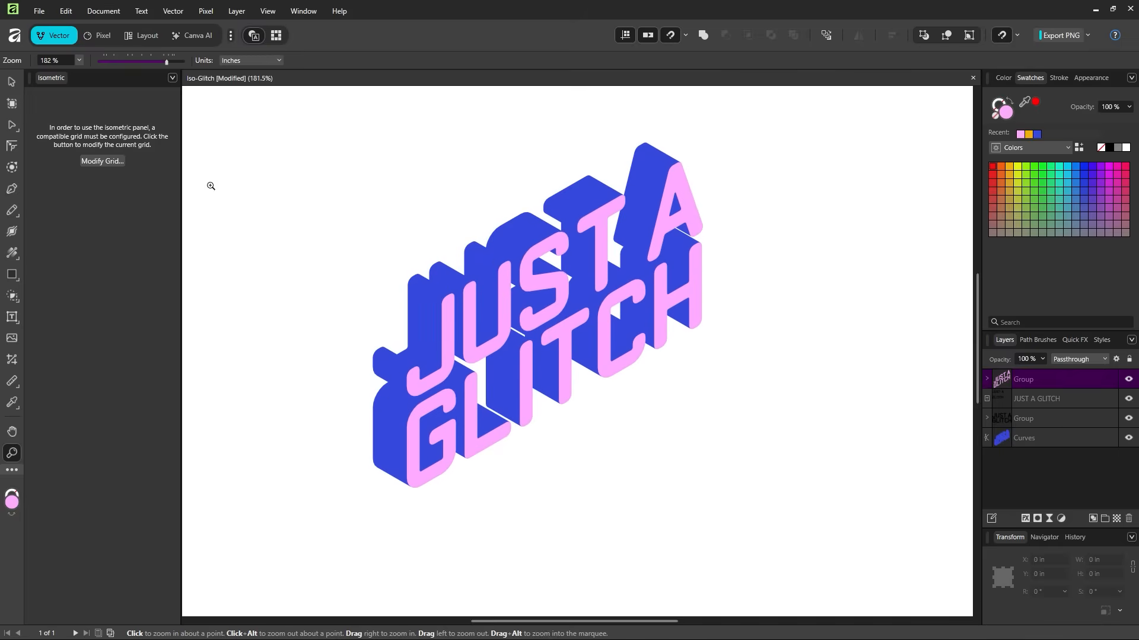
{"action": "left_click", "coordinate": [11, 81]}
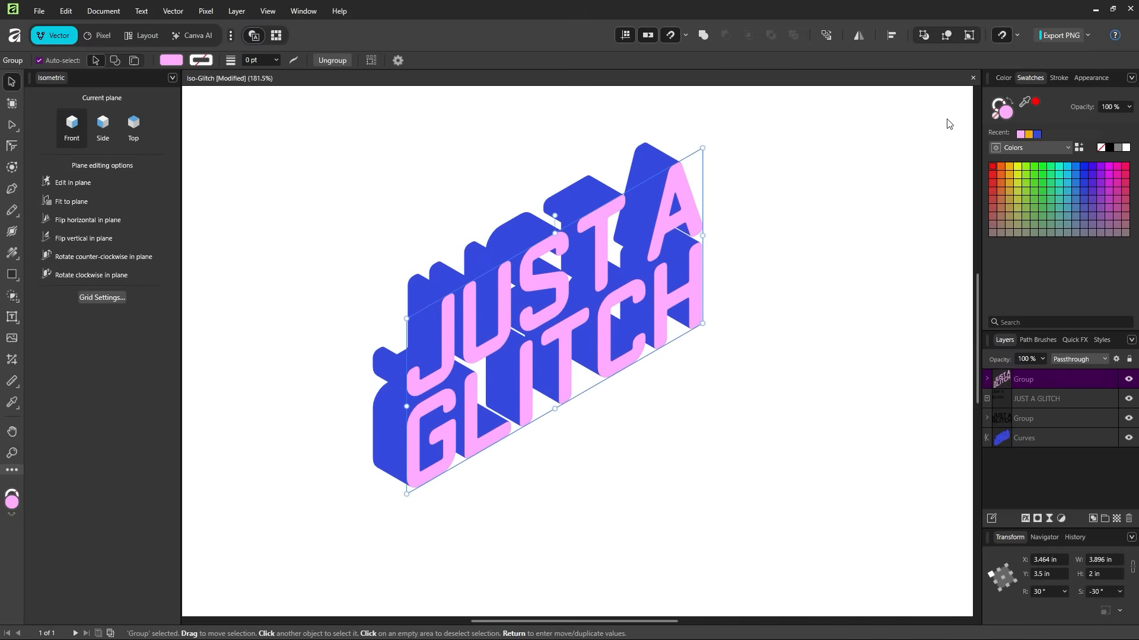
{"action": "left_click", "coordinate": [1007, 105]}
{"action": "left_click", "coordinate": [1037, 135]}
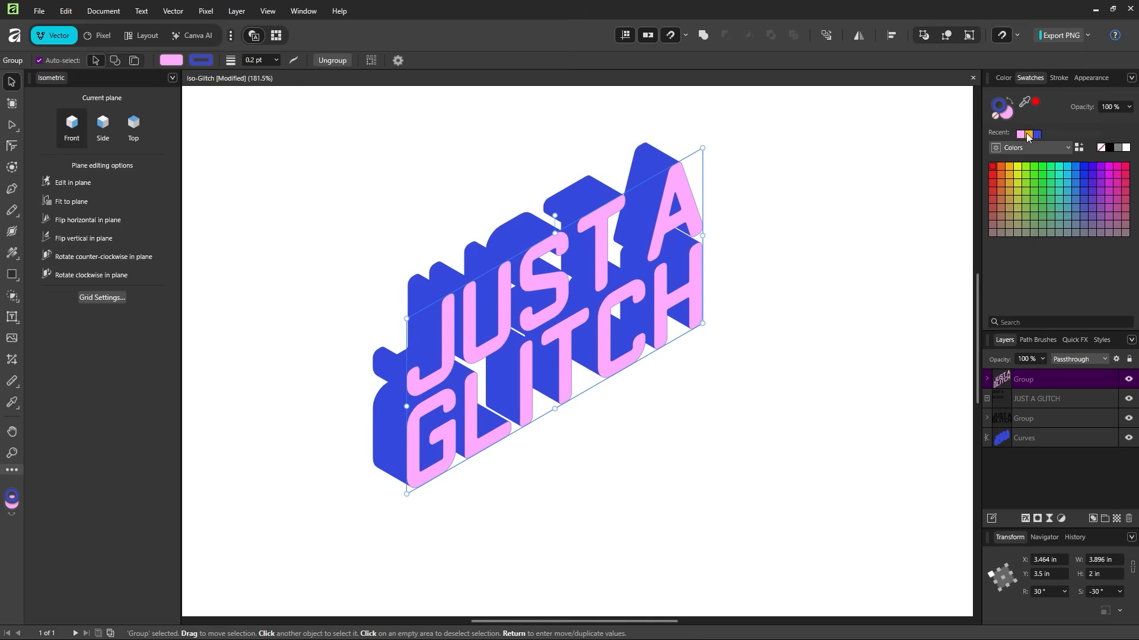
- Set the pink lettering group's stroke width to 2 pt and deselect it
{"action": "left_click", "coordinate": [1057, 79]}
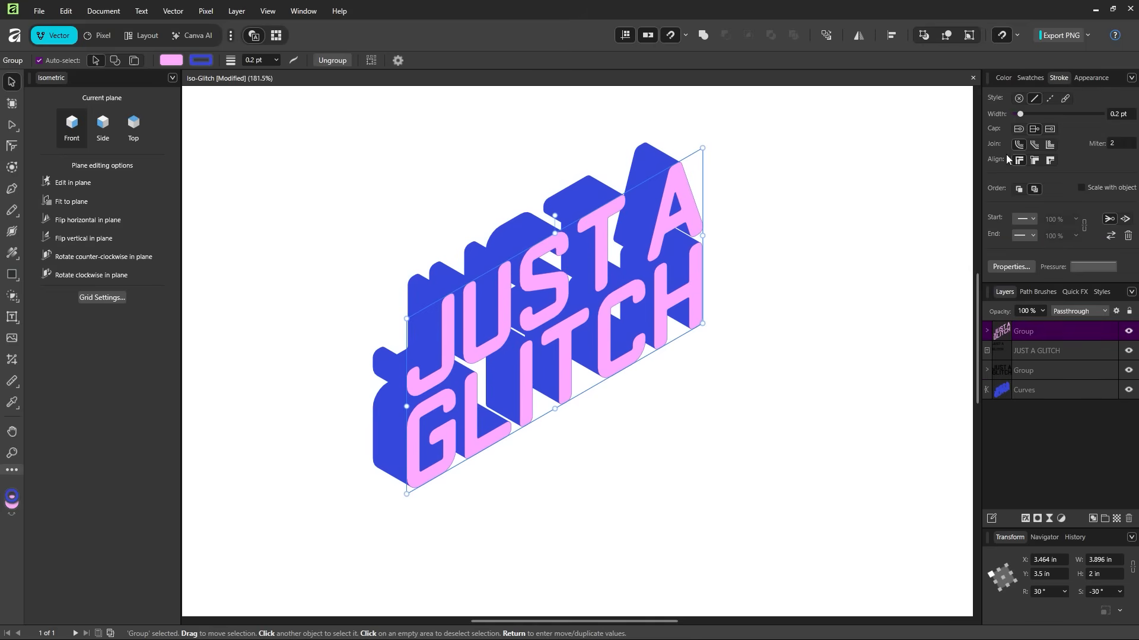
{"action": "type", "text": "2"}
{"action": "key", "text": "Return"}
{"action": "left_click", "coordinate": [808, 287]}
{"action": "left_click", "coordinate": [673, 222]}
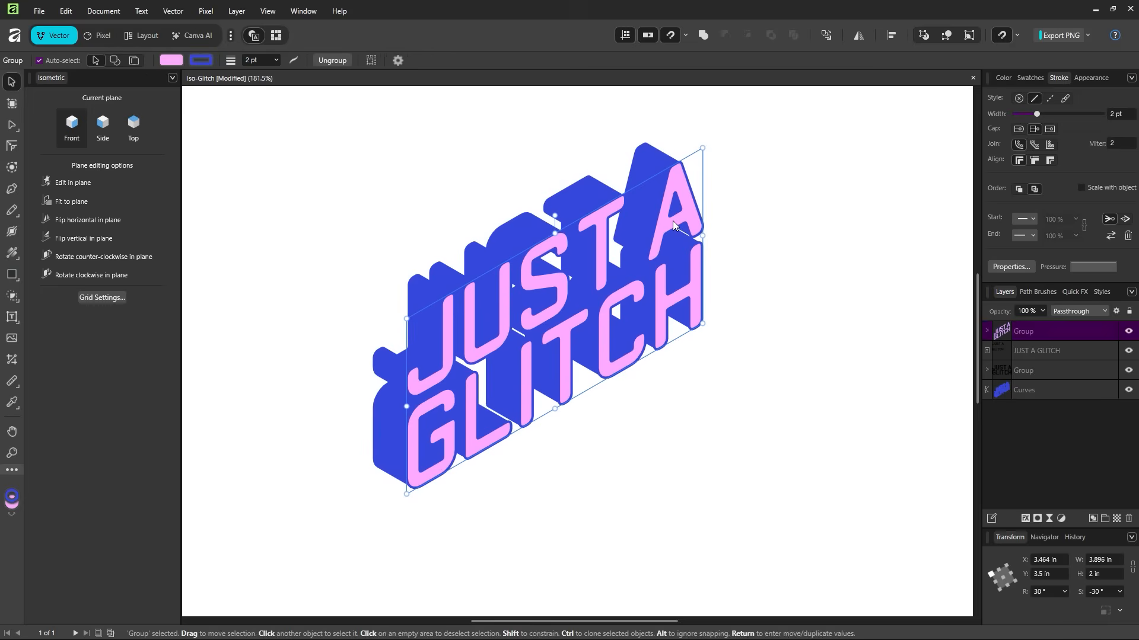
{"action": "left_click", "coordinate": [753, 376]}
- Select the pink lettering and blue extrusion together, shift them toward the page's upper-left corner, and enlarge them to about 7.17 by 4.04 in
{"action": "key", "text": "z"}
{"action": "left_click", "coordinate": [717, 396], "text": "alt"}
{"action": "left_click", "coordinate": [717, 396], "text": "alt"}
{"action": "left_click_drag", "start_coordinate": [771, 420], "coordinate": [696, 371]}
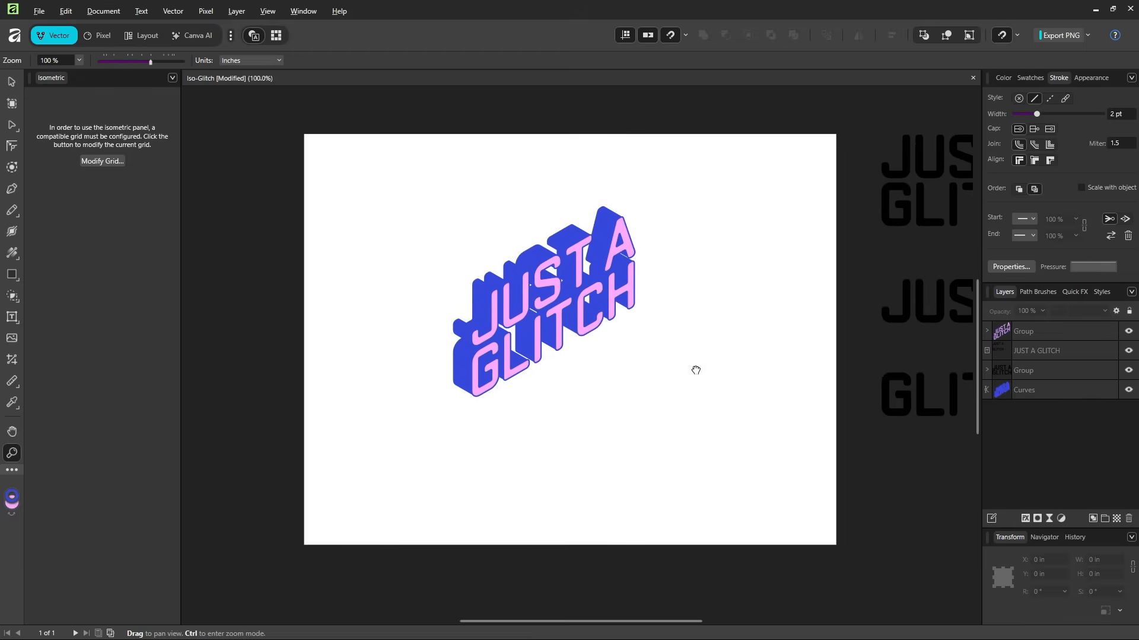
{"action": "left_click", "coordinate": [14, 86]}
{"action": "left_click_drag", "start_coordinate": [406, 180], "coordinate": [742, 508]}
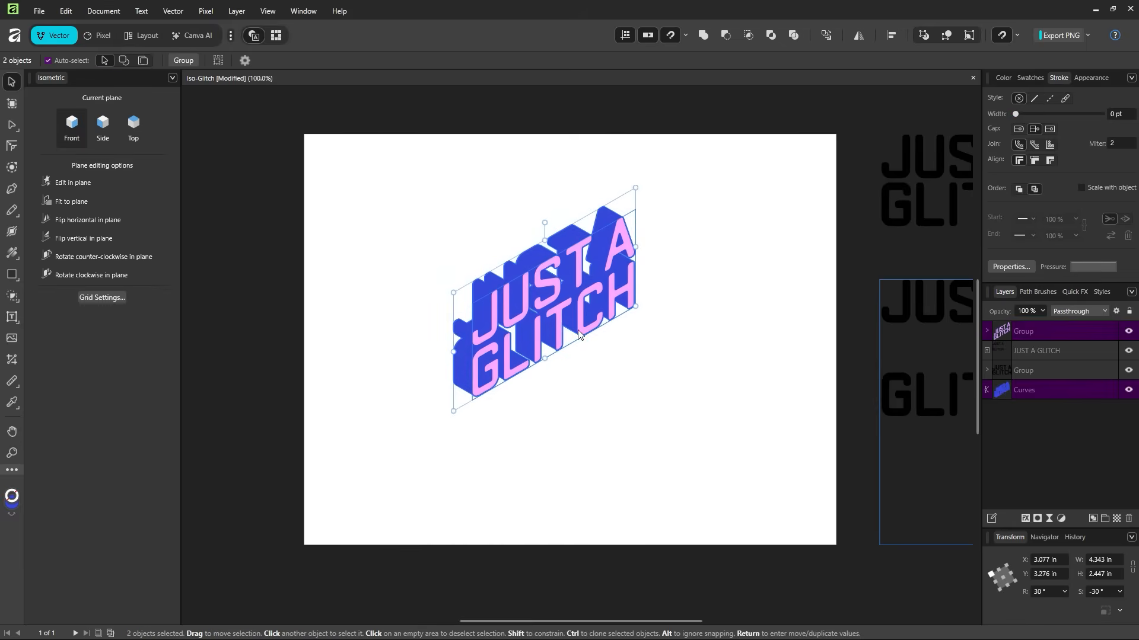
{"action": "left_click_drag", "start_coordinate": [560, 311], "coordinate": [463, 271]}
{"action": "left_click_drag", "start_coordinate": [537, 268], "coordinate": [664, 255]}
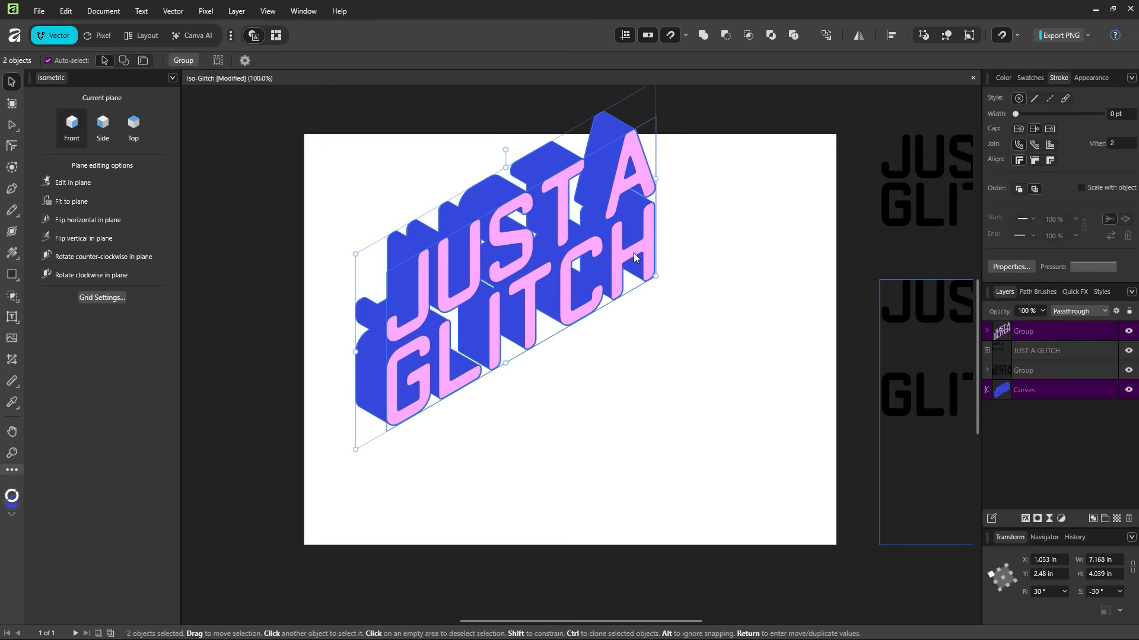
- Move the enlarged lettering and extrusion to the middle of the page, scale them up slightly more, and deselect them
{"action": "left_click_drag", "start_coordinate": [631, 202], "coordinate": [696, 316]}
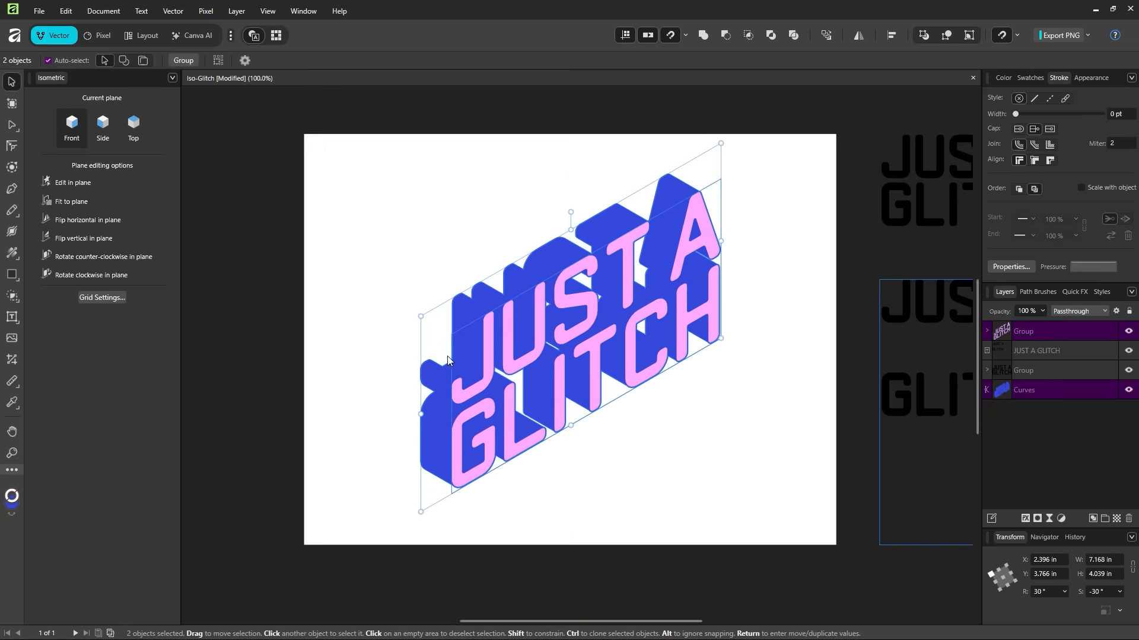
{"action": "left_click_drag", "start_coordinate": [423, 312], "coordinate": [400, 311]}
{"action": "left_click_drag", "start_coordinate": [588, 340], "coordinate": [589, 345]}
{"action": "left_click", "coordinate": [761, 463]}
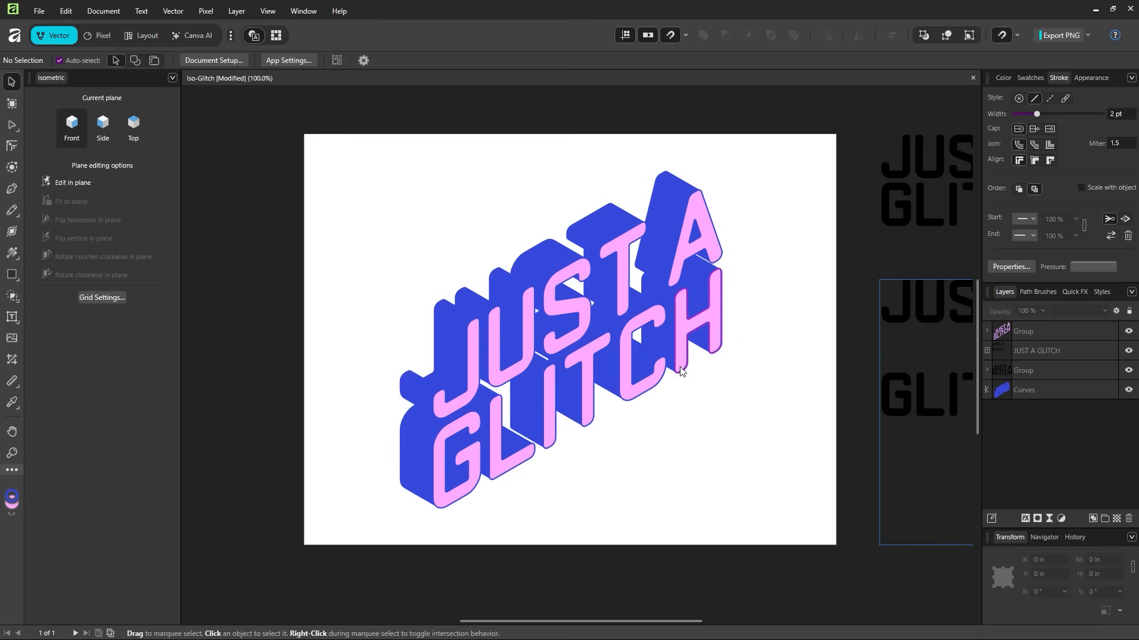
- Move the lower black JUST A GLITCH text frame onto the page and return it to its place beside the page
{"action": "left_click", "coordinate": [902, 319]}
{"action": "left_click", "coordinate": [840, 307]}
{"action": "left_click", "coordinate": [889, 217]}
{"action": "left_click", "coordinate": [861, 343]}
{"action": "left_click_drag", "start_coordinate": [912, 329], "coordinate": [708, 340]}
{"action": "left_click", "coordinate": [762, 262]}
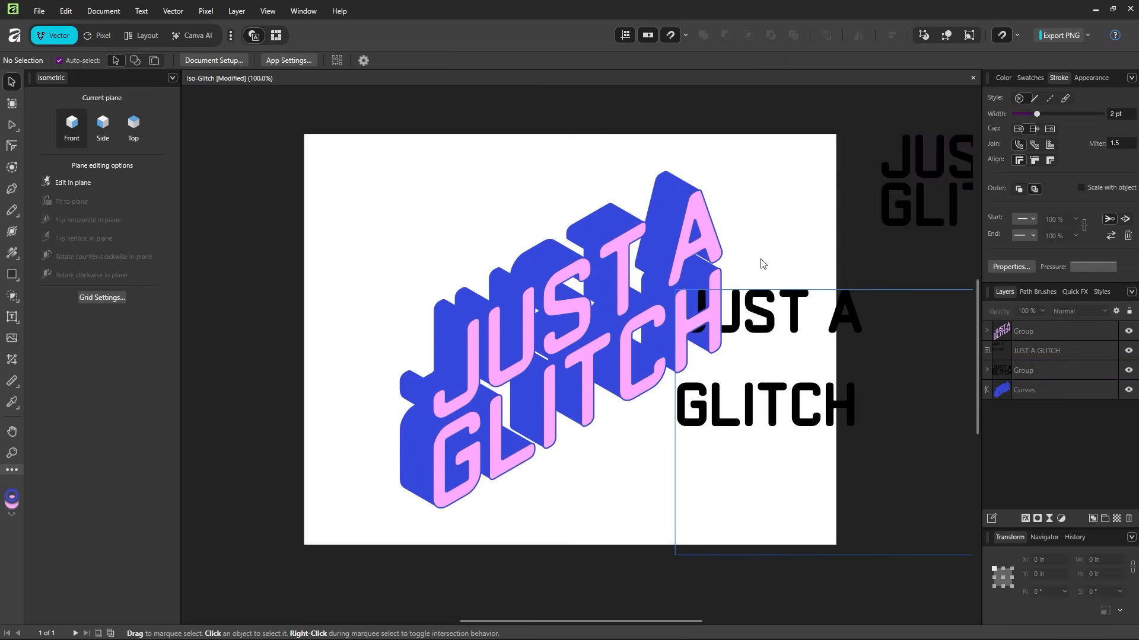
{"action": "left_click", "coordinate": [751, 415]}
{"action": "left_click_drag", "start_coordinate": [751, 415], "coordinate": [955, 405]}
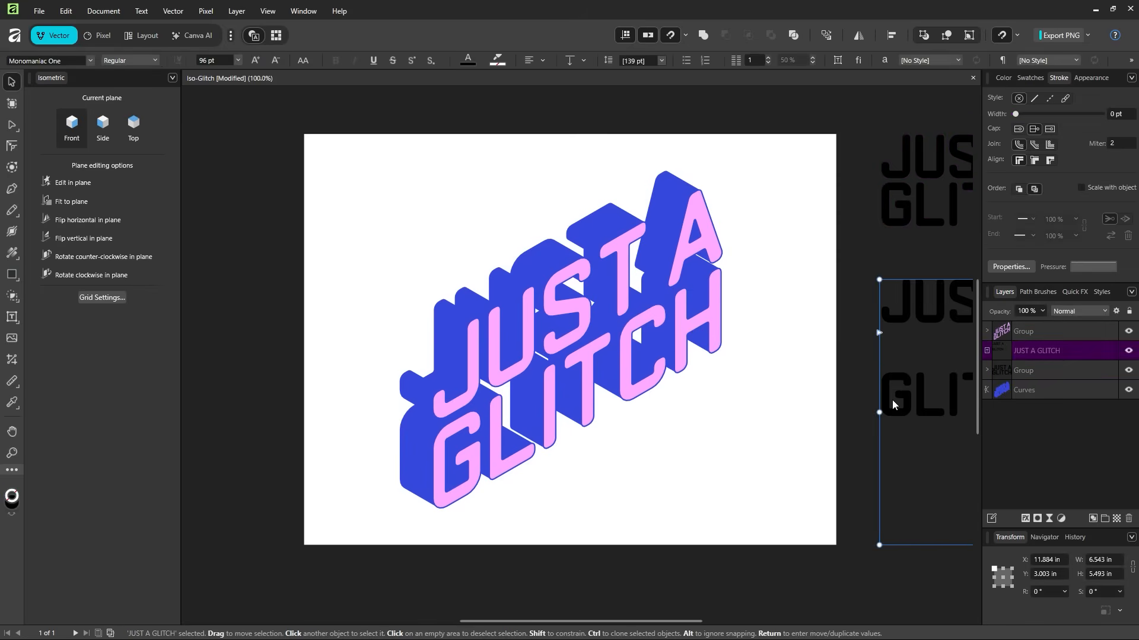
- Move the lower black JUST A GLITCH text frame farther away from the page, deselect it, and save the document
{"action": "key", "text": "t"}
{"action": "key", "text": "Escape"}
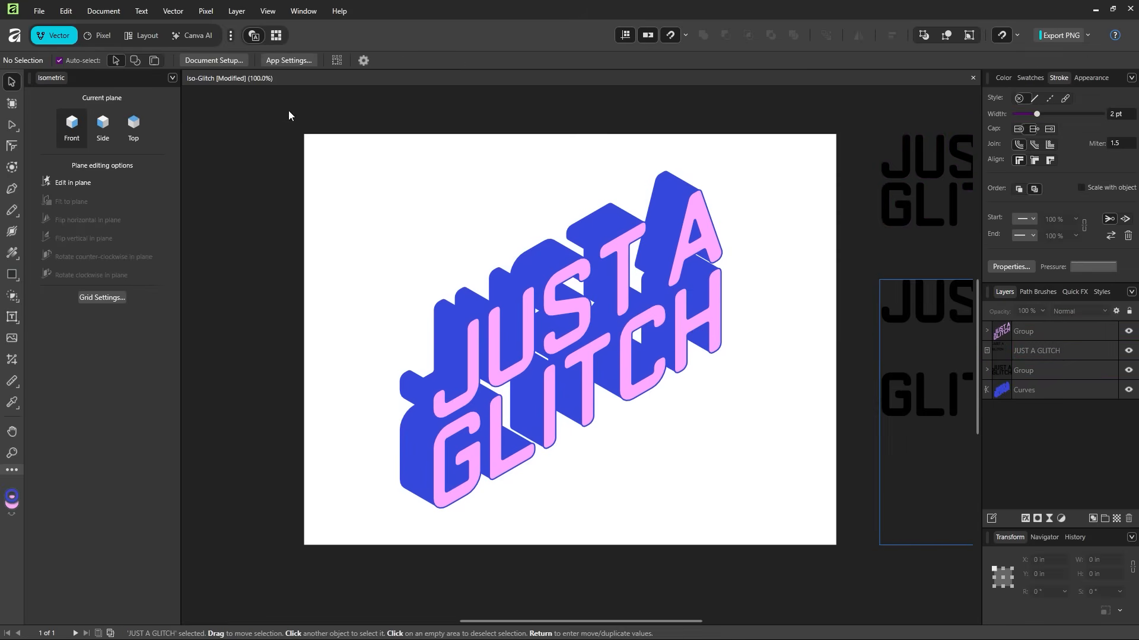
{"action": "left_click_drag", "start_coordinate": [896, 318], "coordinate": [975, 285]}
{"action": "left_click", "coordinate": [889, 401]}
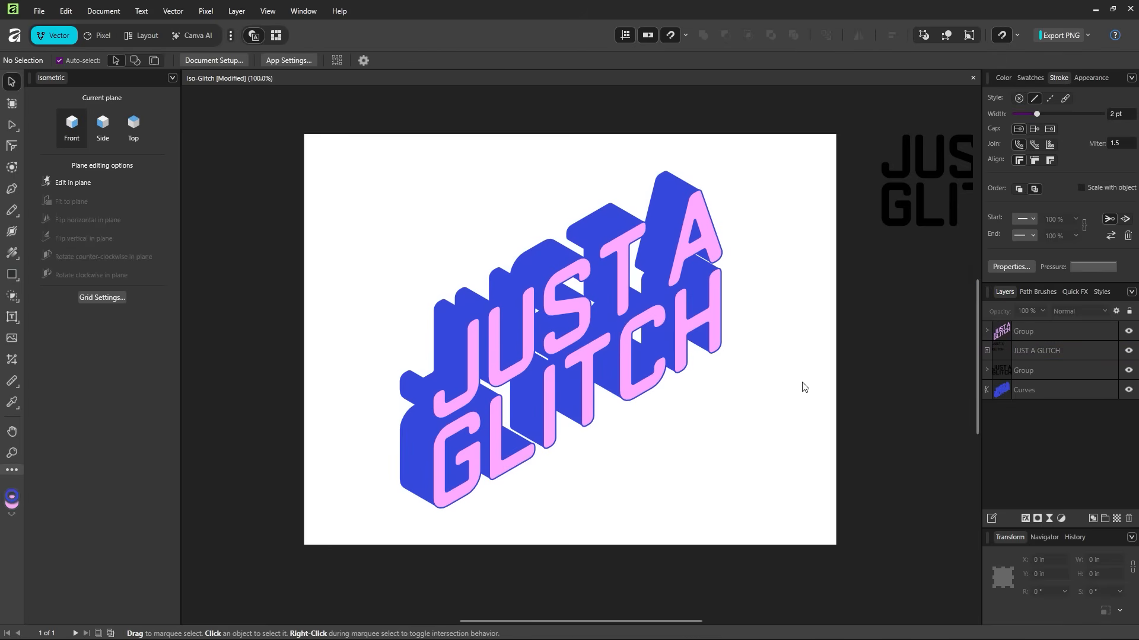
{"action": "key", "text": "ctrl+s"}
- Draw an 11 by 8.5 in rectangle covering the whole page with the Rectangle Tool
{"action": "left_click", "coordinate": [11, 274]}
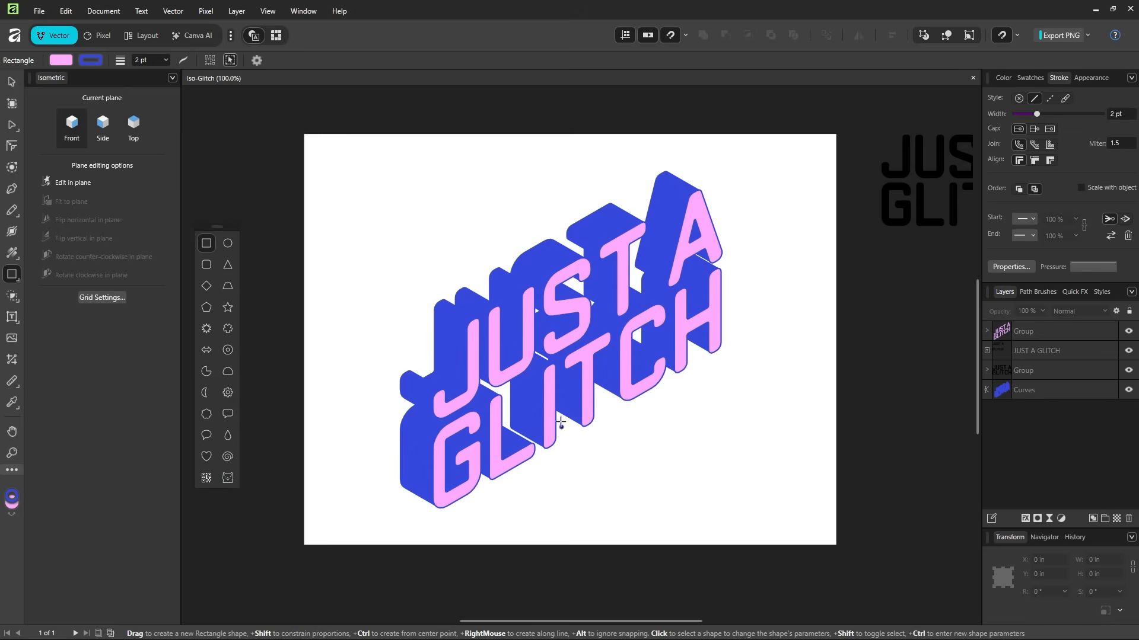
{"action": "right_click", "coordinate": [12, 274]}
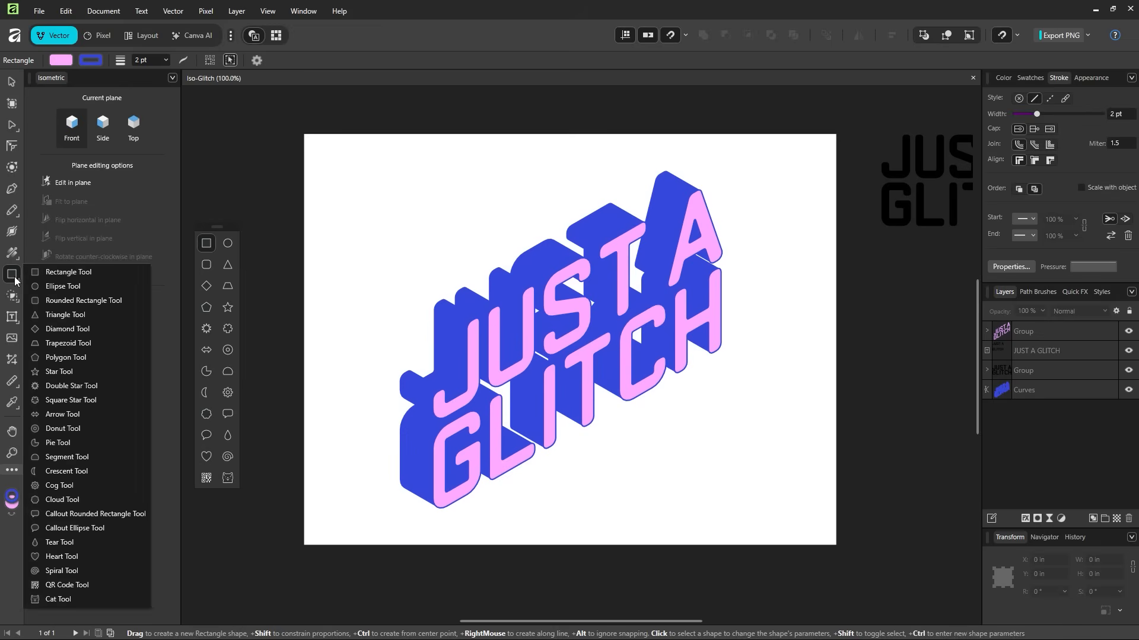
{"action": "left_click", "coordinate": [44, 277]}
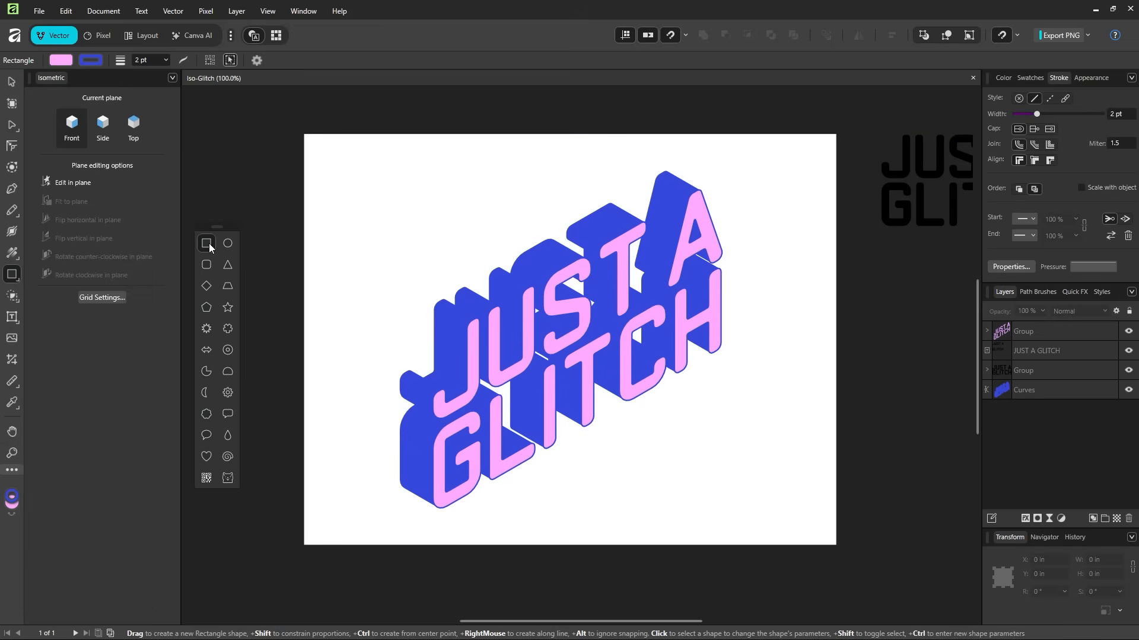
{"action": "mouse_move", "coordinate": [209, 243]}
{"action": "left_mouse_down"}
{"action": "mouse_move", "coordinate": [200, 236]}
{"action": "mouse_move", "coordinate": [240, 248]}
{"action": "mouse_move", "coordinate": [220, 244]}
{"action": "mouse_move", "coordinate": [204, 258]}
{"action": "left_mouse_up"}
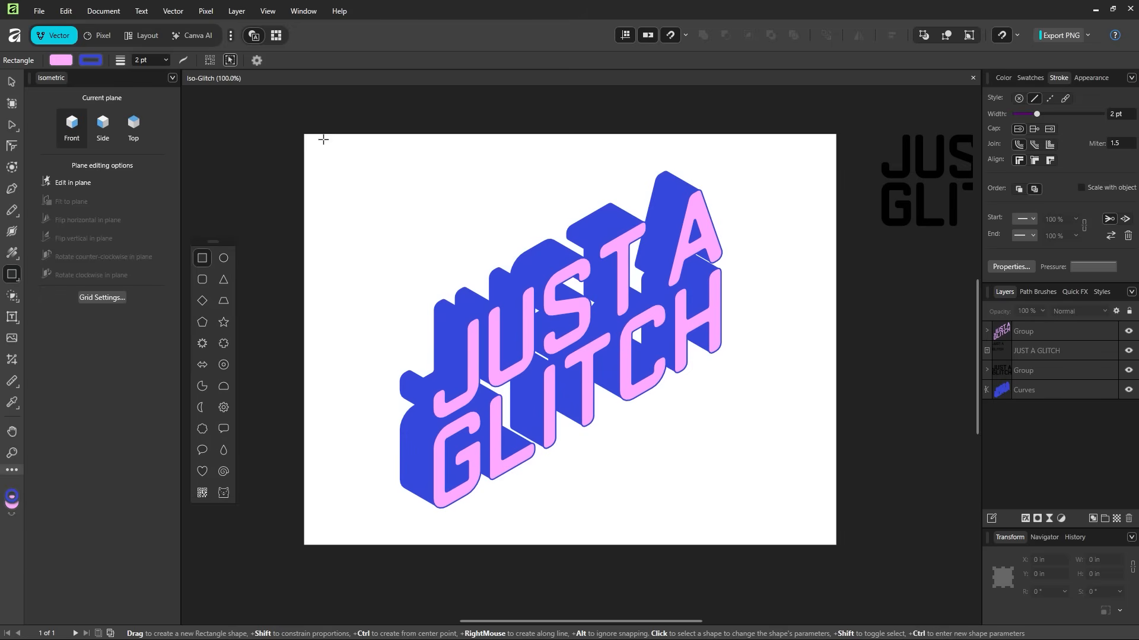
{"action": "left_click_drag", "start_coordinate": [305, 135], "coordinate": [836, 545]}
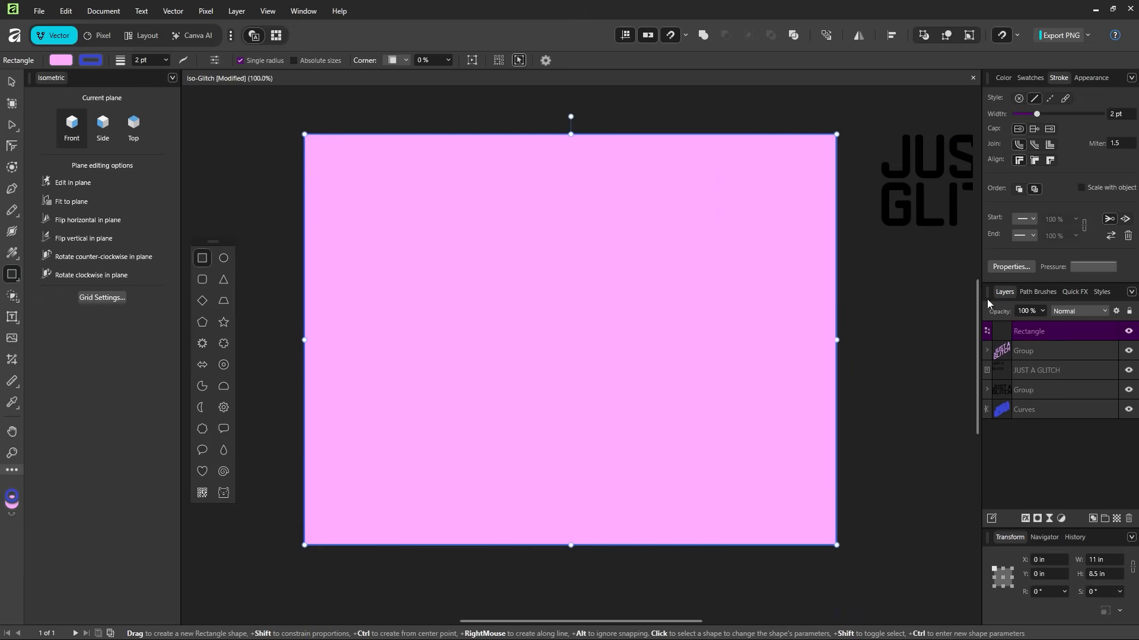
- Remove the stroke from the page-sized rectangle and make its pink fill the active colour
{"action": "left_click", "coordinate": [1030, 77]}
{"action": "left_click", "coordinate": [995, 116]}
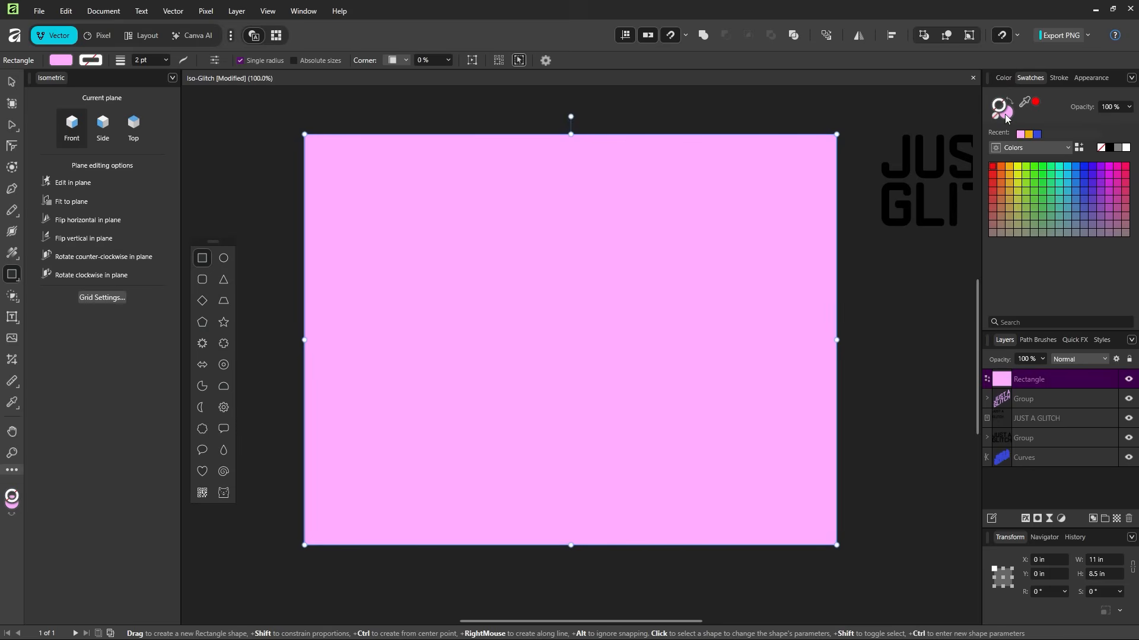
{"action": "left_click", "coordinate": [1004, 112]}
- Send the page-sized pink rectangle to the back of the stacking order, behind the lettering, and deselect it
{"action": "left_click", "coordinate": [10, 84]}
{"action": "right_click", "coordinate": [558, 246]}
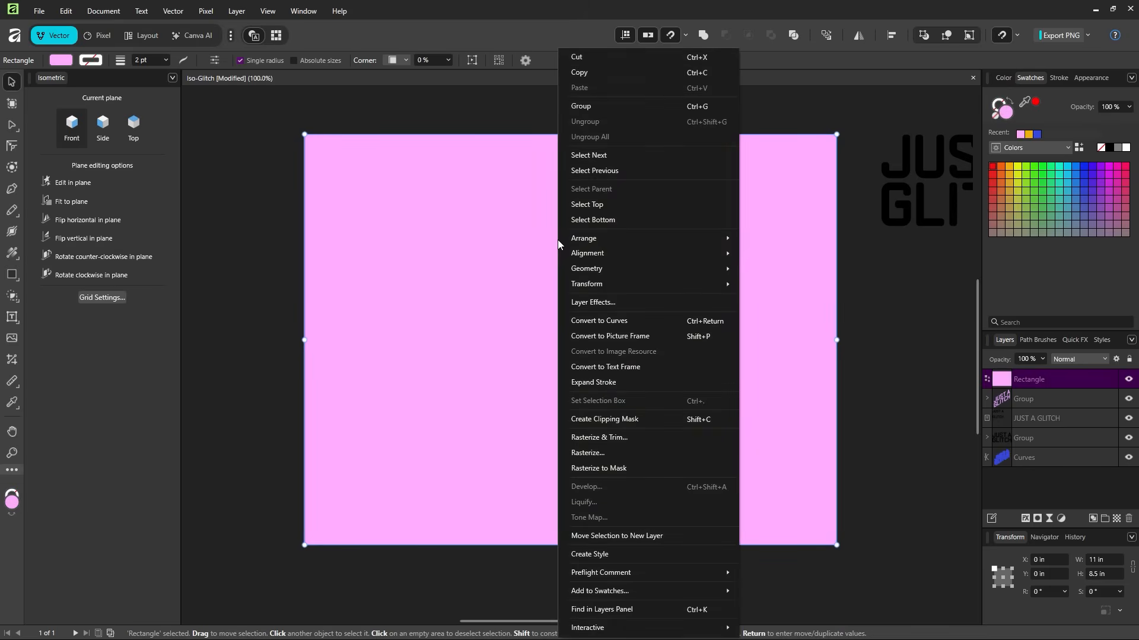
{"action": "mouse_move", "coordinate": [583, 239]}
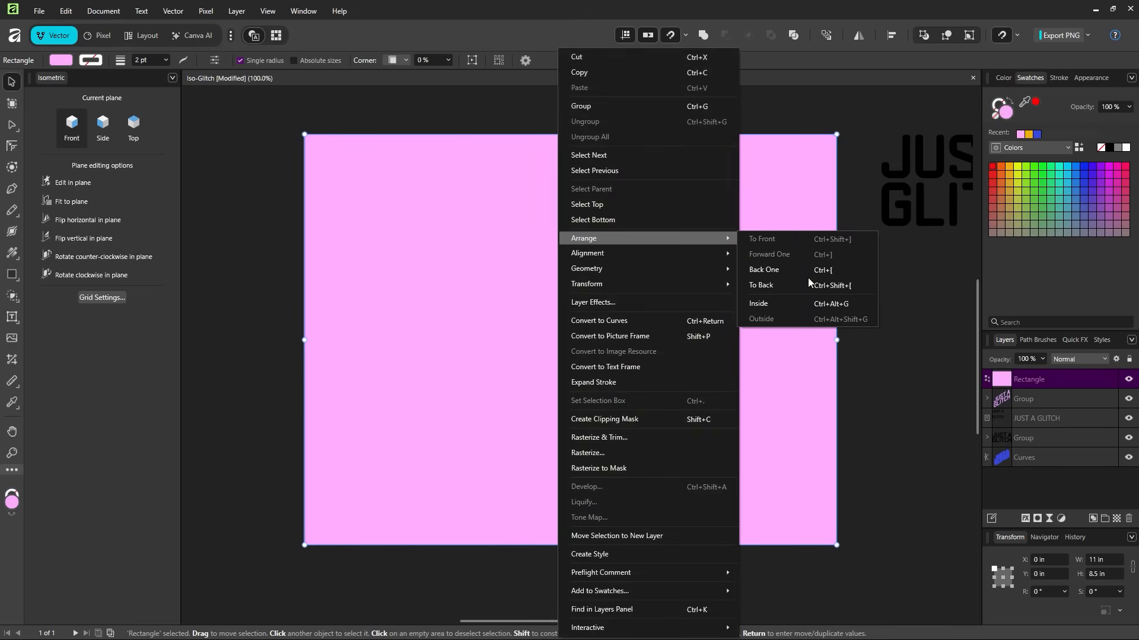
{"action": "left_click", "coordinate": [778, 280]}
{"action": "left_click", "coordinate": [883, 371]}
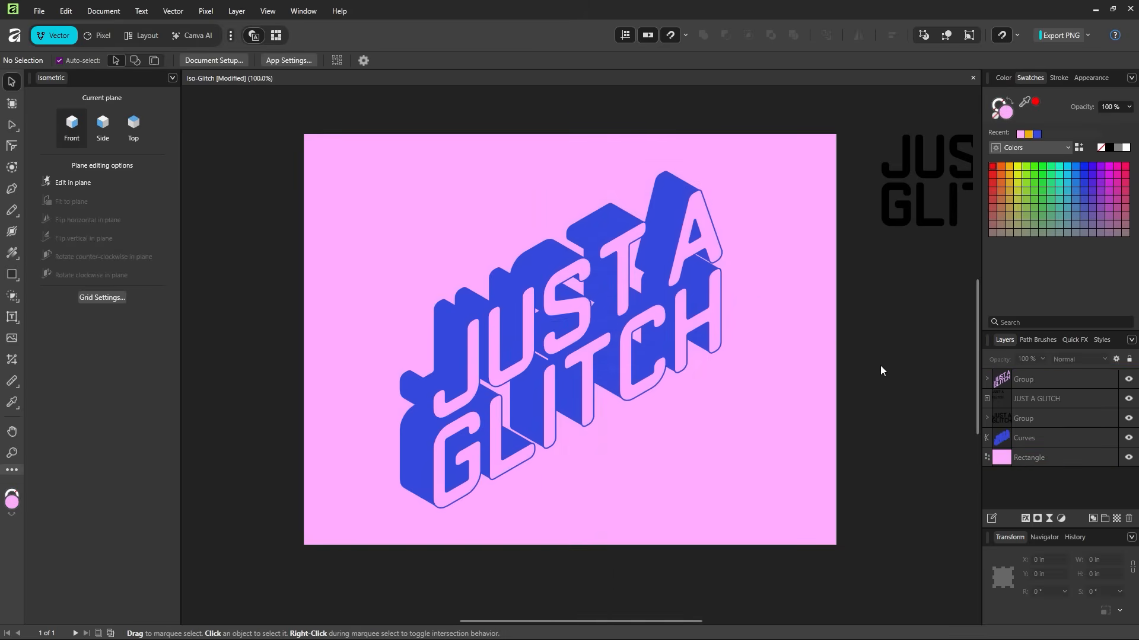
- Recolour the background rectangle's fill to a light sky blue and save the document
{"action": "left_click", "coordinate": [828, 352]}
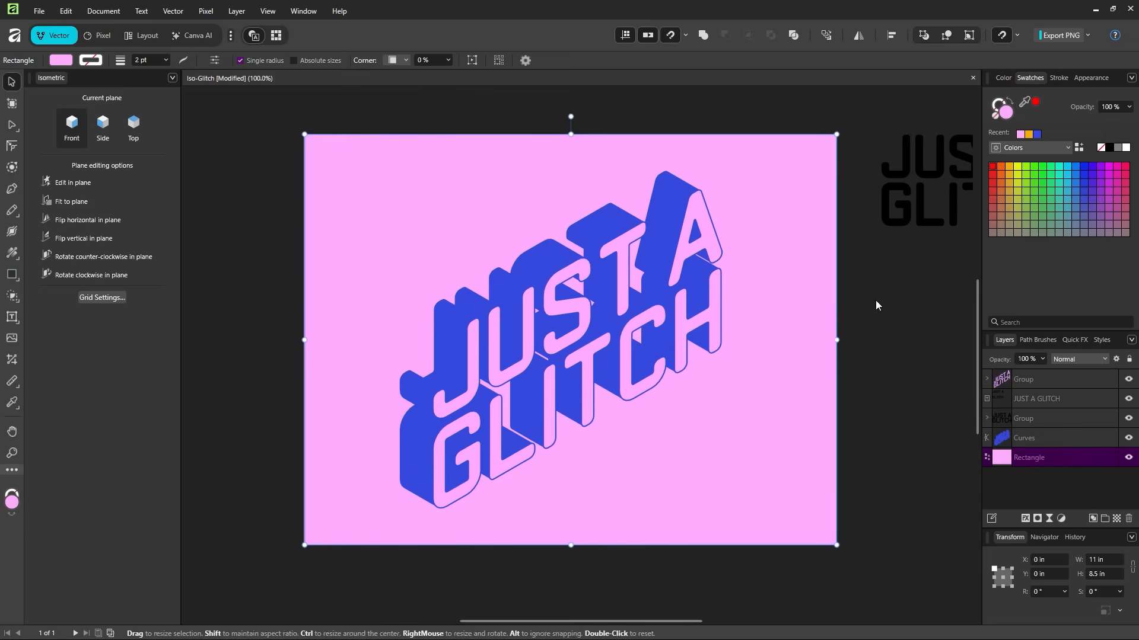
{"action": "double_click", "coordinate": [1005, 116]}
{"action": "left_click_drag", "start_coordinate": [926, 236], "coordinate": [963, 305]}
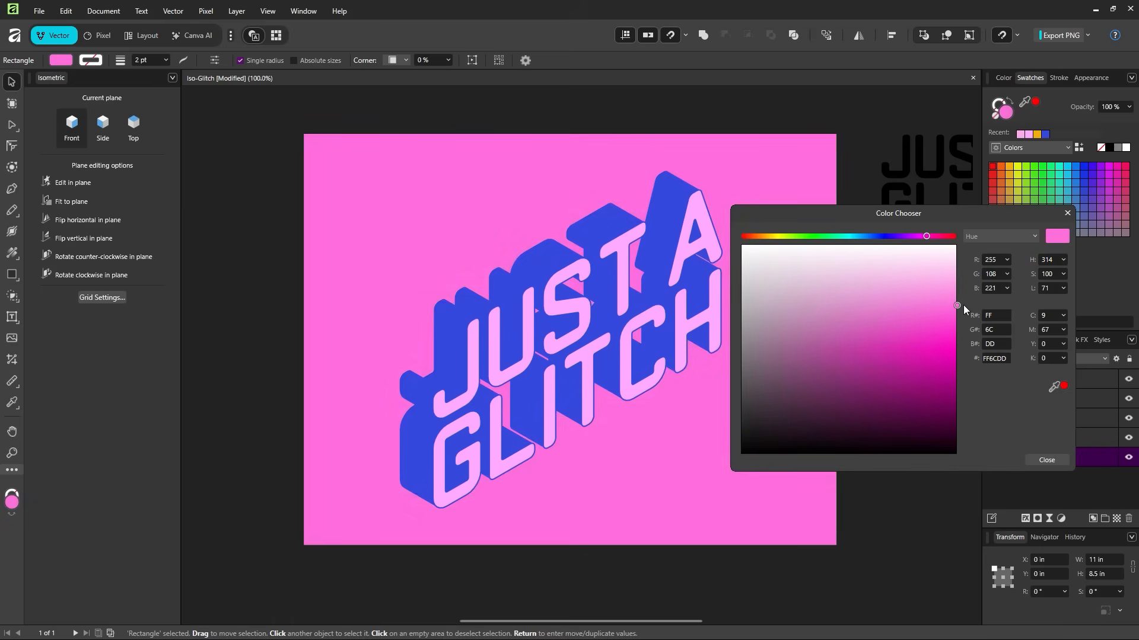
{"action": "left_click_drag", "start_coordinate": [783, 237], "coordinate": [853, 249]}
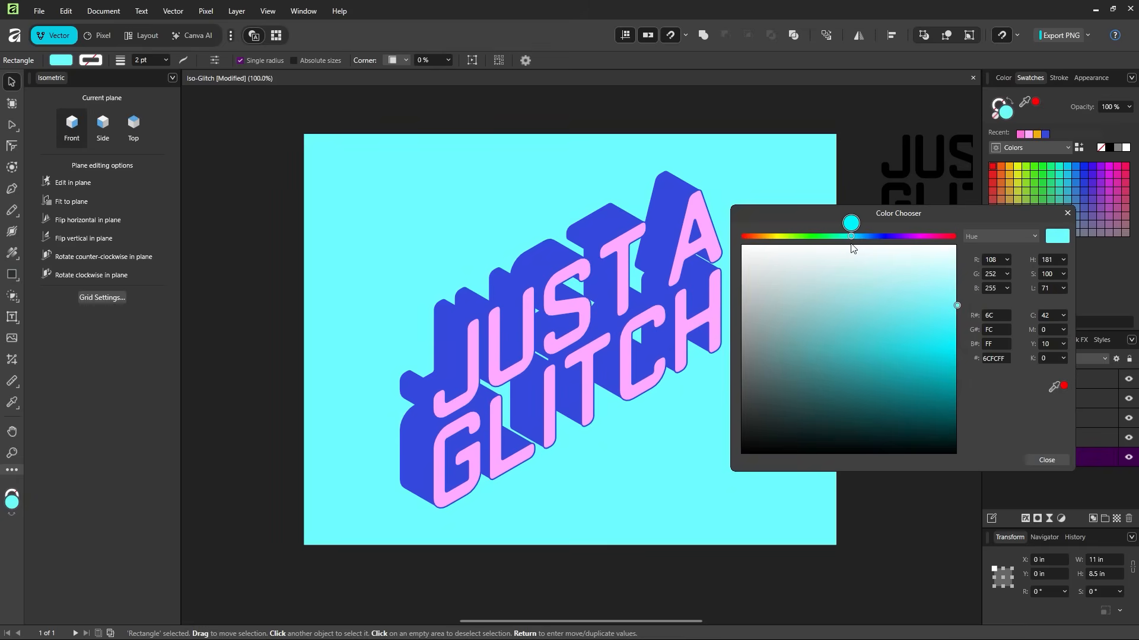
{"action": "left_click", "coordinate": [1047, 460]}
{"action": "left_click", "coordinate": [913, 364]}
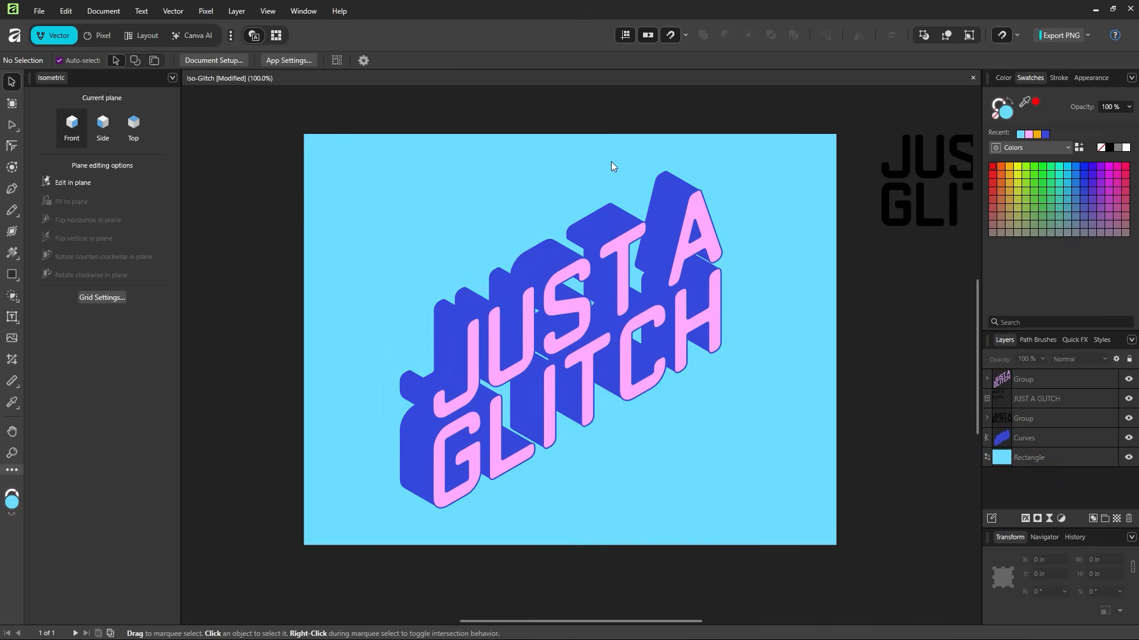
{"action": "key", "text": "ctrl+s"}
- Switch to pixel editing and activate the filter brush with the Glitch Scramble filter, parking the floating tool palette beside the toolbar
{"action": "left_click", "coordinate": [102, 36]}
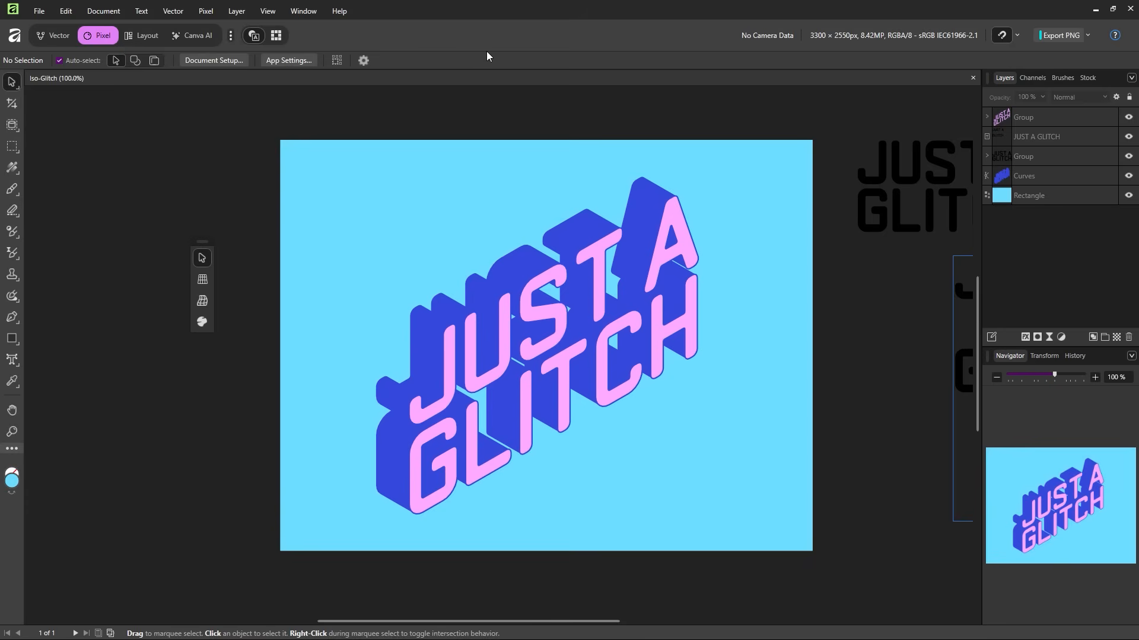
{"action": "left_click_drag", "start_coordinate": [205, 241], "coordinate": [51, 98]}
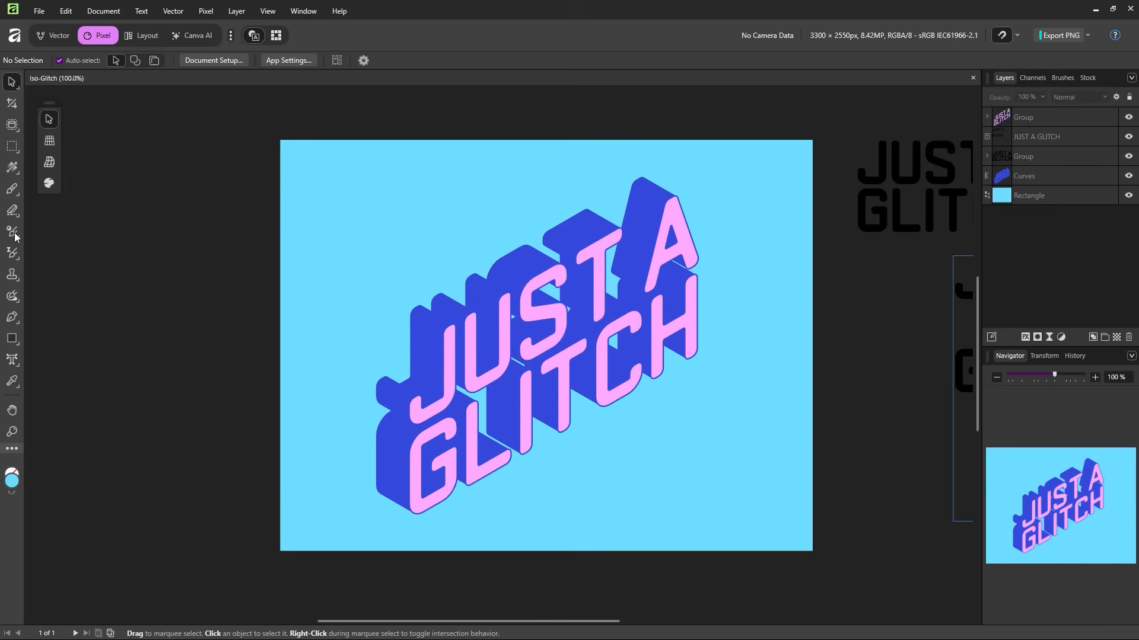
{"action": "left_click", "coordinate": [12, 254]}
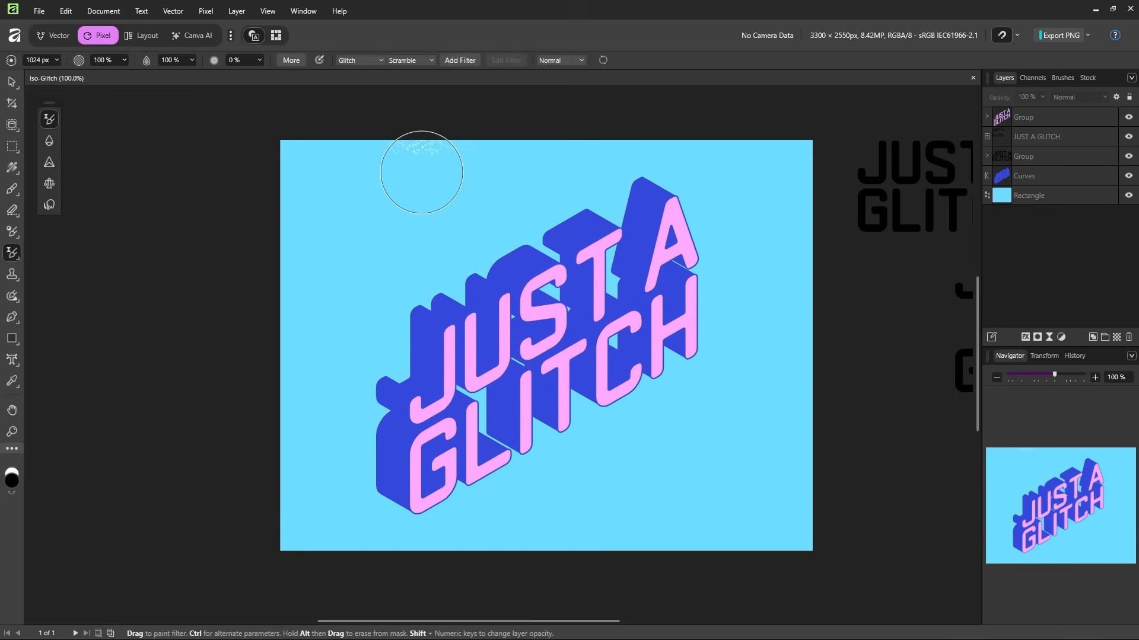
{"action": "left_click_drag", "start_coordinate": [534, 290], "coordinate": [483, 301]}
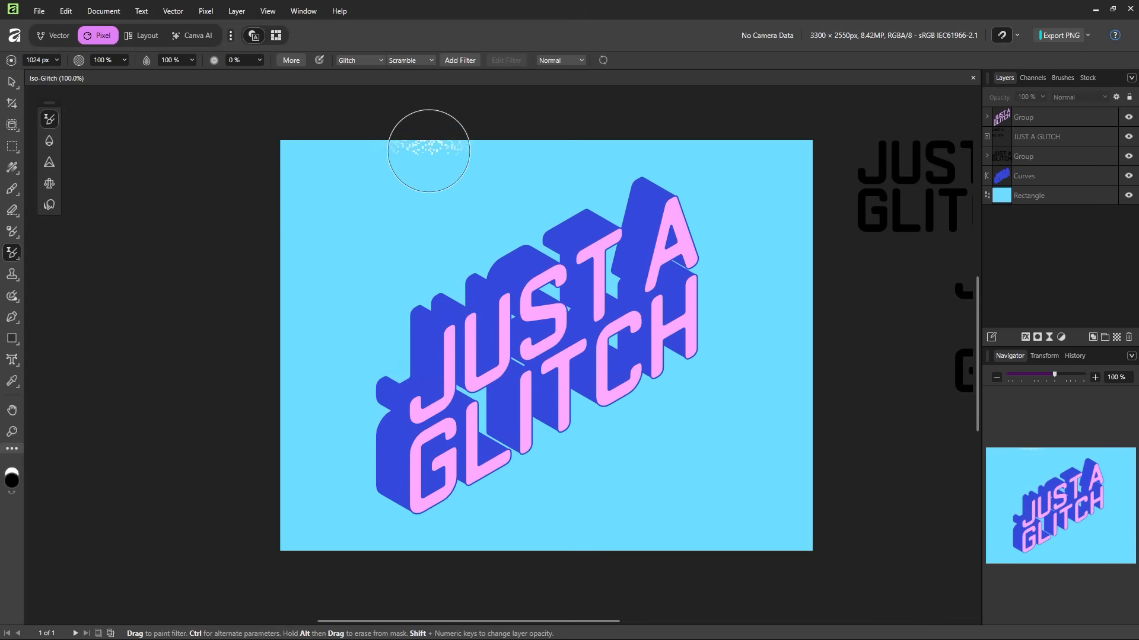
- Try the Slice, Sawtooth and Distort glitch types on the letter J and undo the Distort strokes
{"action": "left_click", "coordinate": [413, 60]}
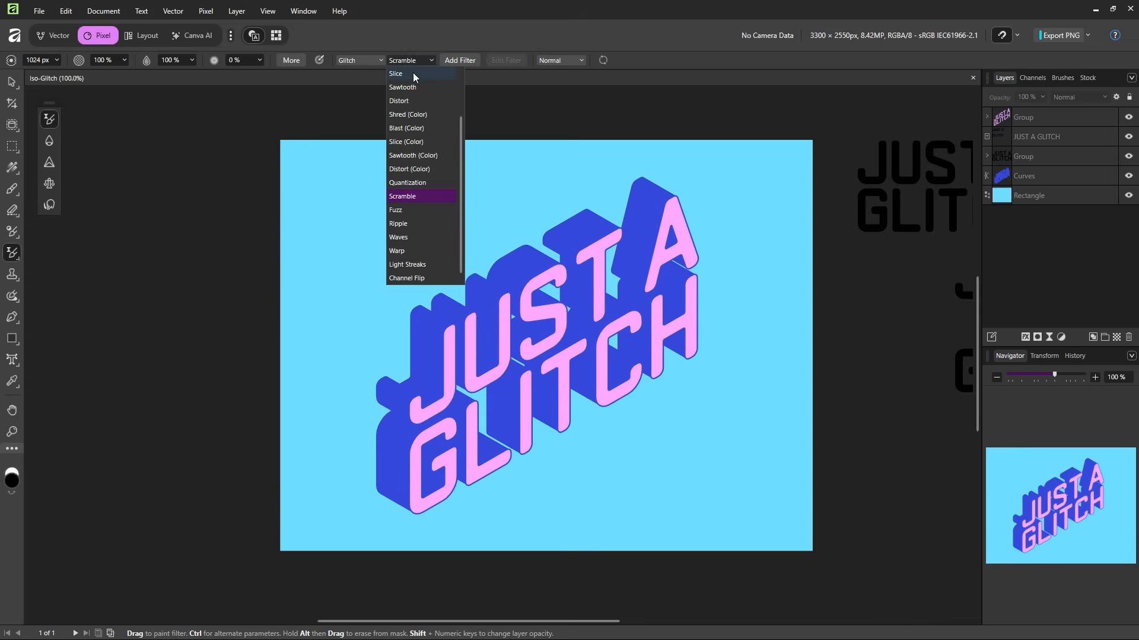
{"action": "left_click", "coordinate": [413, 72]}
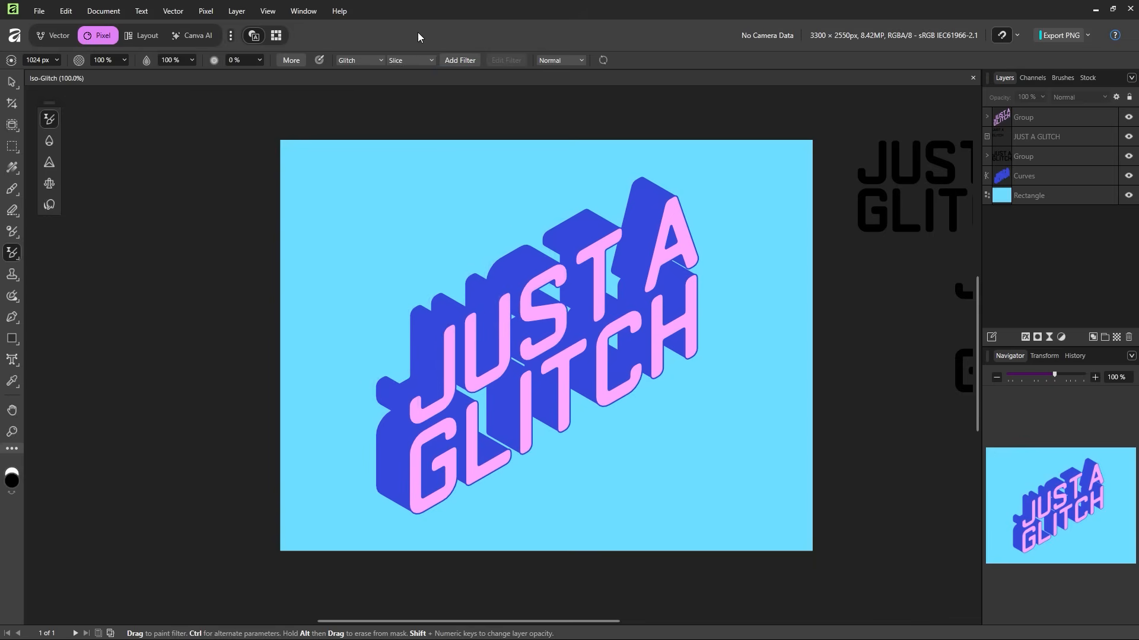
{"action": "left_click", "coordinate": [410, 59]}
{"action": "left_click", "coordinate": [409, 87]}
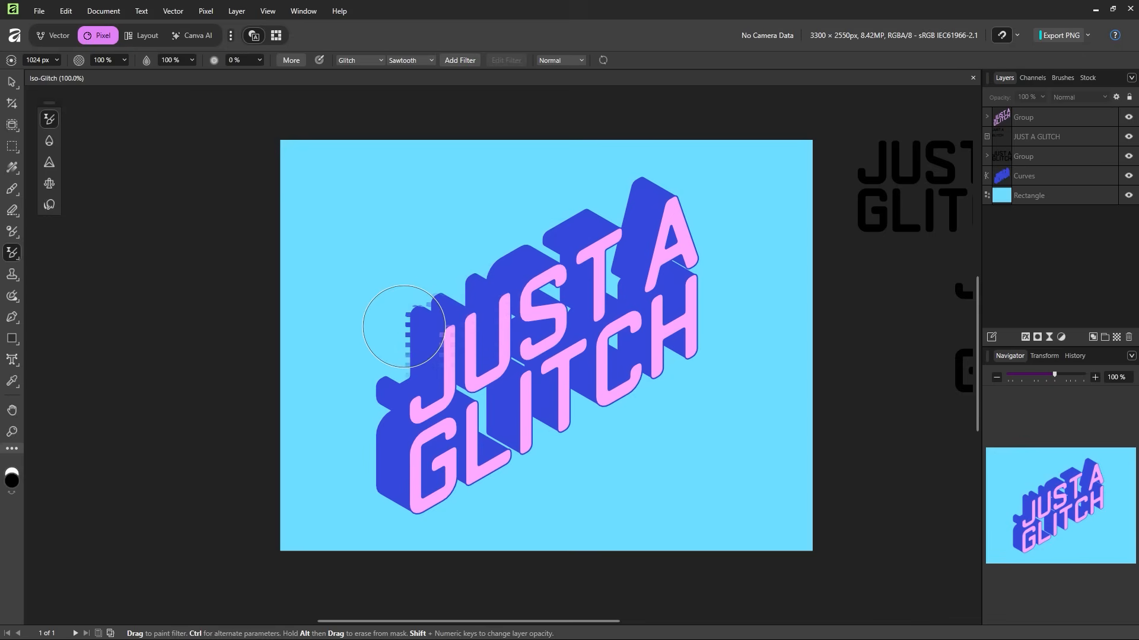
{"action": "left_click", "coordinate": [414, 61]}
{"action": "left_click", "coordinate": [410, 100]}
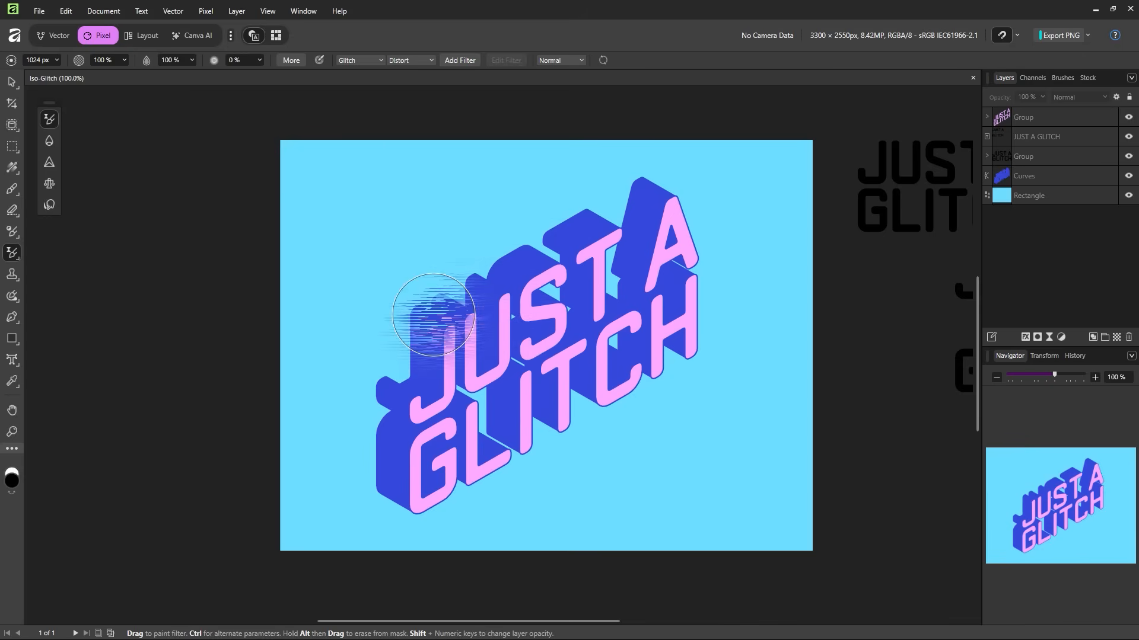
{"action": "mouse_move", "coordinate": [405, 333]}
{"action": "left_mouse_down"}
{"action": "mouse_move", "coordinate": [396, 327]}
{"action": "mouse_move", "coordinate": [425, 319]}
{"action": "left_mouse_up"}
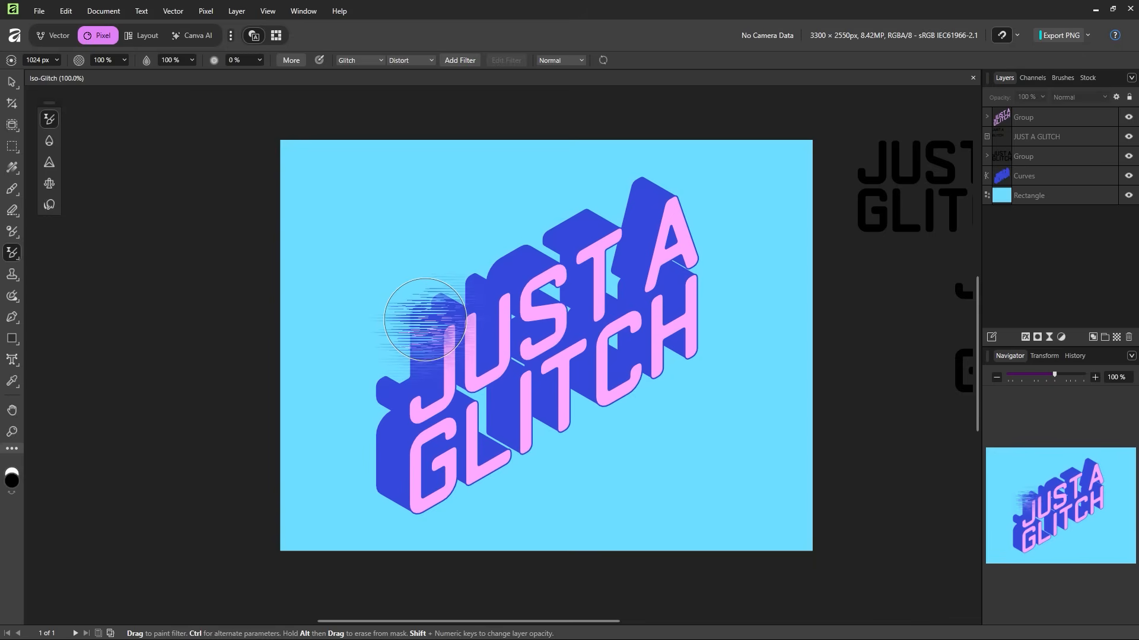
{"action": "key", "text": "ctrl+z"}
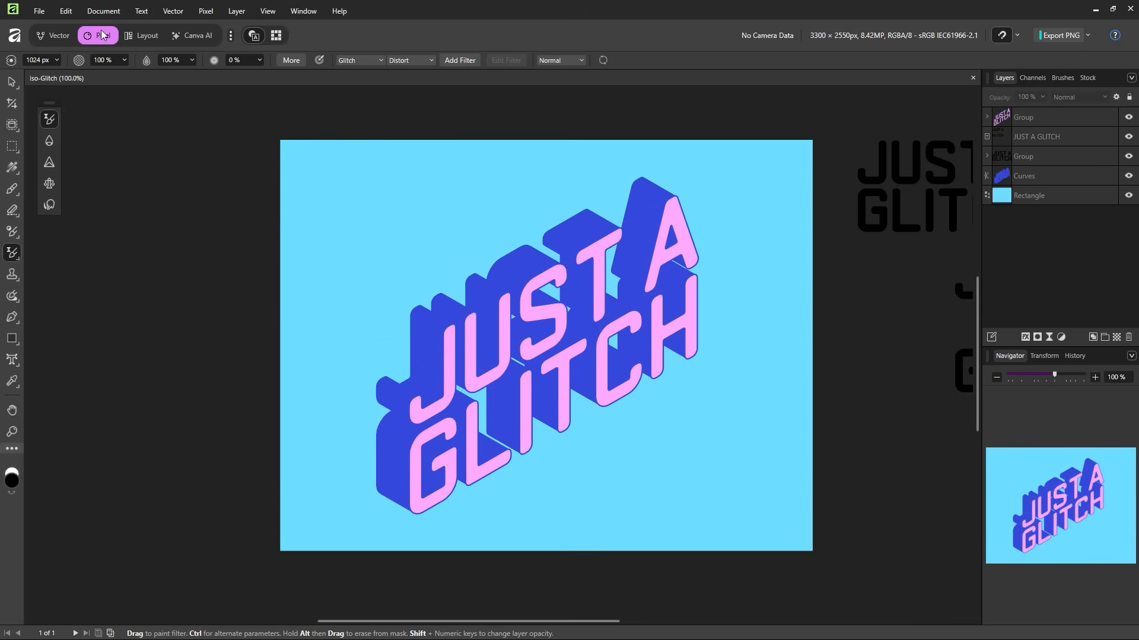
{"action": "left_click_drag", "start_coordinate": [430, 311], "coordinate": [425, 312]}
{"action": "key", "text": "ctrl+z"}
- Set the filter brush's glitch type to Shred (Color)
{"action": "left_click", "coordinate": [388, 62]}
{"action": "left_click", "coordinate": [403, 111]}
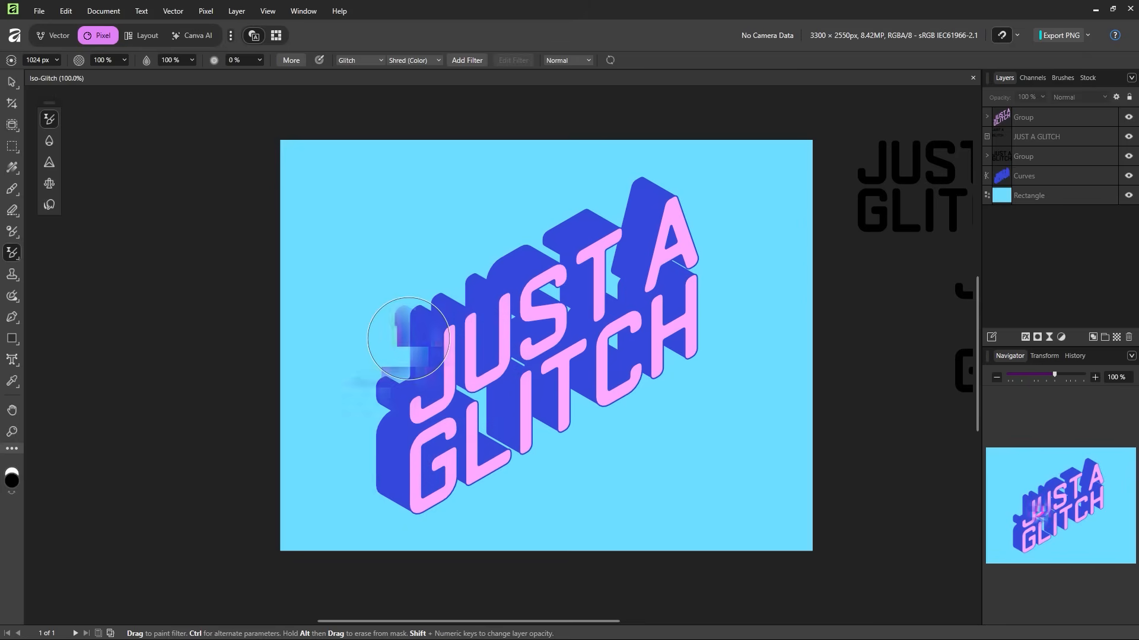
- Paint the Shred (Color) glitch across the lettering and page edges, and delete the Glitch layer
{"action": "mouse_move", "coordinate": [394, 496]}
{"action": "left_mouse_down"}
{"action": "mouse_move", "coordinate": [407, 472]}
{"action": "mouse_move", "coordinate": [340, 409]}
{"action": "mouse_move", "coordinate": [451, 323]}
{"action": "mouse_move", "coordinate": [498, 199]}
{"action": "mouse_move", "coordinate": [723, 273]}
{"action": "mouse_move", "coordinate": [431, 389]}
{"action": "mouse_move", "coordinate": [655, 457]}
{"action": "left_mouse_up"}
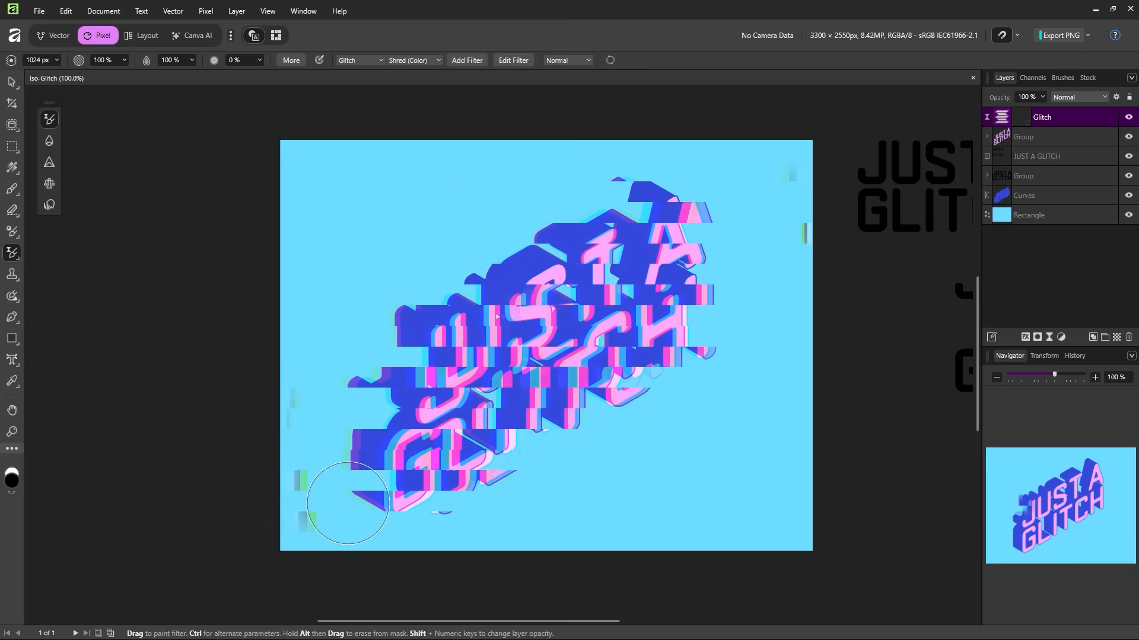
{"action": "mouse_move", "coordinate": [439, 347]}
{"action": "left_mouse_down"}
{"action": "mouse_move", "coordinate": [741, 249]}
{"action": "mouse_move", "coordinate": [326, 499]}
{"action": "mouse_move", "coordinate": [676, 202]}
{"action": "mouse_move", "coordinate": [287, 326]}
{"action": "mouse_move", "coordinate": [730, 198]}
{"action": "mouse_move", "coordinate": [358, 526]}
{"action": "mouse_move", "coordinate": [634, 370]}
{"action": "left_mouse_up"}
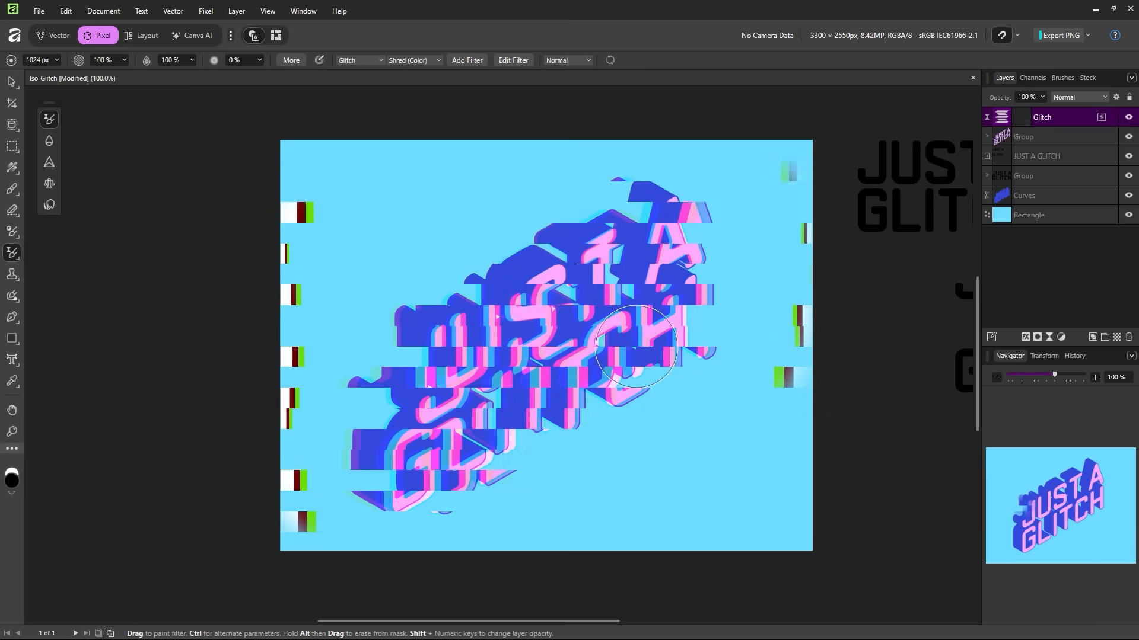
{"action": "mouse_move", "coordinate": [527, 402]}
{"action": "left_mouse_down"}
{"action": "mouse_move", "coordinate": [609, 368]}
{"action": "mouse_move", "coordinate": [617, 394]}
{"action": "left_mouse_up"}
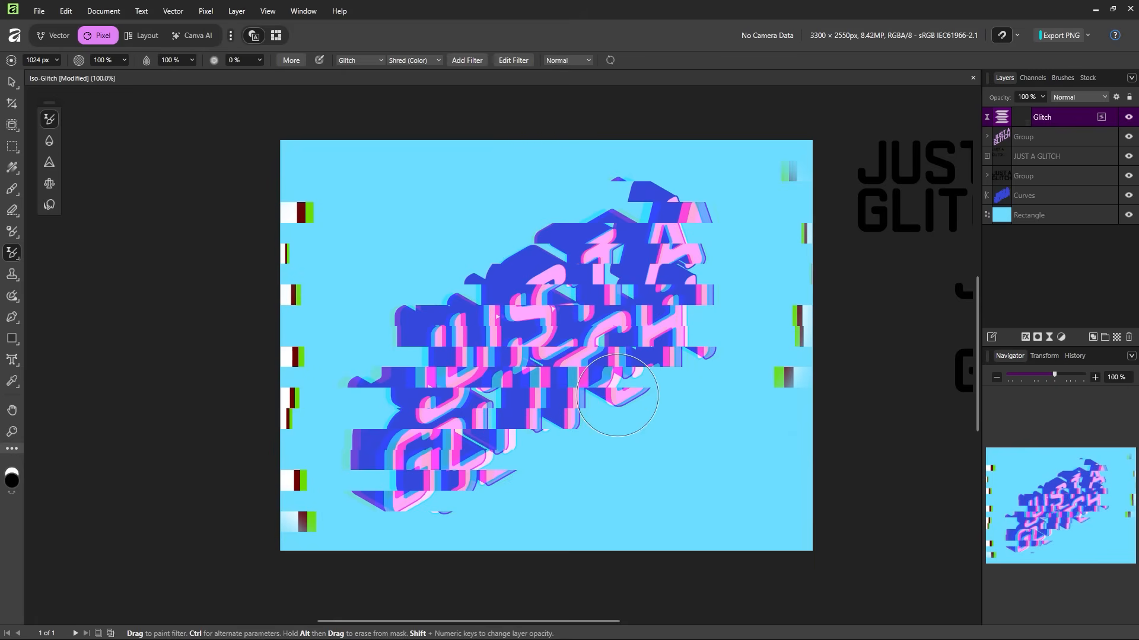
{"action": "key", "text": "Delete"}
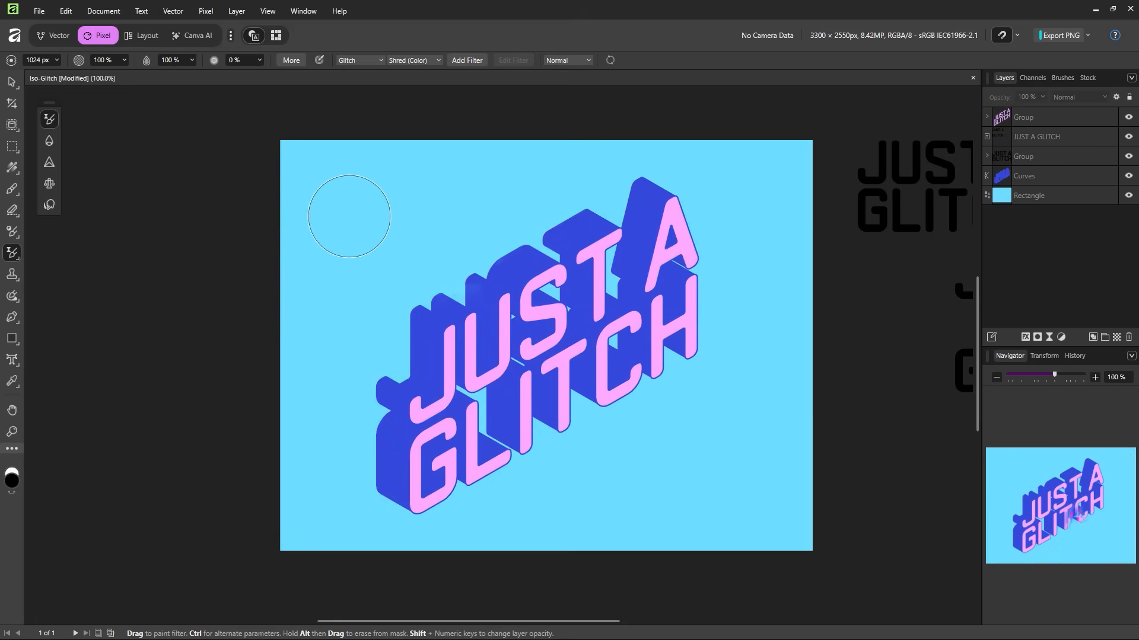
- Return to vector editing, duplicate the pink isometric lettering group, and park the copy beside the page at about X 12 in, Y 6.5 in
{"action": "left_click", "coordinate": [57, 36]}
{"action": "left_click_drag", "start_coordinate": [682, 385], "coordinate": [480, 373]}
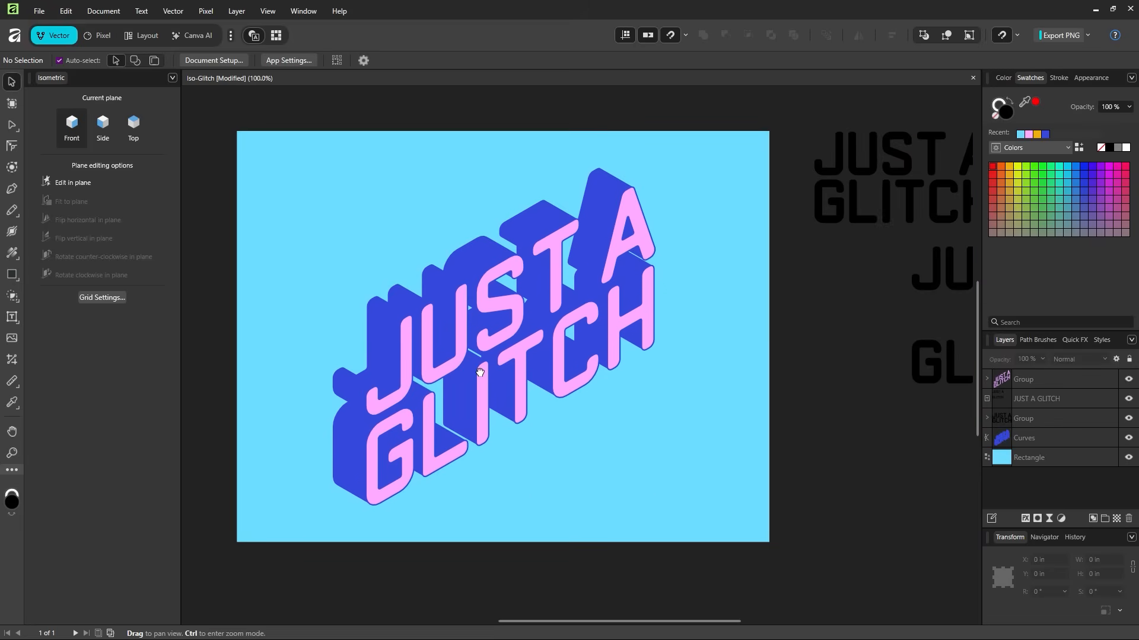
{"action": "left_click", "coordinate": [502, 310]}
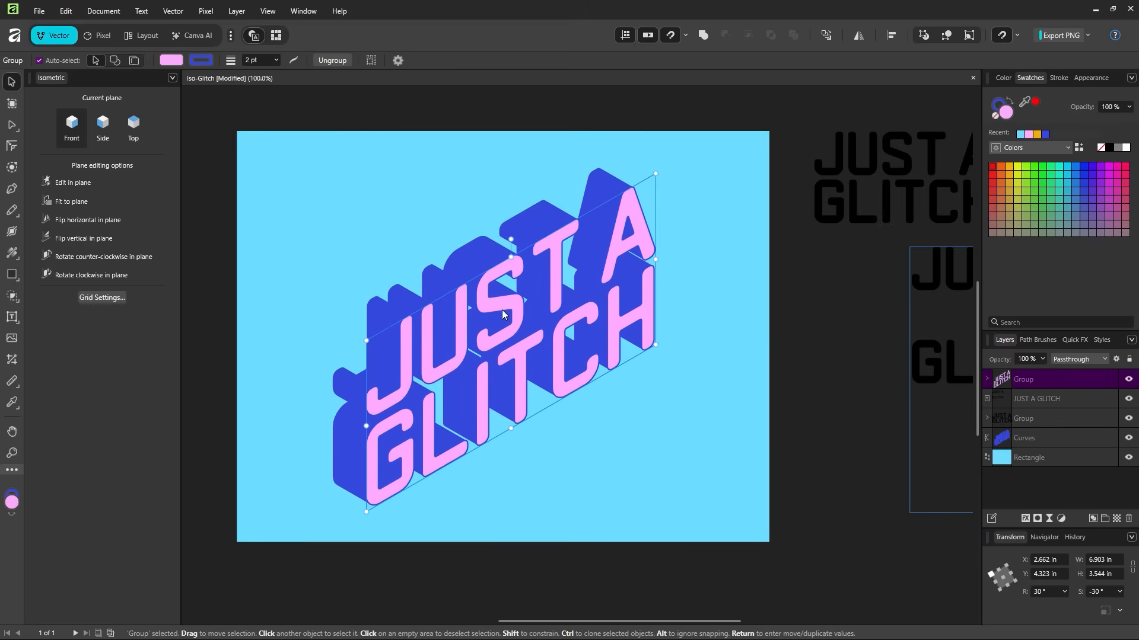
{"action": "key", "text": "ctrl+j"}
{"action": "left_click_drag", "start_coordinate": [502, 311], "coordinate": [590, 351]}
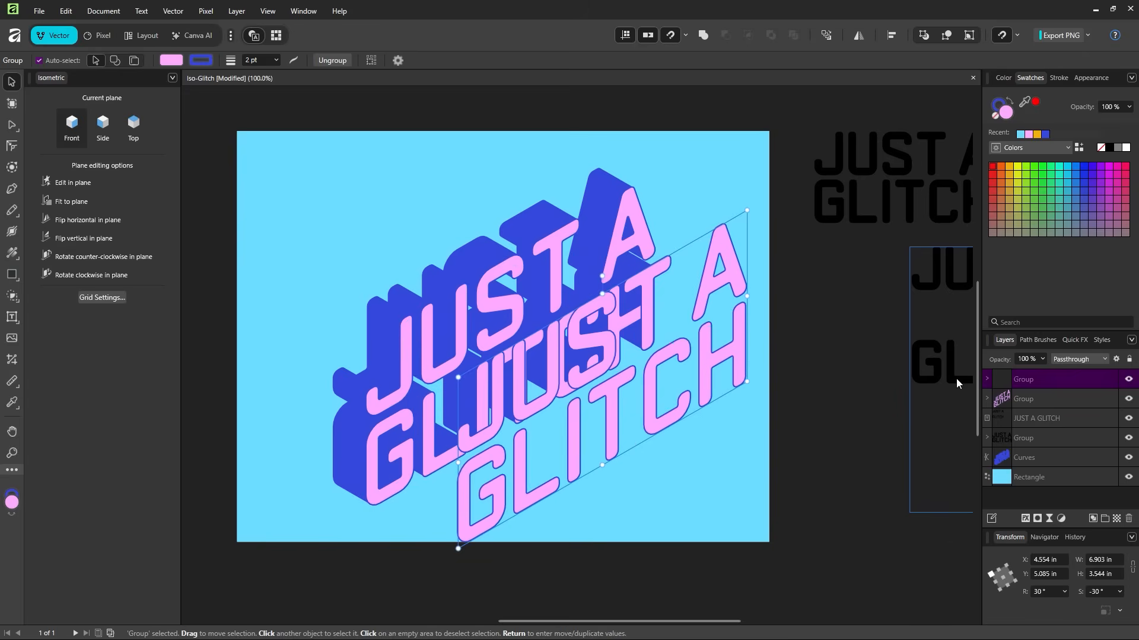
{"action": "left_click_drag", "start_coordinate": [481, 417], "coordinate": [846, 482]}
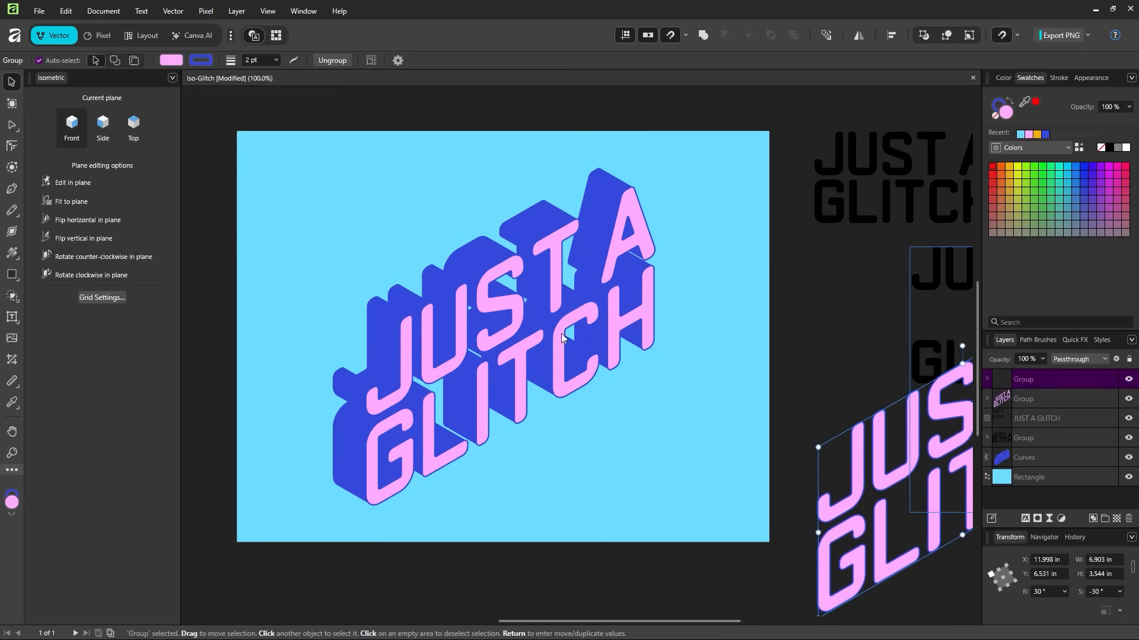
- Paint the Shred (Color) glitch over the whole JUST A GLITCH lettering with the filter brush in pixel editing, and deselect the layer
{"action": "left_click", "coordinate": [108, 39]}
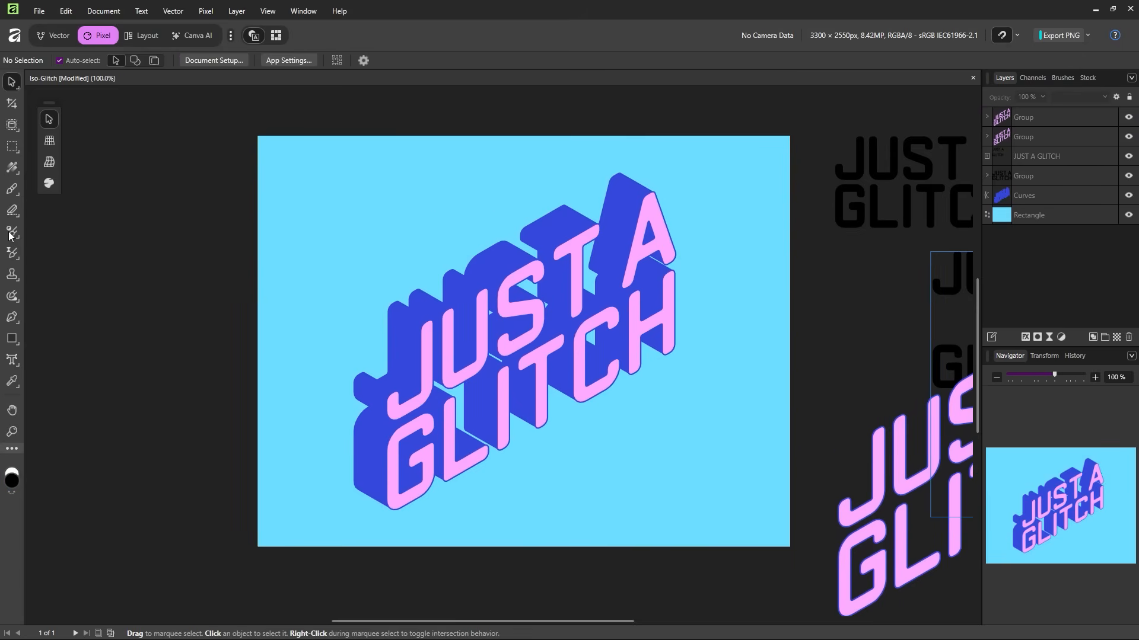
{"action": "left_click", "coordinate": [12, 253]}
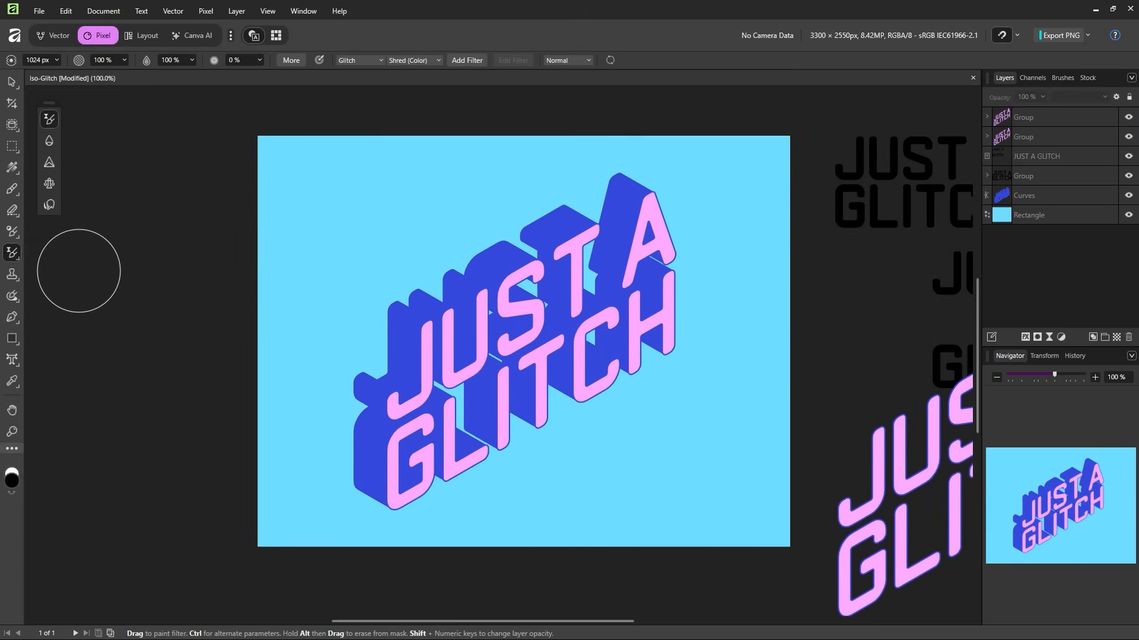
{"action": "left_click", "coordinate": [414, 316]}
{"action": "mouse_move", "coordinate": [413, 316]}
{"action": "left_mouse_down"}
{"action": "mouse_move", "coordinate": [388, 362]}
{"action": "mouse_move", "coordinate": [420, 366]}
{"action": "mouse_move", "coordinate": [399, 350]}
{"action": "mouse_move", "coordinate": [401, 315]}
{"action": "mouse_move", "coordinate": [371, 357]}
{"action": "mouse_move", "coordinate": [362, 456]}
{"action": "mouse_move", "coordinate": [390, 492]}
{"action": "mouse_move", "coordinate": [420, 487]}
{"action": "mouse_move", "coordinate": [392, 455]}
{"action": "mouse_move", "coordinate": [419, 350]}
{"action": "mouse_move", "coordinate": [414, 305]}
{"action": "mouse_move", "coordinate": [413, 325]}
{"action": "mouse_move", "coordinate": [350, 394]}
{"action": "mouse_move", "coordinate": [369, 492]}
{"action": "mouse_move", "coordinate": [526, 443]}
{"action": "mouse_move", "coordinate": [568, 416]}
{"action": "mouse_move", "coordinate": [586, 424]}
{"action": "mouse_move", "coordinate": [696, 352]}
{"action": "mouse_move", "coordinate": [663, 302]}
{"action": "mouse_move", "coordinate": [646, 202]}
{"action": "mouse_move", "coordinate": [631, 201]}
{"action": "mouse_move", "coordinate": [609, 226]}
{"action": "mouse_move", "coordinate": [559, 237]}
{"action": "mouse_move", "coordinate": [551, 281]}
{"action": "mouse_move", "coordinate": [508, 296]}
{"action": "mouse_move", "coordinate": [489, 279]}
{"action": "mouse_move", "coordinate": [500, 327]}
{"action": "mouse_move", "coordinate": [468, 322]}
{"action": "mouse_move", "coordinate": [579, 358]}
{"action": "mouse_move", "coordinate": [607, 353]}
{"action": "mouse_move", "coordinate": [475, 350]}
{"action": "mouse_move", "coordinate": [409, 363]}
{"action": "mouse_move", "coordinate": [446, 325]}
{"action": "mouse_move", "coordinate": [588, 298]}
{"action": "mouse_move", "coordinate": [600, 403]}
{"action": "mouse_move", "coordinate": [647, 324]}
{"action": "left_mouse_up"}
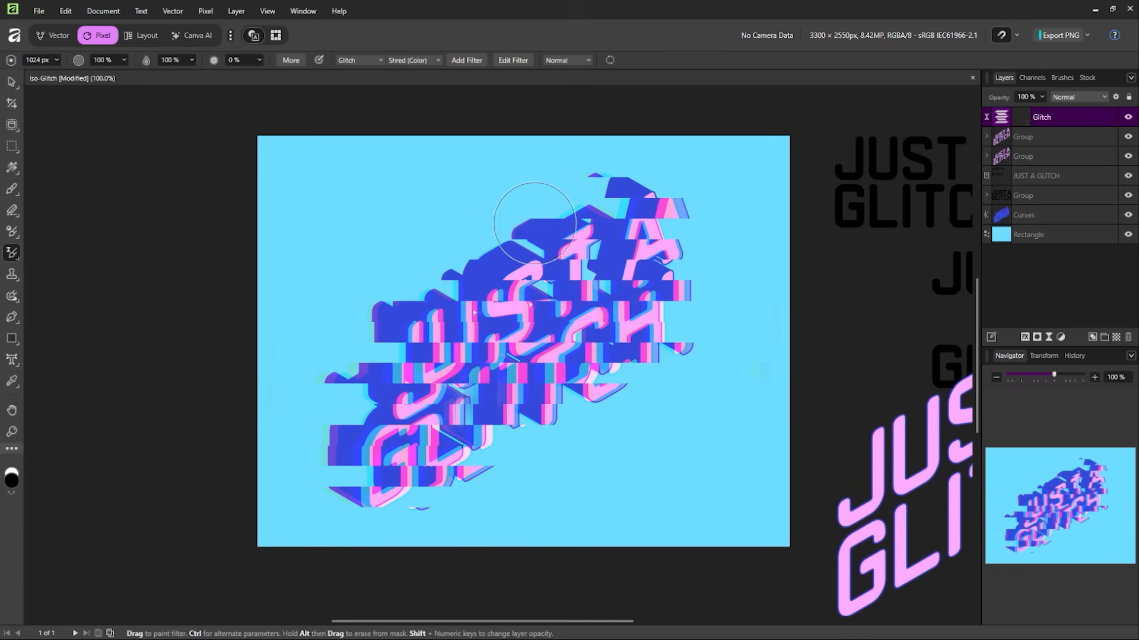
{"action": "left_click_drag", "start_coordinate": [645, 337], "coordinate": [658, 358]}
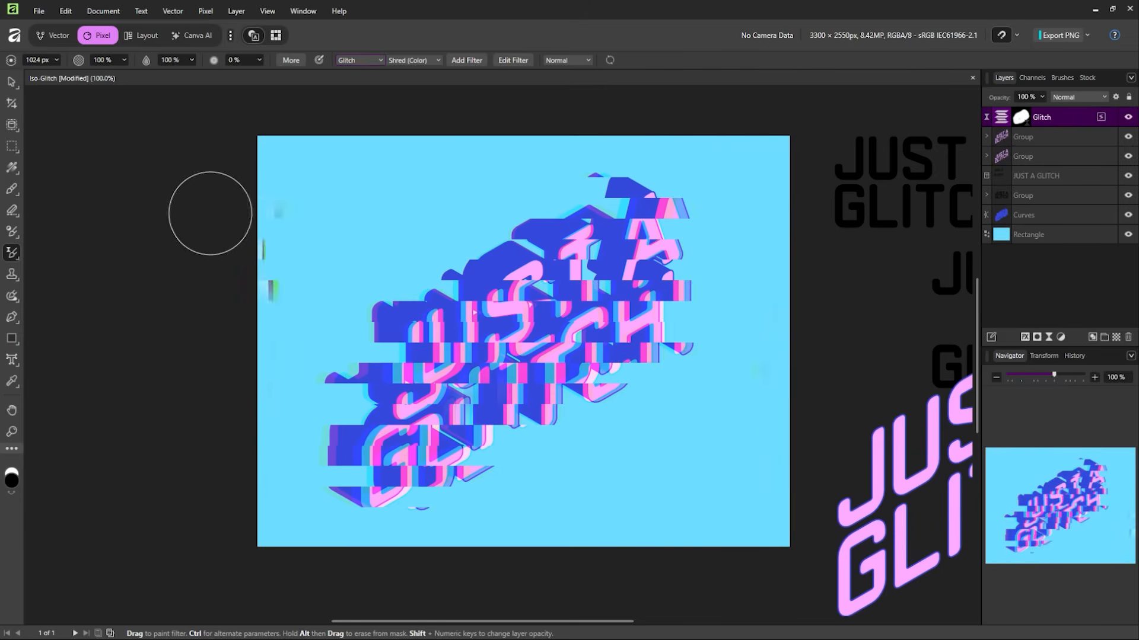
{"action": "left_click", "coordinate": [12, 82]}
{"action": "left_click", "coordinate": [818, 249]}
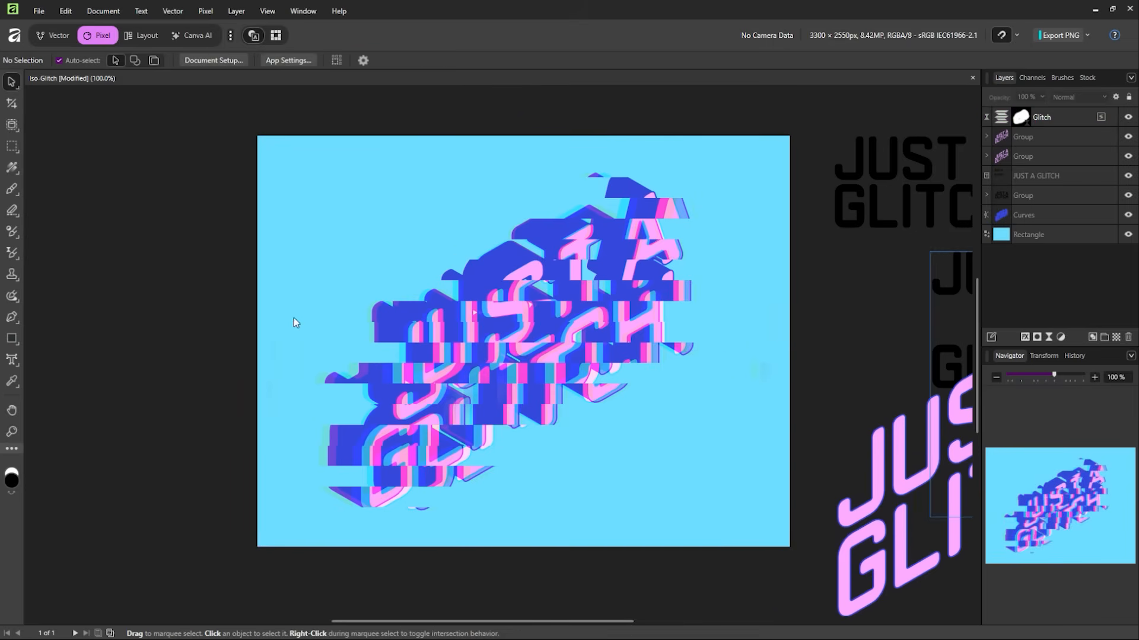
- Paint a second Shred (Color) glitch layer across the upper part of the lettering, from the S past the A
{"action": "left_click", "coordinate": [12, 253]}
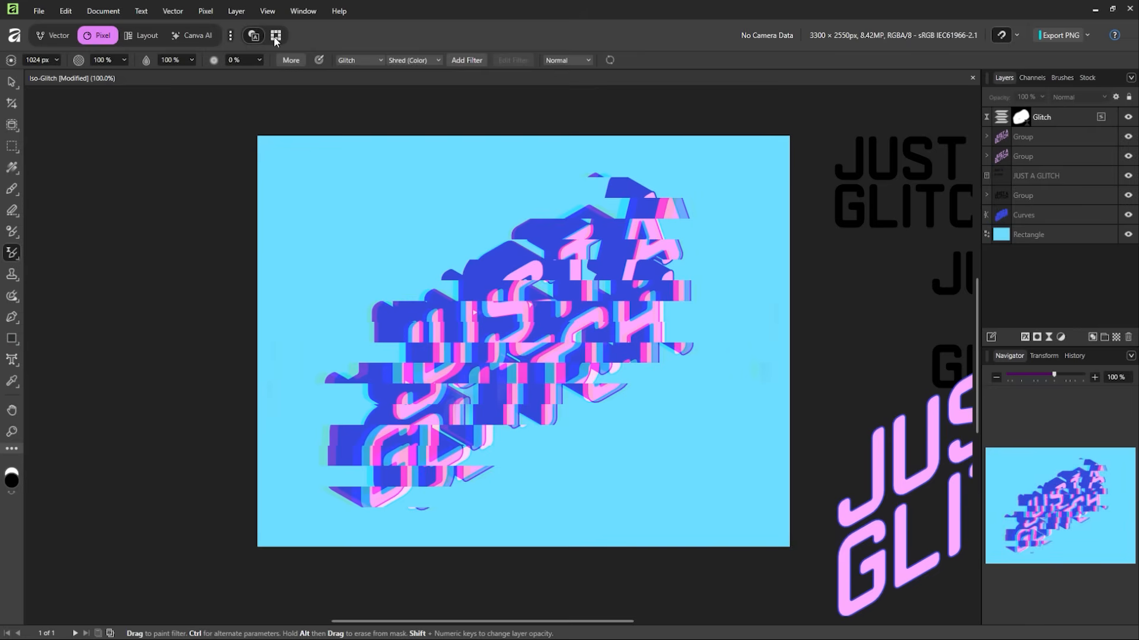
{"action": "mouse_move", "coordinate": [541, 280]}
{"action": "left_mouse_down"}
{"action": "mouse_move", "coordinate": [598, 250]}
{"action": "mouse_move", "coordinate": [726, 249]}
{"action": "left_mouse_up"}
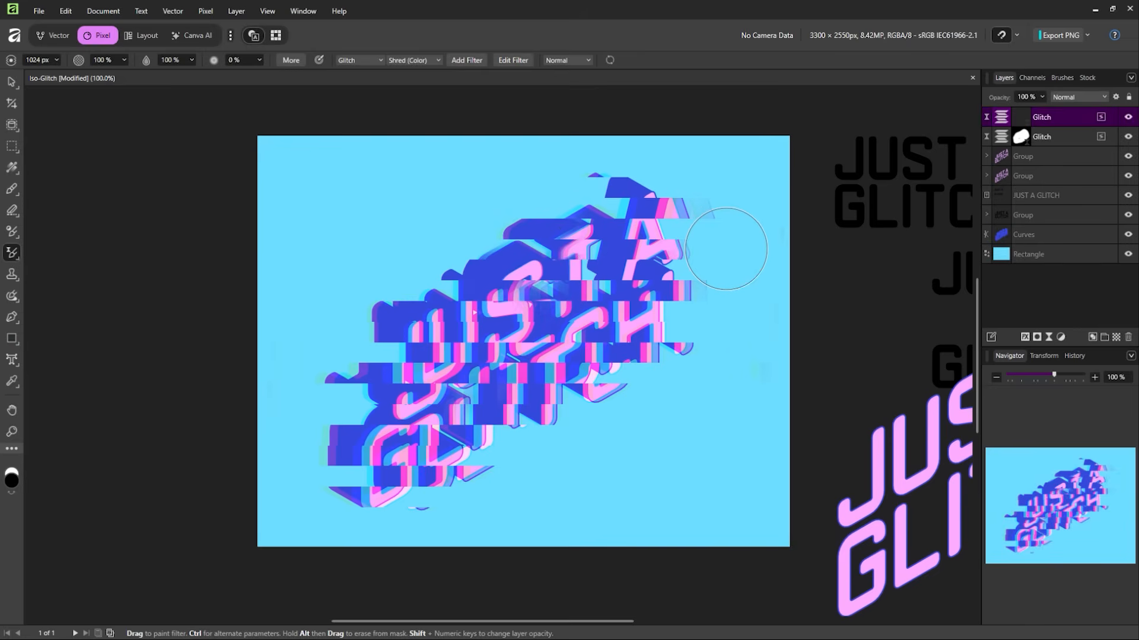
- Undo the additional Shred (Color) glitch strokes painted over the lettering
{"action": "key", "text": "ctrl+z"}
{"action": "mouse_move", "coordinate": [460, 255]}
{"action": "left_mouse_down"}
{"action": "mouse_move", "coordinate": [607, 272]}
{"action": "mouse_move", "coordinate": [462, 331]}
{"action": "left_mouse_up"}
{"action": "key", "text": "ctrl+z"}
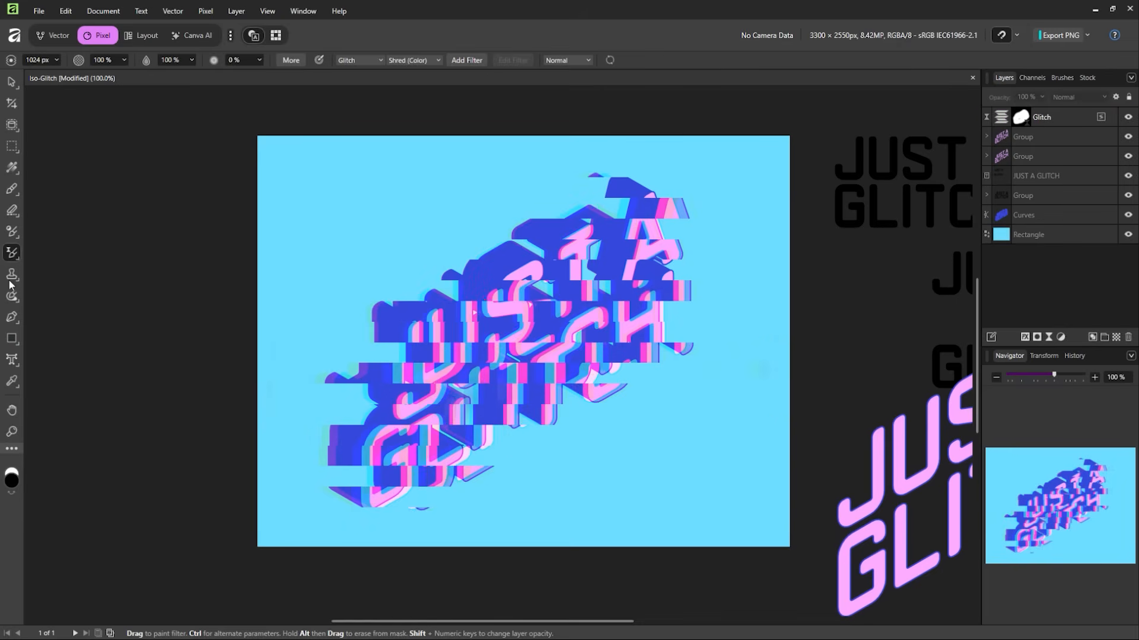
- Try erasing parts of the Glitch layer's mask across the lettering with the Erase Brush, undoing each stroke
{"action": "left_click", "coordinate": [12, 210]}
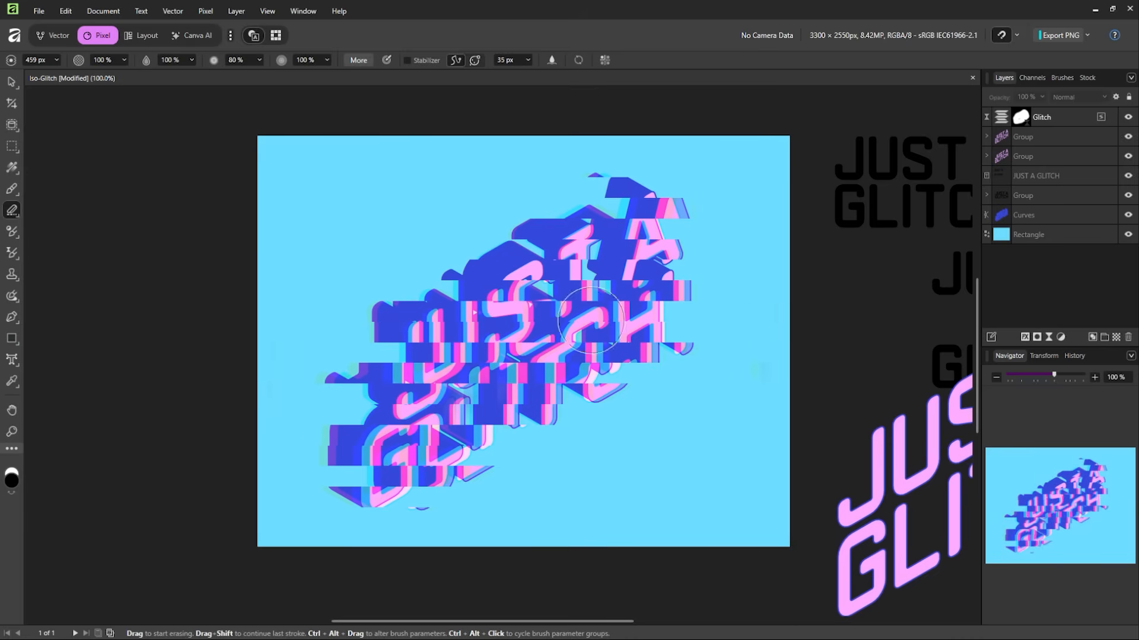
{"action": "left_click", "coordinate": [1057, 116]}
{"action": "mouse_move", "coordinate": [477, 323]}
{"action": "left_mouse_down"}
{"action": "mouse_move", "coordinate": [406, 361]}
{"action": "mouse_move", "coordinate": [395, 329]}
{"action": "mouse_move", "coordinate": [410, 340]}
{"action": "mouse_move", "coordinate": [383, 414]}
{"action": "mouse_move", "coordinate": [304, 427]}
{"action": "mouse_move", "coordinate": [351, 466]}
{"action": "mouse_move", "coordinate": [505, 456]}
{"action": "mouse_move", "coordinate": [410, 468]}
{"action": "mouse_move", "coordinate": [496, 412]}
{"action": "mouse_move", "coordinate": [423, 414]}
{"action": "mouse_move", "coordinate": [531, 321]}
{"action": "mouse_move", "coordinate": [539, 400]}
{"action": "mouse_move", "coordinate": [697, 293]}
{"action": "mouse_move", "coordinate": [495, 403]}
{"action": "mouse_move", "coordinate": [617, 309]}
{"action": "left_mouse_up"}
{"action": "key", "text": "ctrl+z"}
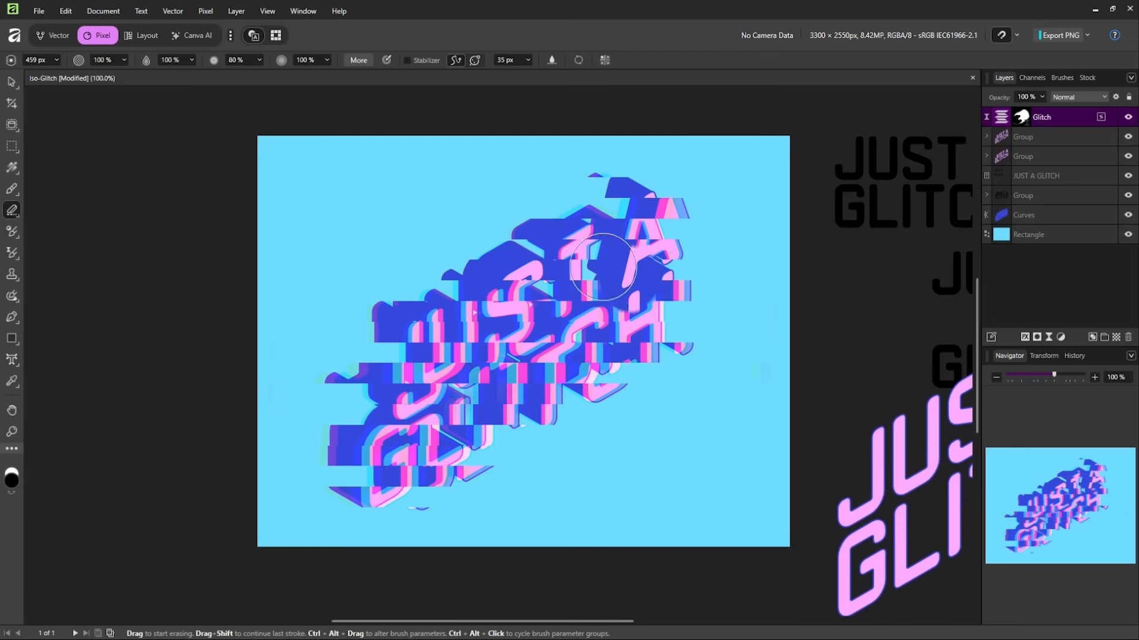
{"action": "key", "text": "ctrl+d"}
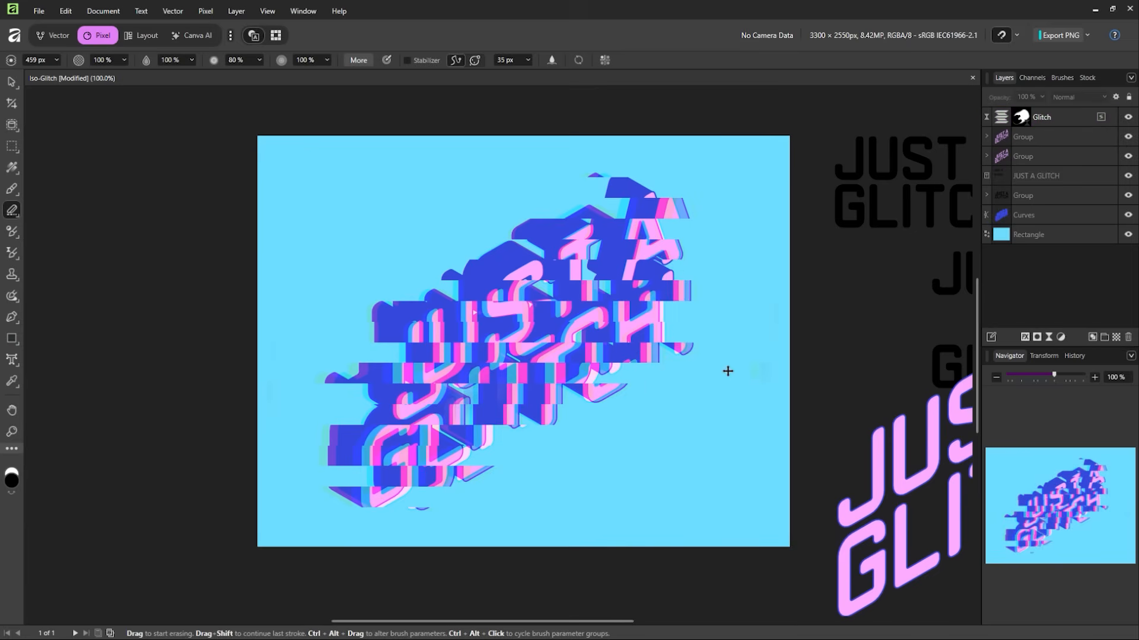
{"action": "left_click", "coordinate": [1067, 127]}
{"action": "mouse_move", "coordinate": [593, 196]}
{"action": "left_mouse_down"}
{"action": "mouse_move", "coordinate": [632, 225]}
{"action": "mouse_move", "coordinate": [623, 238]}
{"action": "mouse_move", "coordinate": [668, 276]}
{"action": "mouse_move", "coordinate": [484, 309]}
{"action": "mouse_move", "coordinate": [347, 403]}
{"action": "mouse_move", "coordinate": [595, 421]}
{"action": "left_mouse_up"}
{"action": "key", "text": "ctrl+z"}
{"action": "mouse_move", "coordinate": [413, 526]}
{"action": "left_mouse_down"}
{"action": "mouse_move", "coordinate": [517, 400]}
{"action": "mouse_move", "coordinate": [483, 143]}
{"action": "left_mouse_up"}
{"action": "key", "text": "ctrl+z"}
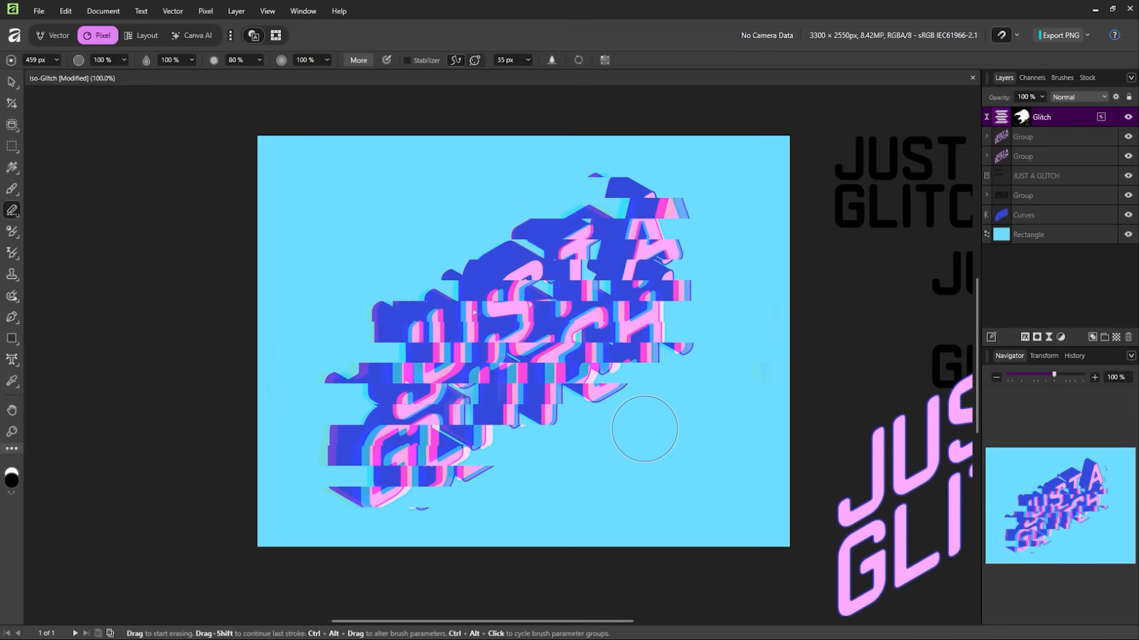
- Leave the Erase Brush for the Move tool, deselect the Glitch layer and switch to the Vector workspace
{"action": "left_click", "coordinate": [10, 83]}
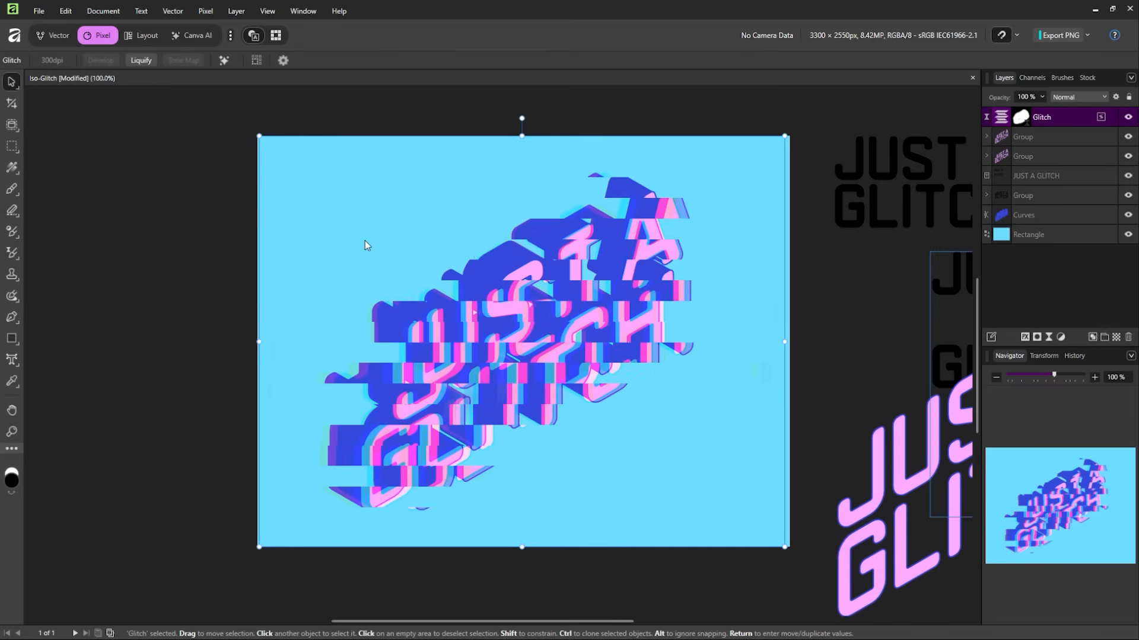
{"action": "left_click", "coordinate": [197, 305]}
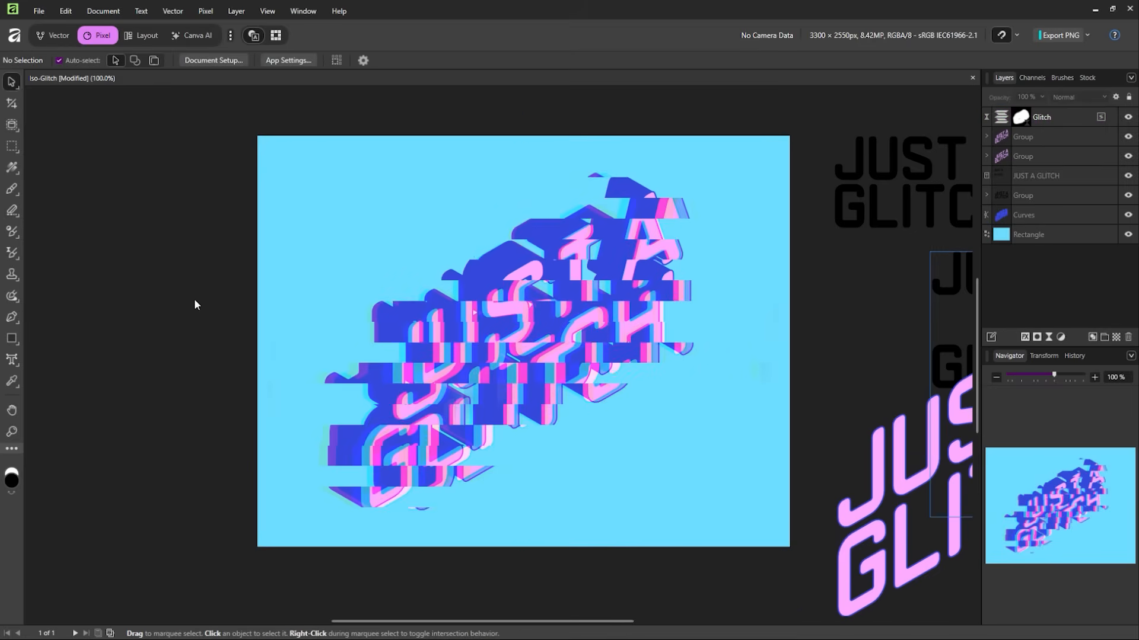
{"action": "left_click", "coordinate": [55, 37]}
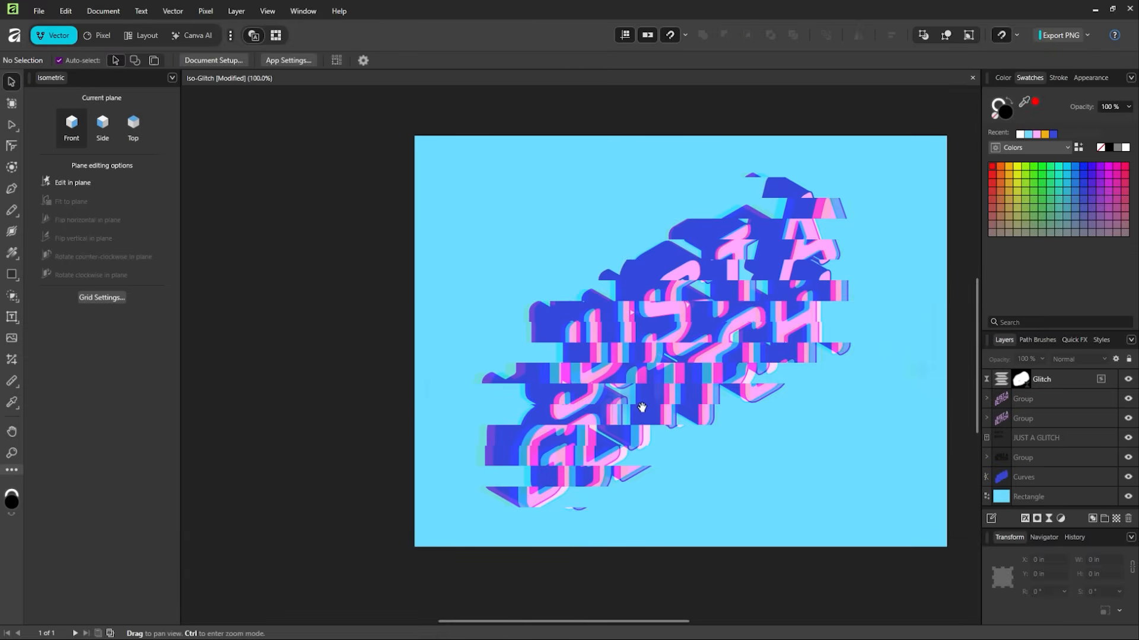
- Try moving the Glitch layer down the artboard and then off toward the pasteboard, undoing each move
{"action": "left_click_drag", "start_coordinate": [641, 407], "coordinate": [506, 373]}
{"action": "left_click", "coordinate": [506, 372]}
{"action": "key", "text": "z"}
{"action": "left_click", "coordinate": [520, 334], "text": "alt"}
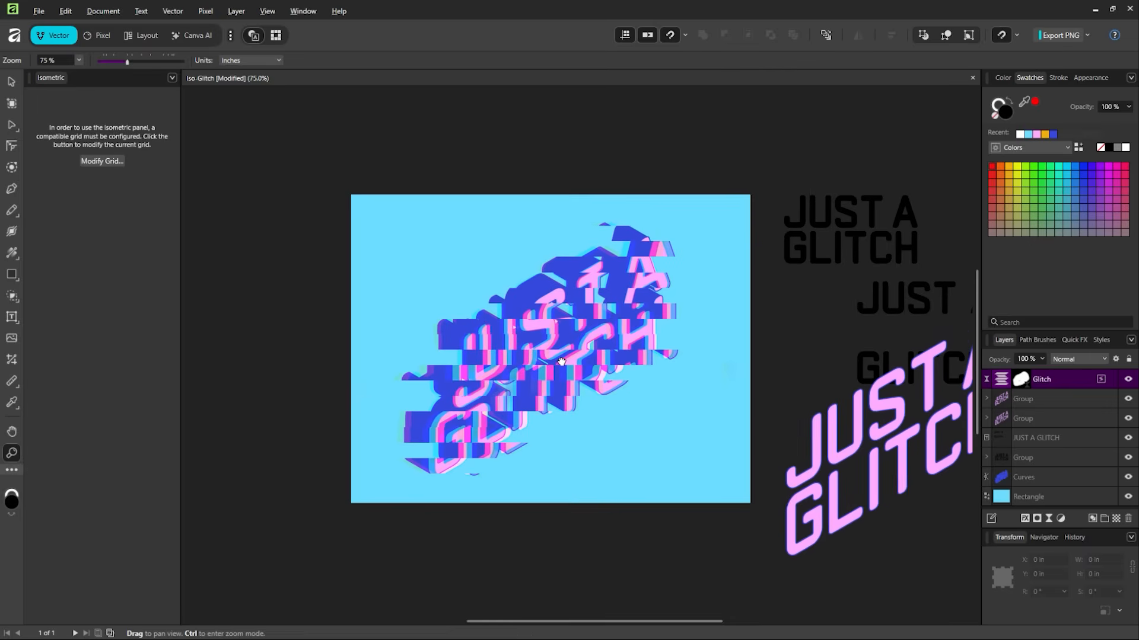
{"action": "left_click", "coordinate": [10, 83]}
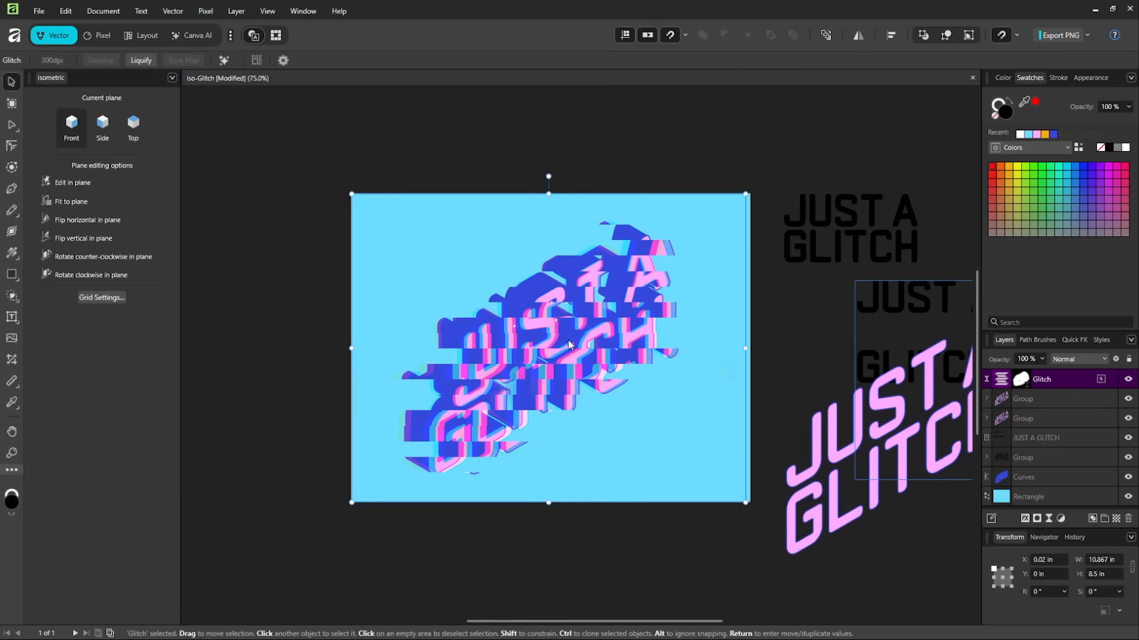
{"action": "left_click_drag", "start_coordinate": [579, 350], "coordinate": [568, 452]}
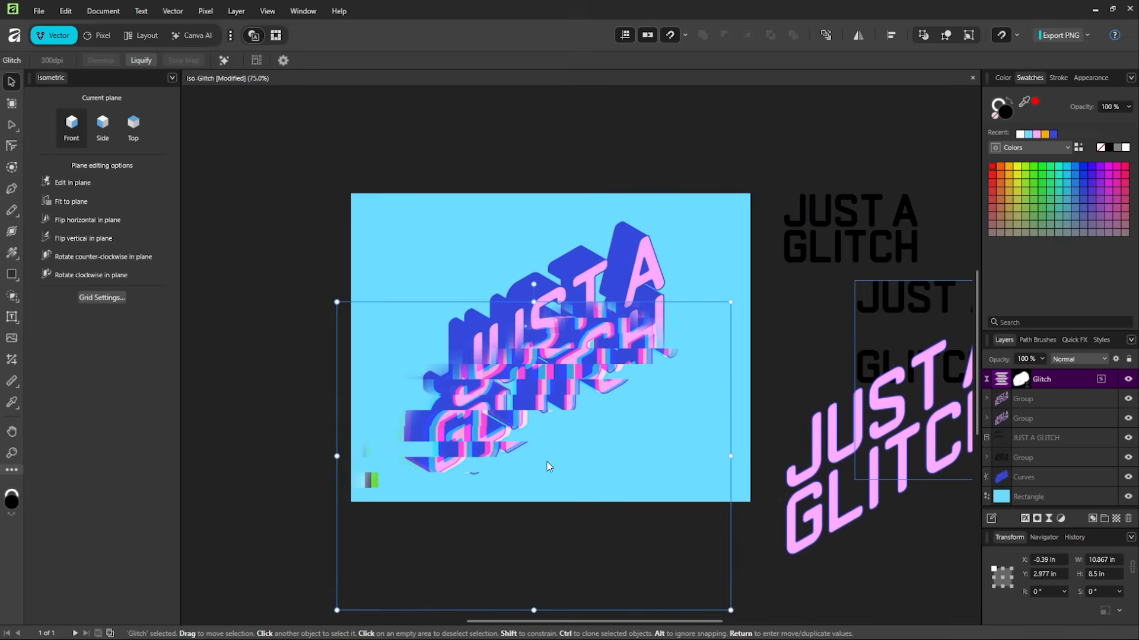
{"action": "key", "text": "ctrl+z"}
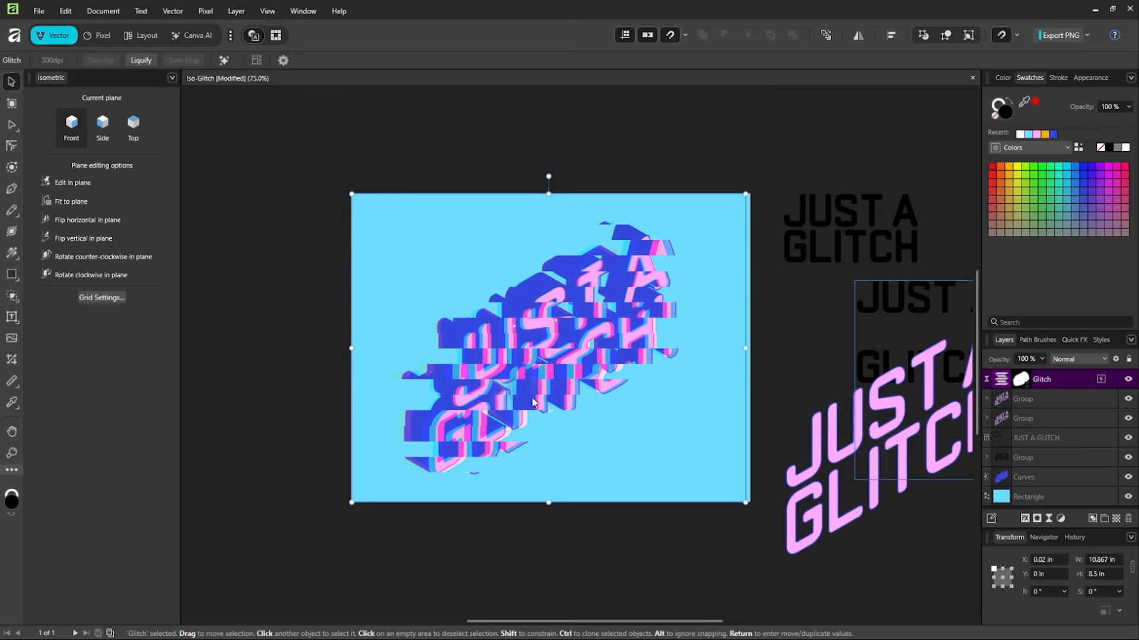
{"action": "left_click_drag", "start_coordinate": [584, 378], "coordinate": [879, 269]}
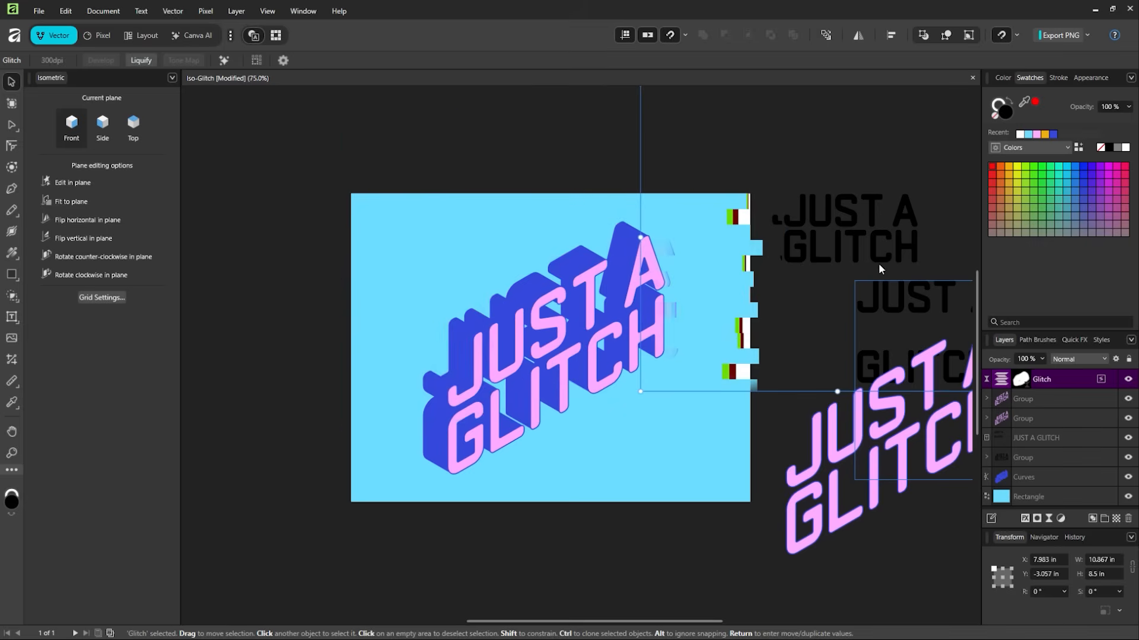
{"action": "key", "text": "ctrl+z"}
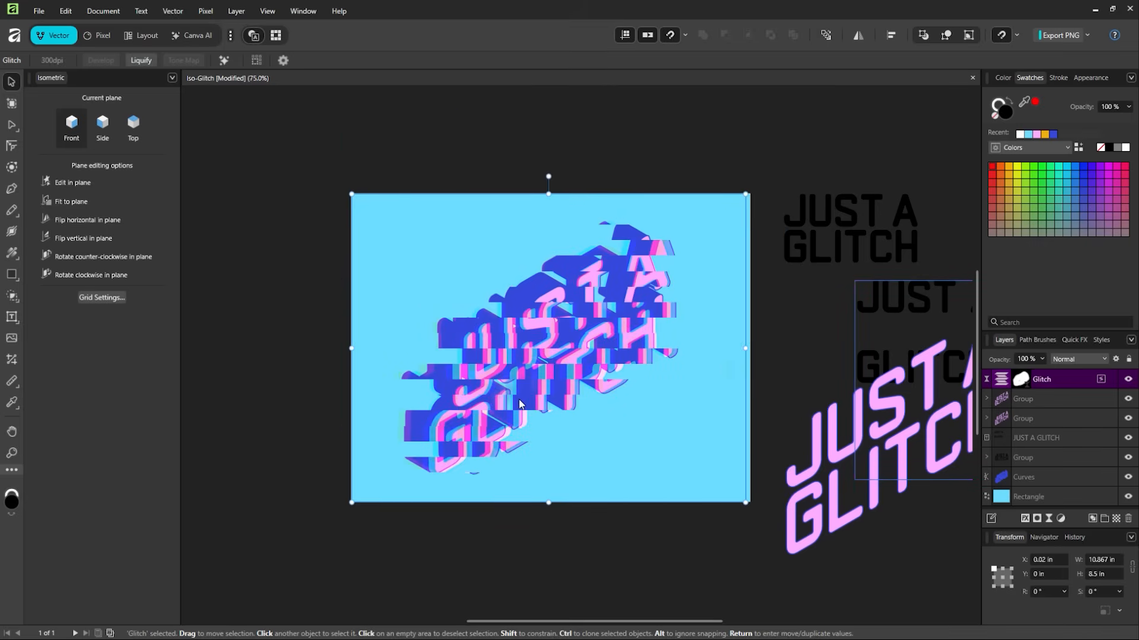
{"action": "left_click", "coordinate": [544, 527]}
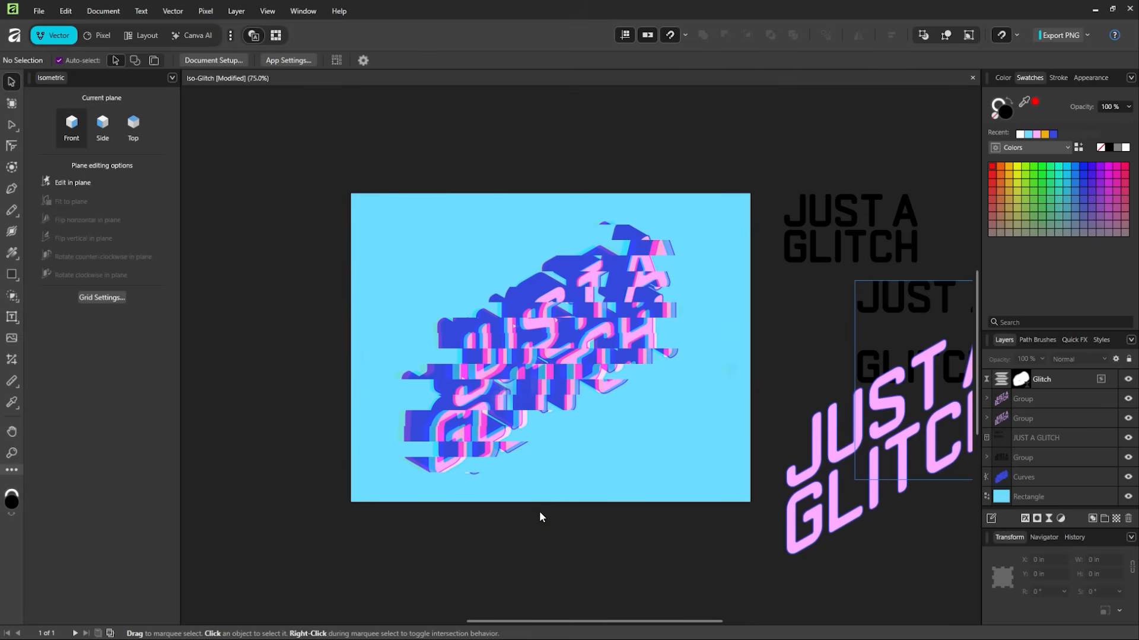
- Move the pink isometric JUST A GLITCH group from the pasteboard onto the glitched lettering, at X 2.648 in, Y 4.25 in
{"action": "left_click_drag", "start_coordinate": [795, 527], "coordinate": [663, 549]}
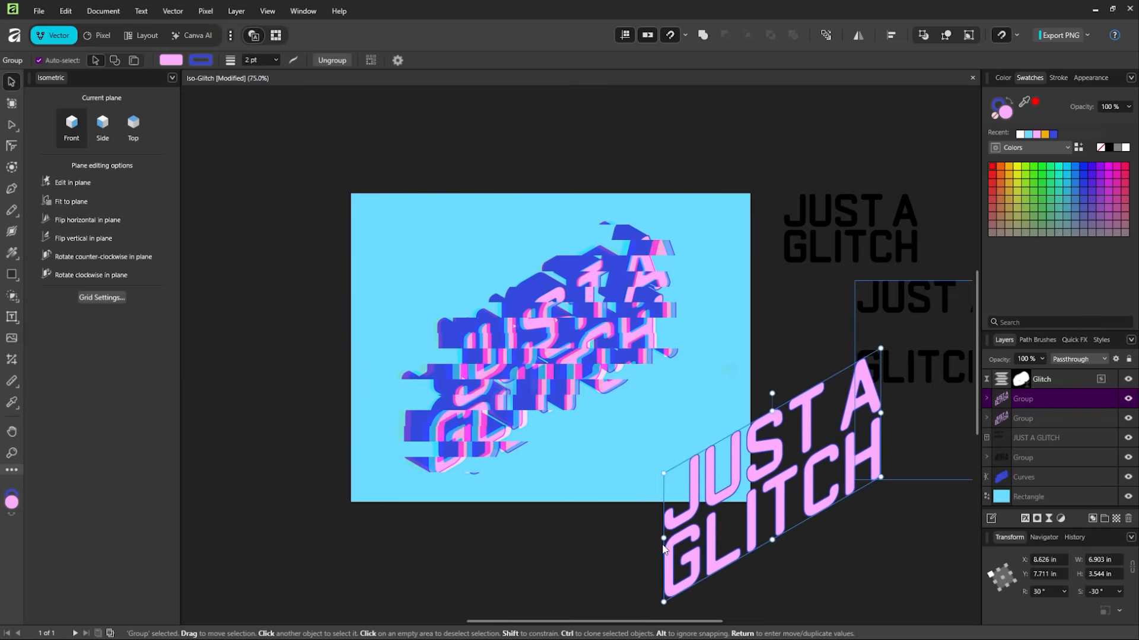
{"action": "left_click", "coordinate": [589, 540]}
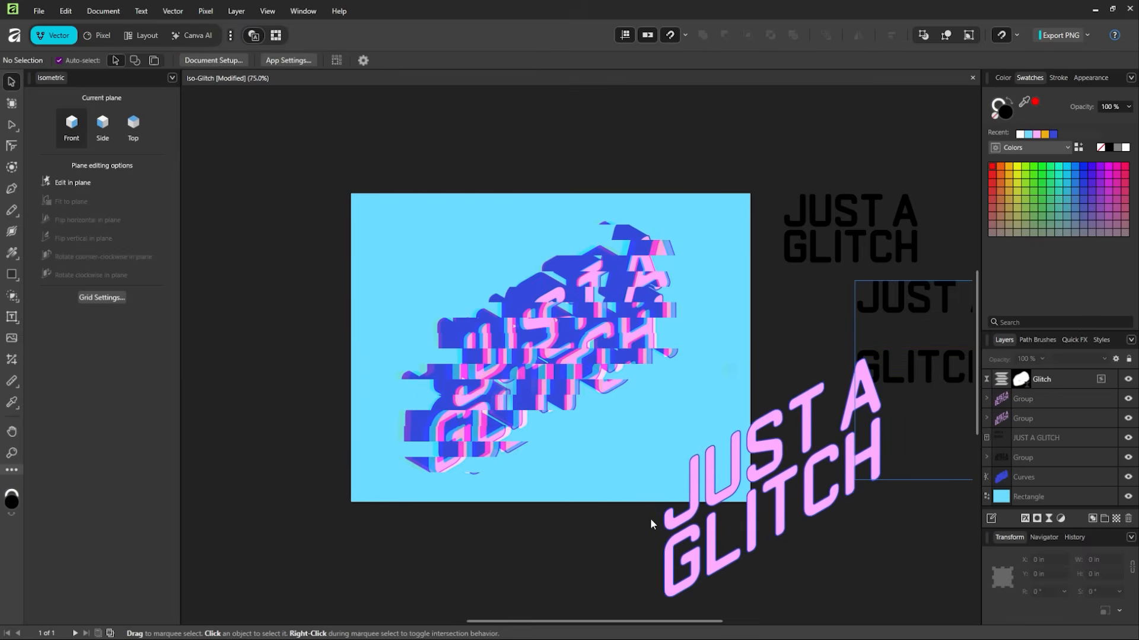
{"action": "key", "text": "z"}
{"action": "left_click_drag", "start_coordinate": [537, 356], "coordinate": [540, 386]}
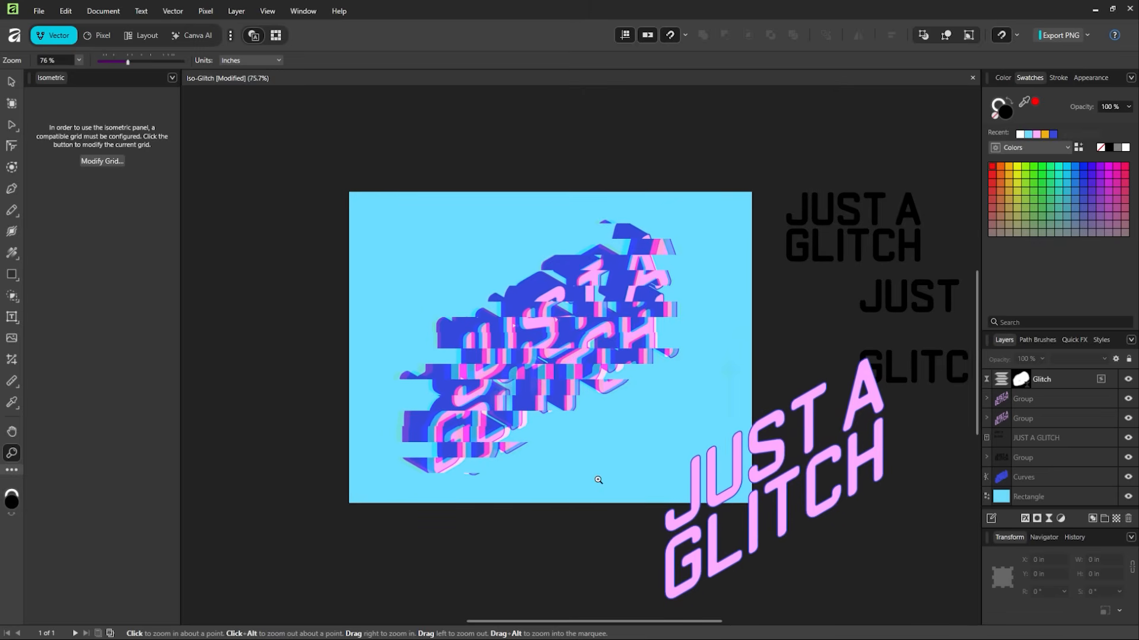
{"action": "left_click", "coordinate": [10, 83]}
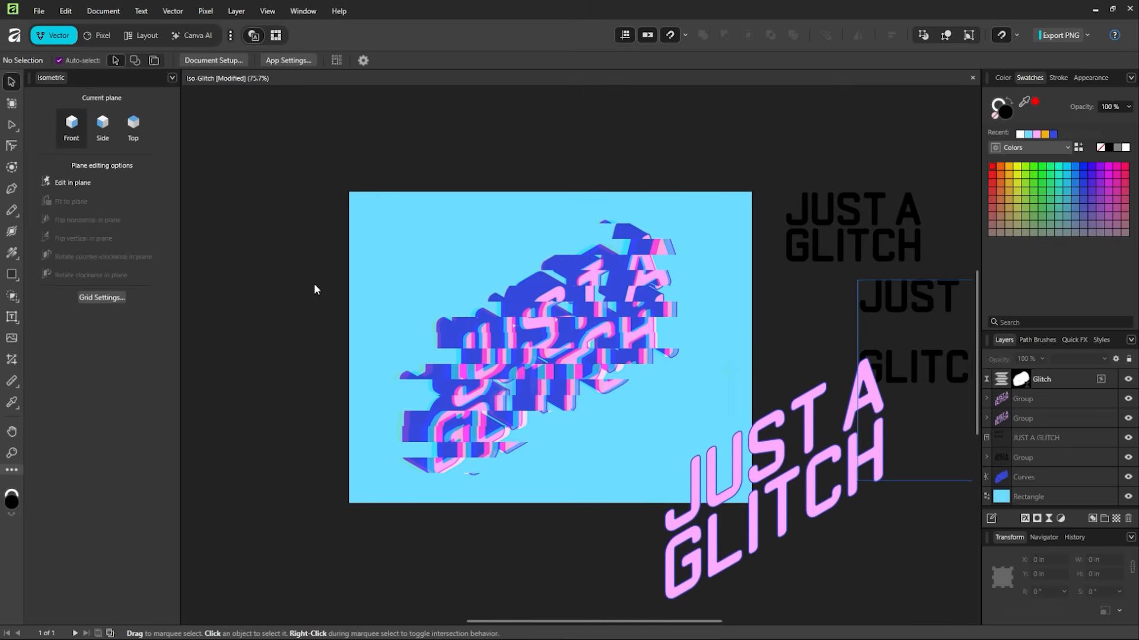
{"action": "left_click", "coordinate": [780, 518]}
{"action": "left_click_drag", "start_coordinate": [778, 518], "coordinate": [555, 387]}
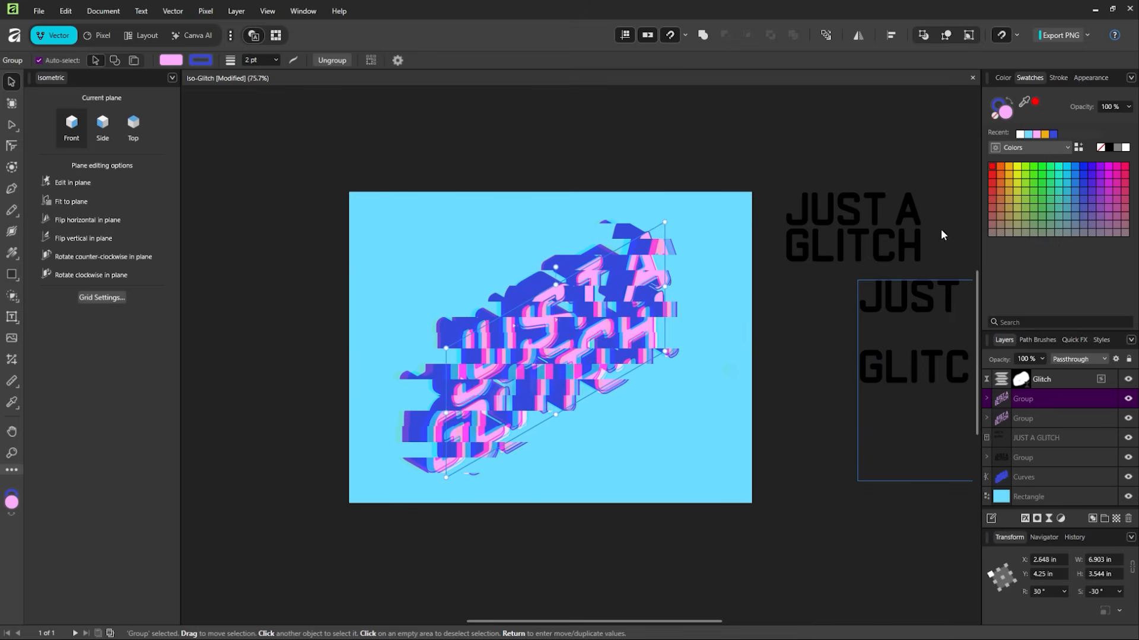
- Recolour the moved lettering group's fill to pale yellow and shift it slightly to X 2.6 in, Y 4.125 in
{"action": "left_click", "coordinate": [1044, 135]}
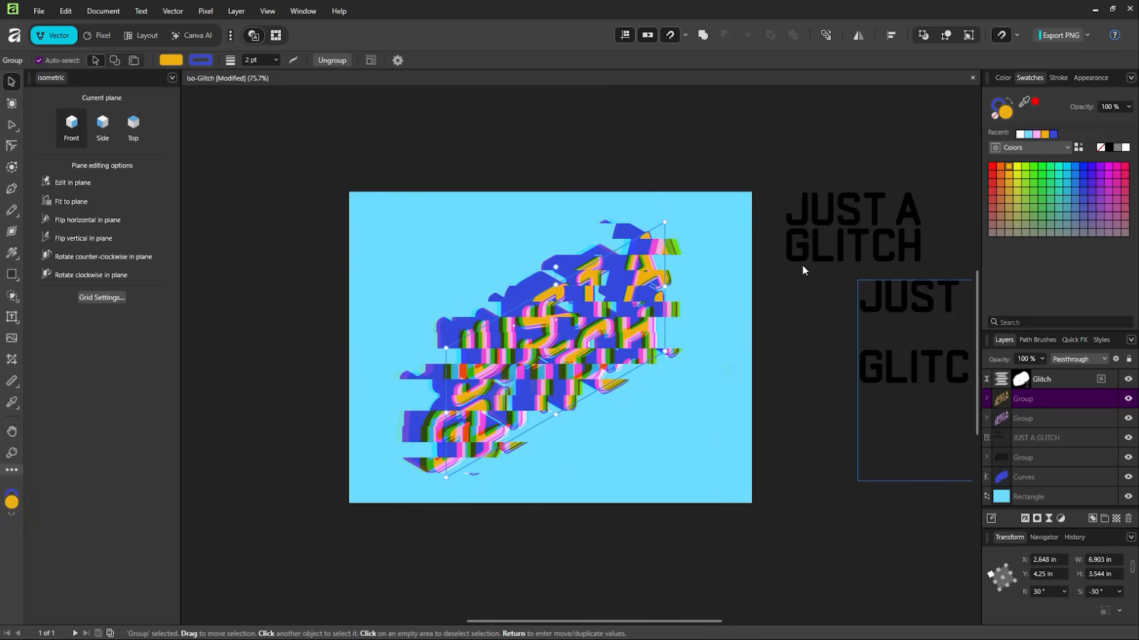
{"action": "left_click", "coordinate": [1016, 166]}
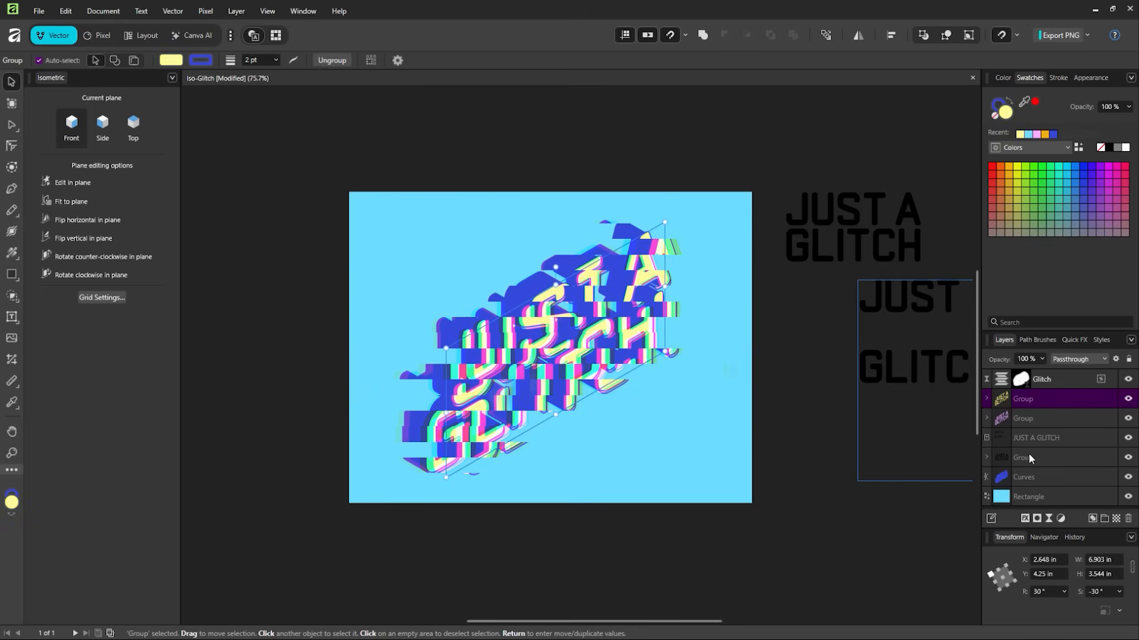
{"action": "mouse_move", "coordinate": [632, 343]}
{"action": "left_mouse_down"}
{"action": "mouse_move", "coordinate": [619, 333]}
{"action": "mouse_move", "coordinate": [632, 338]}
{"action": "left_mouse_up"}
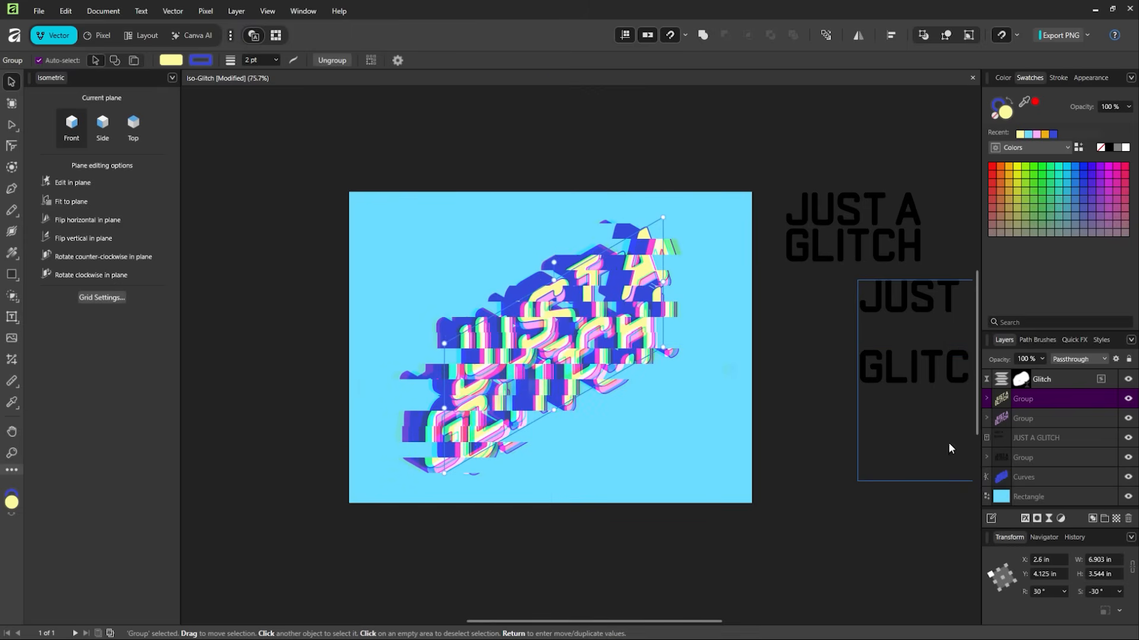
- Place the yellow lettering group above the Glitch layer and try shifting it to X 2.648 in, Y 4.545 in
{"action": "left_click_drag", "start_coordinate": [1053, 390], "coordinate": [1061, 372]}
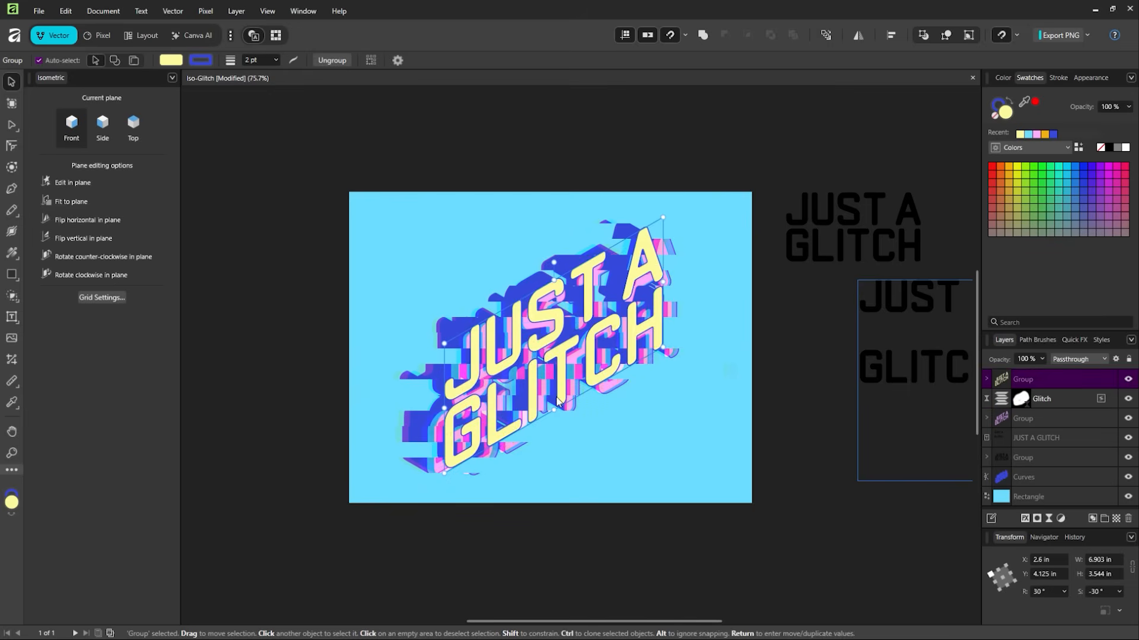
{"action": "left_click_drag", "start_coordinate": [568, 401], "coordinate": [594, 385]}
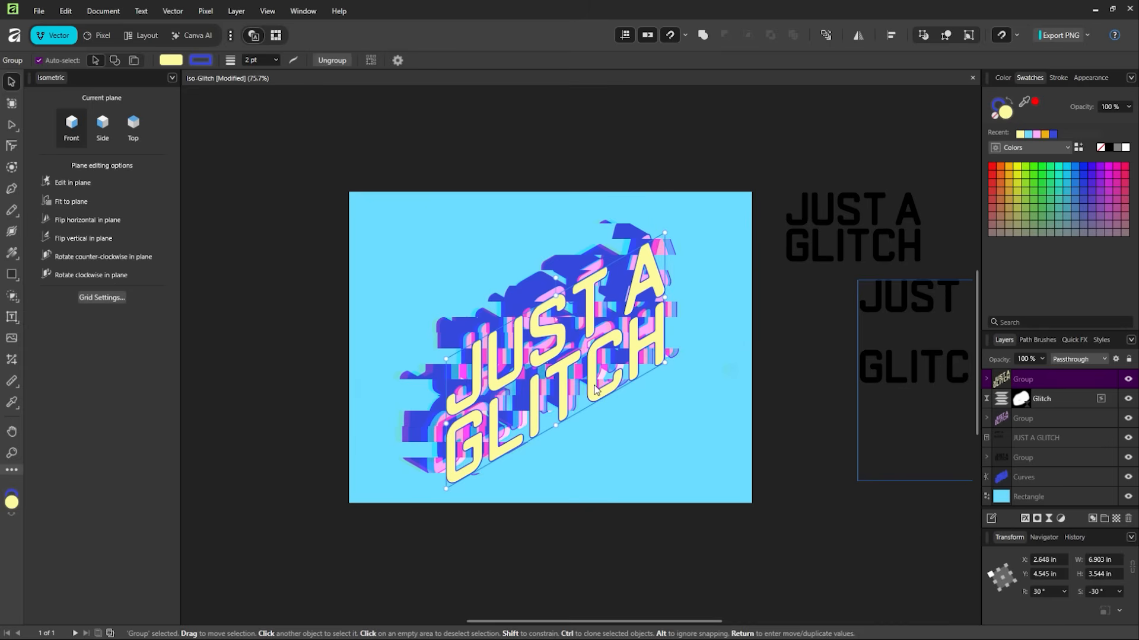
{"action": "left_click", "coordinate": [761, 537]}
{"action": "key", "text": "ctrl+z"}
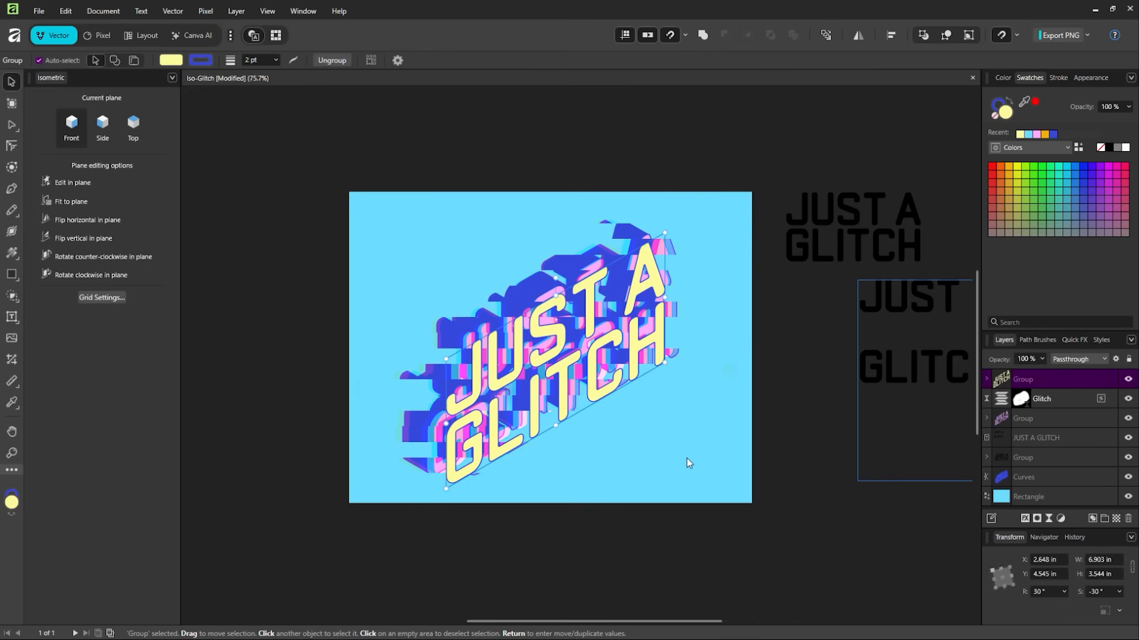
{"action": "key", "text": "ctrl+z"}
{"action": "key", "text": "ctrl+z"}
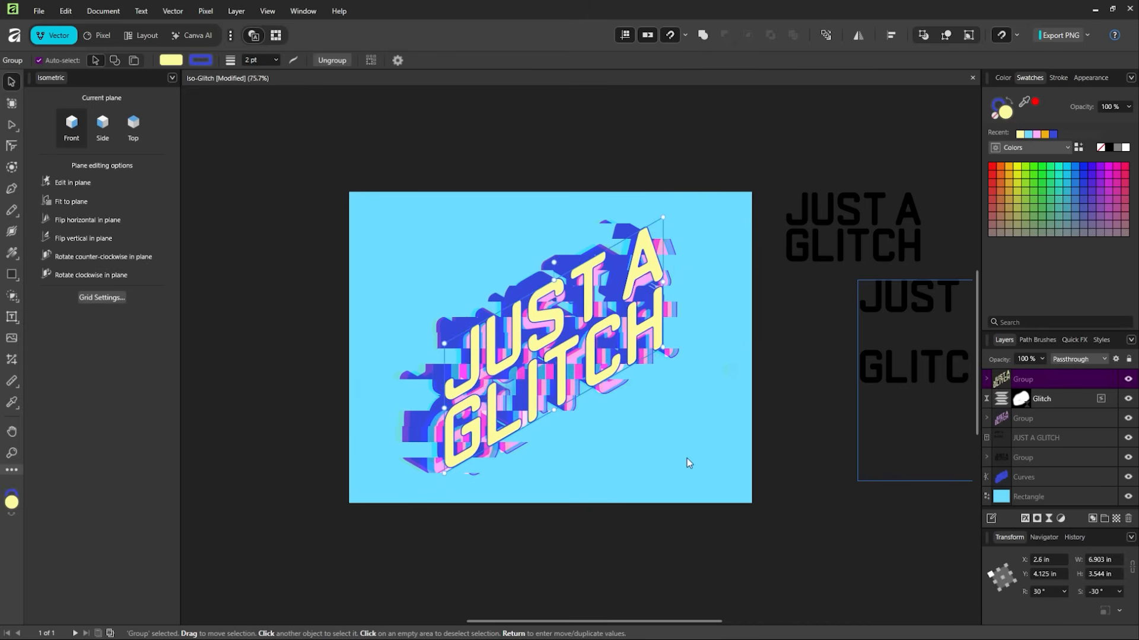
- Shift the yellow lettering group to X 2.511 in, Y 4.411 in and put it back below the Glitch layer
{"action": "left_click_drag", "start_coordinate": [563, 389], "coordinate": [558, 399]}
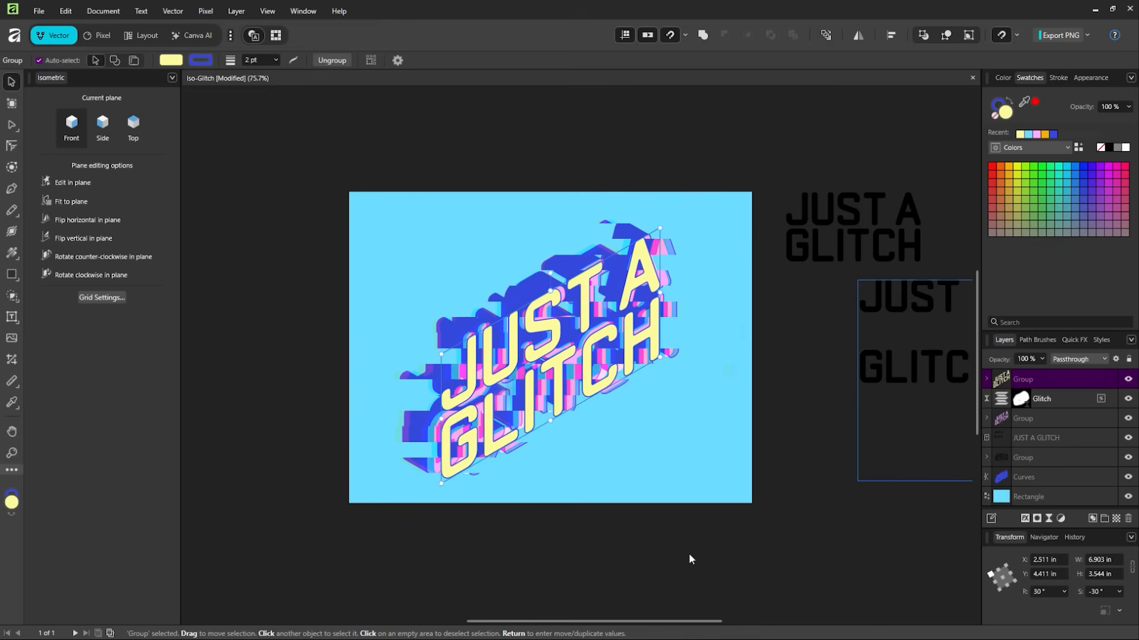
{"action": "left_click_drag", "start_coordinate": [1051, 379], "coordinate": [1044, 409]}
- Change the yellow lettering group's fill to salmon pink
{"action": "key", "text": "z"}
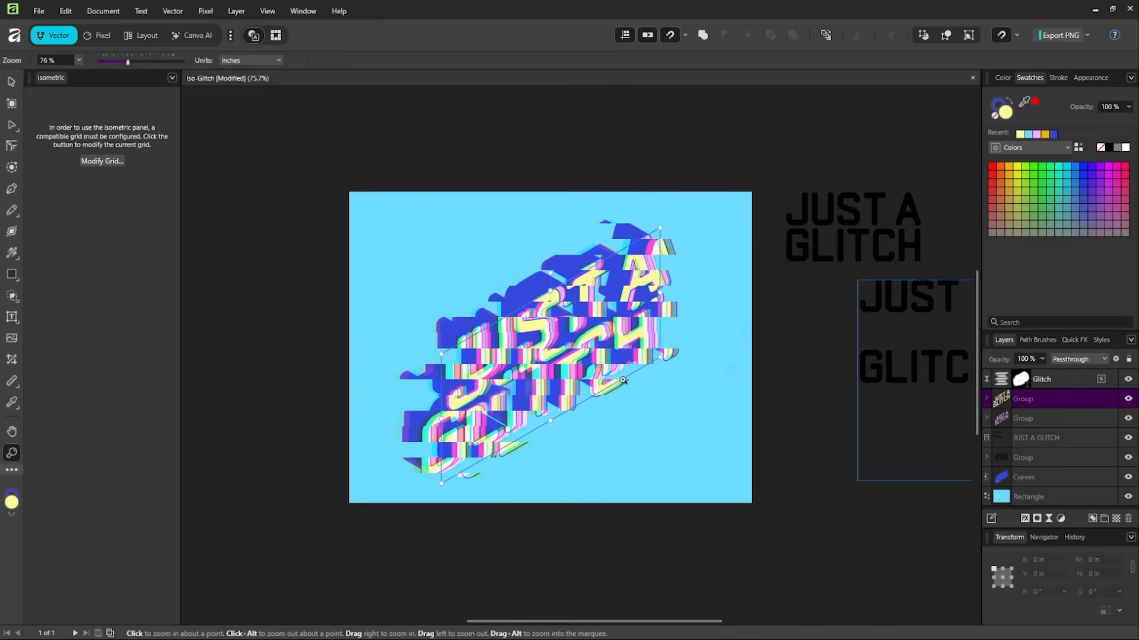
{"action": "left_click_drag", "start_coordinate": [561, 360], "coordinate": [617, 361]}
{"action": "left_click", "coordinate": [14, 86]}
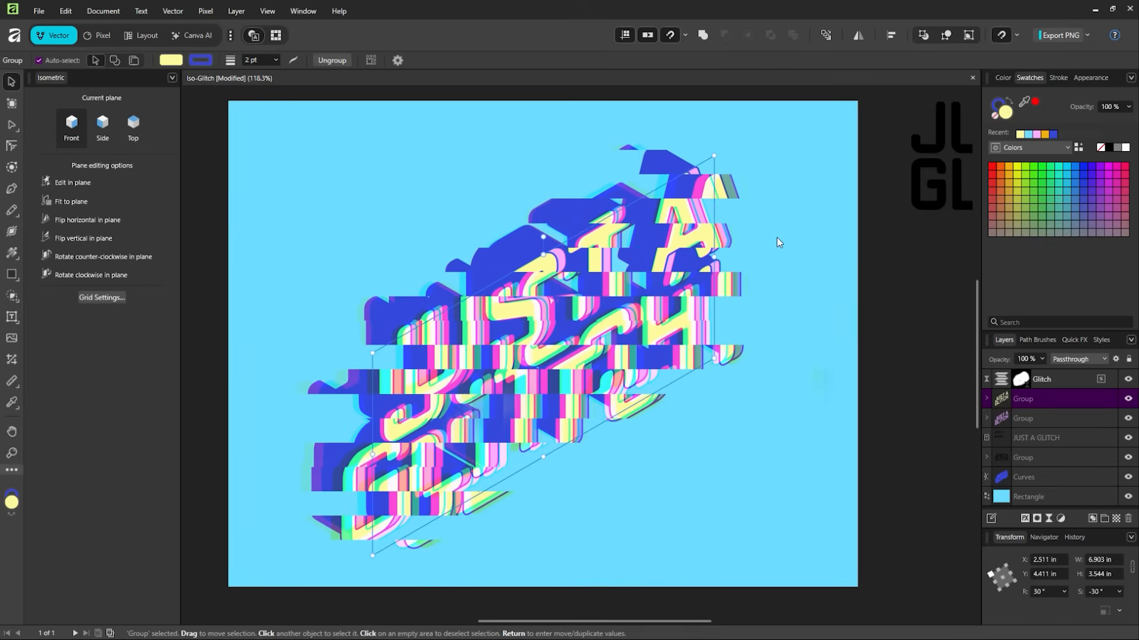
{"action": "left_click_drag", "start_coordinate": [777, 237], "coordinate": [749, 239]}
{"action": "left_click_drag", "start_coordinate": [888, 308], "coordinate": [956, 290]}
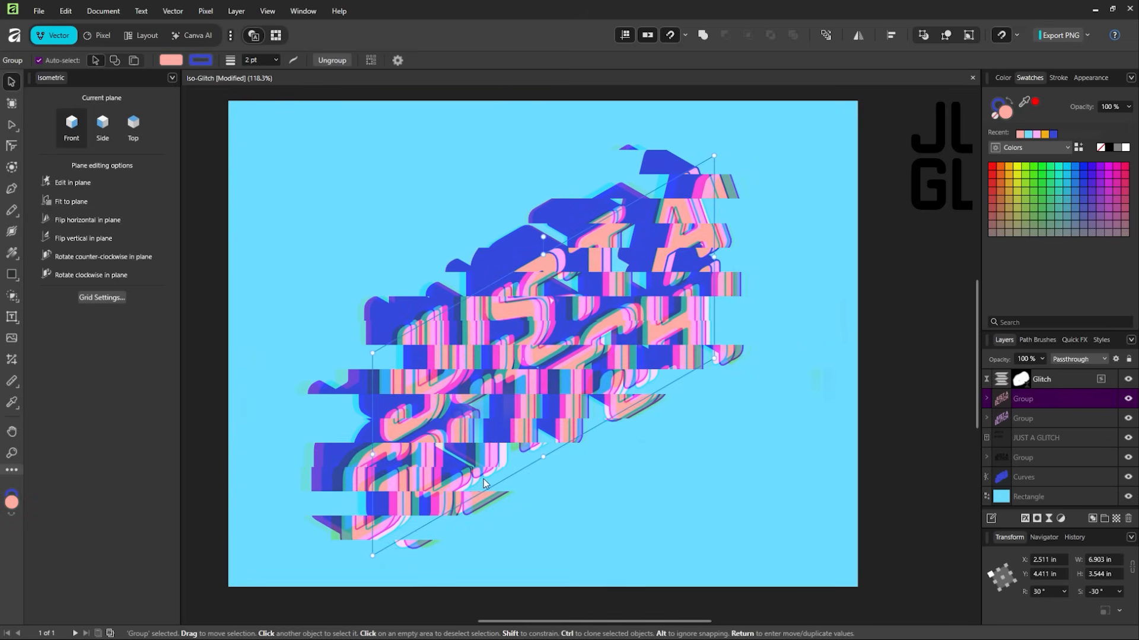
- Nudge the salmon lettering group up to X 2.511 in, Y 4.177 in and deselect it
{"action": "mouse_move", "coordinate": [455, 439]}
{"action": "left_mouse_down"}
{"action": "mouse_move", "coordinate": [495, 430]}
{"action": "mouse_move", "coordinate": [642, 456]}
{"action": "mouse_move", "coordinate": [567, 464]}
{"action": "mouse_move", "coordinate": [482, 400]}
{"action": "mouse_move", "coordinate": [482, 427]}
{"action": "mouse_move", "coordinate": [470, 424]}
{"action": "left_mouse_up"}
{"action": "key", "text": "z"}
{"action": "left_click_drag", "start_coordinate": [575, 321], "coordinate": [572, 350]}
{"action": "key", "text": "space"}
{"action": "left_click_drag", "start_coordinate": [572, 350], "coordinate": [592, 365]}
{"action": "left_click", "coordinate": [591, 364]}
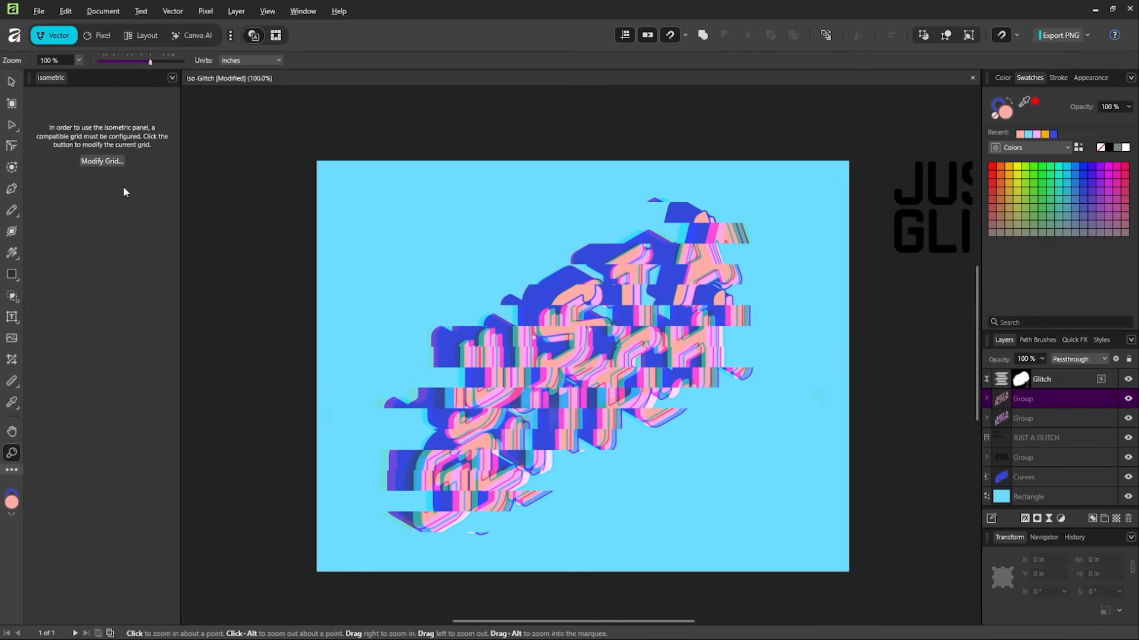
{"action": "left_click", "coordinate": [12, 82]}
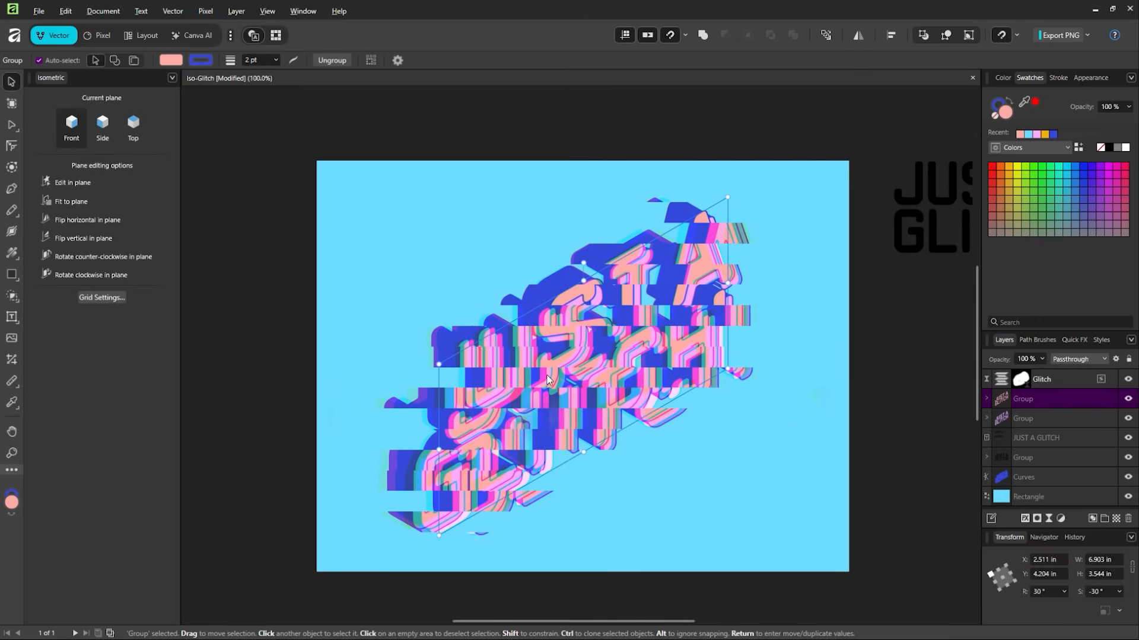
{"action": "left_click_drag", "start_coordinate": [547, 378], "coordinate": [487, 375]}
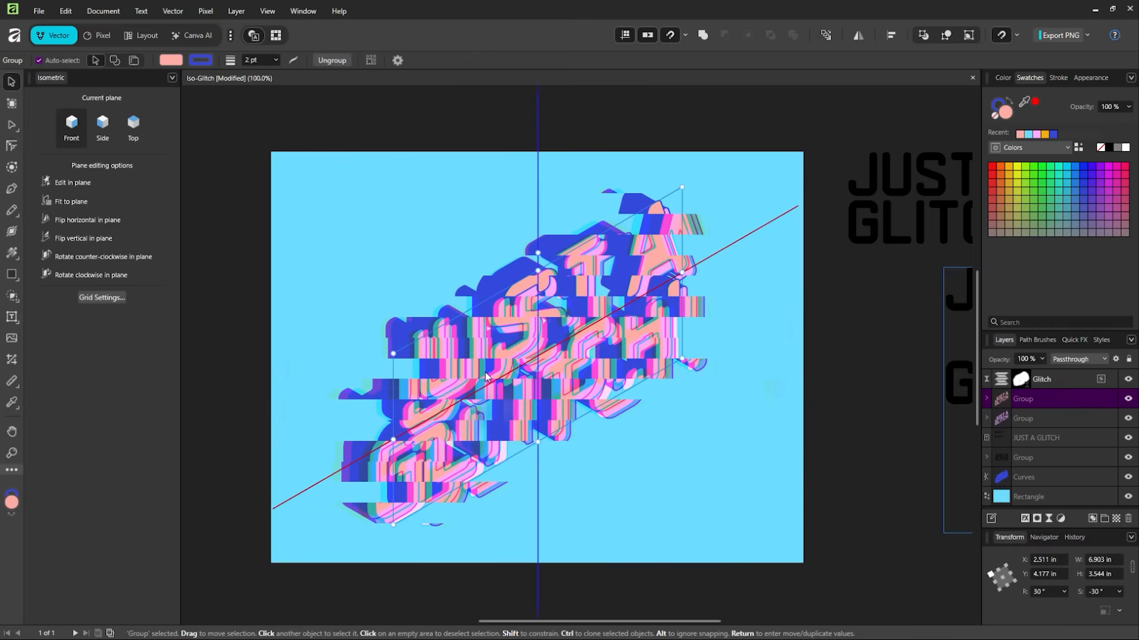
{"action": "left_click", "coordinate": [884, 393]}
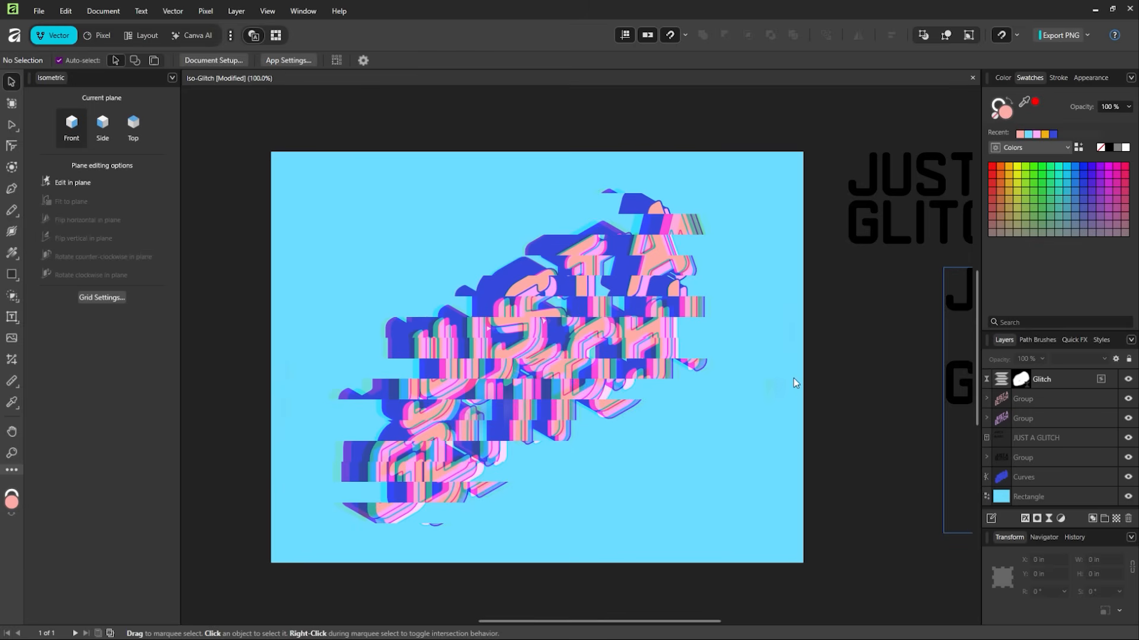
- Move the salmon lettering group off the artboard to about X 11.488 in, Y 4.274 in to compare the design without it
{"action": "left_click", "coordinate": [606, 390]}
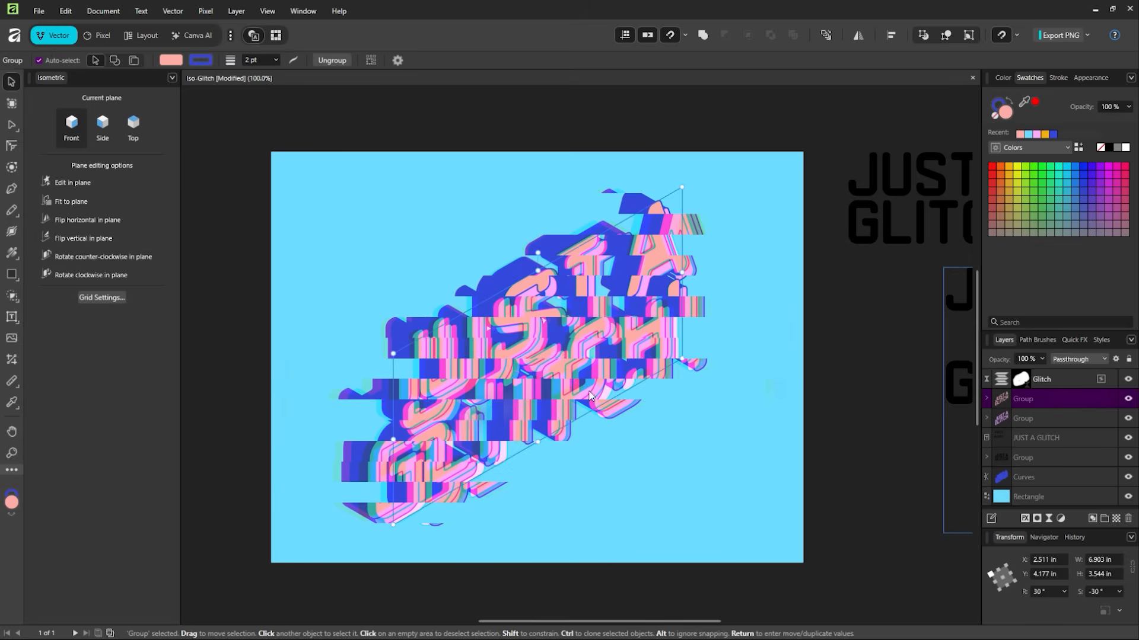
{"action": "left_click_drag", "start_coordinate": [470, 419], "coordinate": [936, 399]}
{"action": "key", "text": "z"}
{"action": "left_click", "coordinate": [559, 366], "text": "alt"}
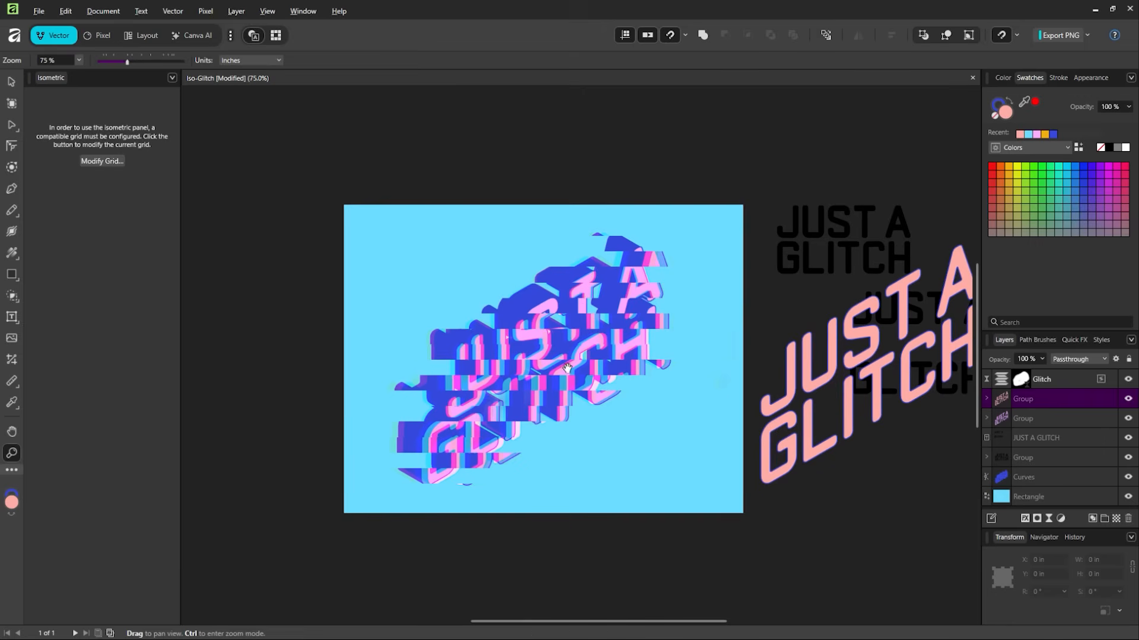
{"action": "left_click", "coordinate": [562, 392]}
{"action": "left_click_drag", "start_coordinate": [479, 435], "coordinate": [453, 420]}
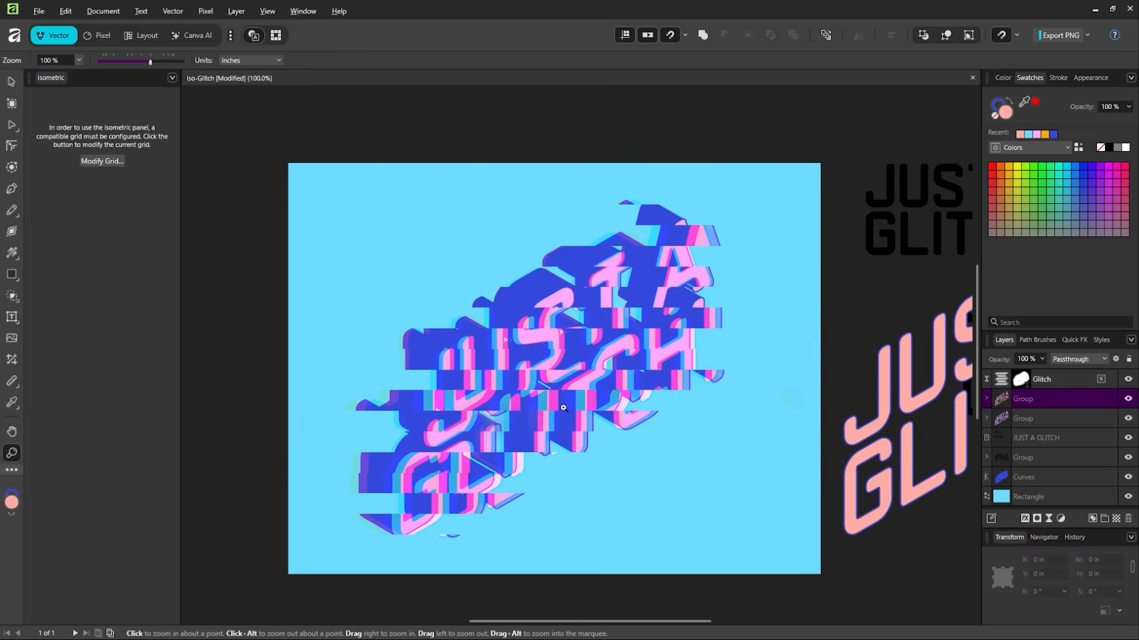
{"action": "mouse_move", "coordinate": [597, 408]}
{"action": "left_mouse_down"}
{"action": "mouse_move", "coordinate": [562, 408]}
{"action": "mouse_move", "coordinate": [592, 401]}
{"action": "left_mouse_up"}
{"action": "left_click", "coordinate": [11, 83]}
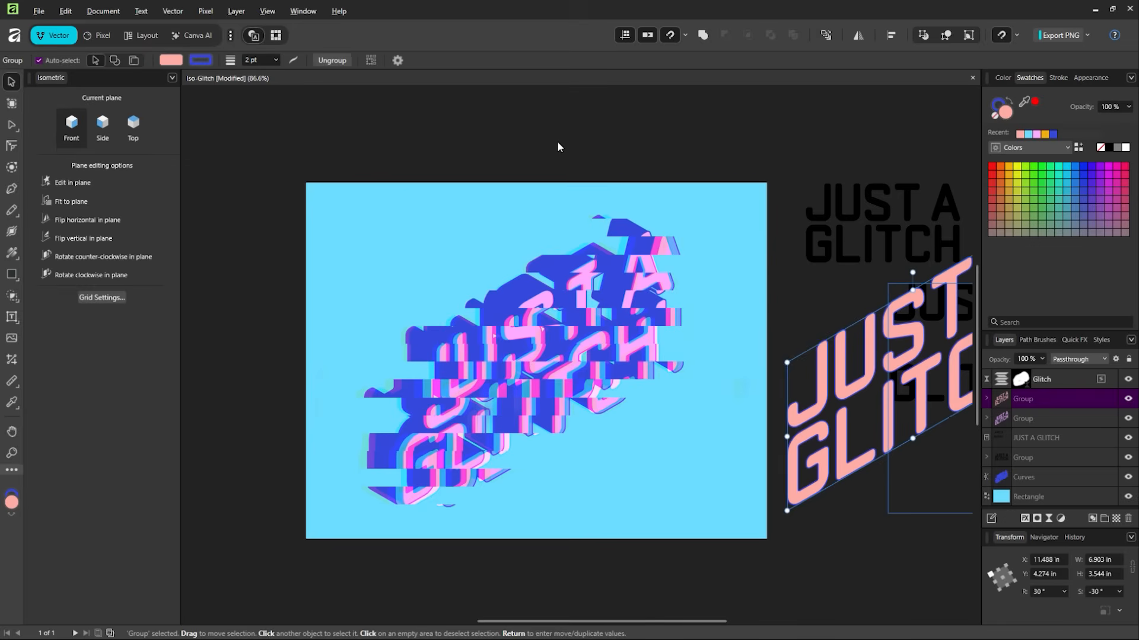
- Bring the salmon lettering group partly back onto the artboard at about X 6.105 in, Y 4.487 in and turn it into an unfilled salmon outline
{"action": "left_click", "coordinate": [775, 346]}
{"action": "left_click_drag", "start_coordinate": [813, 431], "coordinate": [572, 466]}
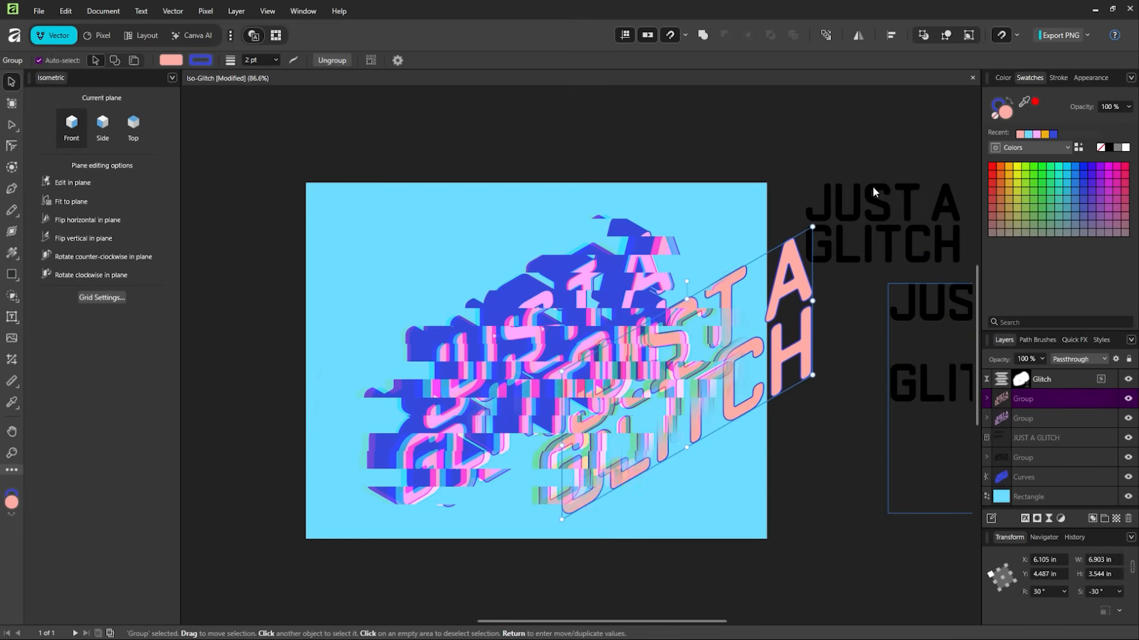
{"action": "left_click", "coordinate": [1012, 104]}
{"action": "left_click", "coordinate": [996, 117]}
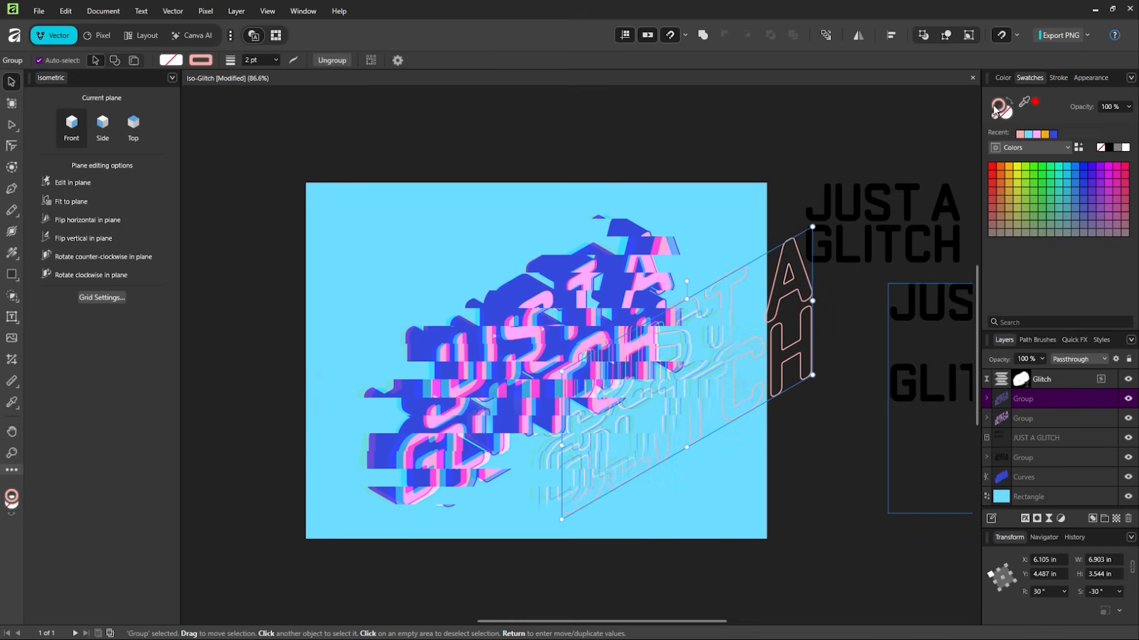
- Place the outlined lettering over the glitched text at about X 2.464 in, Y 4.438 in and make its stroke white
{"action": "left_click_drag", "start_coordinate": [773, 351], "coordinate": [631, 347]}
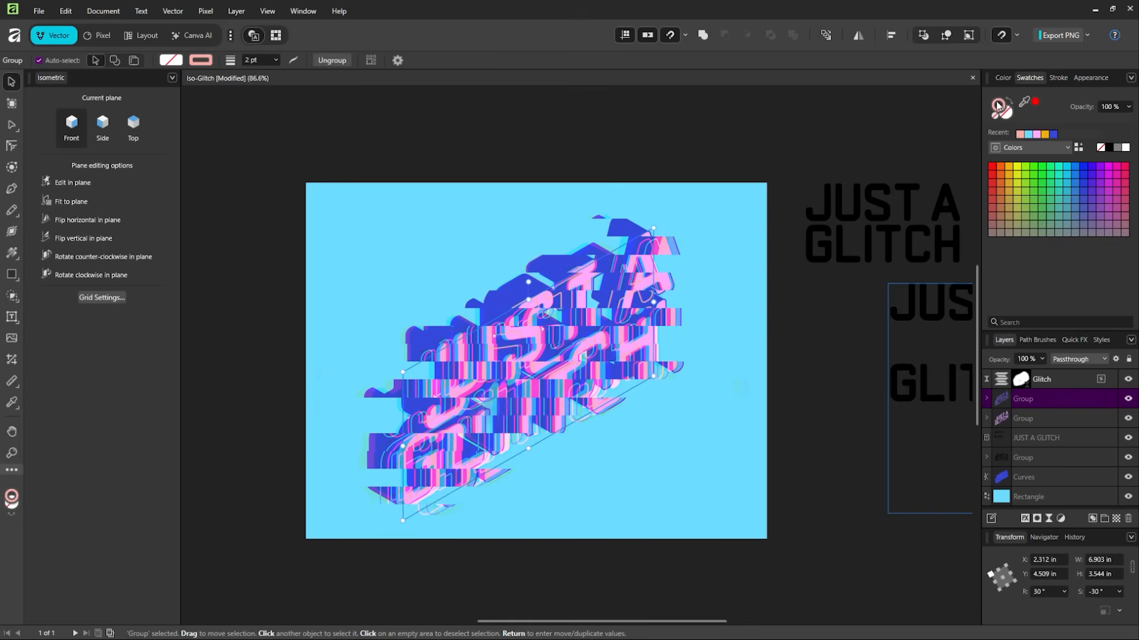
{"action": "left_click", "coordinate": [1125, 147]}
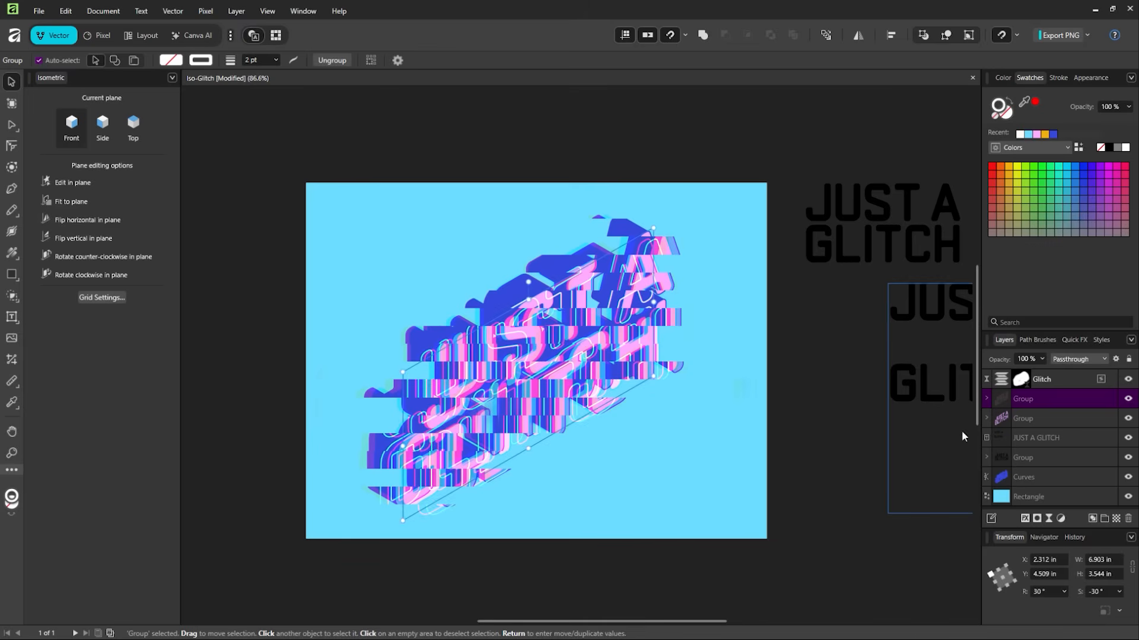
{"action": "mouse_move", "coordinate": [549, 429]}
{"action": "left_mouse_down"}
{"action": "mouse_move", "coordinate": [573, 430]}
{"action": "mouse_move", "coordinate": [555, 423]}
{"action": "left_mouse_up"}
{"action": "left_click", "coordinate": [770, 499]}
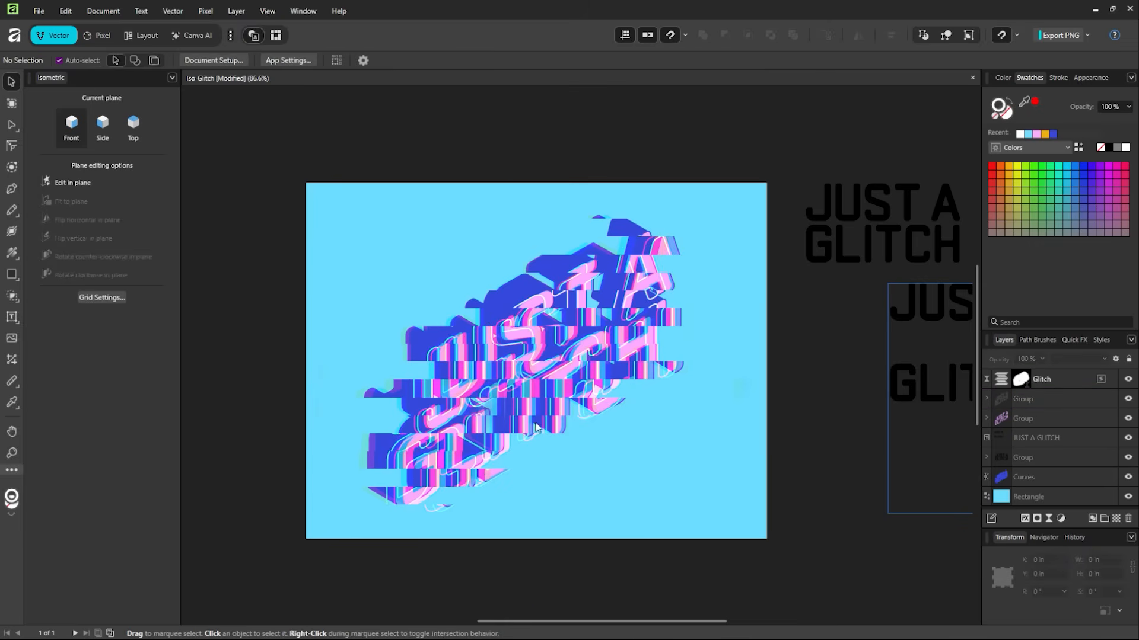
{"action": "left_click_drag", "start_coordinate": [443, 344], "coordinate": [563, 367]}
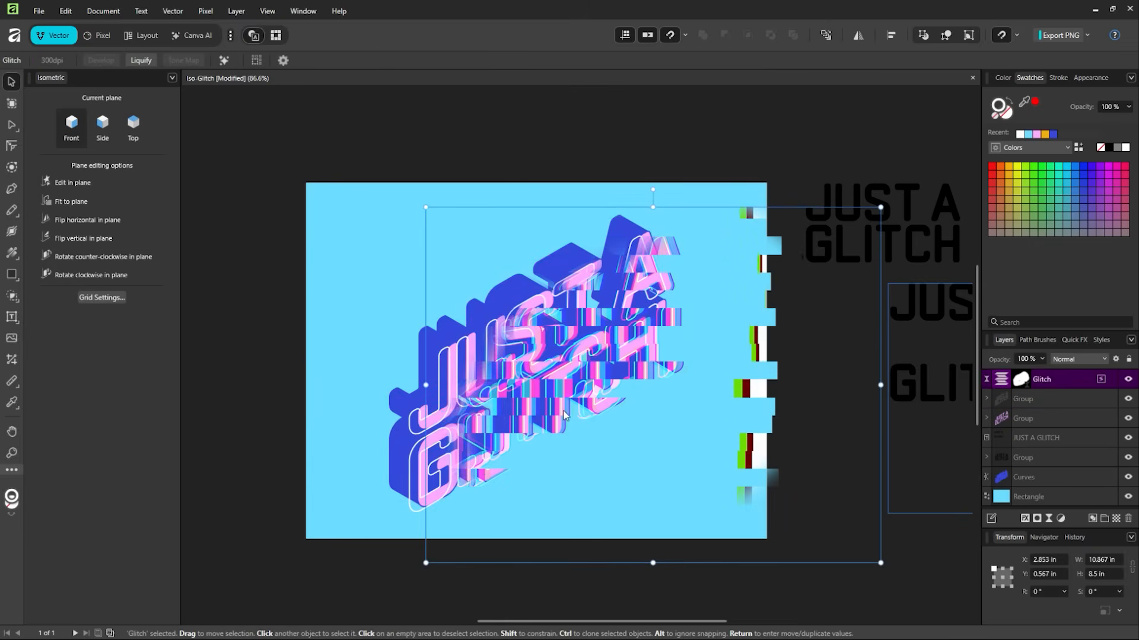
{"action": "key", "text": "ctrl+z"}
{"action": "left_click", "coordinate": [1039, 405]}
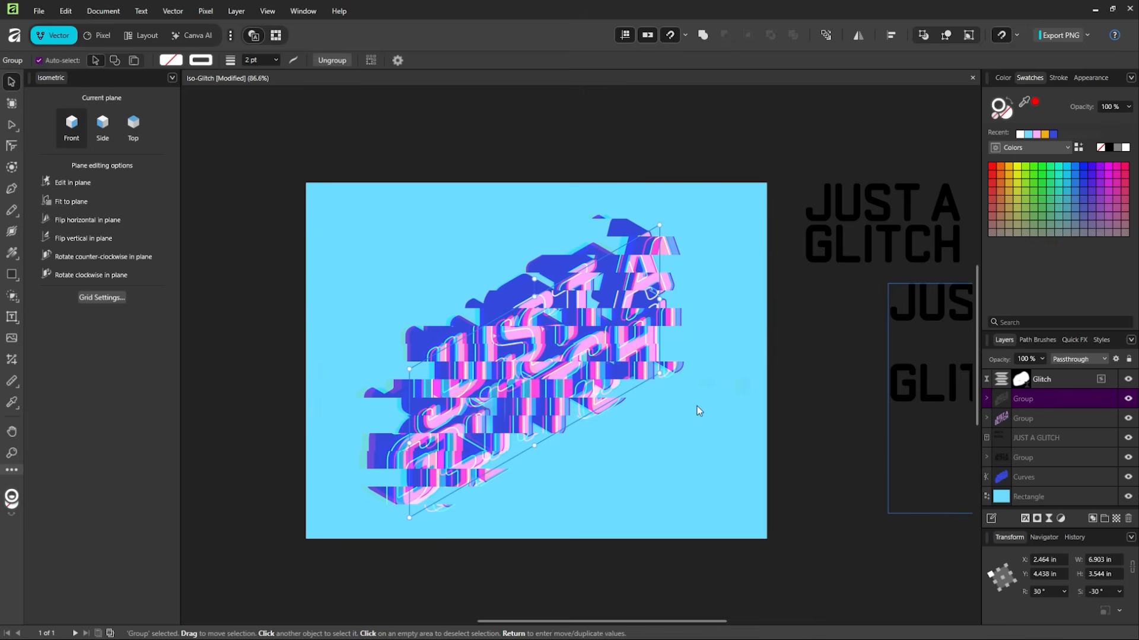
{"action": "left_click", "coordinate": [800, 421]}
{"action": "left_click", "coordinate": [413, 459]}
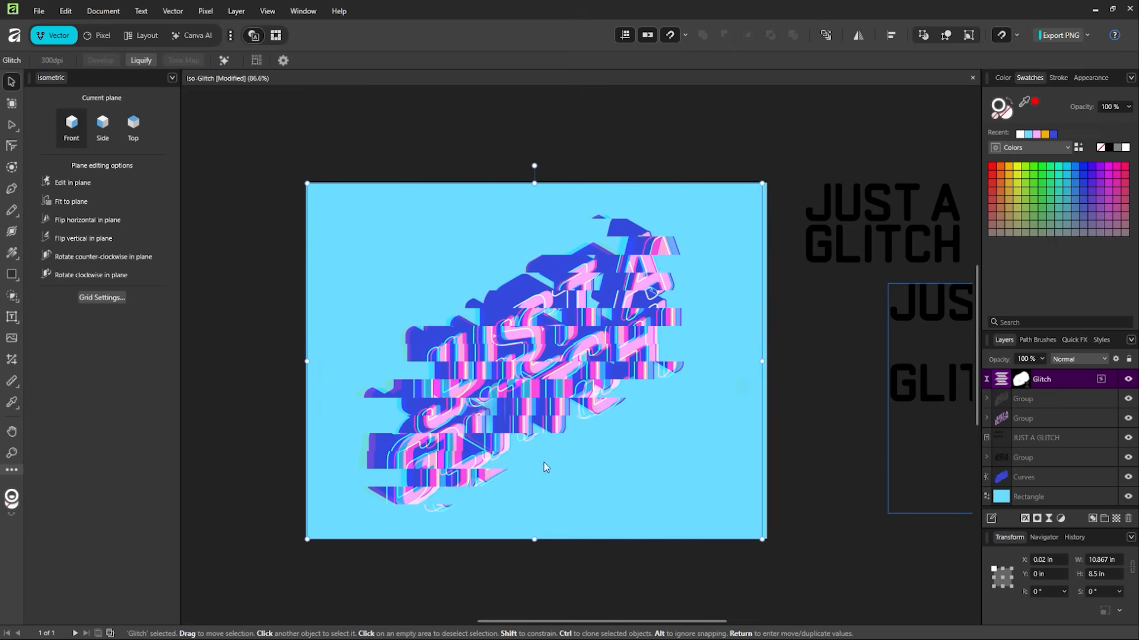
- Nudge the white outlined lettering group slightly right and up, and deselect it
{"action": "left_click", "coordinate": [1014, 406]}
{"action": "left_click_drag", "start_coordinate": [603, 379], "coordinate": [832, 482]}
{"action": "key", "text": "ctrl+z"}
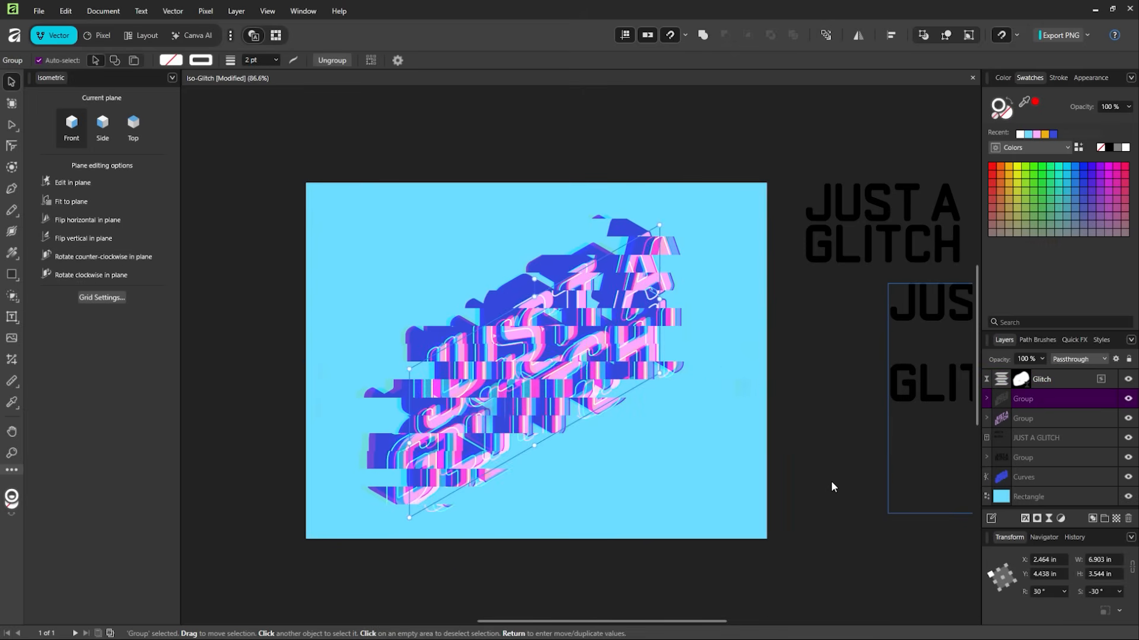
{"action": "key", "text": "Right"}
{"action": "key", "text": "Right"}
{"action": "key", "text": "Right"}
{"action": "key", "text": "Right"}
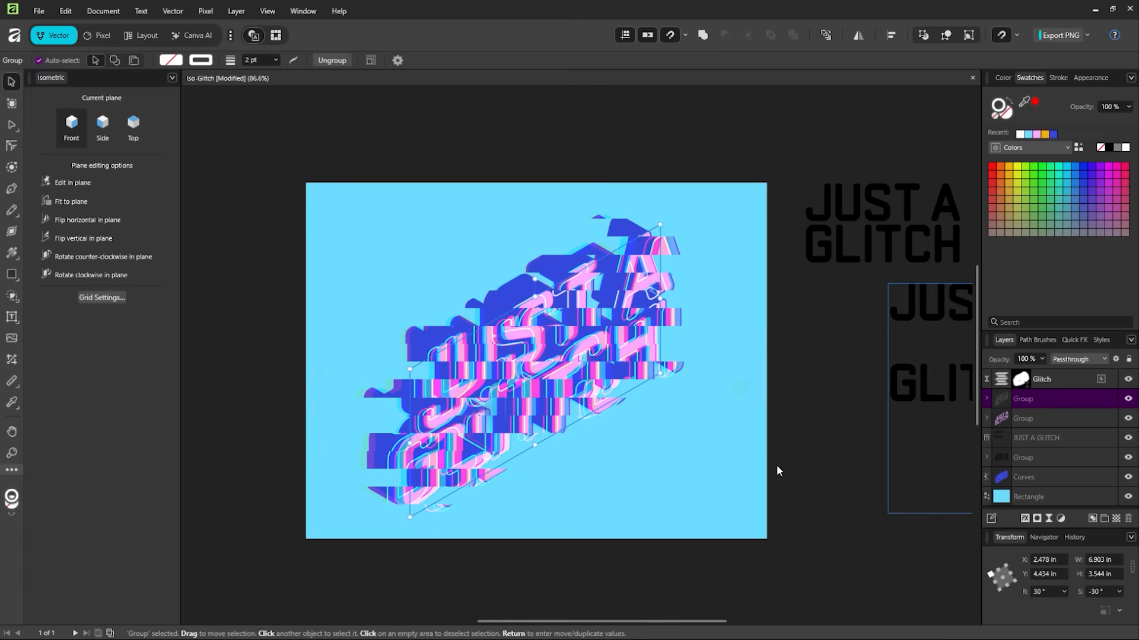
{"action": "key", "text": "Up"}
{"action": "key", "text": "Up"}
{"action": "key", "text": "Right"}
{"action": "key", "text": "Right"}
{"action": "key", "text": "Up"}
{"action": "key", "text": "Up"}
{"action": "left_click", "coordinate": [811, 461]}
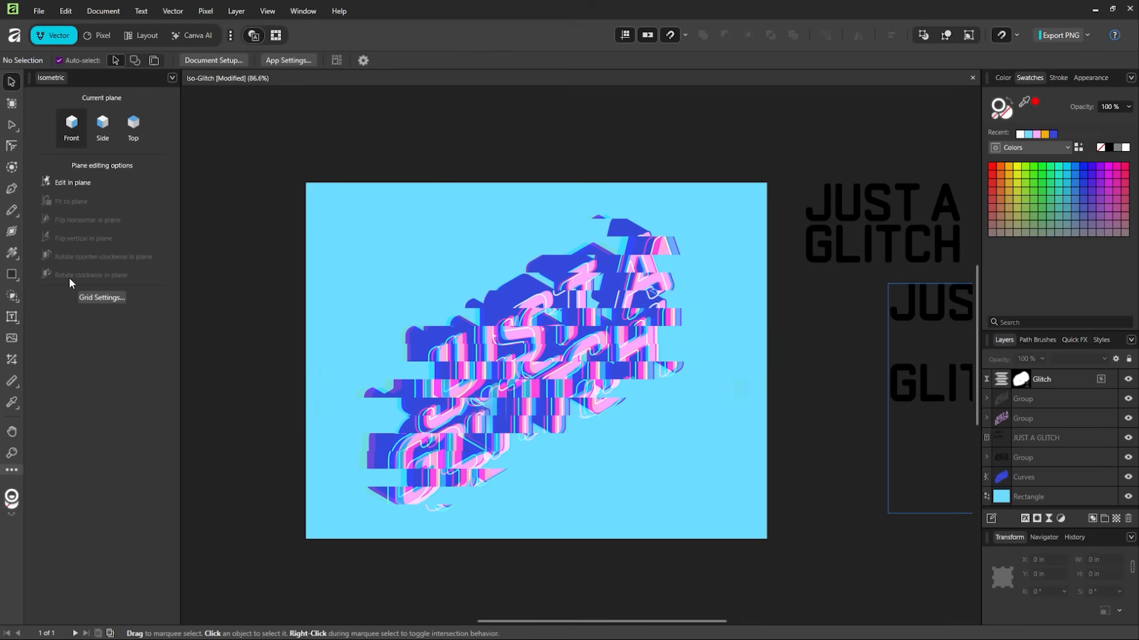
- Draw a circle in the artboard's upper-left area with white fill and no stroke, sized about 1.627 in at X 1.296 in, Y 1.117 in
{"action": "key", "text": "e"}
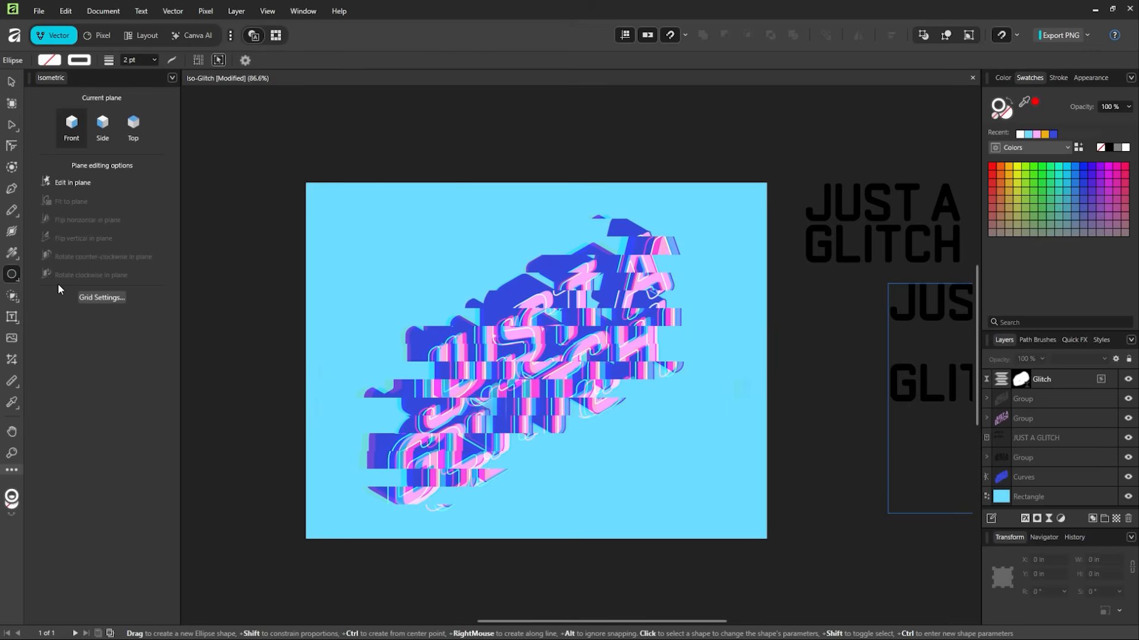
{"action": "left_click_drag", "start_coordinate": [402, 234], "coordinate": [475, 328]}
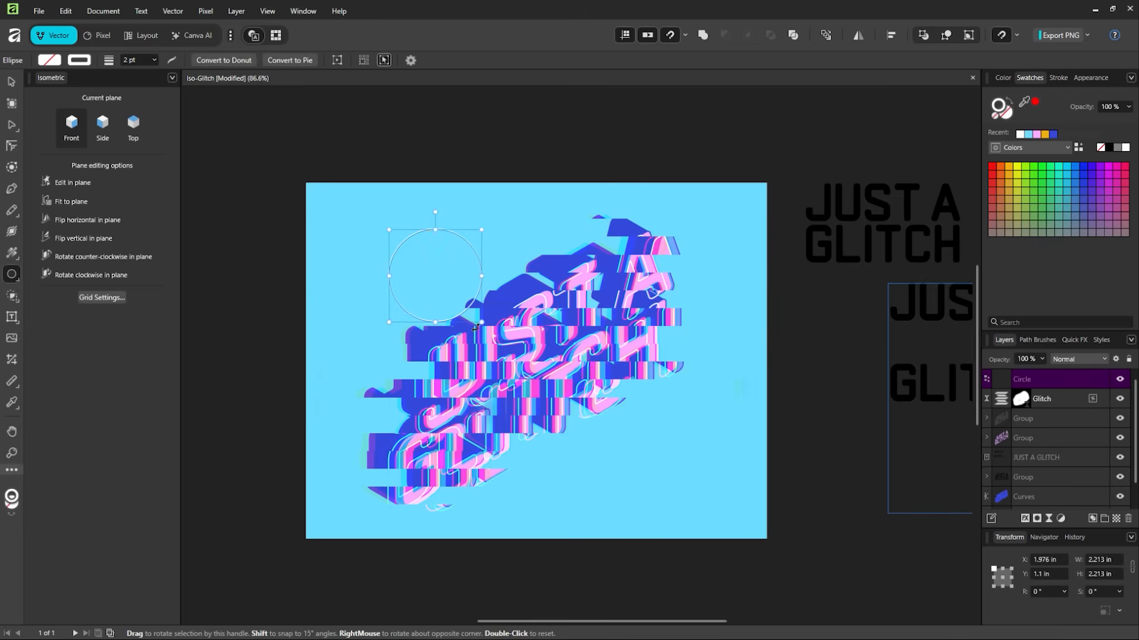
{"action": "left_click", "coordinate": [16, 89]}
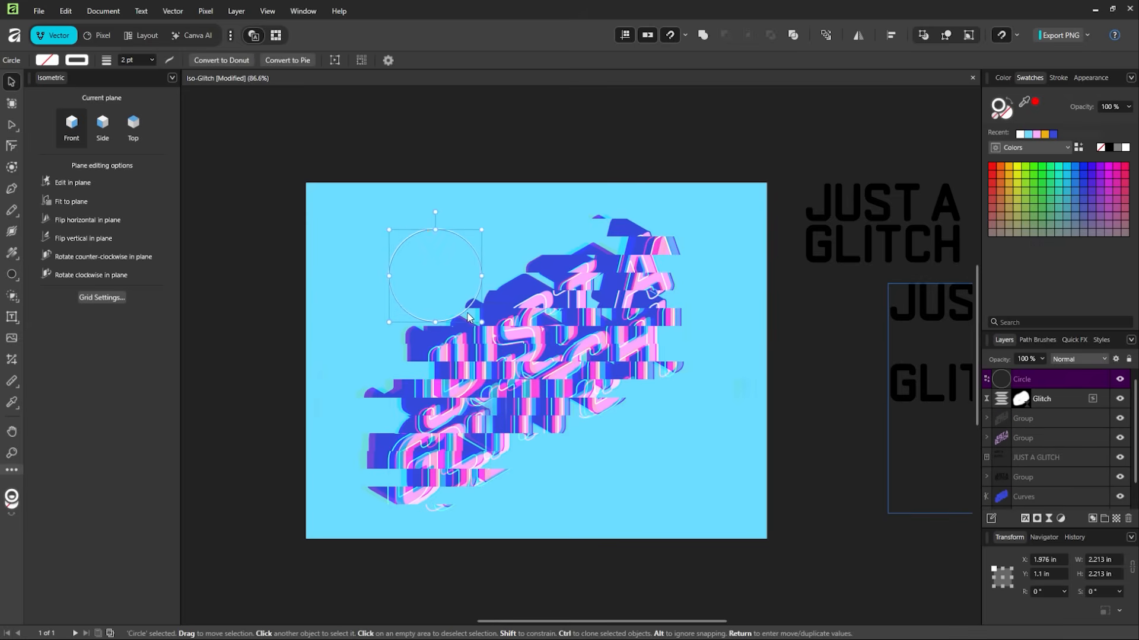
{"action": "left_click_drag", "start_coordinate": [468, 313], "coordinate": [424, 297]}
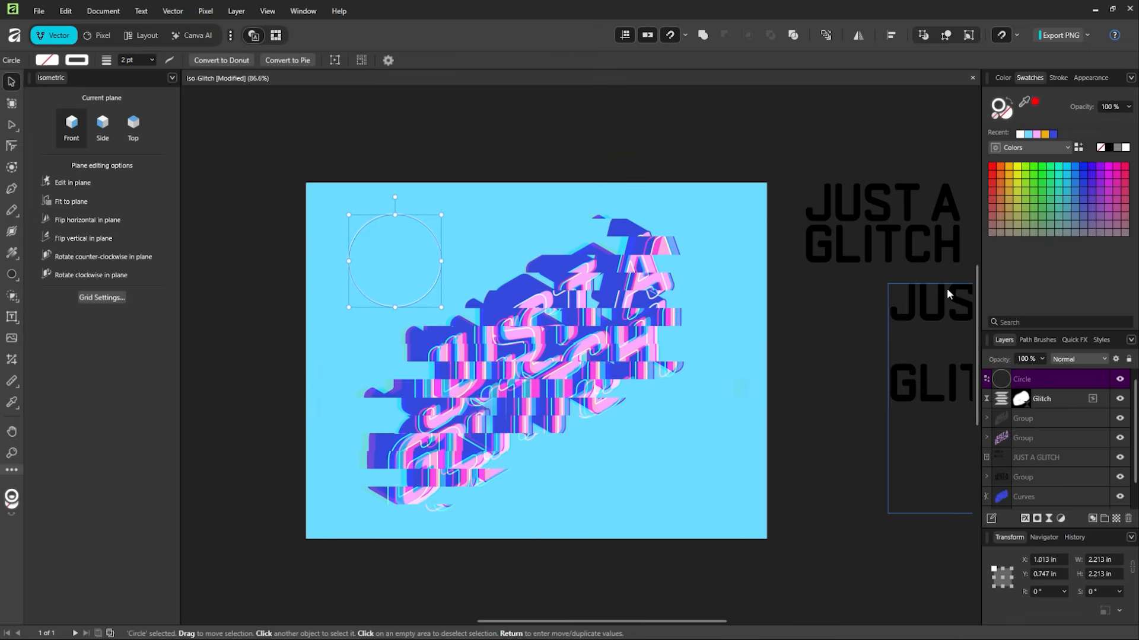
{"action": "left_click", "coordinate": [1012, 110]}
{"action": "mouse_move", "coordinate": [386, 285]}
{"action": "left_mouse_down"}
{"action": "mouse_move", "coordinate": [375, 277]}
{"action": "mouse_move", "coordinate": [405, 292]}
{"action": "mouse_move", "coordinate": [389, 264]}
{"action": "mouse_move", "coordinate": [399, 274]}
{"action": "left_mouse_up"}
- Duplicate the white circle as a large one about 2.85 in wide near the lettering's lower edge and scatter smaller copies around the artboard
{"action": "mouse_move", "coordinate": [399, 273]}
{"action": "left_mouse_down", "text": "ctrl"}
{"action": "mouse_move", "coordinate": [639, 493]}
{"action": "mouse_move", "coordinate": [630, 483]}
{"action": "left_mouse_up", "text": "ctrl"}
{"action": "left_click_drag", "start_coordinate": [592, 446], "coordinate": [541, 395]}
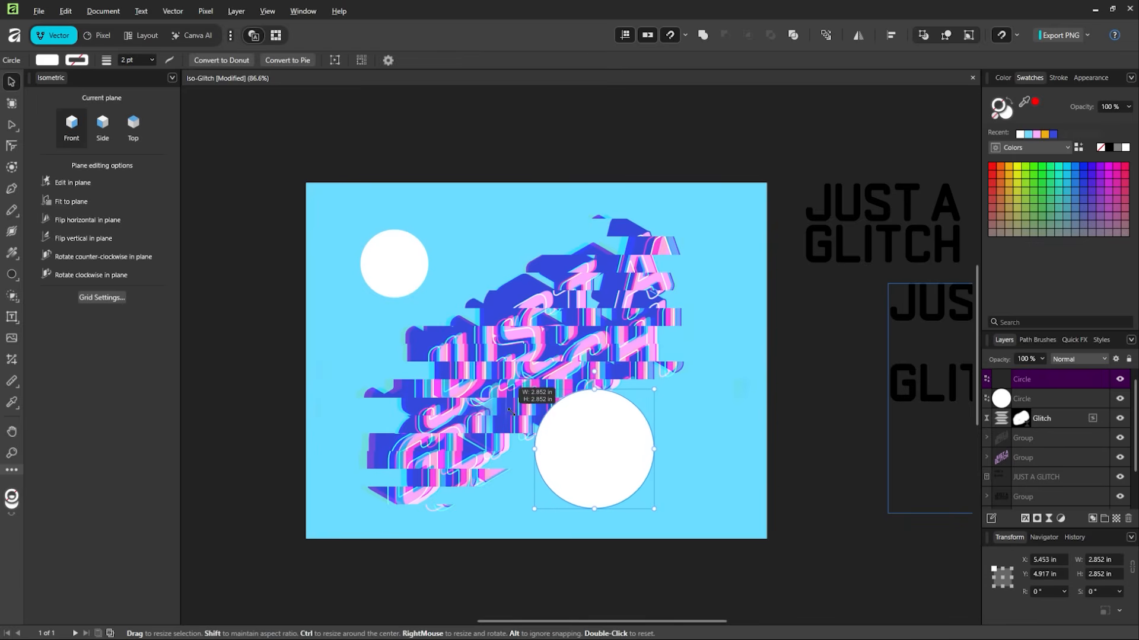
{"action": "left_click_drag", "start_coordinate": [611, 467], "coordinate": [586, 454]}
{"action": "mouse_move", "coordinate": [424, 261]}
{"action": "left_mouse_down", "text": "ctrl"}
{"action": "mouse_move", "coordinate": [495, 260]}
{"action": "mouse_move", "coordinate": [752, 310]}
{"action": "mouse_move", "coordinate": [720, 315]}
{"action": "mouse_move", "coordinate": [509, 265]}
{"action": "mouse_move", "coordinate": [496, 242]}
{"action": "mouse_move", "coordinate": [698, 438]}
{"action": "mouse_move", "coordinate": [699, 423]}
{"action": "mouse_move", "coordinate": [475, 226]}
{"action": "mouse_move", "coordinate": [387, 339]}
{"action": "mouse_move", "coordinate": [356, 349]}
{"action": "mouse_move", "coordinate": [717, 308]}
{"action": "mouse_move", "coordinate": [711, 300]}
{"action": "mouse_move", "coordinate": [655, 439]}
{"action": "mouse_move", "coordinate": [681, 486]}
{"action": "mouse_move", "coordinate": [520, 339]}
{"action": "mouse_move", "coordinate": [461, 264]}
{"action": "mouse_move", "coordinate": [471, 275]}
{"action": "left_mouse_up", "text": "ctrl"}
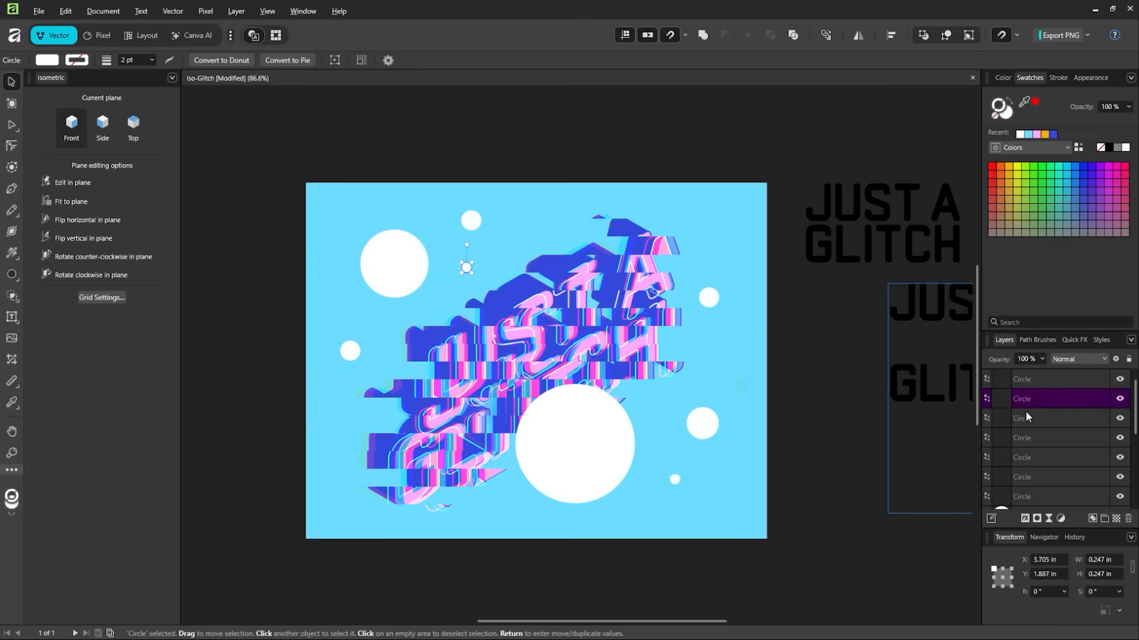
- Select all eight white circles and merge them into a single curves object with a Boolean Add
{"action": "left_click", "coordinate": [1043, 457]}
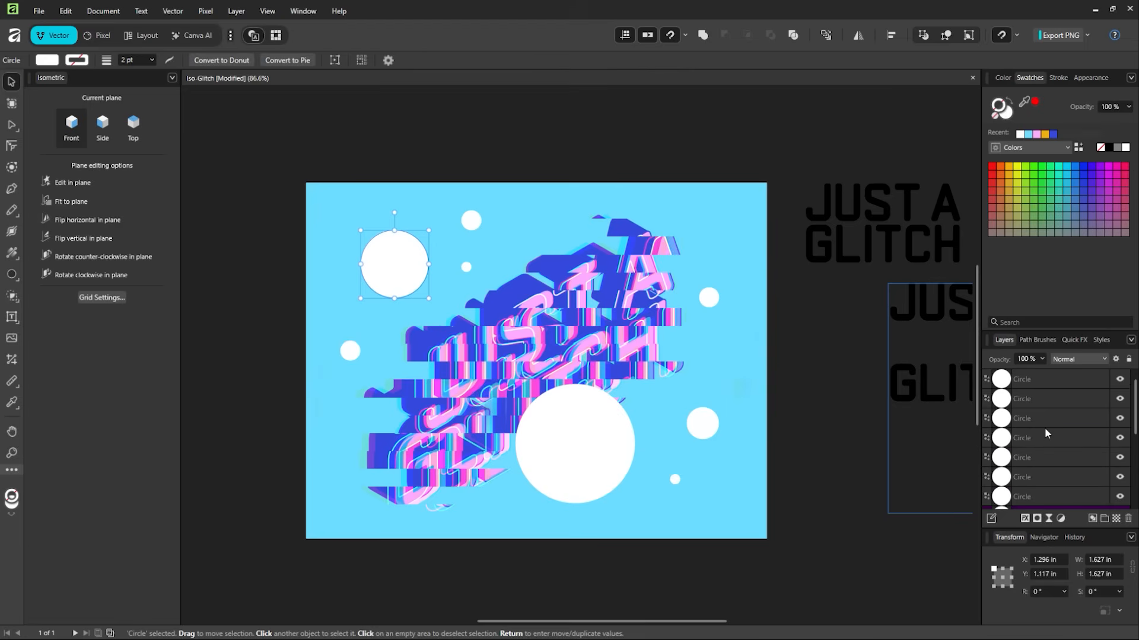
{"action": "left_click", "coordinate": [1026, 384], "text": "shift"}
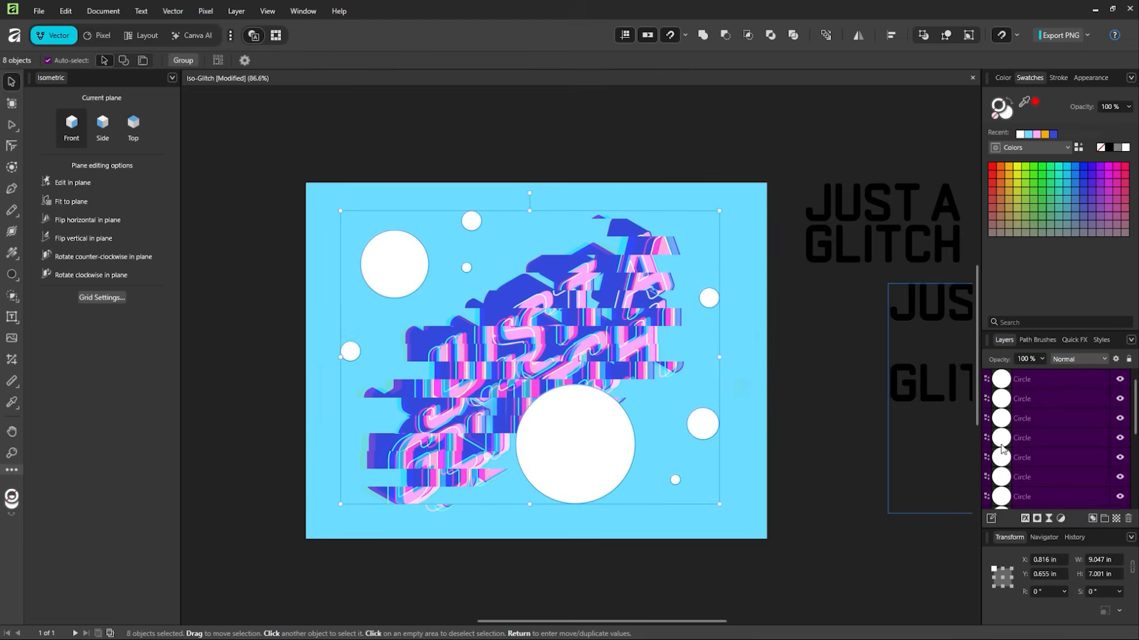
{"action": "left_click_drag", "start_coordinate": [582, 468], "coordinate": [751, 385]}
{"action": "key", "text": "ctrl+z"}
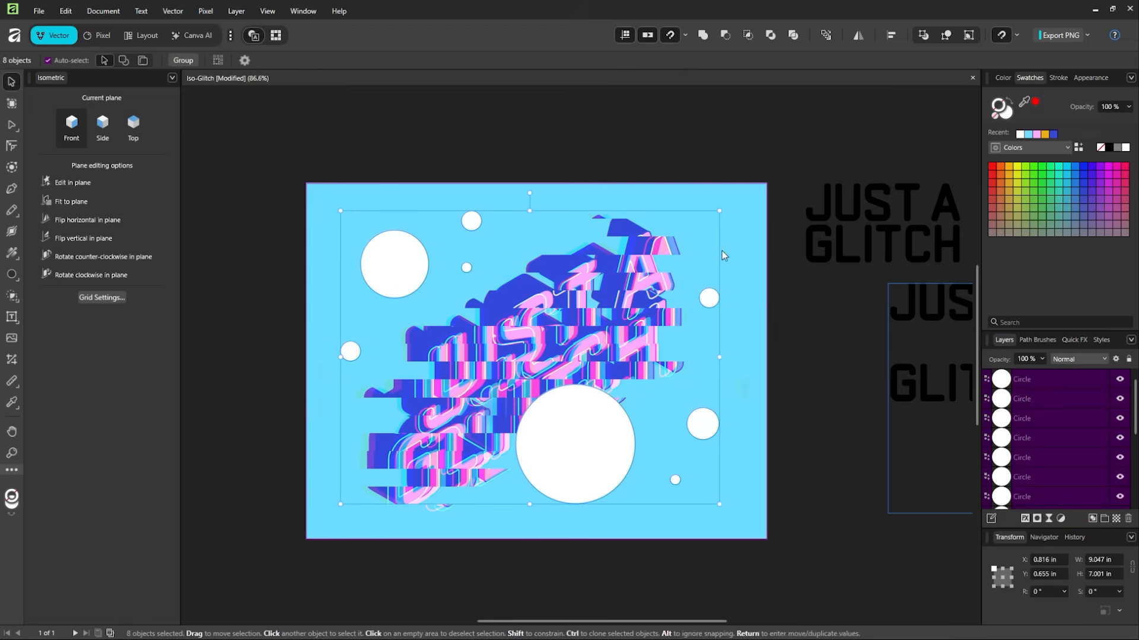
{"action": "left_click", "coordinate": [703, 35]}
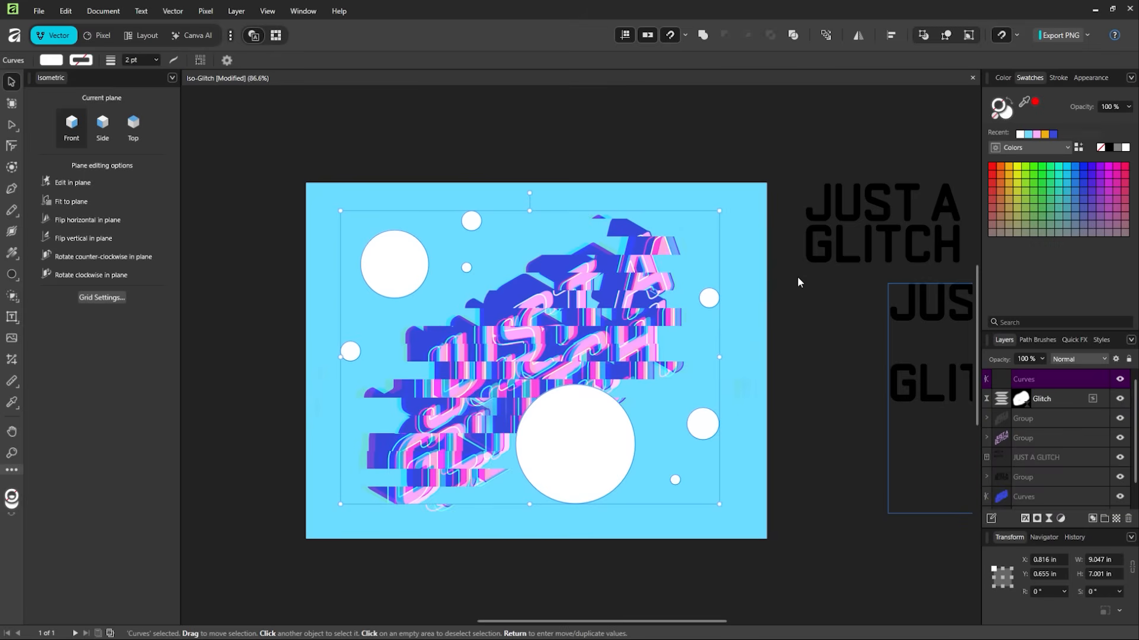
- Test-move the merged circles, undo that move, and save the document
{"action": "left_click_drag", "start_coordinate": [610, 452], "coordinate": [520, 225]}
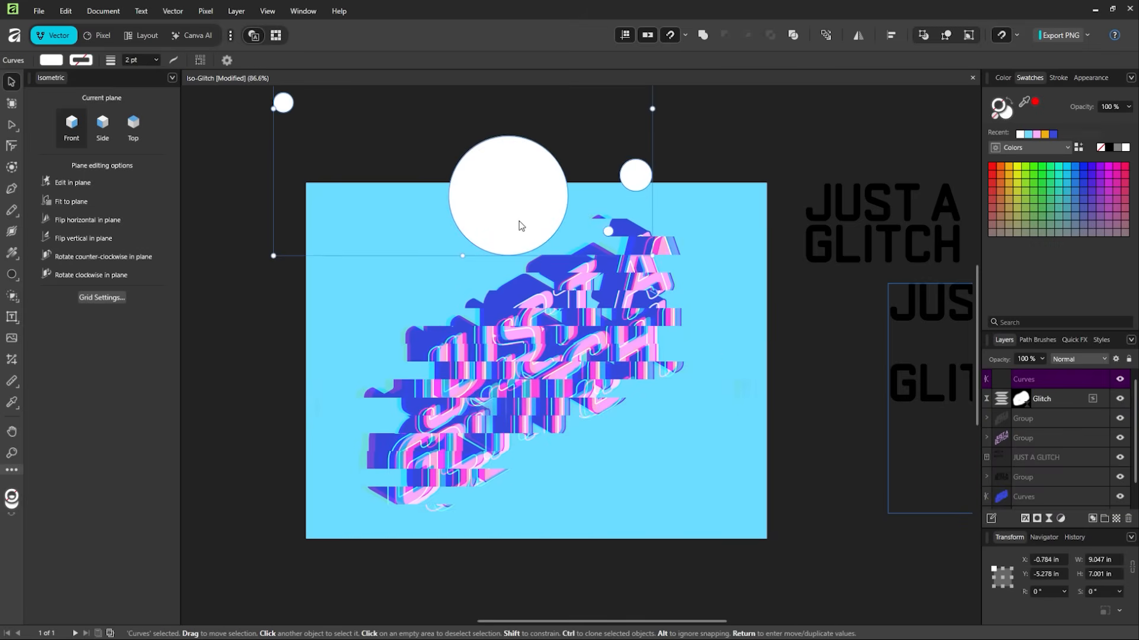
{"action": "key", "text": "ctrl+z"}
{"action": "left_click", "coordinate": [777, 434]}
{"action": "key", "text": "ctrl+s"}
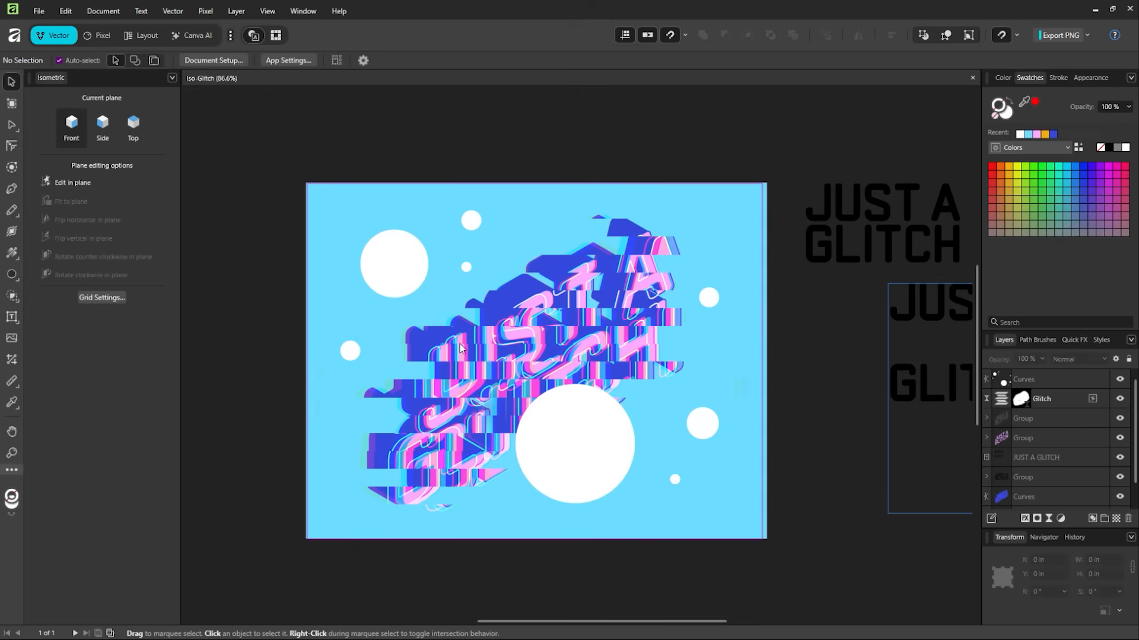
- Reorder the merged circles directly beneath the Glitch layer so the effect distorts them
{"action": "left_click", "coordinate": [590, 456]}
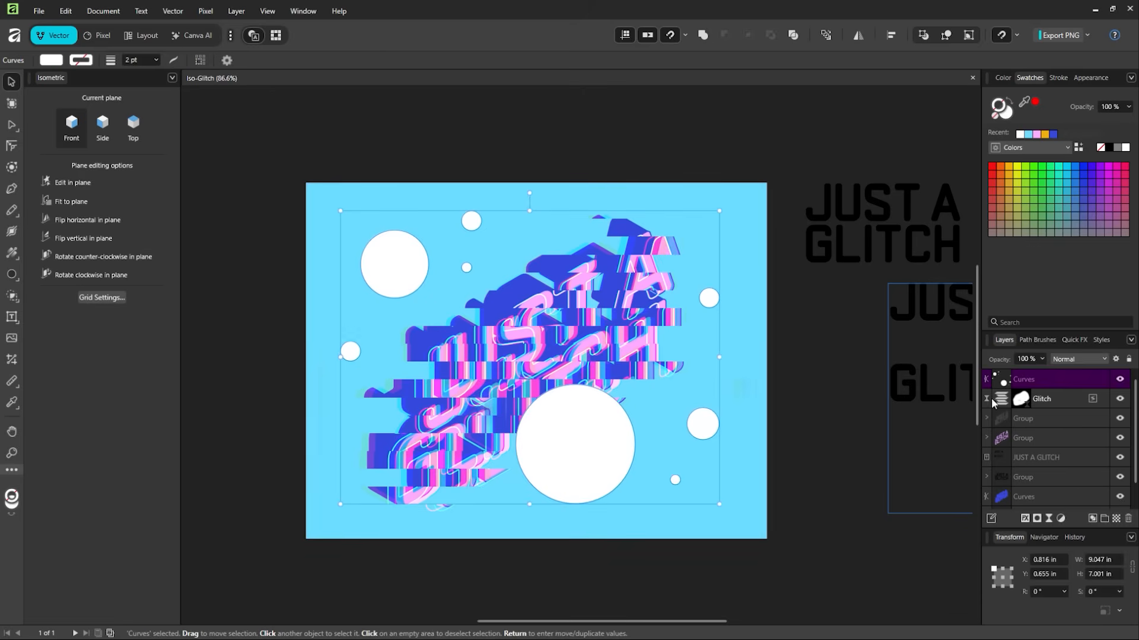
{"action": "left_click_drag", "start_coordinate": [1055, 382], "coordinate": [1068, 411]}
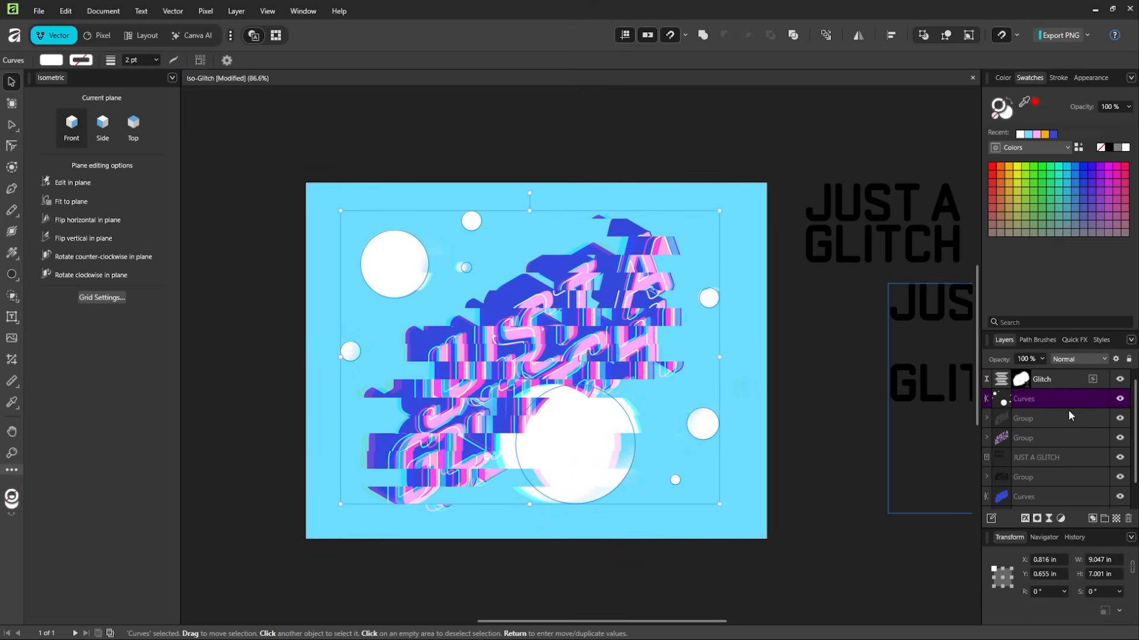
{"action": "left_click", "coordinate": [796, 432]}
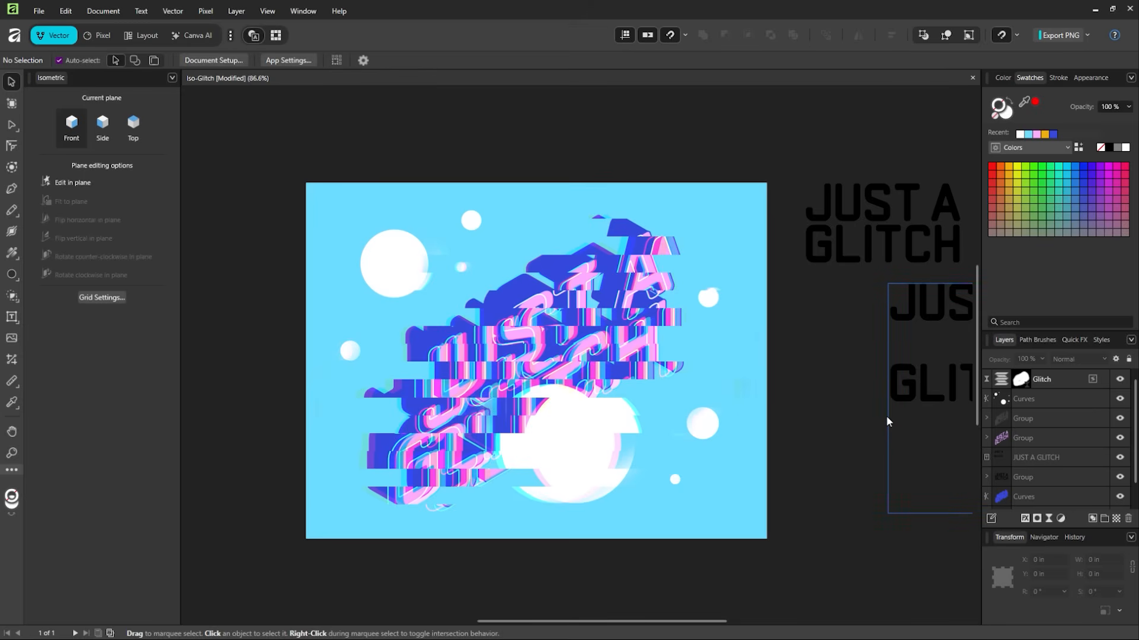
{"action": "key", "text": "ctrl+z"}
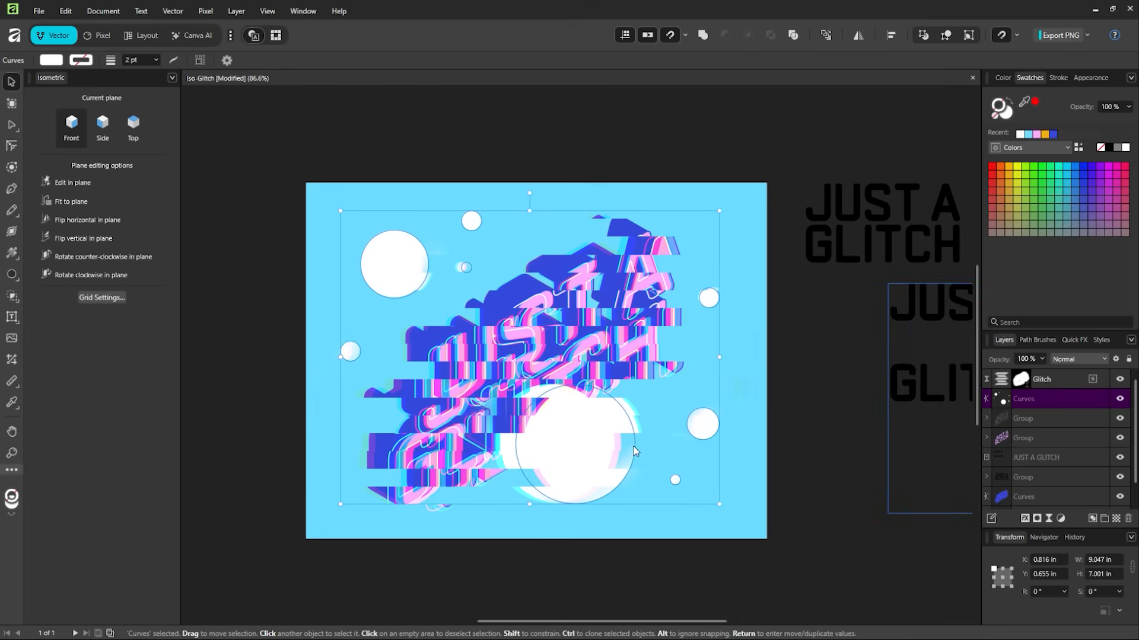
- Place the merged circles directly above the background rectangle and shift them to X 1.099 in, Y 0.75 in
{"action": "left_click_drag", "start_coordinate": [1038, 397], "coordinate": [1054, 489]}
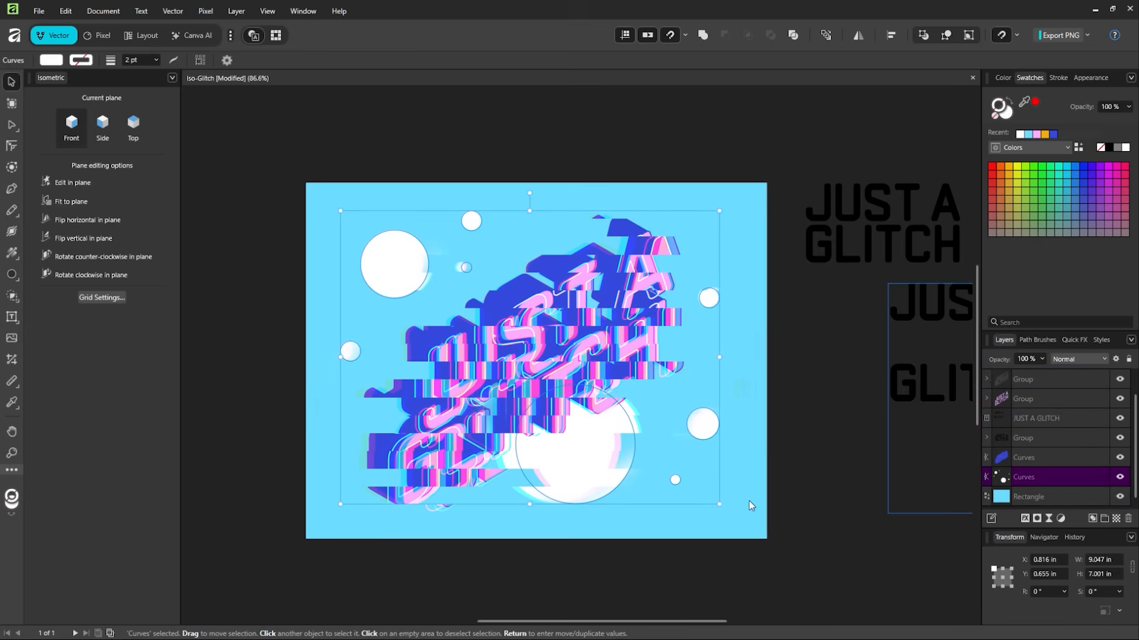
{"action": "left_click_drag", "start_coordinate": [582, 485], "coordinate": [597, 489]}
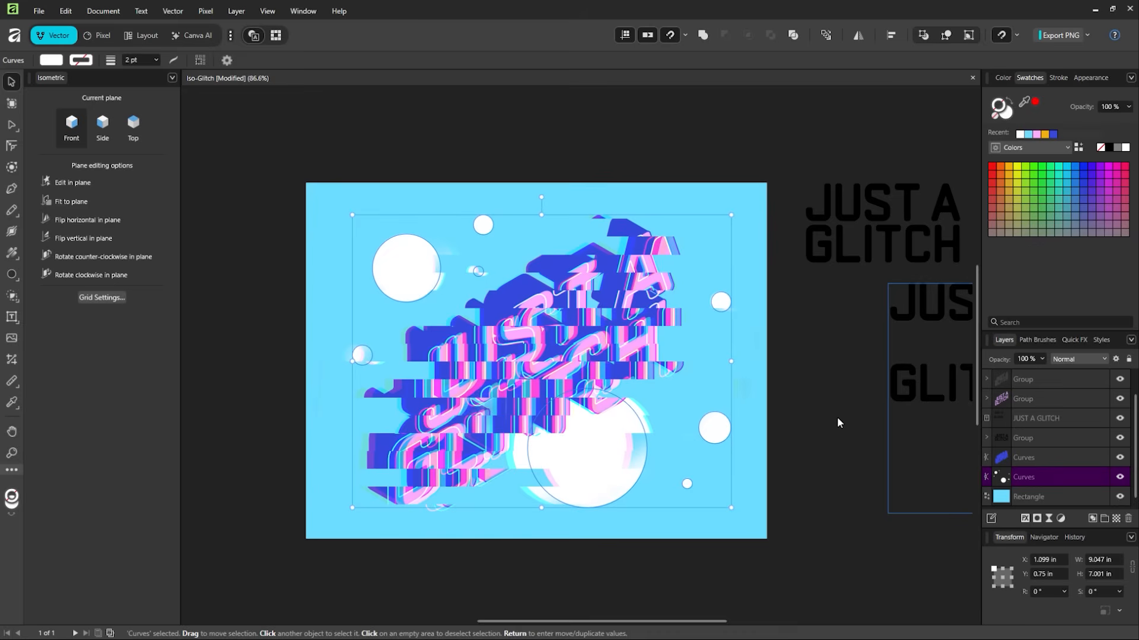
{"action": "left_click", "coordinate": [779, 502]}
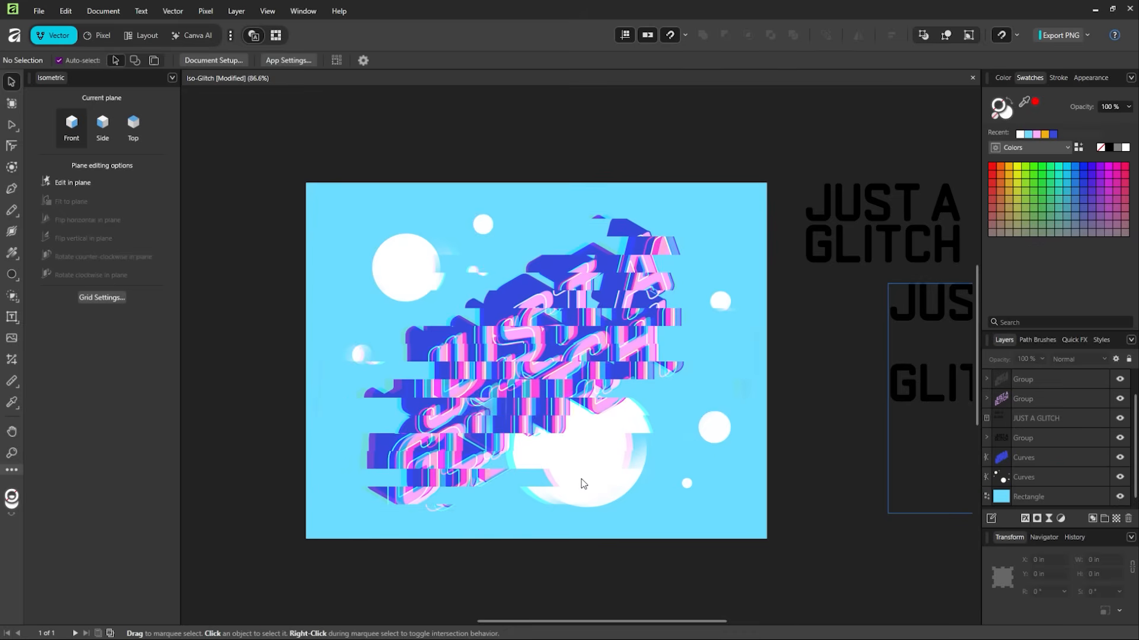
- Test-move the Glitch layer sideways, undo the move, and deselect it
{"action": "left_click", "coordinate": [613, 464]}
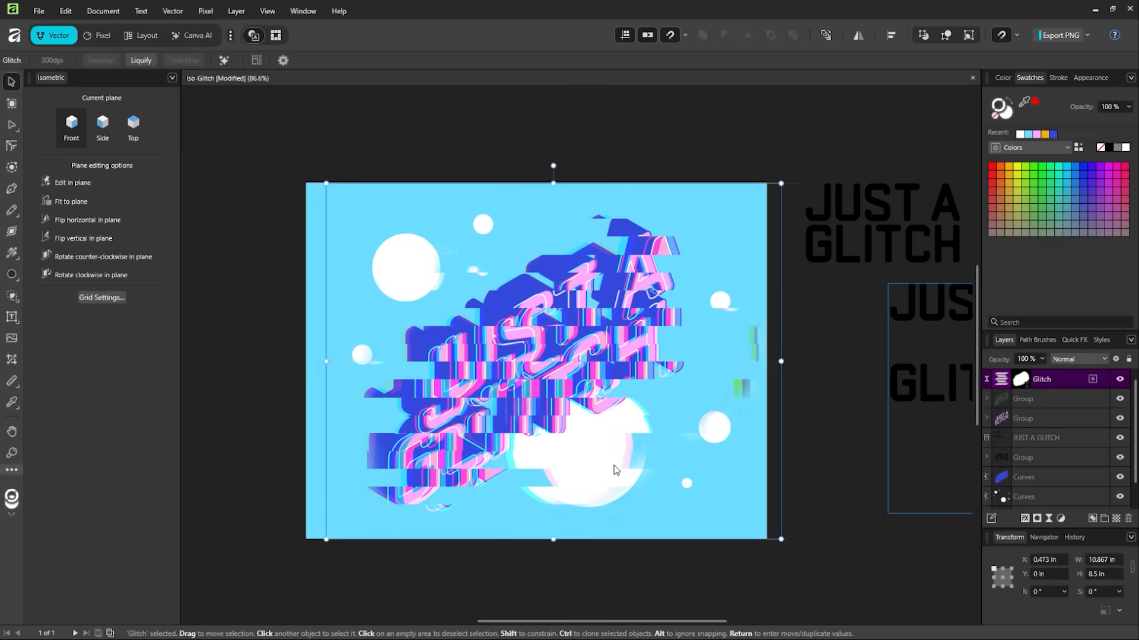
{"action": "key", "text": "ctrl+z"}
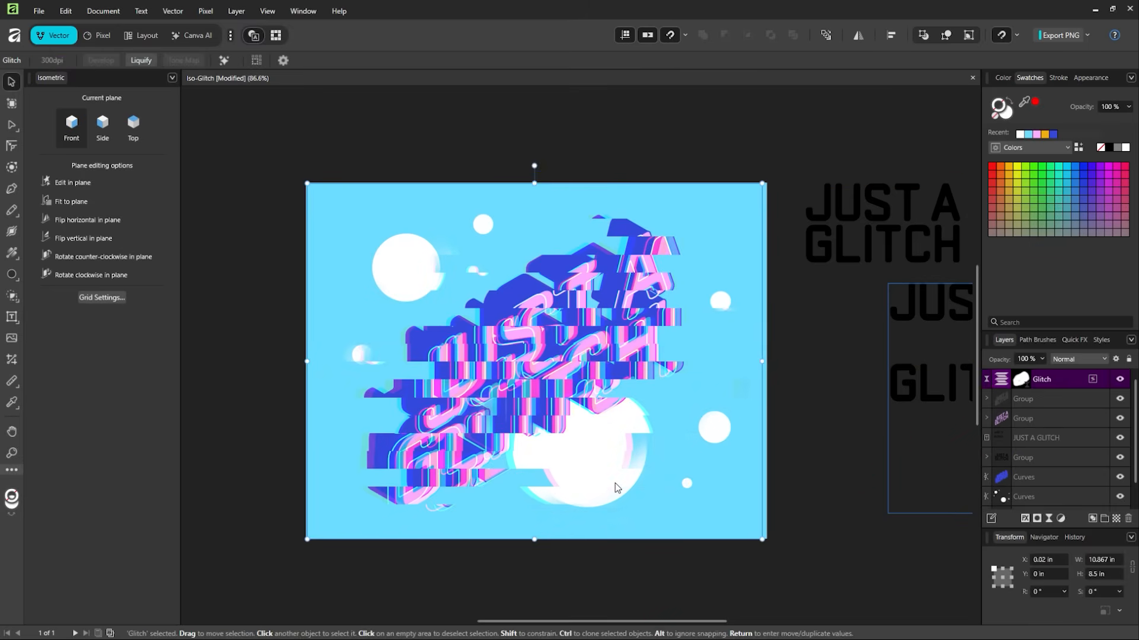
{"action": "left_click", "coordinate": [833, 479]}
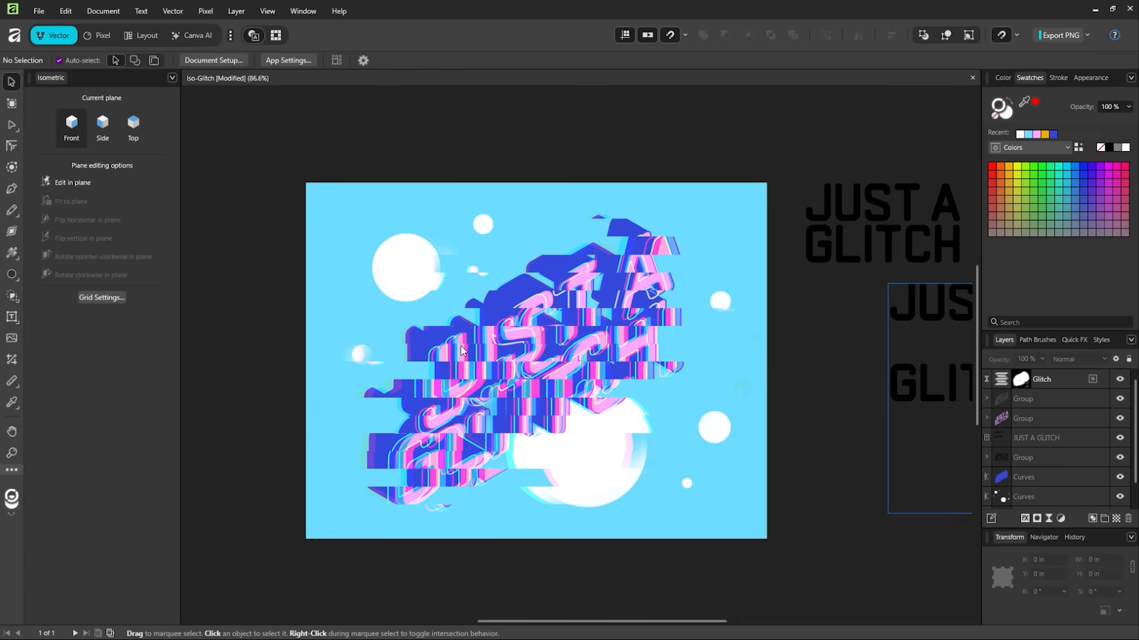
- Select the merged white circles and activate the filter brush with the Glitch effect in the Pixel workspace
{"action": "left_click", "coordinate": [724, 419]}
{"action": "left_click", "coordinate": [779, 441]}
{"action": "left_click", "coordinate": [714, 431]}
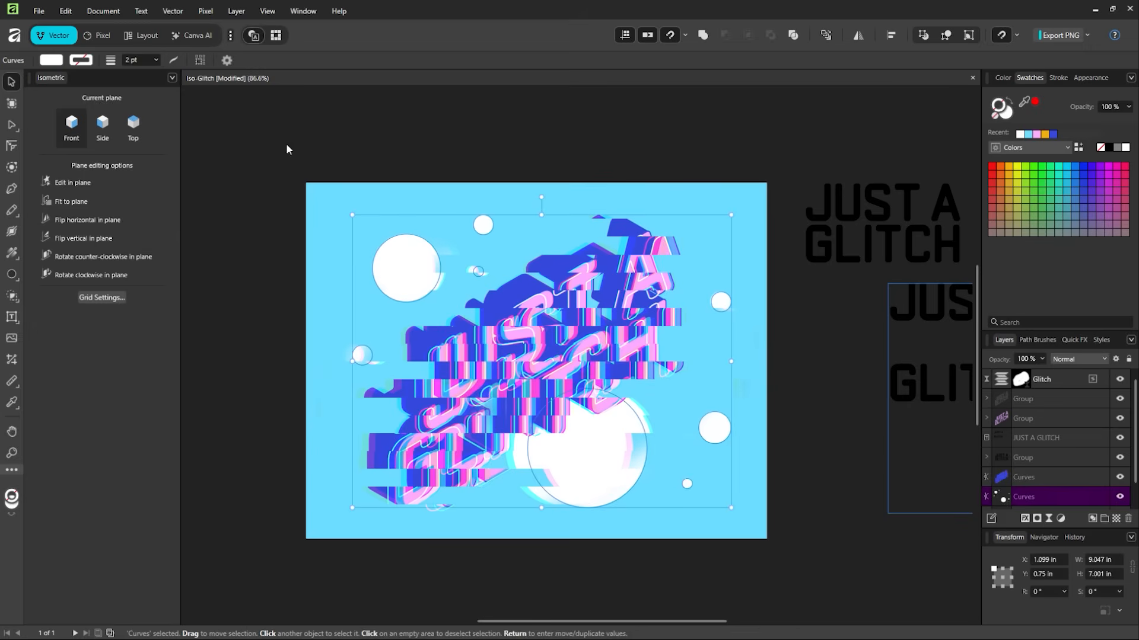
{"action": "left_click", "coordinate": [102, 36]}
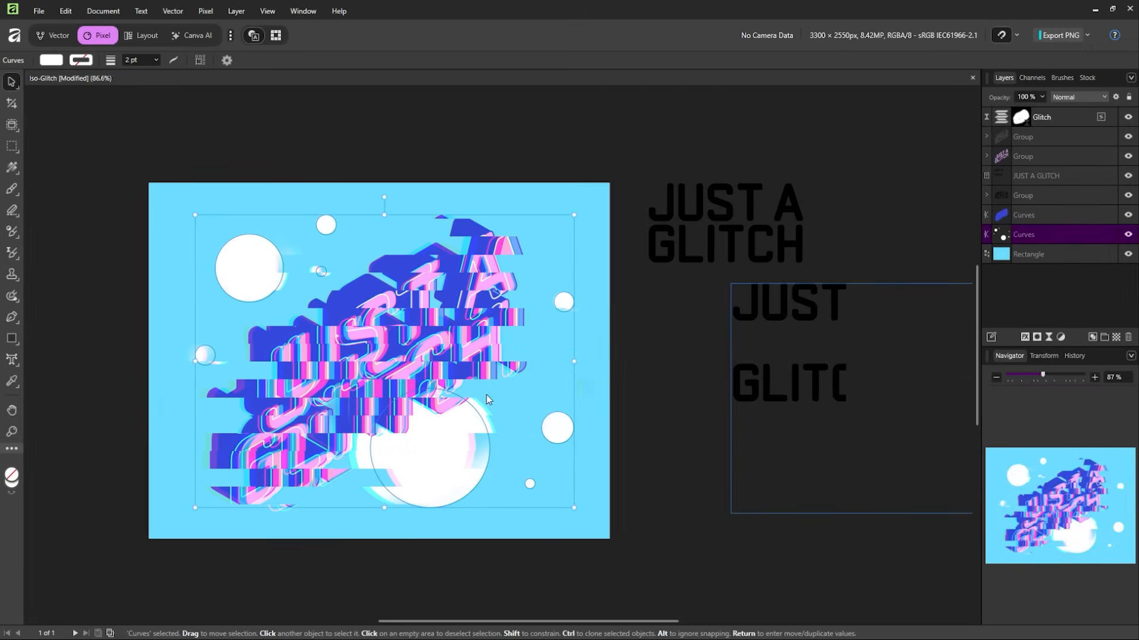
{"action": "left_click_drag", "start_coordinate": [570, 410], "coordinate": [674, 411]}
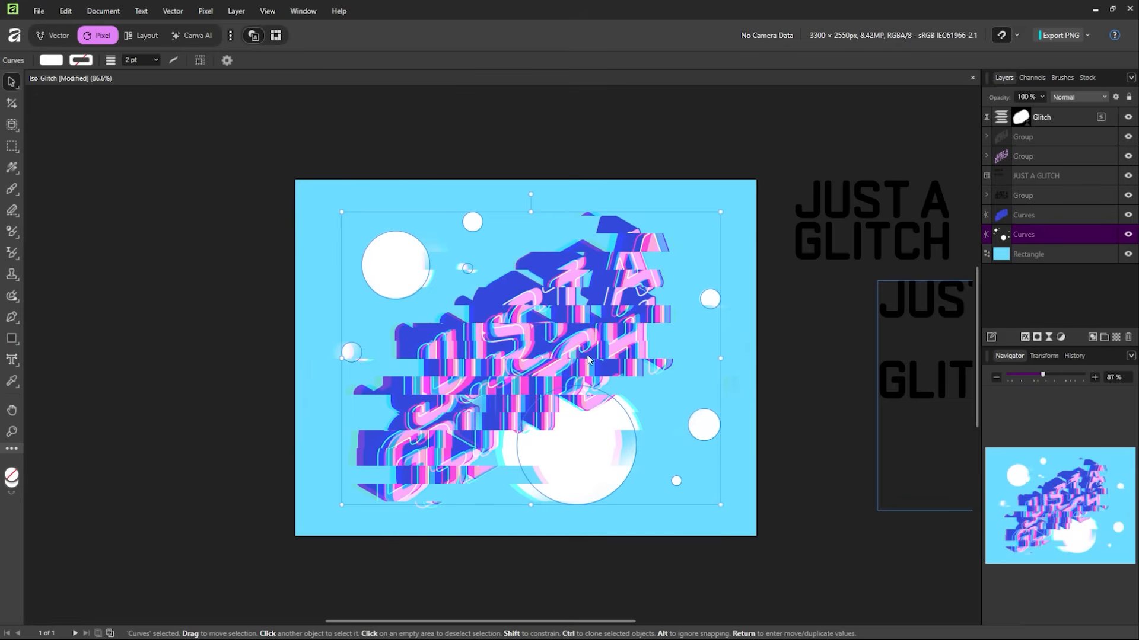
{"action": "left_click", "coordinate": [12, 253]}
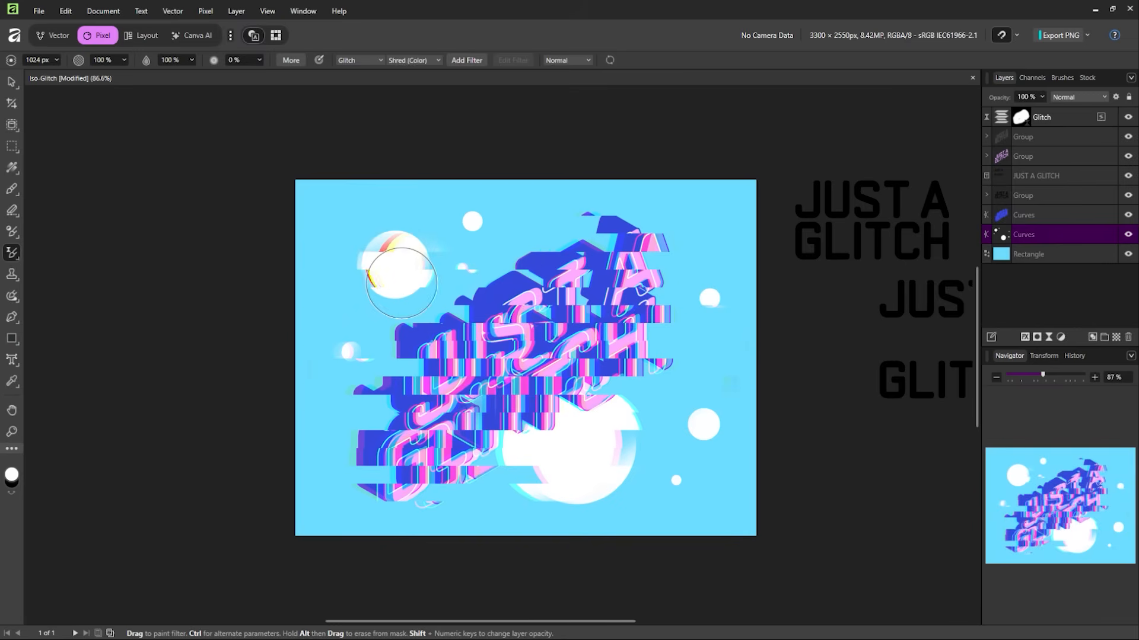
- Preview the Sawtooth glitch preset on the circles and set the filter brush preset to Scramble
{"action": "left_click", "coordinate": [414, 60]}
{"action": "left_click", "coordinate": [414, 98]}
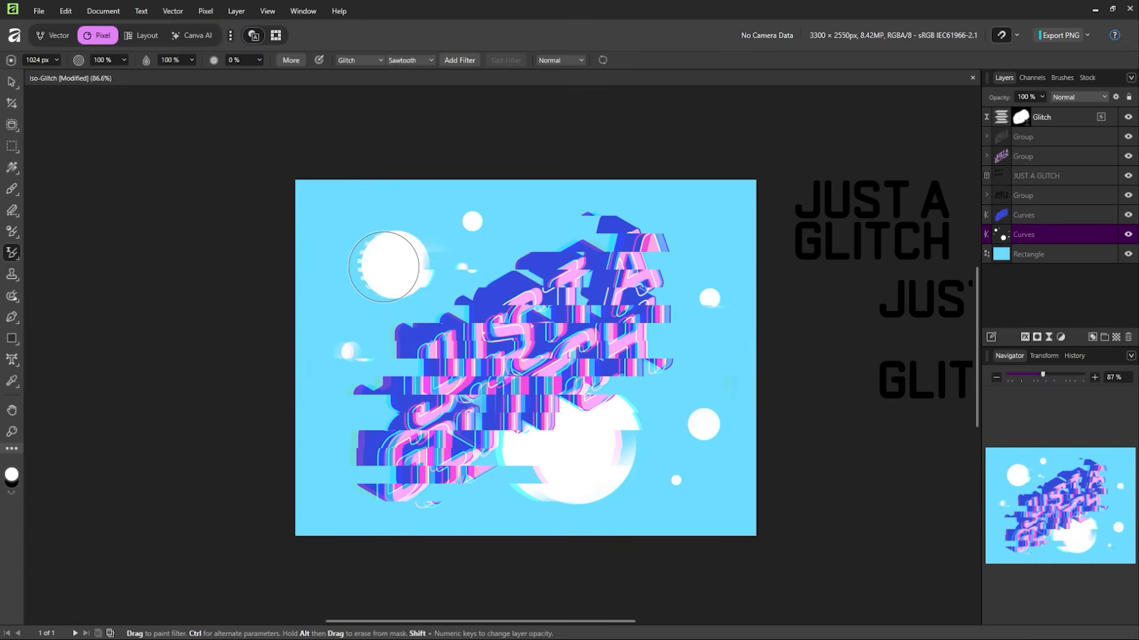
{"action": "left_click", "coordinate": [415, 60]}
{"action": "left_click", "coordinate": [418, 77]}
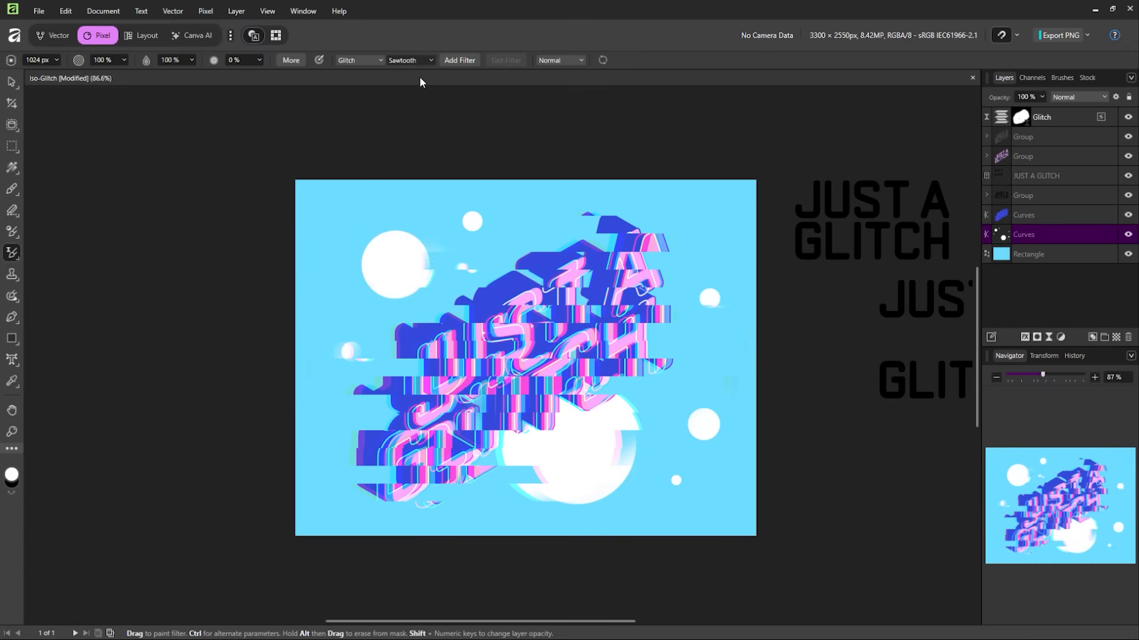
{"action": "left_click", "coordinate": [403, 60]}
{"action": "left_click", "coordinate": [408, 223]}
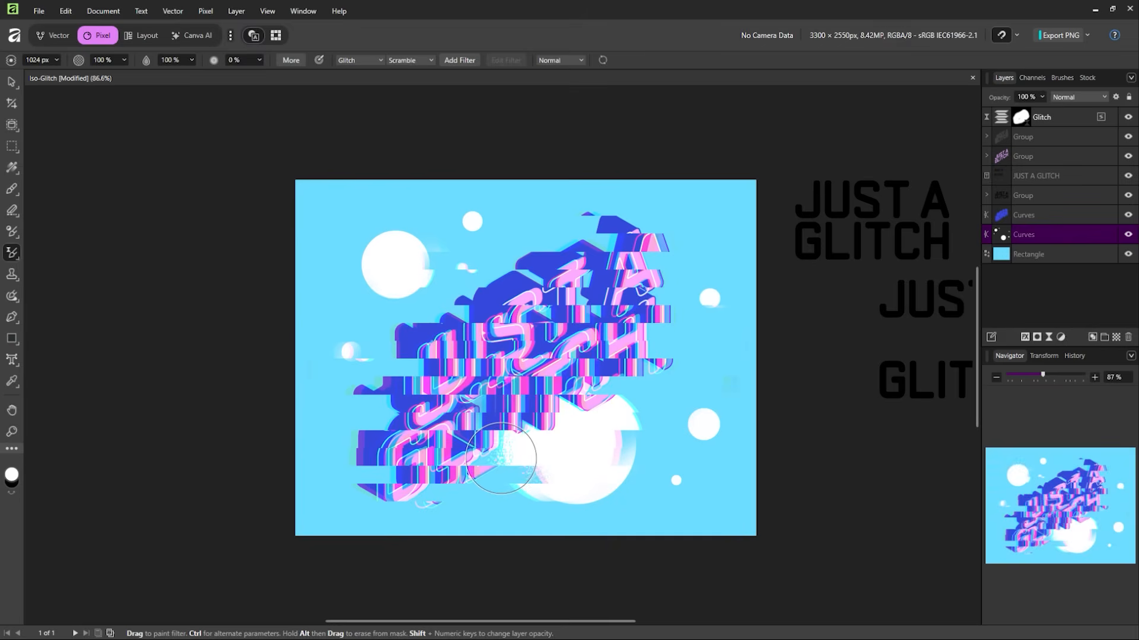
- Paint the Scramble glitch over the edges of the large and small white circles to break them into scattered particles
{"action": "left_click_drag", "start_coordinate": [497, 458], "coordinate": [534, 495]}
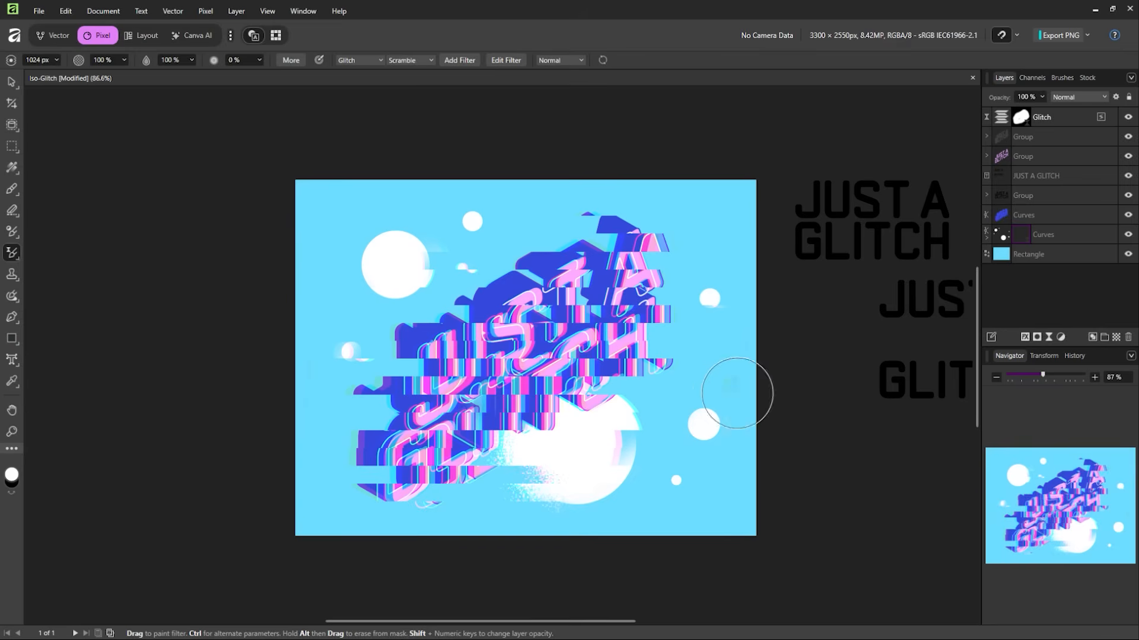
{"action": "mouse_move", "coordinate": [424, 288]}
{"action": "left_mouse_down"}
{"action": "mouse_move", "coordinate": [419, 242]}
{"action": "mouse_move", "coordinate": [427, 254]}
{"action": "left_mouse_up"}
{"action": "left_click_drag", "start_coordinate": [730, 301], "coordinate": [691, 302]}
{"action": "left_click_drag", "start_coordinate": [451, 237], "coordinate": [501, 224]}
{"action": "mouse_move", "coordinate": [634, 402]}
{"action": "left_mouse_down"}
{"action": "mouse_move", "coordinate": [670, 454]}
{"action": "mouse_move", "coordinate": [677, 427]}
{"action": "left_mouse_up"}
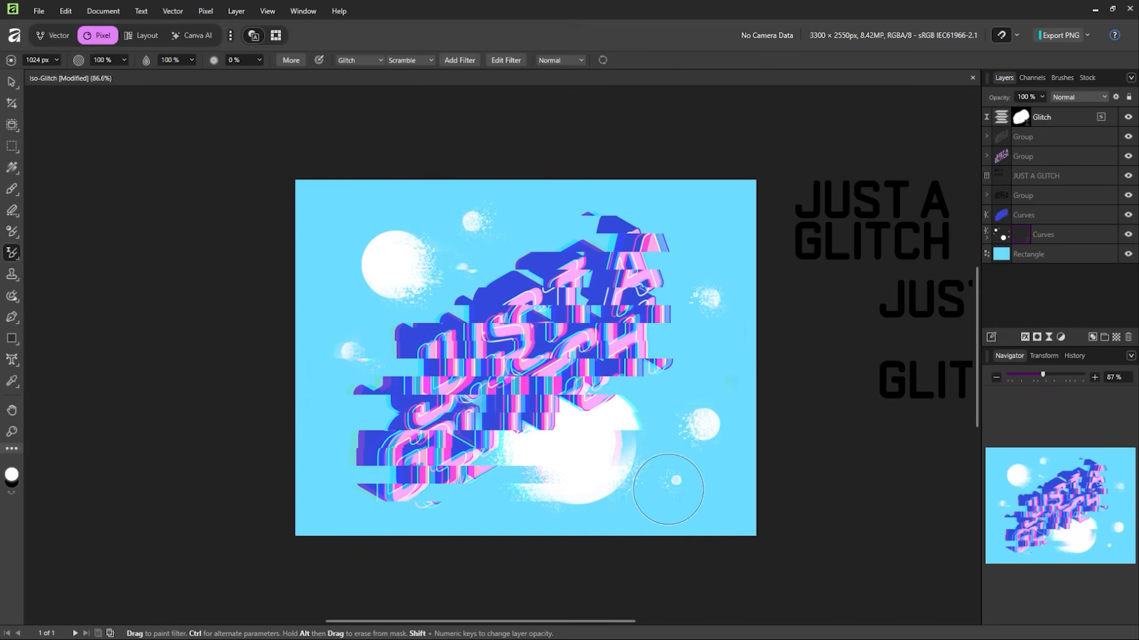
{"action": "left_click_drag", "start_coordinate": [656, 482], "coordinate": [650, 487]}
{"action": "mouse_move", "coordinate": [381, 262]}
{"action": "left_mouse_down"}
{"action": "mouse_move", "coordinate": [422, 290]}
{"action": "mouse_move", "coordinate": [406, 289]}
{"action": "mouse_move", "coordinate": [437, 254]}
{"action": "left_mouse_up"}
{"action": "mouse_move", "coordinate": [627, 442]}
{"action": "left_mouse_down"}
{"action": "mouse_move", "coordinate": [599, 430]}
{"action": "mouse_move", "coordinate": [627, 408]}
{"action": "left_mouse_up"}
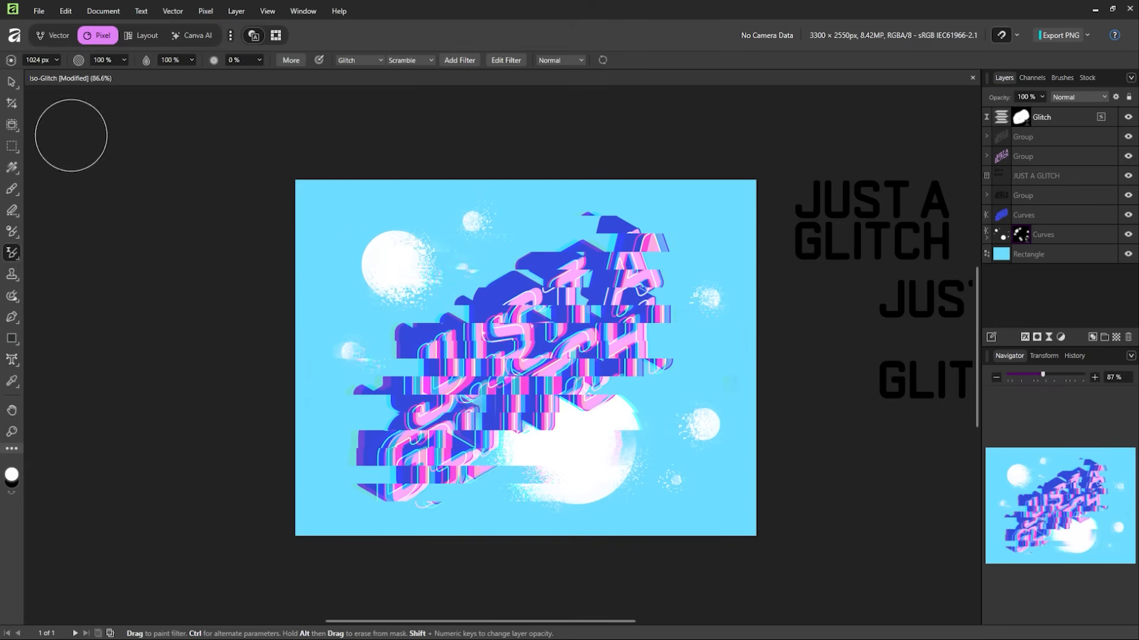
- Return to the Vector workspace and select the merged circles' curves layer above the background rectangle
{"action": "key", "text": "v"}
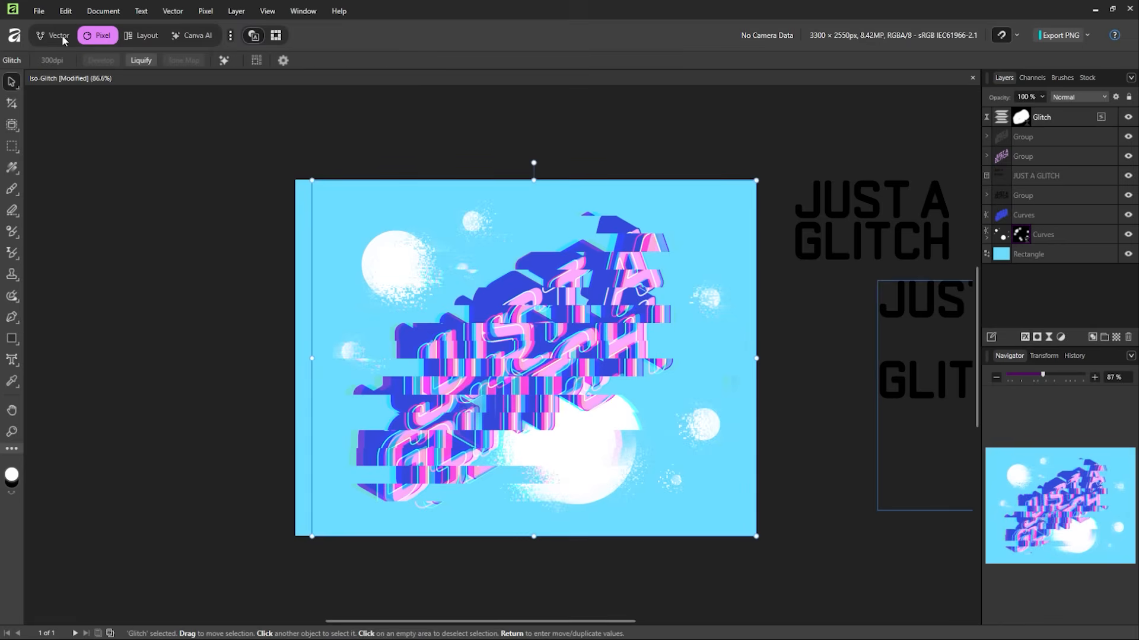
{"action": "left_click", "coordinate": [58, 36]}
{"action": "scroll", "coordinate": [680, 392], "scroll_direction": "right", "scroll_amount": 3}
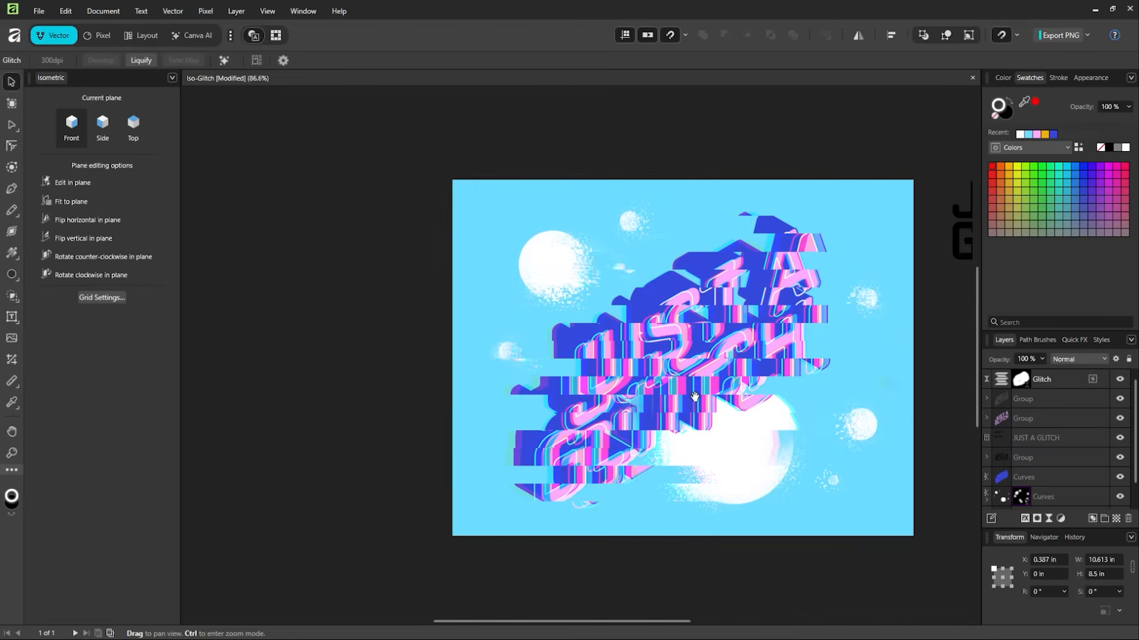
{"action": "left_click_drag", "start_coordinate": [535, 384], "coordinate": [510, 383]}
{"action": "left_click_drag", "start_coordinate": [668, 314], "coordinate": [829, 297]}
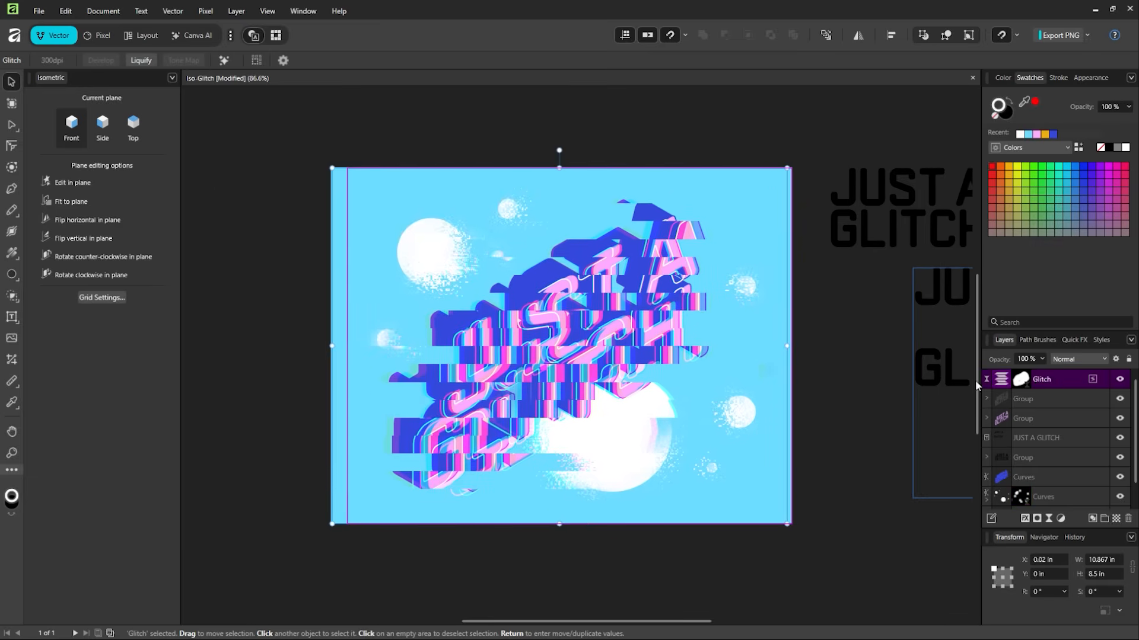
{"action": "scroll", "coordinate": [1035, 441], "scroll_direction": "down", "scroll_amount": 1}
{"action": "left_click", "coordinate": [1027, 477]}
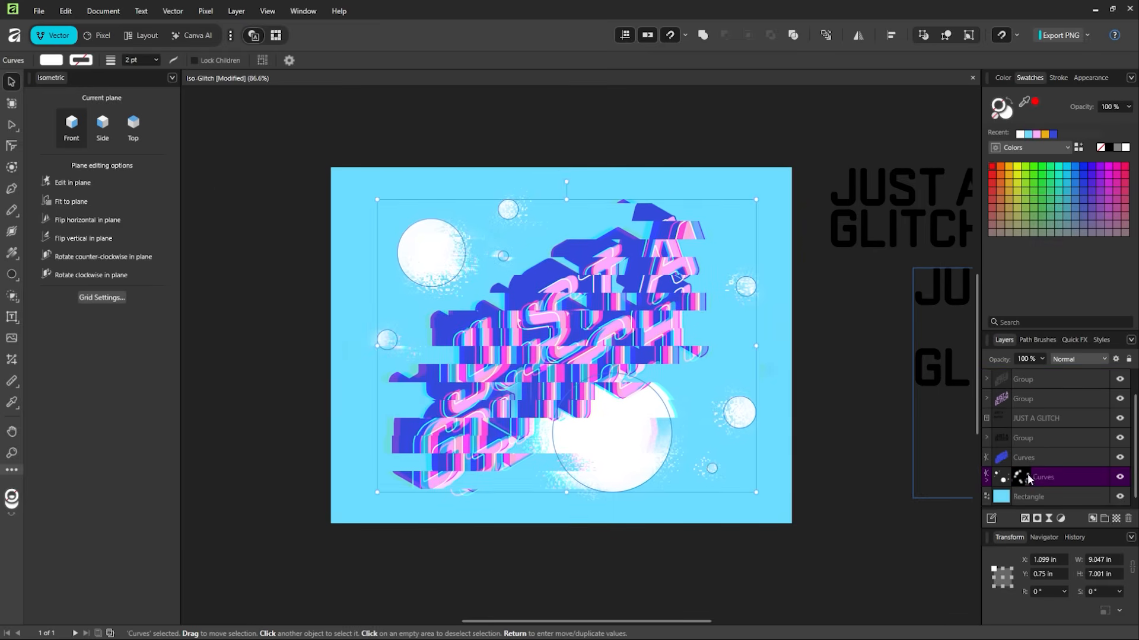
- Try orange, turquoise and bright blue fills on the scrambled circles, undoing the orange one
{"action": "left_click", "coordinate": [1008, 114]}
{"action": "left_click", "coordinate": [1001, 168]}
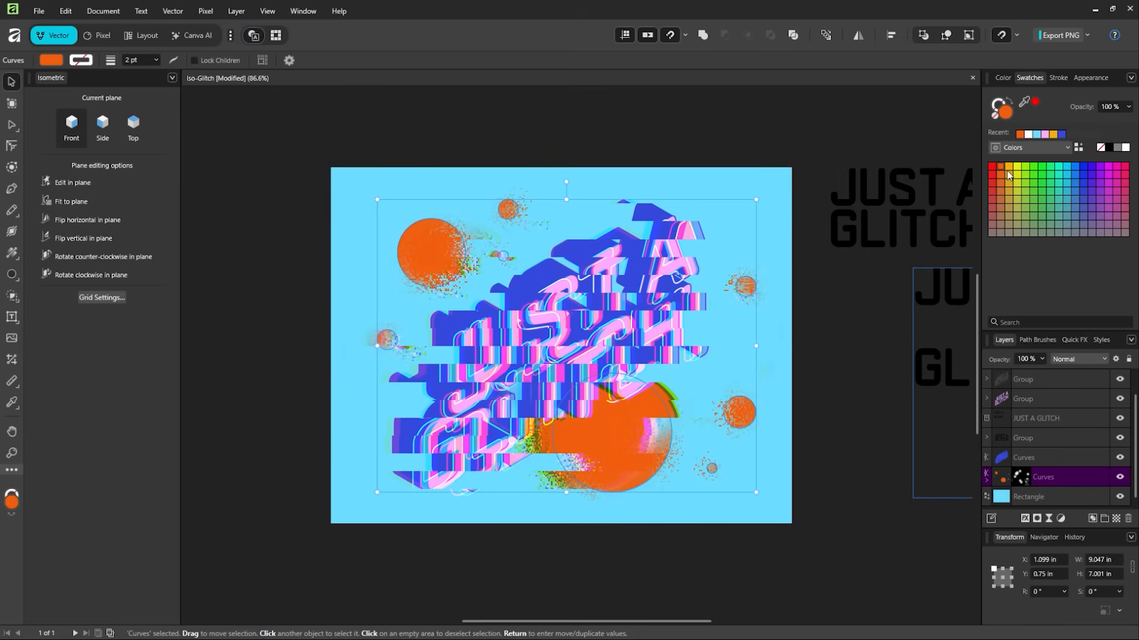
{"action": "key", "text": "ctrl+z"}
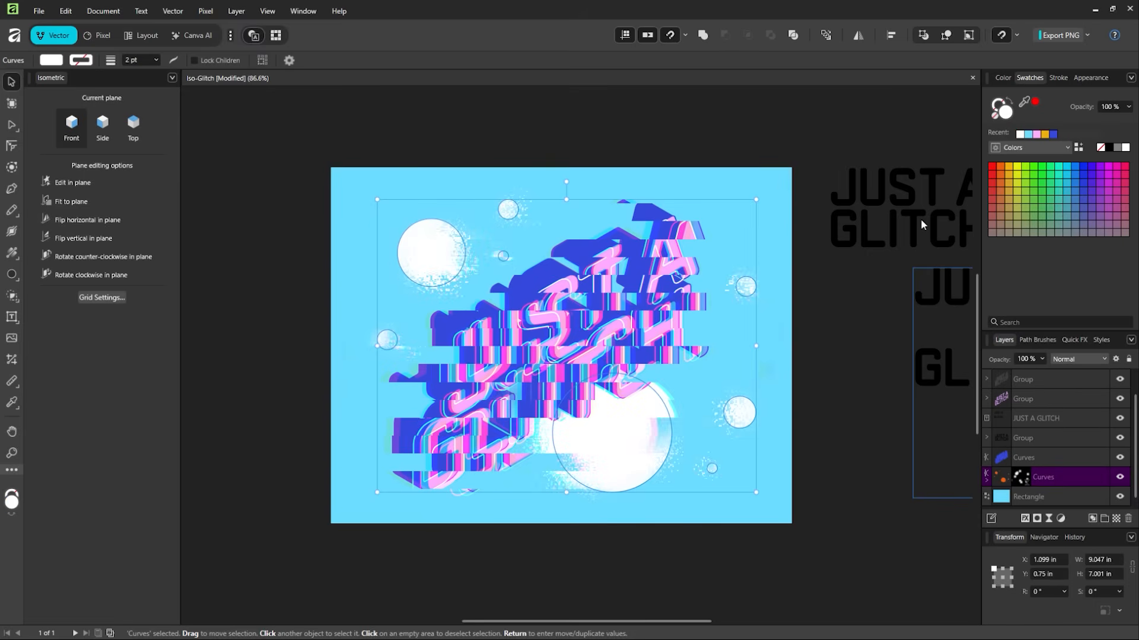
{"action": "left_click", "coordinate": [1063, 170]}
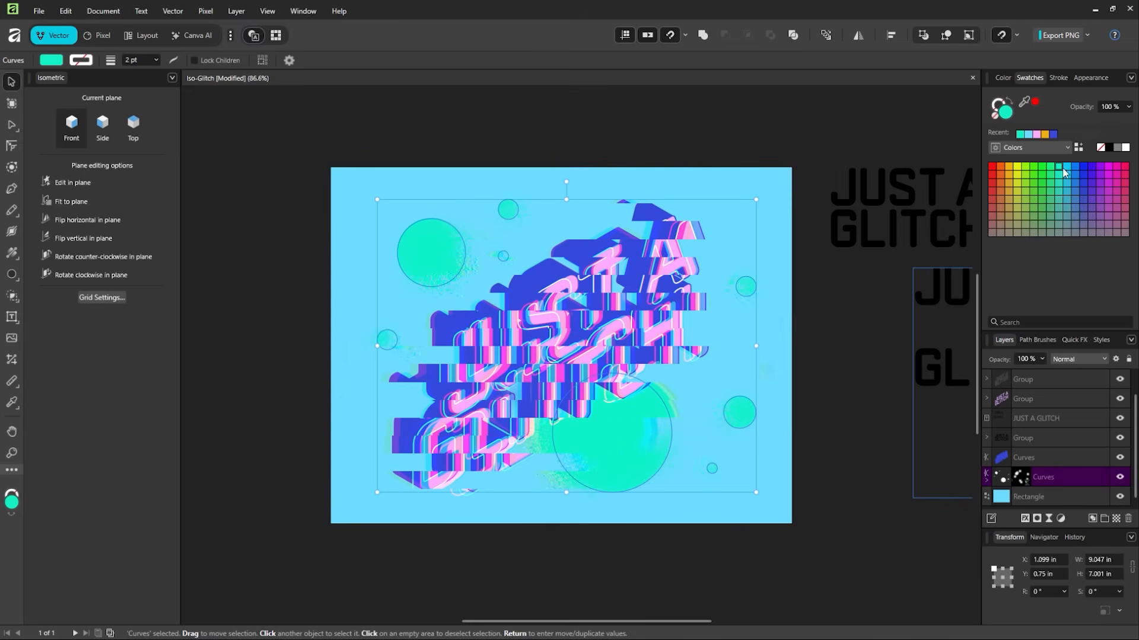
{"action": "left_click", "coordinate": [1075, 170]}
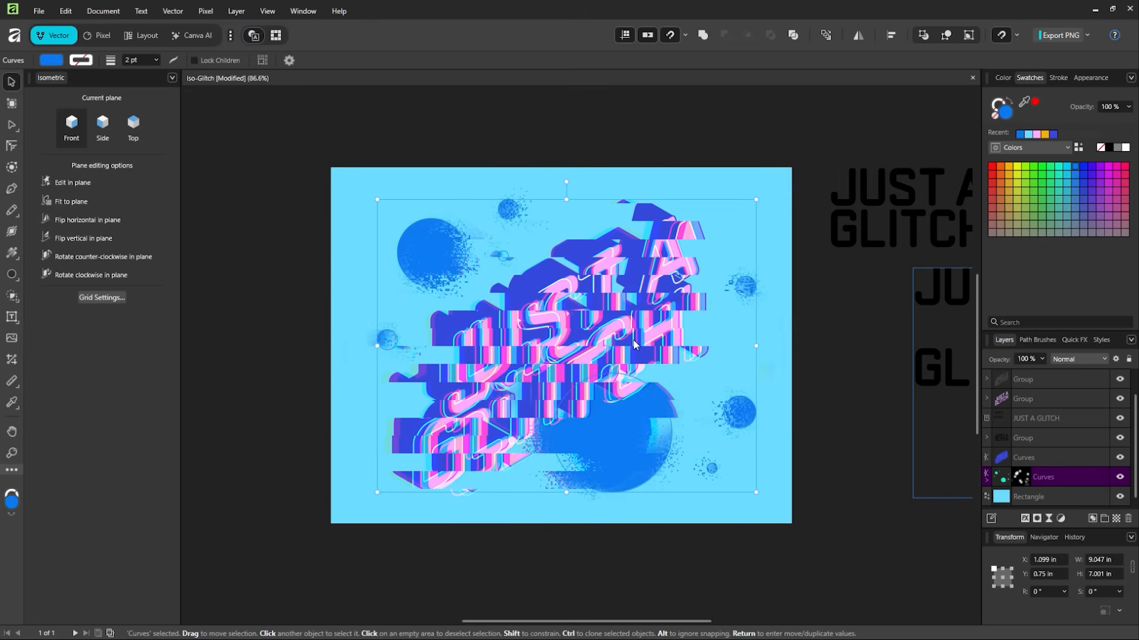
- Try light pink and magenta sampled from the glitched lettering as the circles' fill
{"action": "key", "text": "i"}
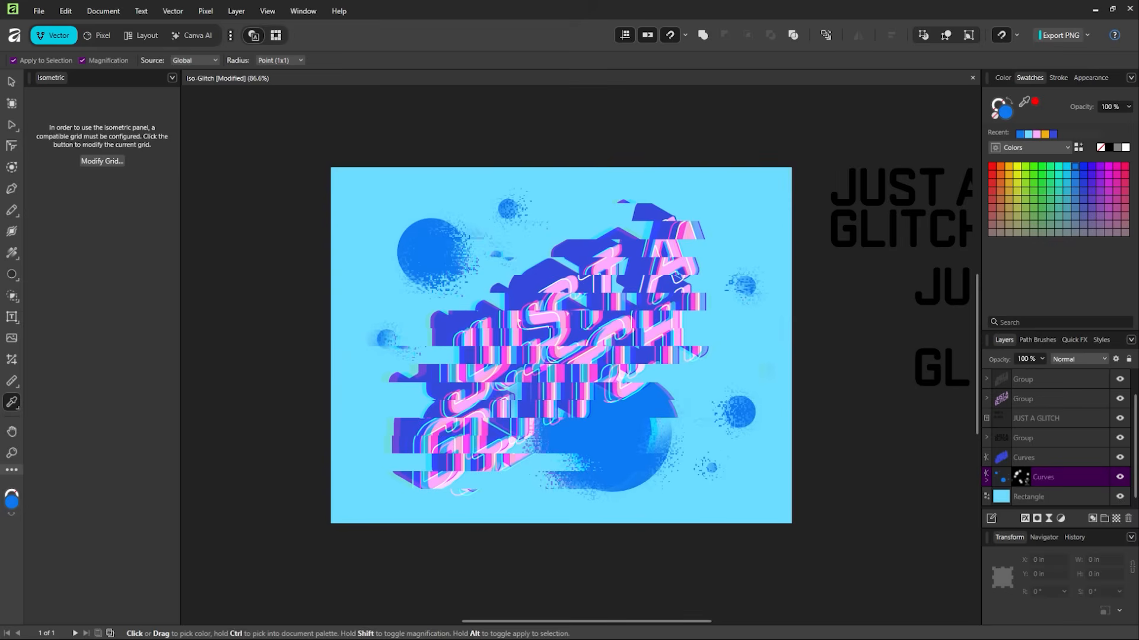
{"action": "left_click", "coordinate": [674, 276]}
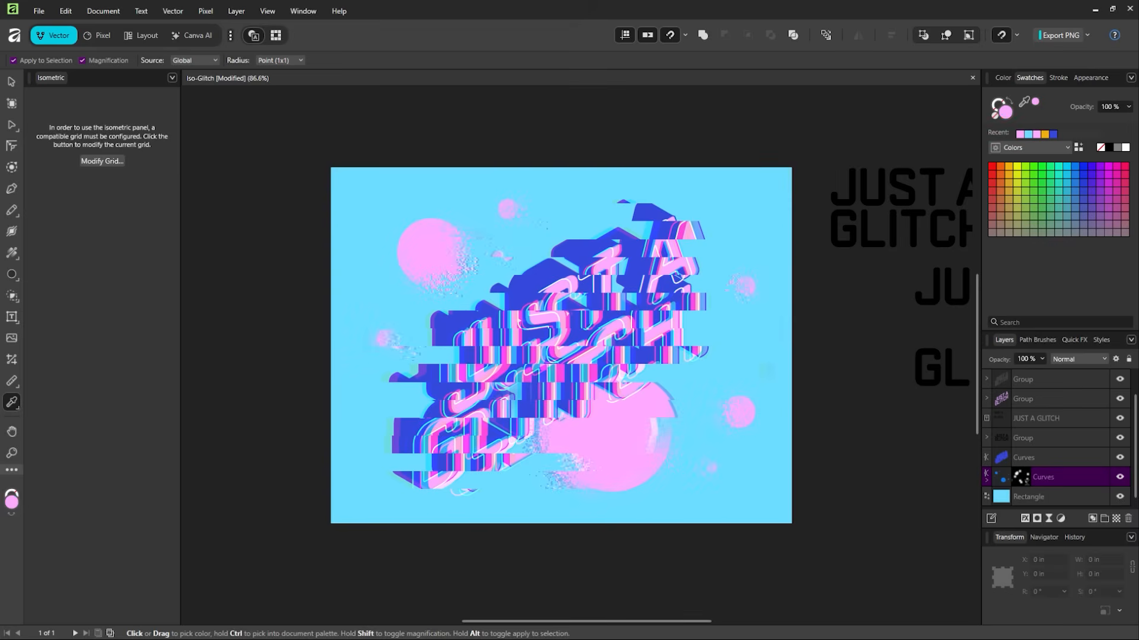
{"action": "left_click", "coordinate": [674, 275]}
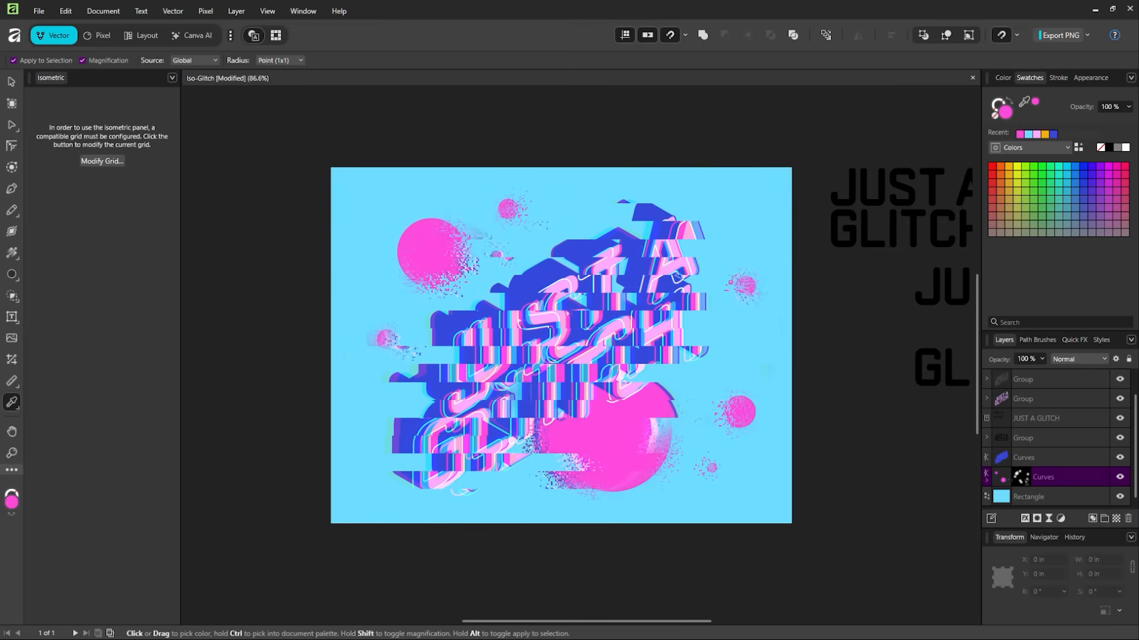
{"action": "left_click", "coordinate": [141, 35]}
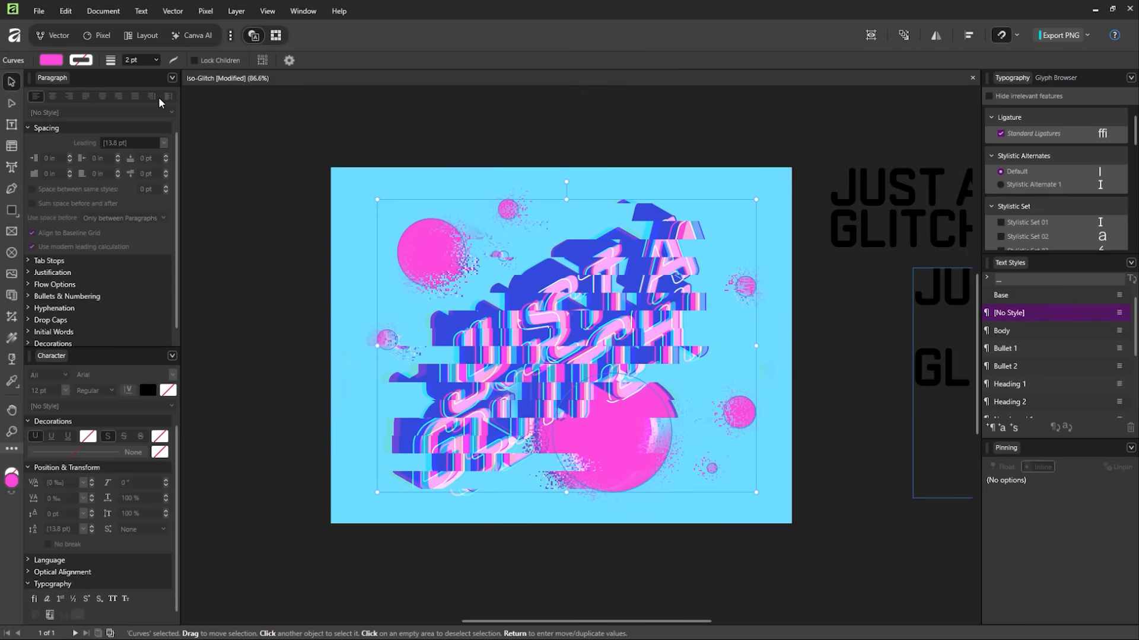
{"action": "left_click", "coordinate": [59, 35]}
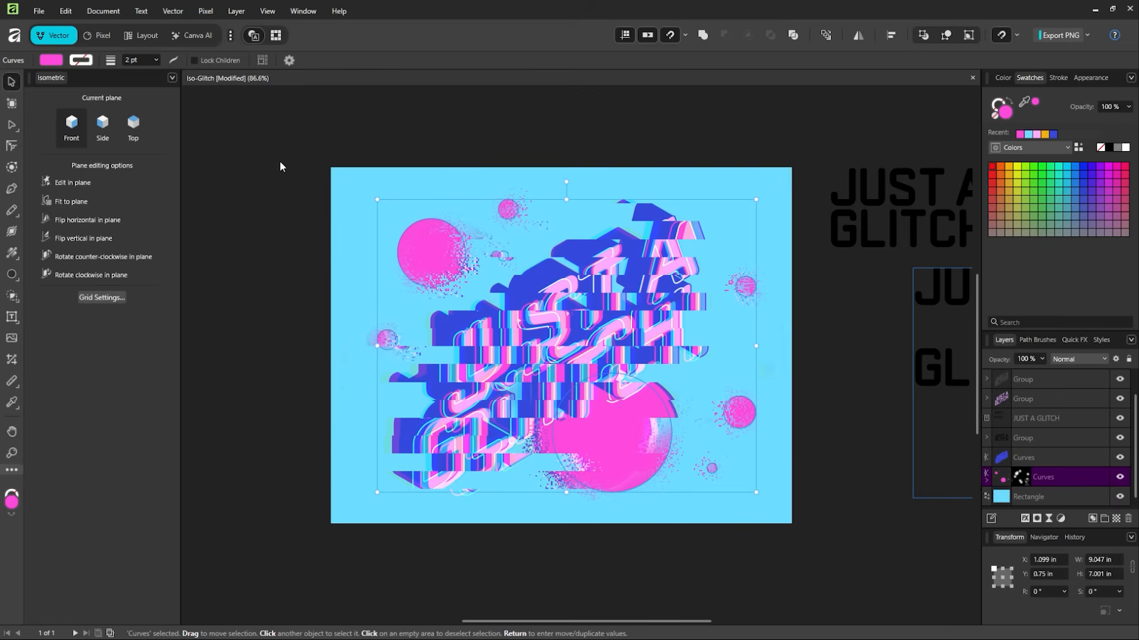
{"action": "left_click", "coordinate": [100, 37]}
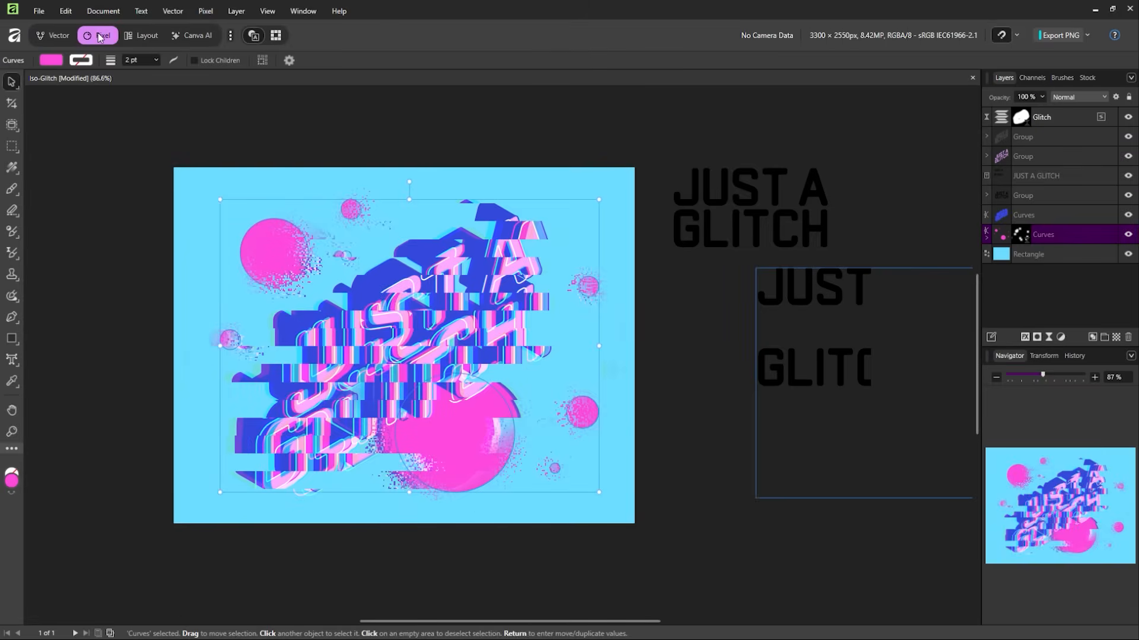
{"action": "left_click", "coordinate": [56, 36]}
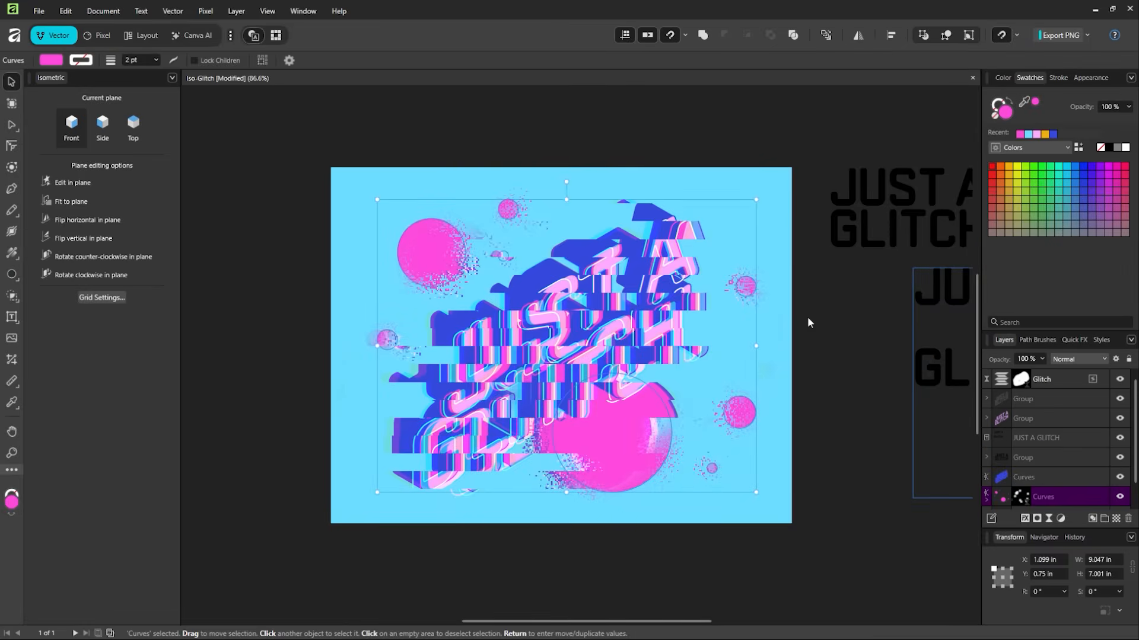
- Fill the scrambled circles with dark blue and deselect them
{"action": "left_click", "coordinate": [1053, 134]}
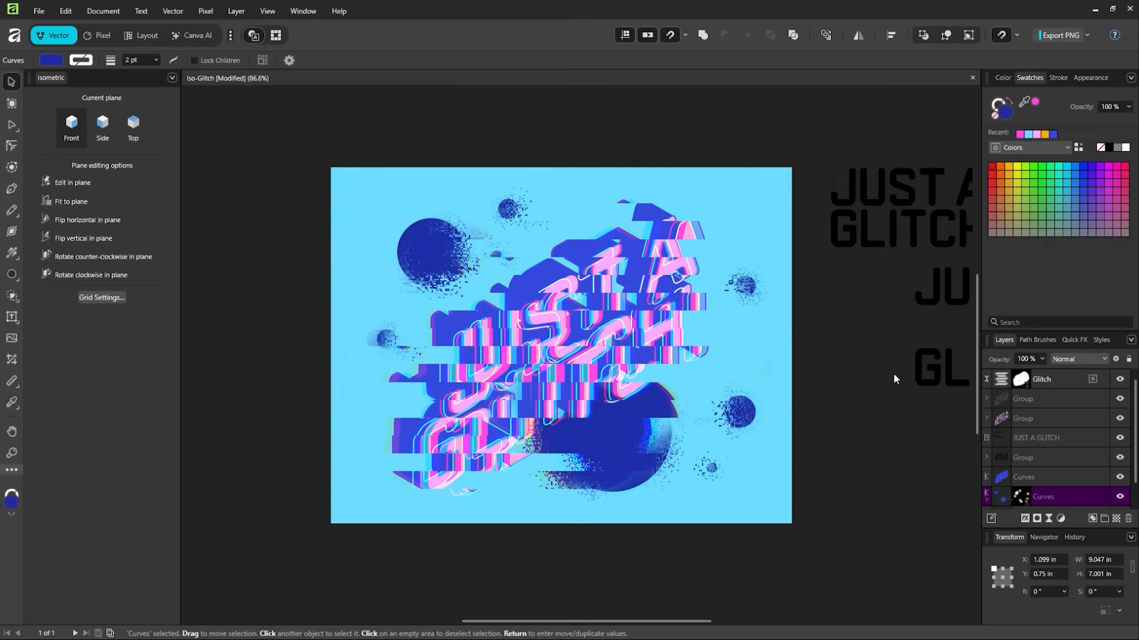
{"action": "left_click", "coordinate": [882, 424]}
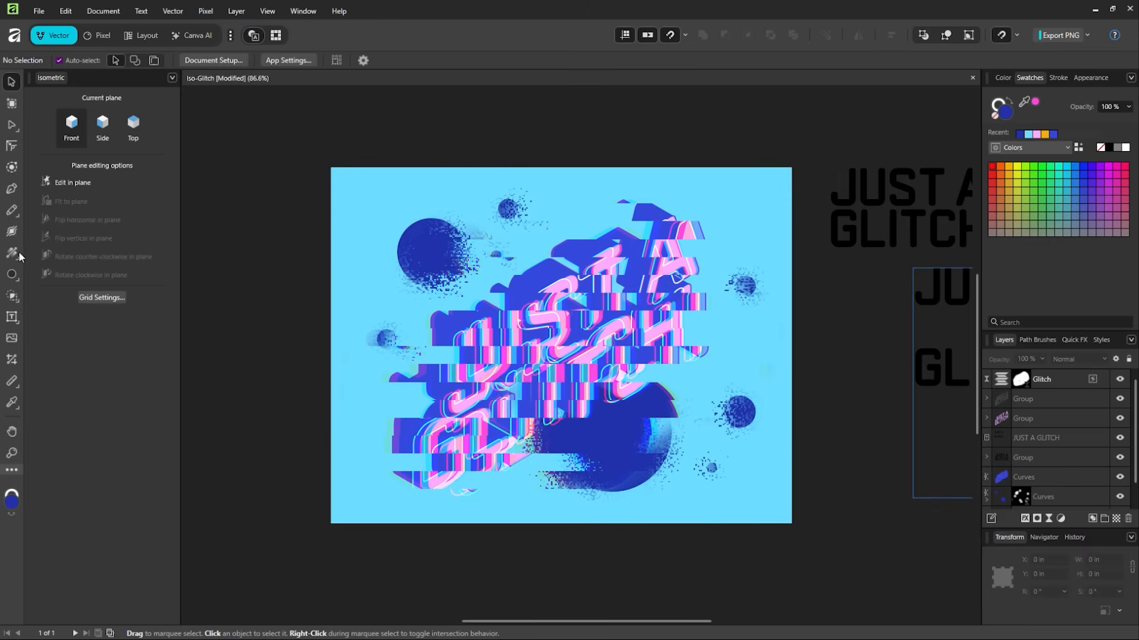
- Draw a diamond about 0.77 in wide and high below the large upper-left circle, near the artboard's left edge
{"action": "left_click", "coordinate": [12, 275]}
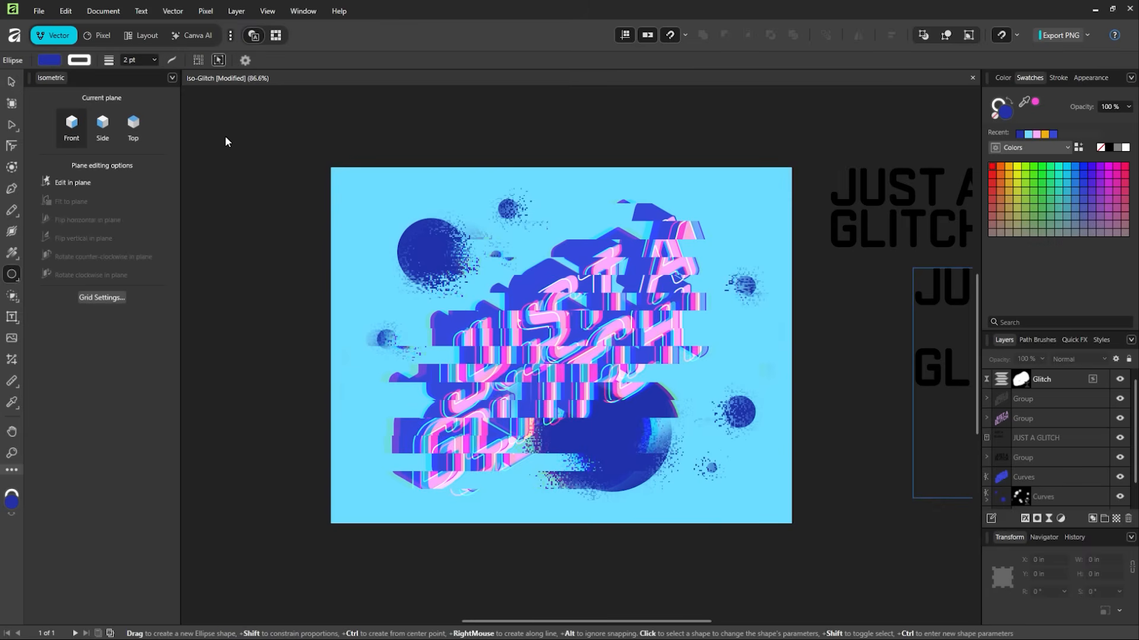
{"action": "key", "text": "m"}
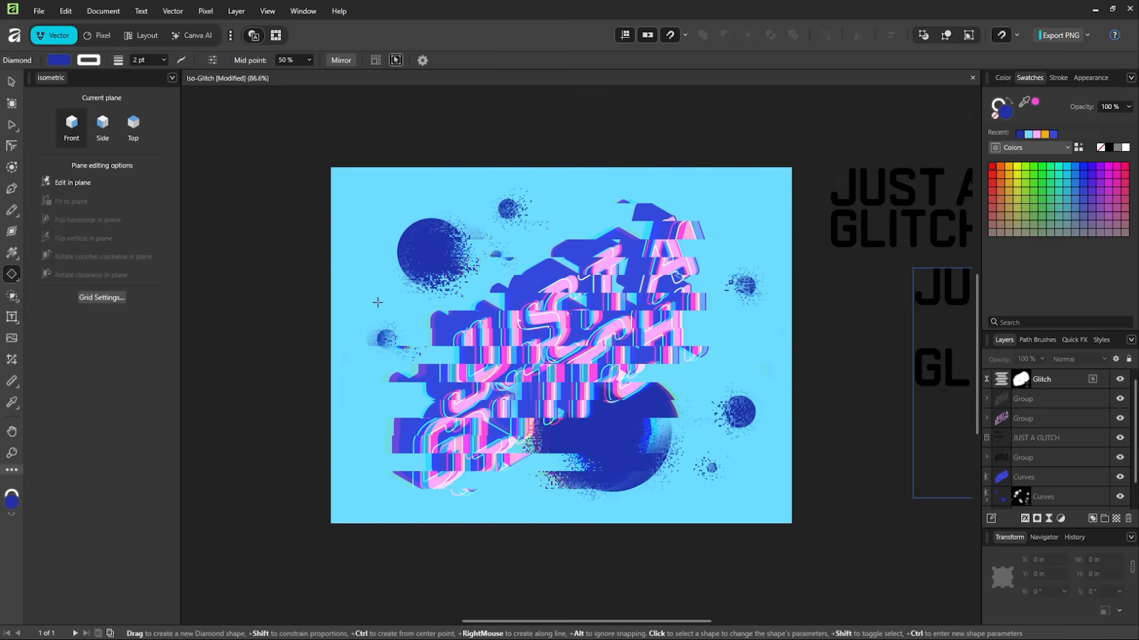
{"action": "left_click_drag", "start_coordinate": [364, 288], "coordinate": [393, 321]}
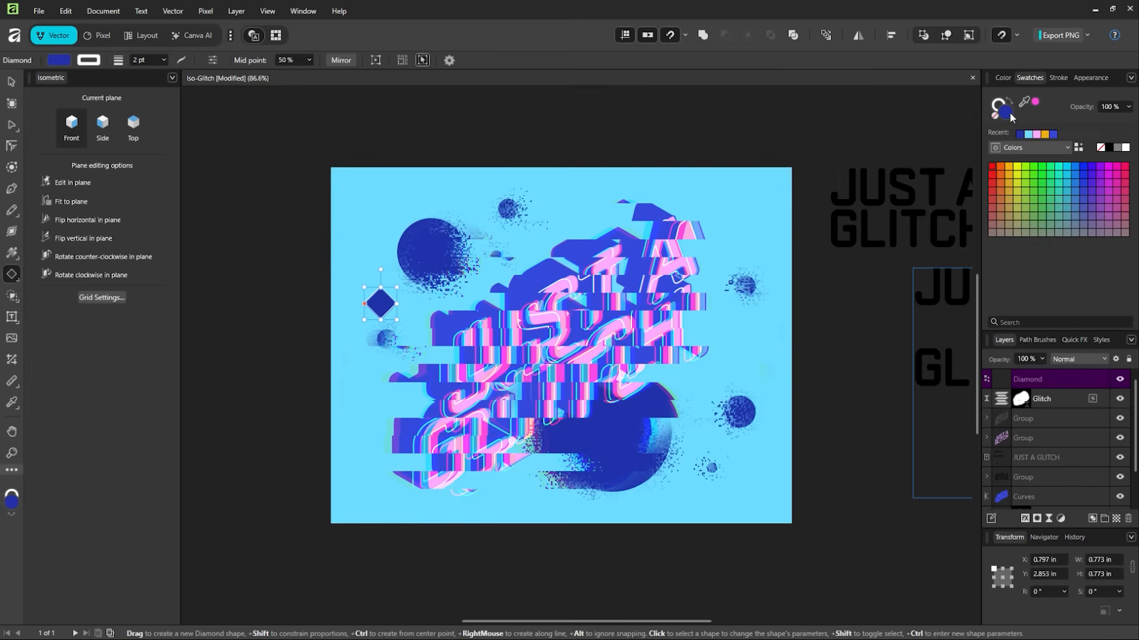
- Fill the diamond with magenta and remove its stroke
{"action": "left_click", "coordinate": [1037, 134]}
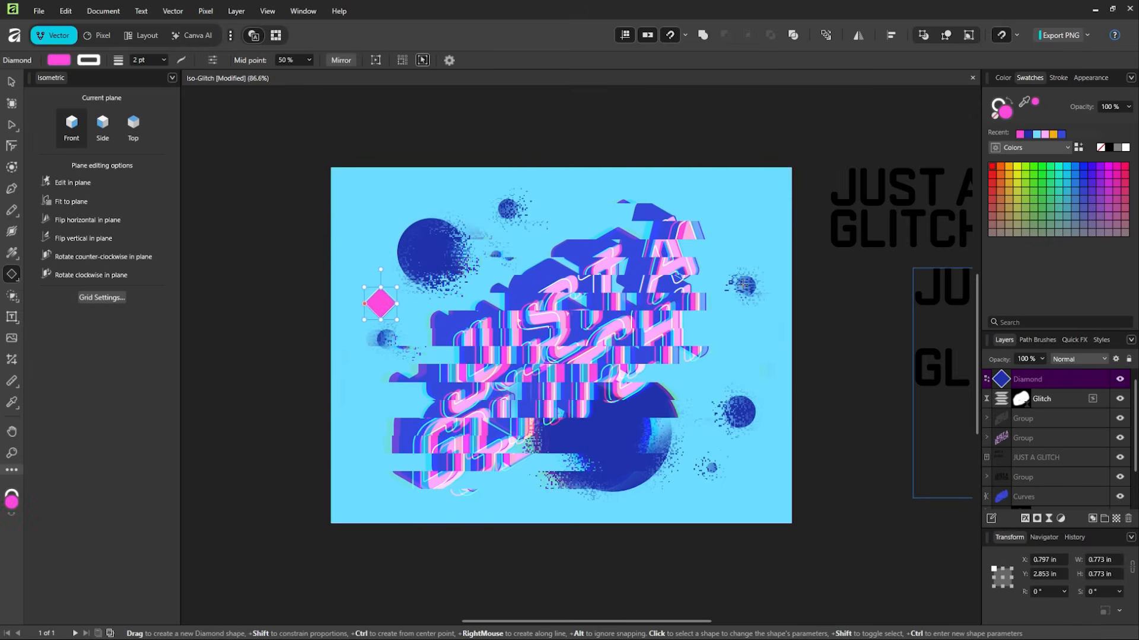
{"action": "left_click", "coordinate": [1000, 106]}
{"action": "left_click", "coordinate": [995, 116]}
{"action": "left_click", "coordinate": [10, 84]}
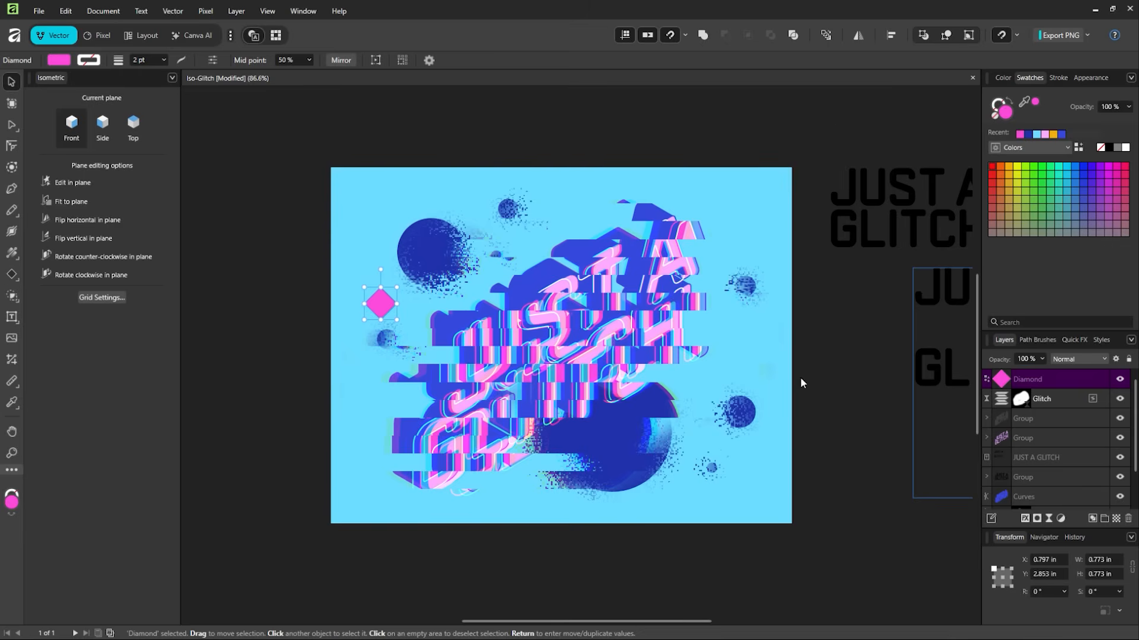
- Move the magenta diamond beneath the Glitch layer and scatter four smaller copies around the lettering, the smallest about 0.41 in wide
{"action": "left_click_drag", "start_coordinate": [1034, 377], "coordinate": [1059, 407]}
{"action": "mouse_move", "coordinate": [383, 311]}
{"action": "left_mouse_down"}
{"action": "mouse_move", "coordinate": [555, 220]}
{"action": "mouse_move", "coordinate": [735, 372]}
{"action": "mouse_move", "coordinate": [748, 347]}
{"action": "mouse_move", "coordinate": [719, 320]}
{"action": "mouse_move", "coordinate": [735, 347]}
{"action": "mouse_move", "coordinate": [534, 467]}
{"action": "mouse_move", "coordinate": [369, 465]}
{"action": "mouse_move", "coordinate": [373, 487]}
{"action": "mouse_move", "coordinate": [395, 326]}
{"action": "mouse_move", "coordinate": [606, 313]}
{"action": "mouse_move", "coordinate": [703, 195]}
{"action": "mouse_move", "coordinate": [720, 207]}
{"action": "mouse_move", "coordinate": [714, 460]}
{"action": "mouse_move", "coordinate": [688, 442]}
{"action": "mouse_move", "coordinate": [682, 469]}
{"action": "mouse_move", "coordinate": [526, 499]}
{"action": "mouse_move", "coordinate": [494, 360]}
{"action": "mouse_move", "coordinate": [382, 224]}
{"action": "mouse_move", "coordinate": [415, 235]}
{"action": "mouse_move", "coordinate": [387, 233]}
{"action": "left_mouse_up"}
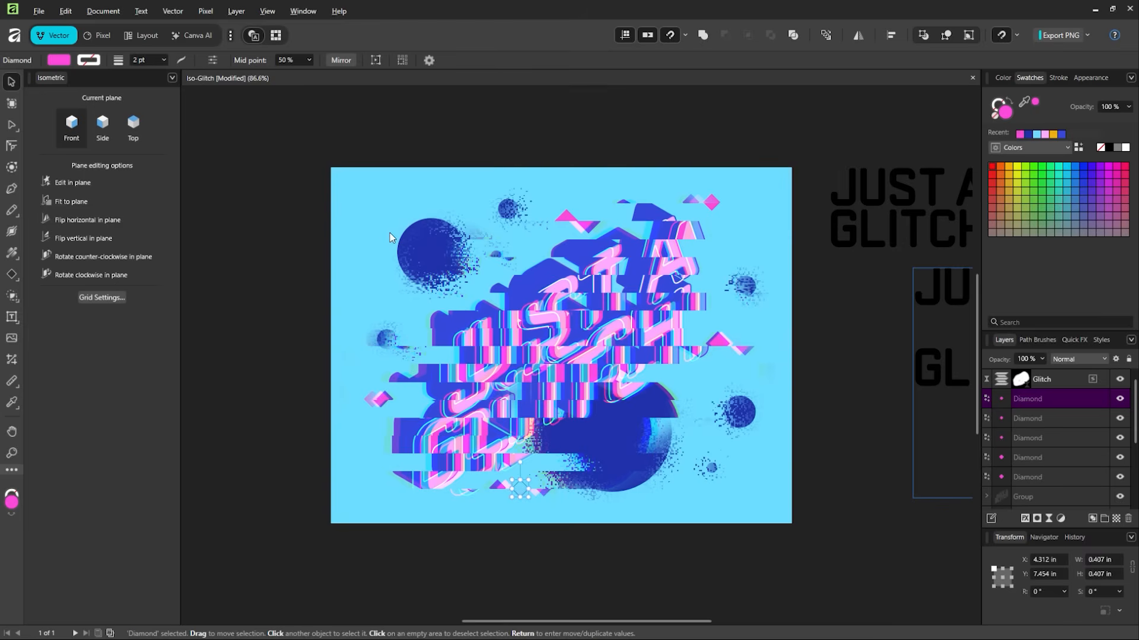
{"action": "left_click", "coordinate": [314, 259]}
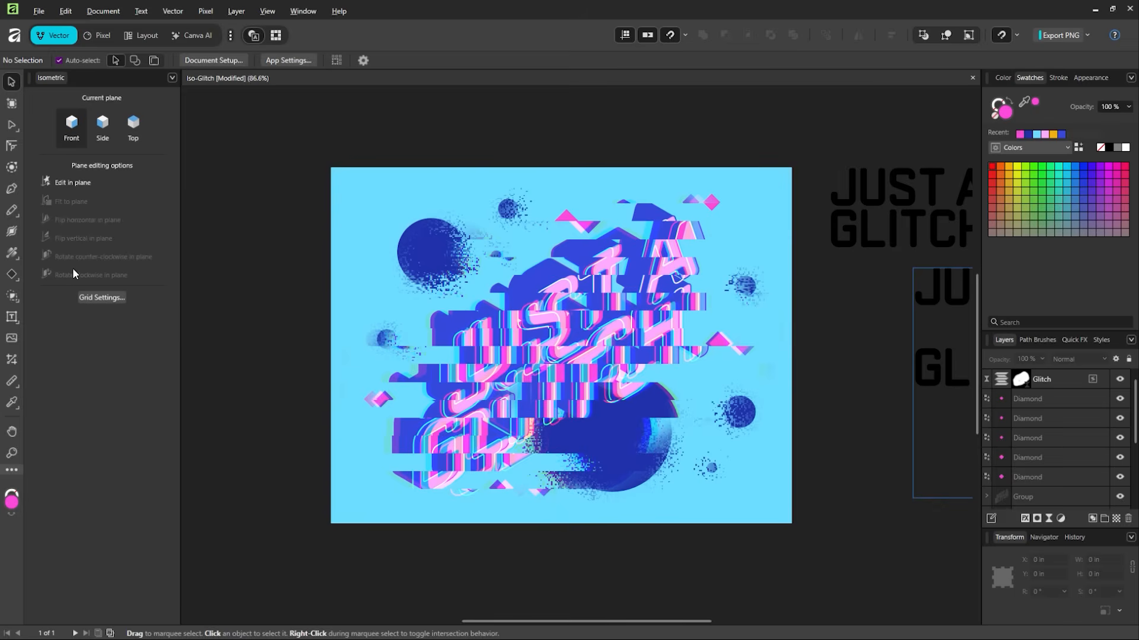
- Add three magenta squares around the lettering: two about 1 in wide near the upper-left circle and a larger one at lower right
{"action": "key", "text": "m"}
{"action": "left_click_drag", "start_coordinate": [357, 205], "coordinate": [760, 506]}
{"action": "left_click", "coordinate": [12, 81]}
{"action": "left_click_drag", "start_coordinate": [722, 481], "coordinate": [684, 472]}
{"action": "left_click_drag", "start_coordinate": [406, 205], "coordinate": [409, 294]}
{"action": "left_click", "coordinate": [408, 221], "text": "shift"}
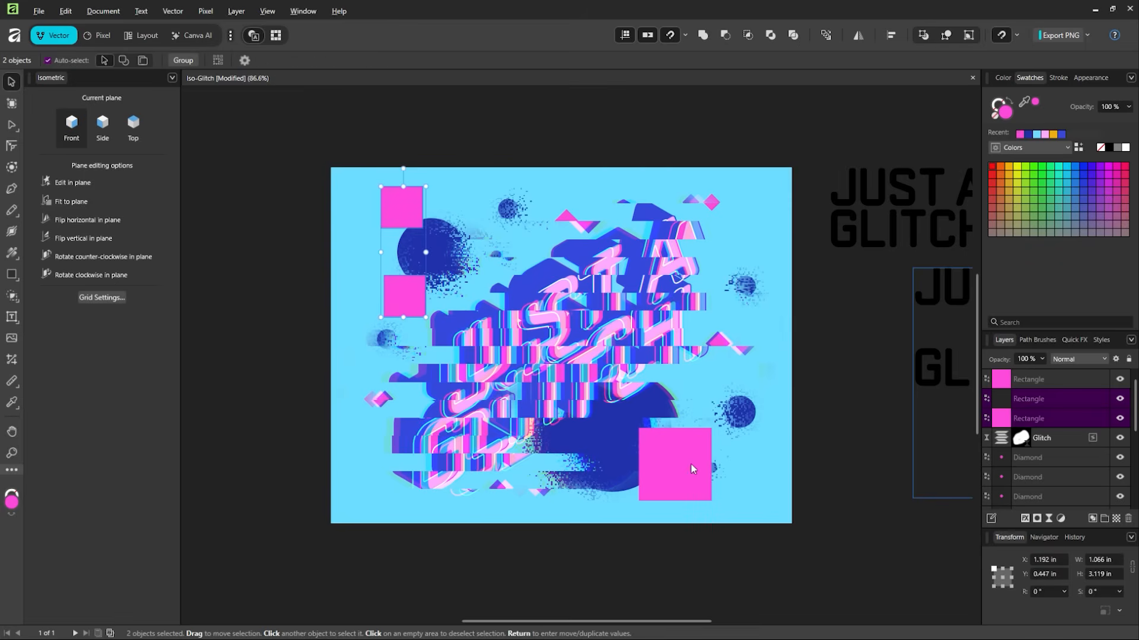
- Fill all three squares with cream sampled from the glitched lettering
{"action": "left_click", "coordinate": [685, 447], "text": "shift"}
{"action": "key", "text": "i"}
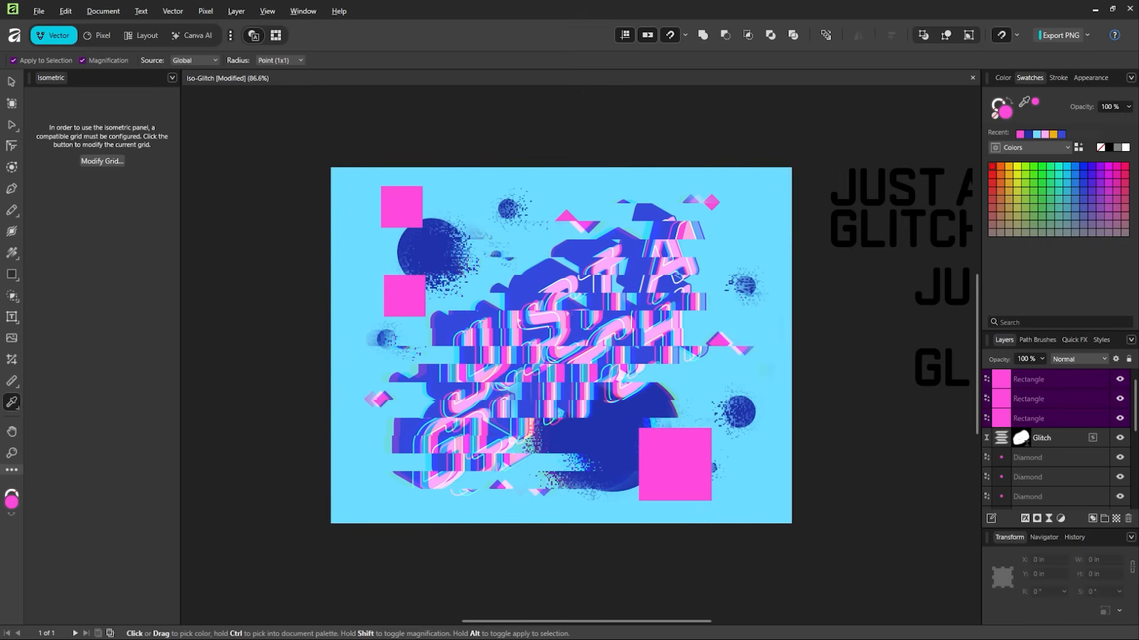
{"action": "left_click", "coordinate": [675, 277]}
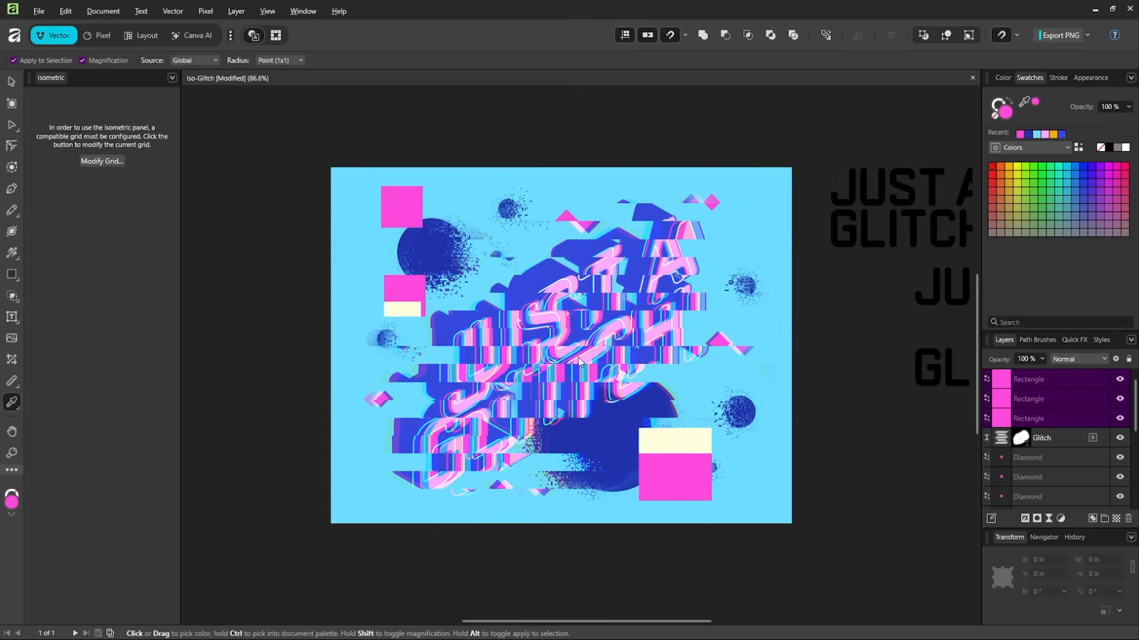
- Copy the large cream square to the upper middle, shrink the upper-left square to about 0.57 in, and copy that one near the right edge
{"action": "left_click", "coordinate": [12, 82]}
{"action": "left_click", "coordinate": [396, 119]}
{"action": "left_click", "coordinate": [678, 452]}
{"action": "mouse_move", "coordinate": [678, 452]}
{"action": "left_mouse_down"}
{"action": "mouse_move", "coordinate": [714, 244]}
{"action": "mouse_move", "coordinate": [536, 241]}
{"action": "mouse_move", "coordinate": [586, 230]}
{"action": "left_mouse_up"}
{"action": "left_click", "coordinate": [413, 221]}
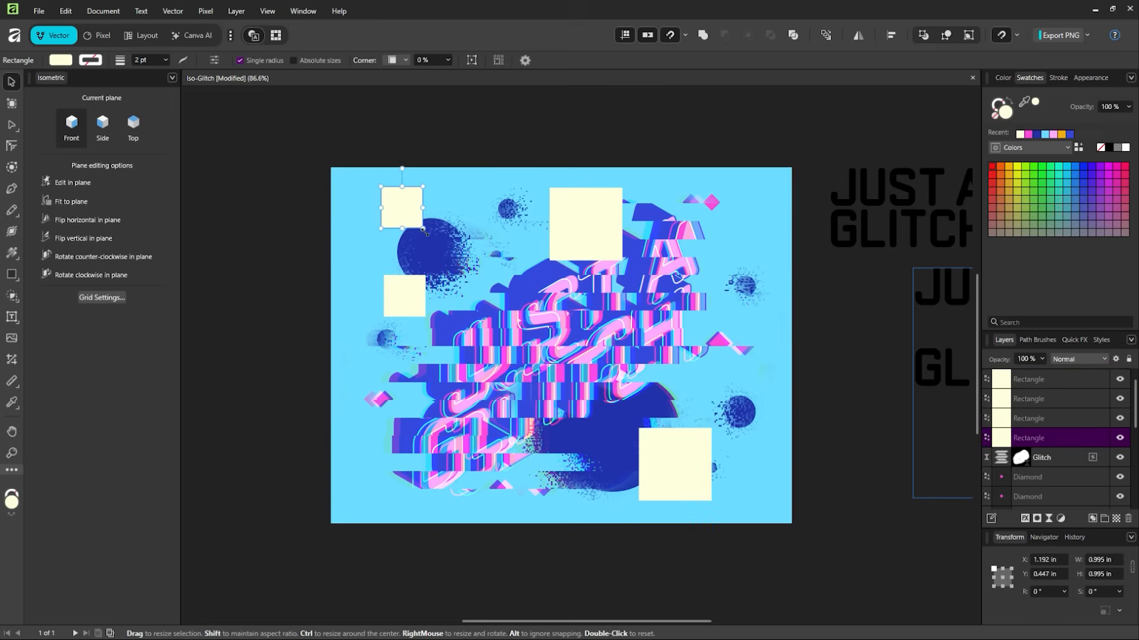
{"action": "mouse_move", "coordinate": [423, 228]}
{"action": "left_mouse_down"}
{"action": "mouse_move", "coordinate": [404, 211]}
{"action": "mouse_move", "coordinate": [406, 228]}
{"action": "mouse_move", "coordinate": [746, 424]}
{"action": "mouse_move", "coordinate": [709, 379]}
{"action": "mouse_move", "coordinate": [762, 338]}
{"action": "left_mouse_up"}
- Combine the five cream squares into a single shape and nudge it slightly to the left
{"action": "left_click", "coordinate": [1020, 455]}
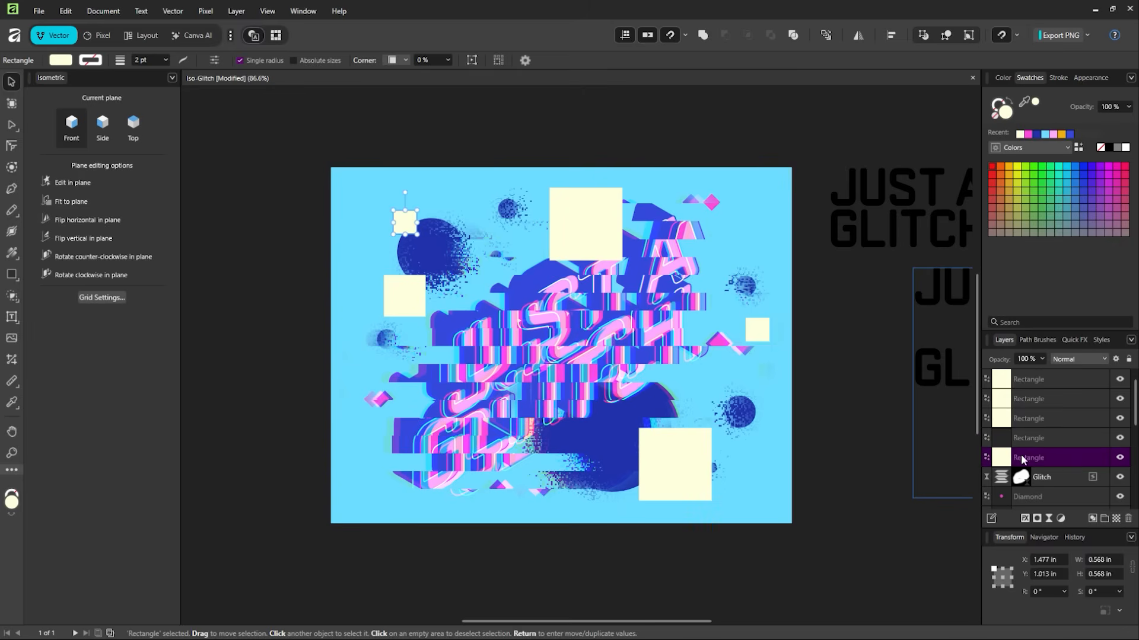
{"action": "left_click", "coordinate": [1020, 379], "text": "shift"}
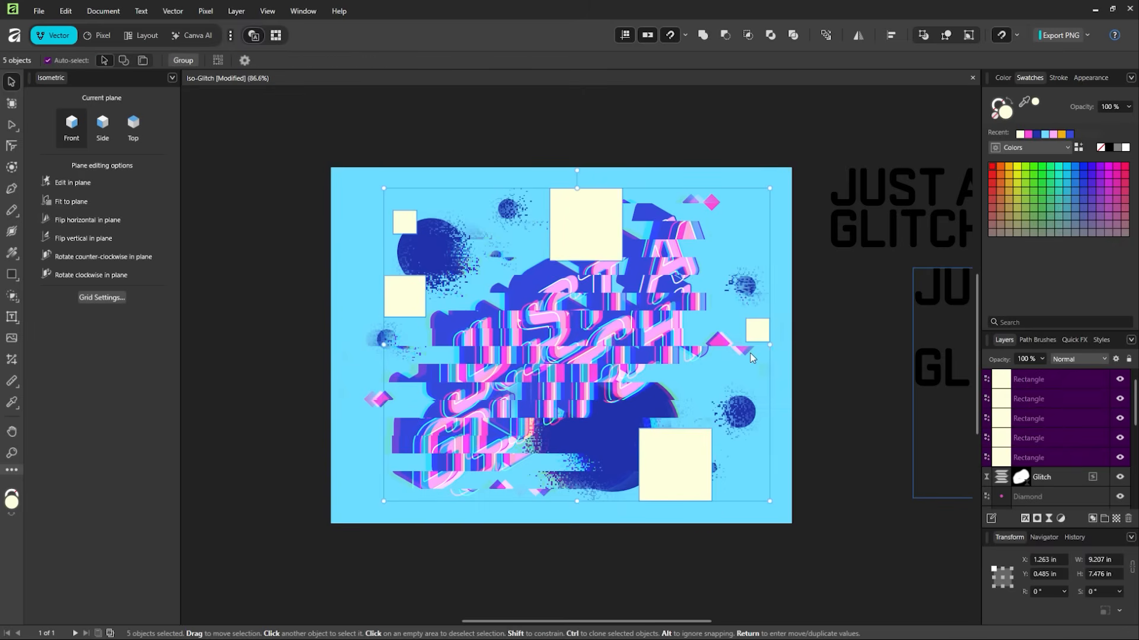
{"action": "key", "text": "ctrl+g"}
{"action": "left_click", "coordinate": [701, 36]}
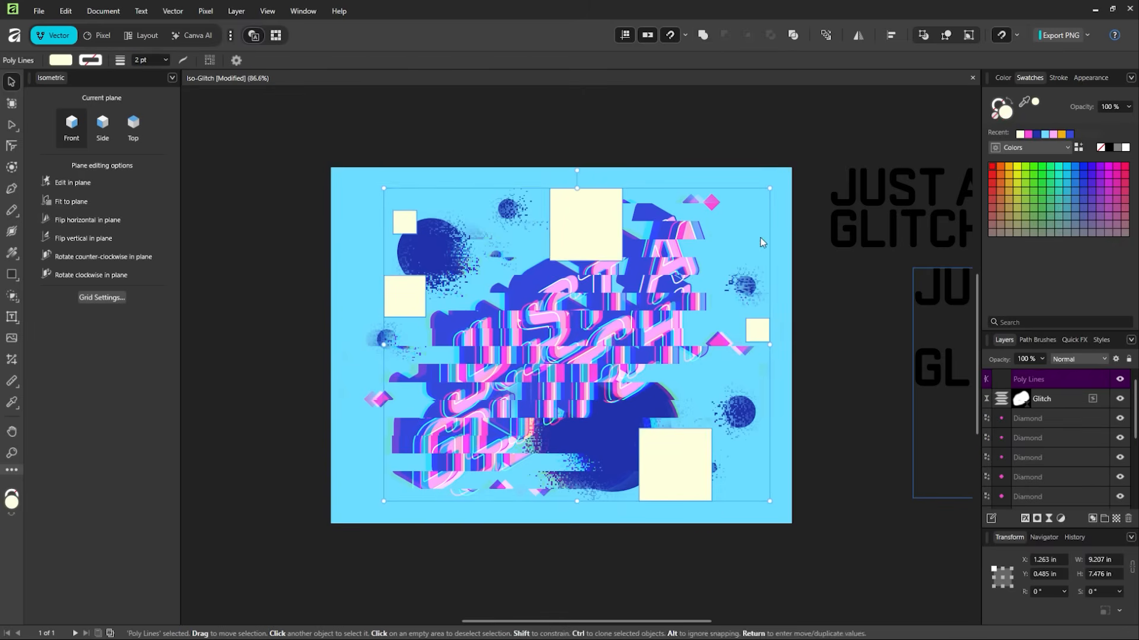
{"action": "left_click", "coordinate": [761, 238]}
{"action": "mouse_move", "coordinate": [570, 244]}
{"action": "left_mouse_down"}
{"action": "mouse_move", "coordinate": [520, 249]}
{"action": "mouse_move", "coordinate": [561, 246]}
{"action": "left_mouse_up"}
- Switch to the Pixel workspace and activate the filter brush for the combined squares
{"action": "left_click", "coordinate": [107, 39]}
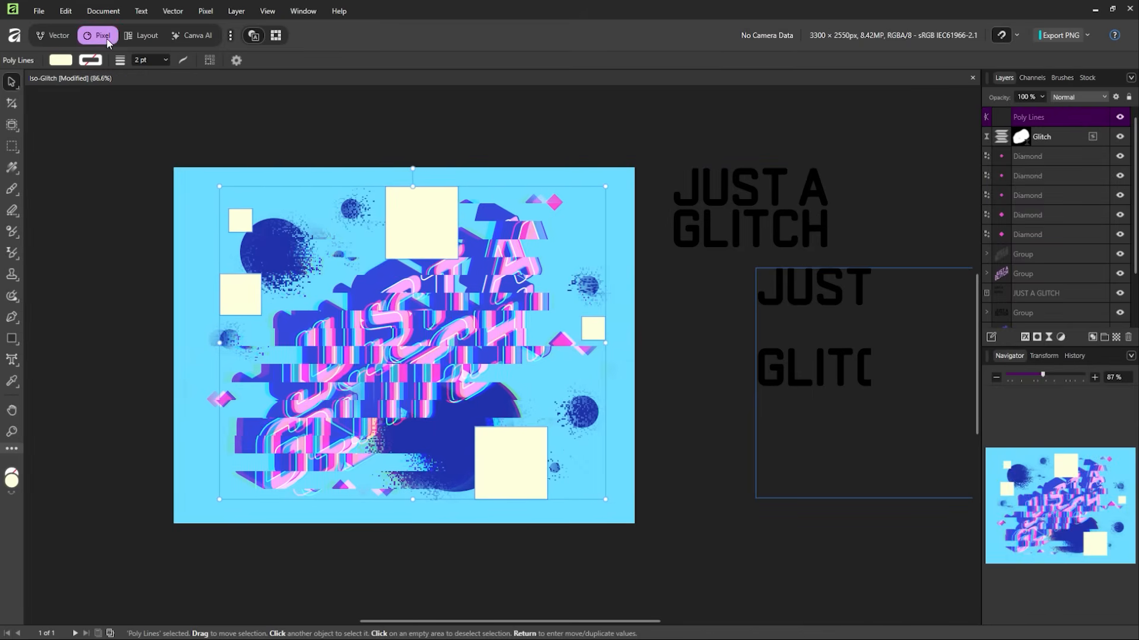
{"action": "key", "text": "space"}
{"action": "left_click_drag", "start_coordinate": [488, 294], "coordinate": [628, 281]}
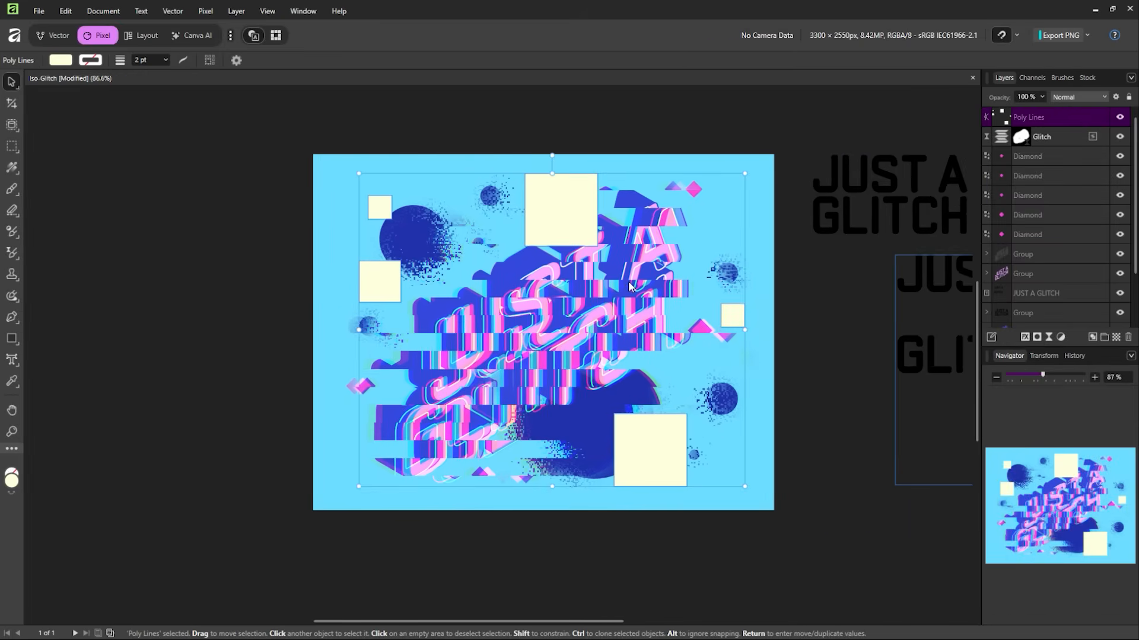
{"action": "left_click", "coordinate": [13, 254]}
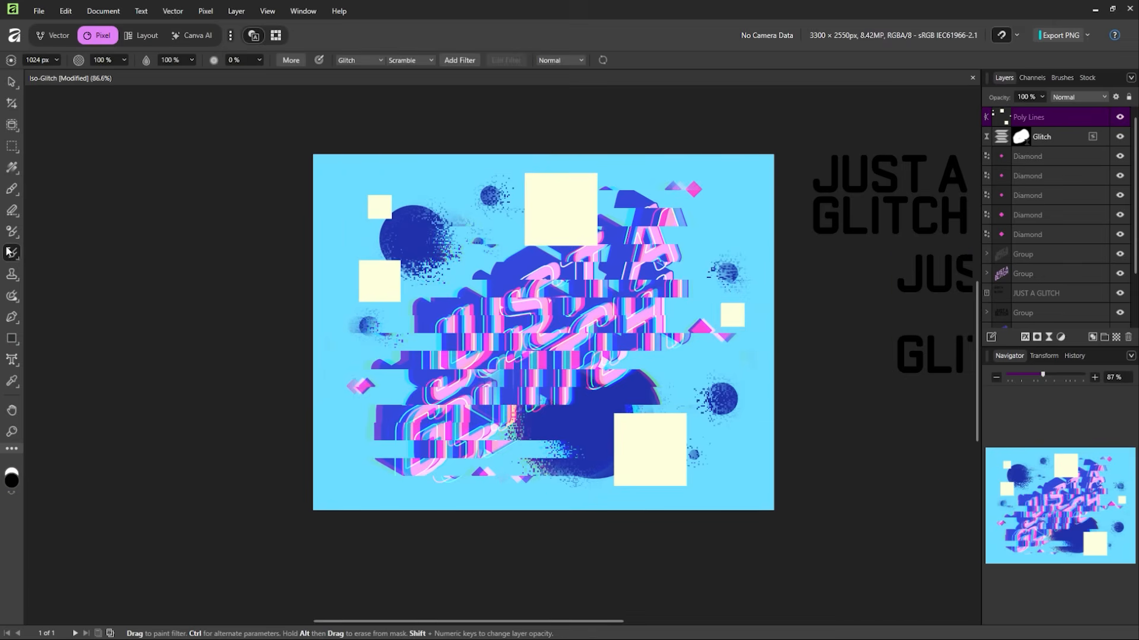
- Try the Light Streaks and Channel Flip glitch presets on the cream squares
{"action": "left_click", "coordinate": [411, 208]}
{"action": "left_click", "coordinate": [409, 224]}
{"action": "left_click", "coordinate": [413, 60]}
{"action": "left_click", "coordinate": [417, 249]}
{"action": "left_click", "coordinate": [420, 255]}
{"action": "left_click", "coordinate": [422, 266]}
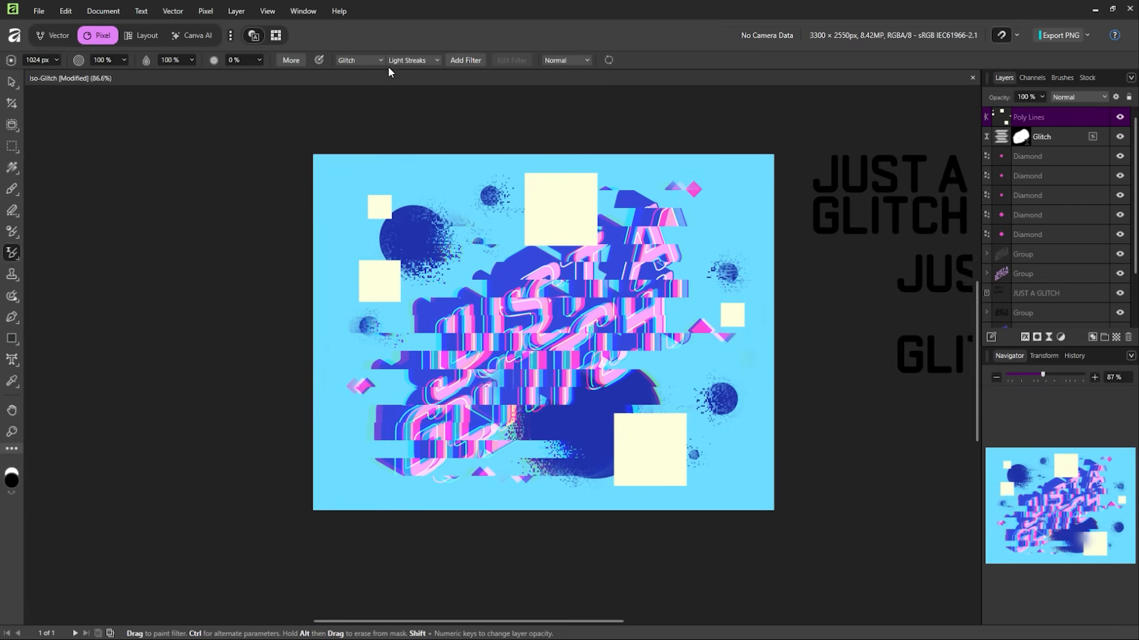
{"action": "left_click", "coordinate": [407, 278]}
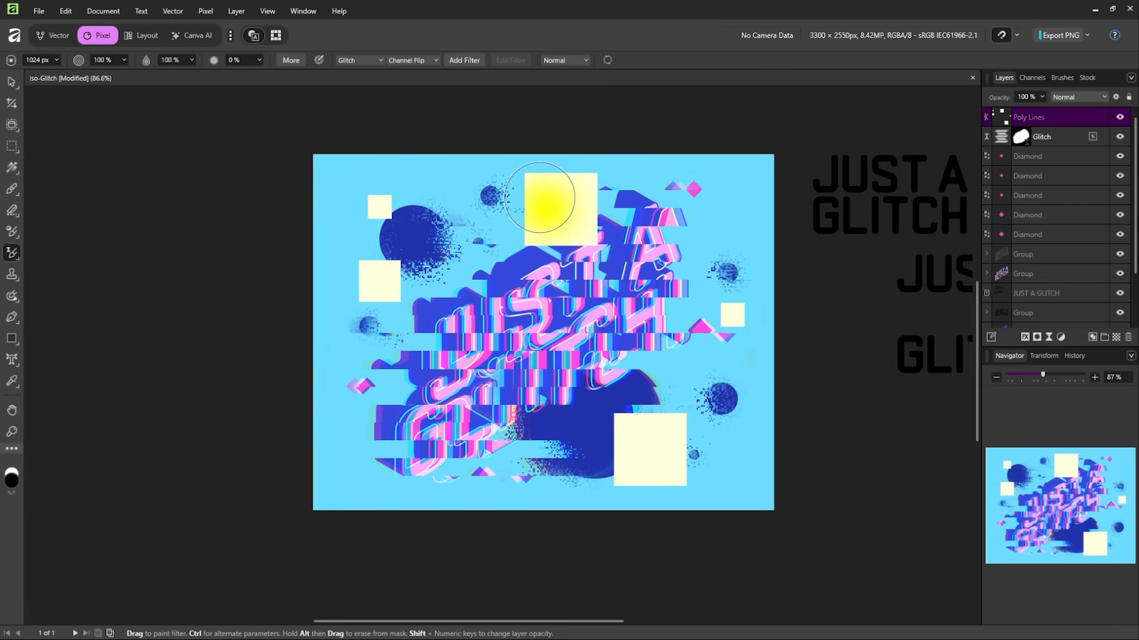
- Try the Slice, Sawtooth and Shred (Color) glitch presets on the large upper square
{"action": "left_click", "coordinate": [401, 61]}
{"action": "left_click", "coordinate": [405, 82]}
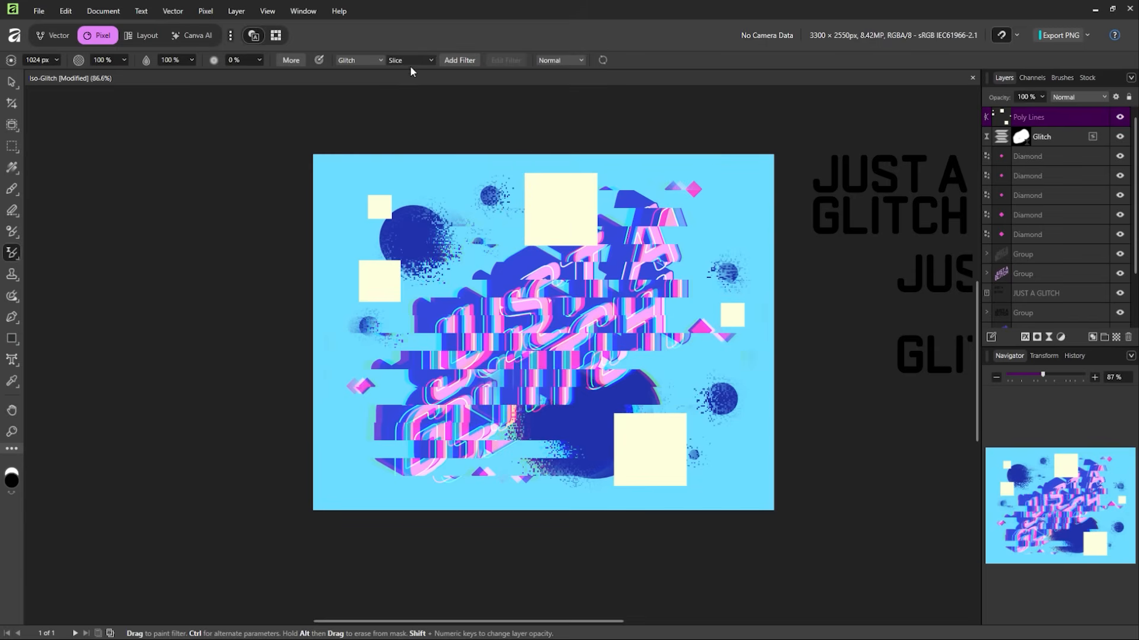
{"action": "left_click", "coordinate": [410, 94]}
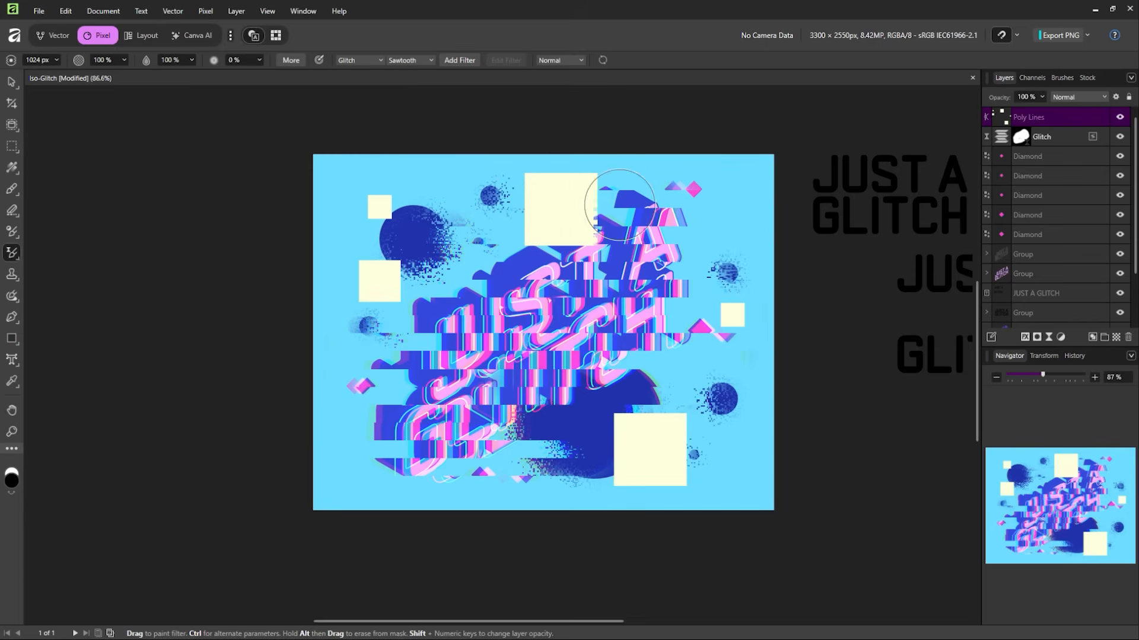
{"action": "left_click", "coordinate": [407, 62]}
{"action": "left_click", "coordinate": [411, 126]}
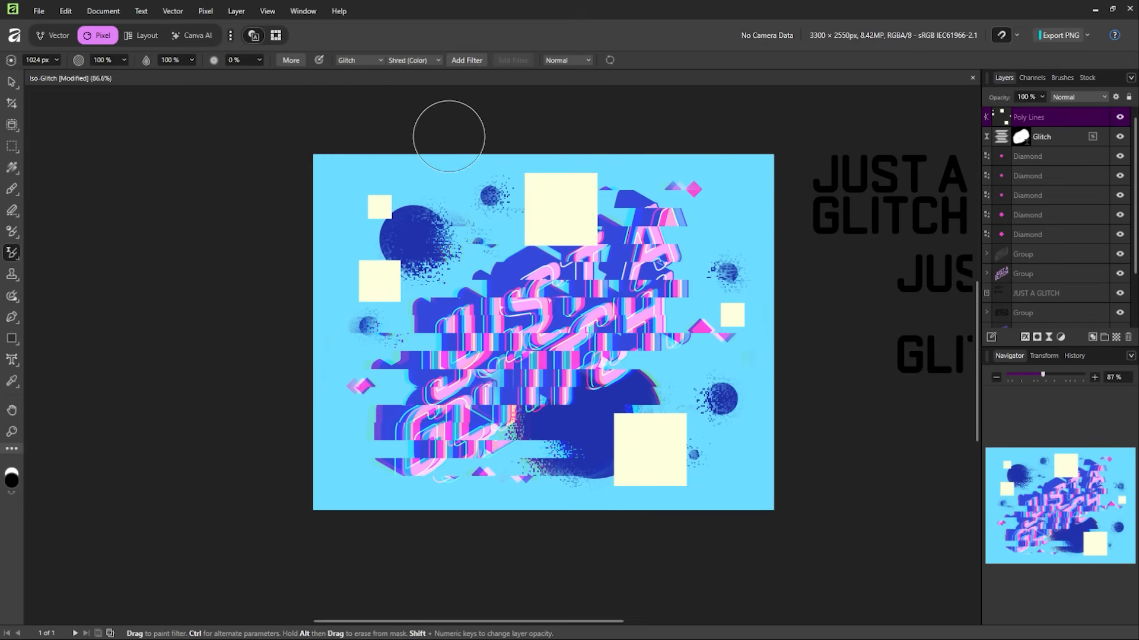
- Try the Blast (Color), Slice (Color) and Sawtooth (Color) glitch presets along the edges of the large upper square
{"action": "mouse_move", "coordinate": [532, 183]}
{"action": "left_mouse_down"}
{"action": "mouse_move", "coordinate": [550, 212]}
{"action": "mouse_move", "coordinate": [593, 186]}
{"action": "mouse_move", "coordinate": [534, 202]}
{"action": "left_mouse_up"}
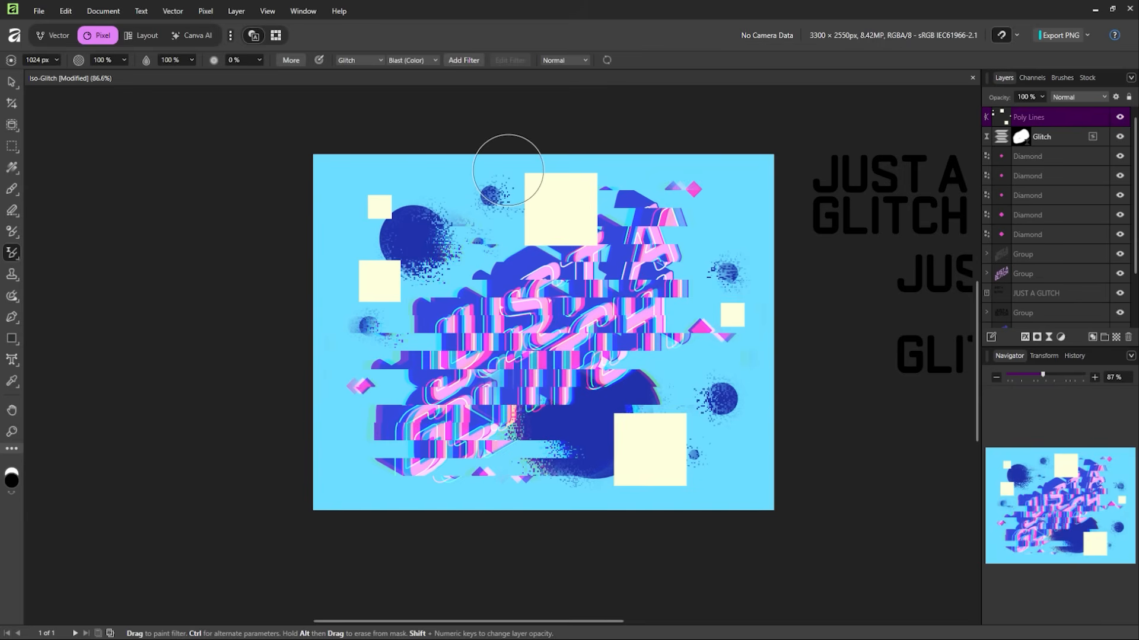
{"action": "left_click", "coordinate": [534, 210]}
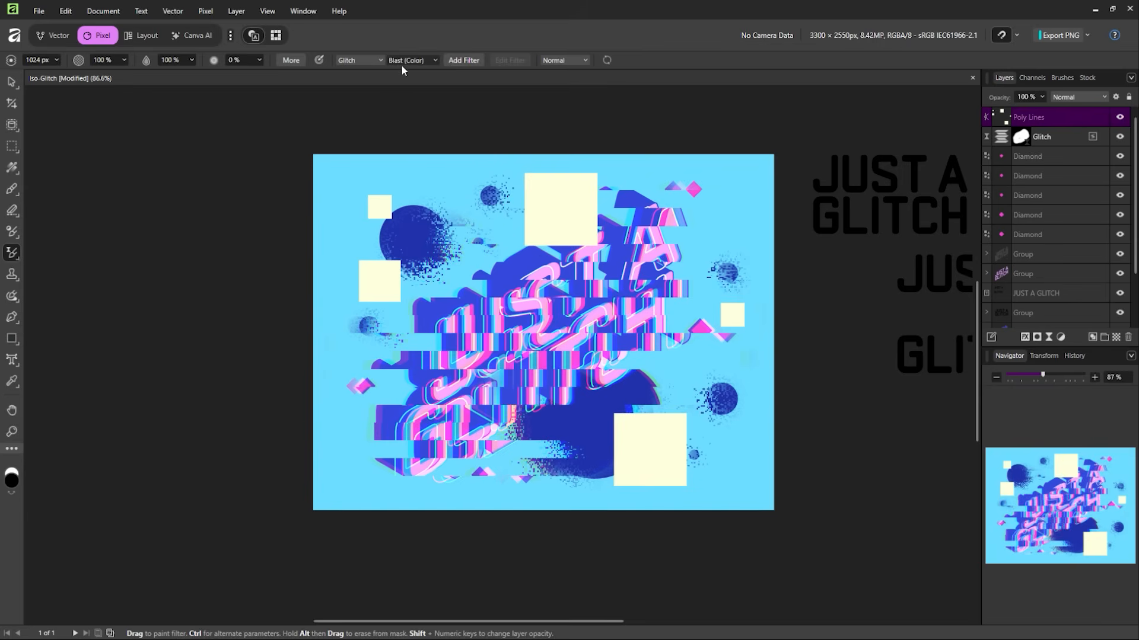
{"action": "left_click", "coordinate": [417, 159]}
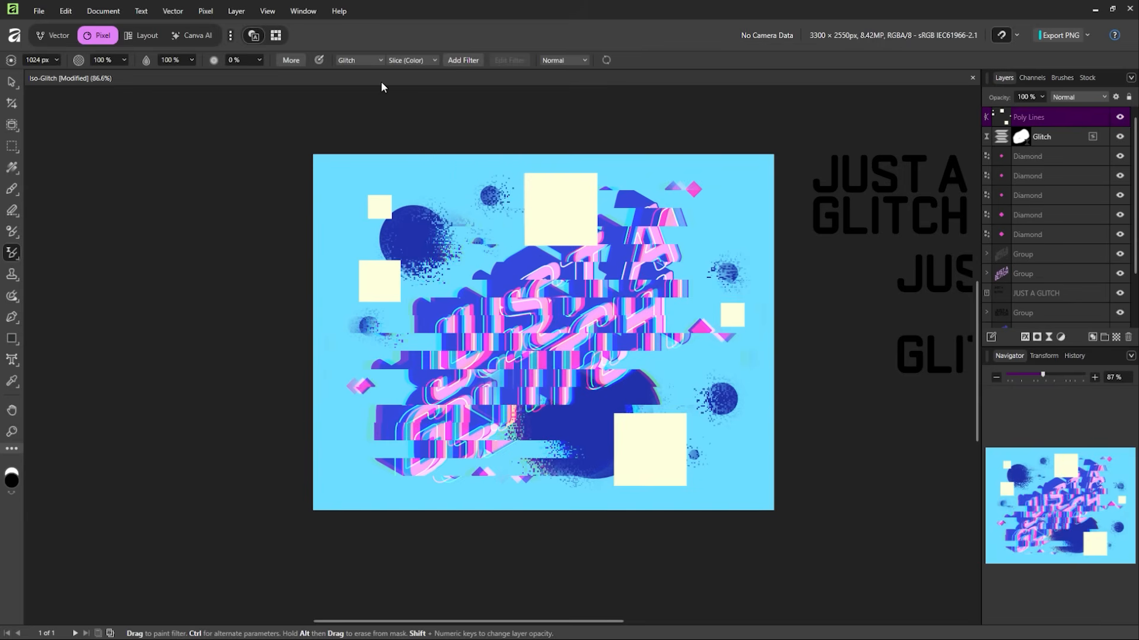
{"action": "left_click", "coordinate": [419, 64]}
{"action": "left_click", "coordinate": [418, 160]}
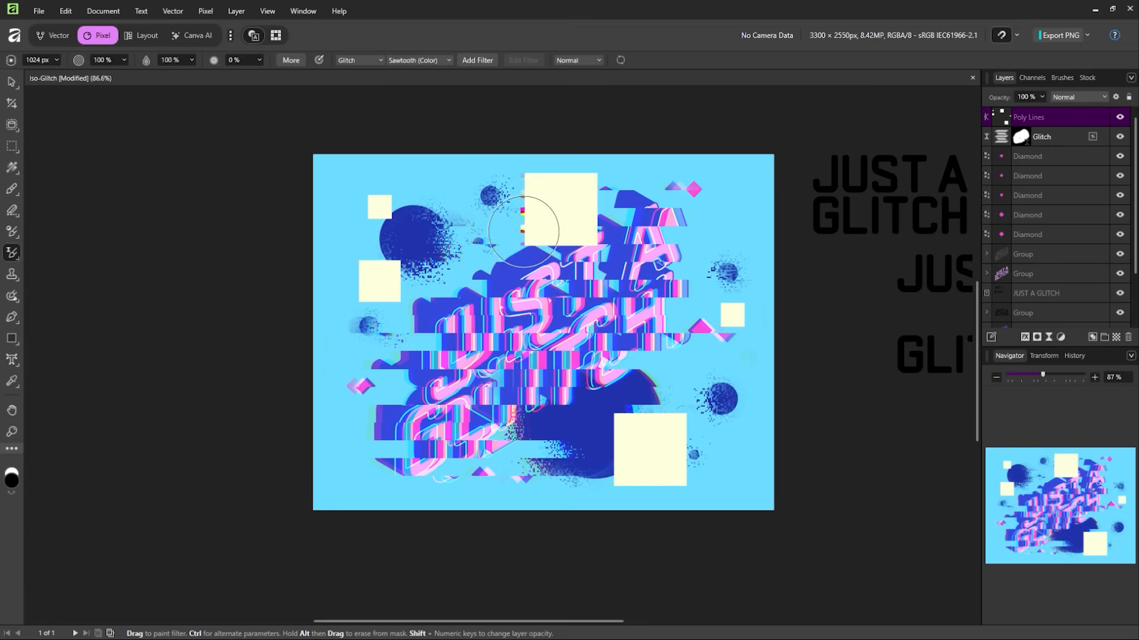
{"action": "left_click", "coordinate": [599, 211]}
- Try painting the Distort (Color) glitch over the middle-left square, then undo it
{"action": "left_click", "coordinate": [407, 172]}
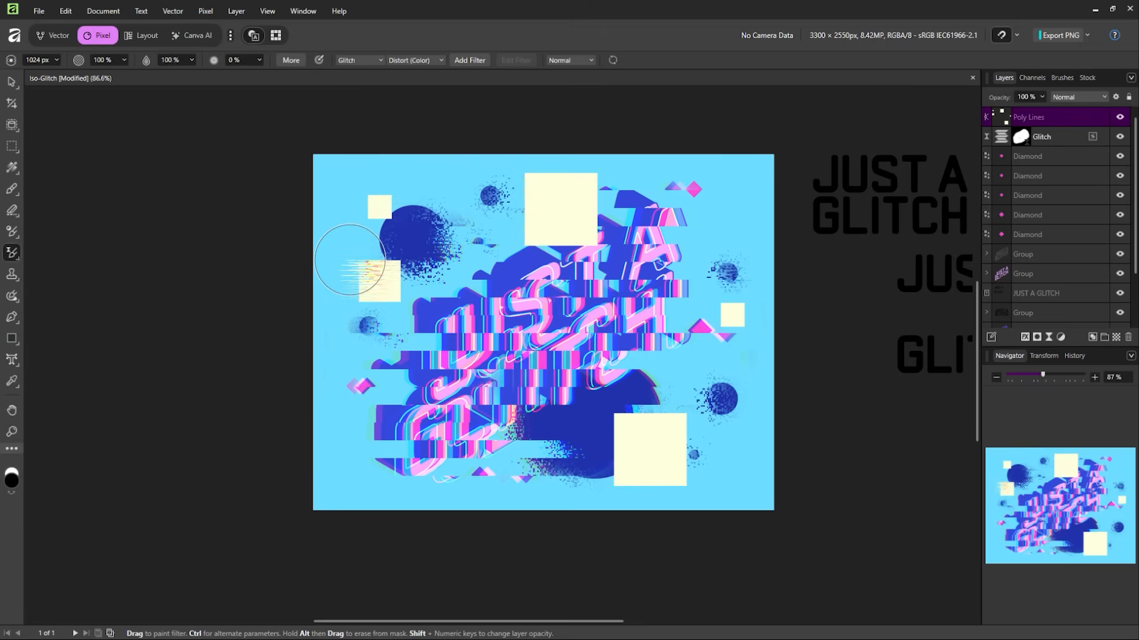
{"action": "left_click_drag", "start_coordinate": [350, 259], "coordinate": [403, 268]}
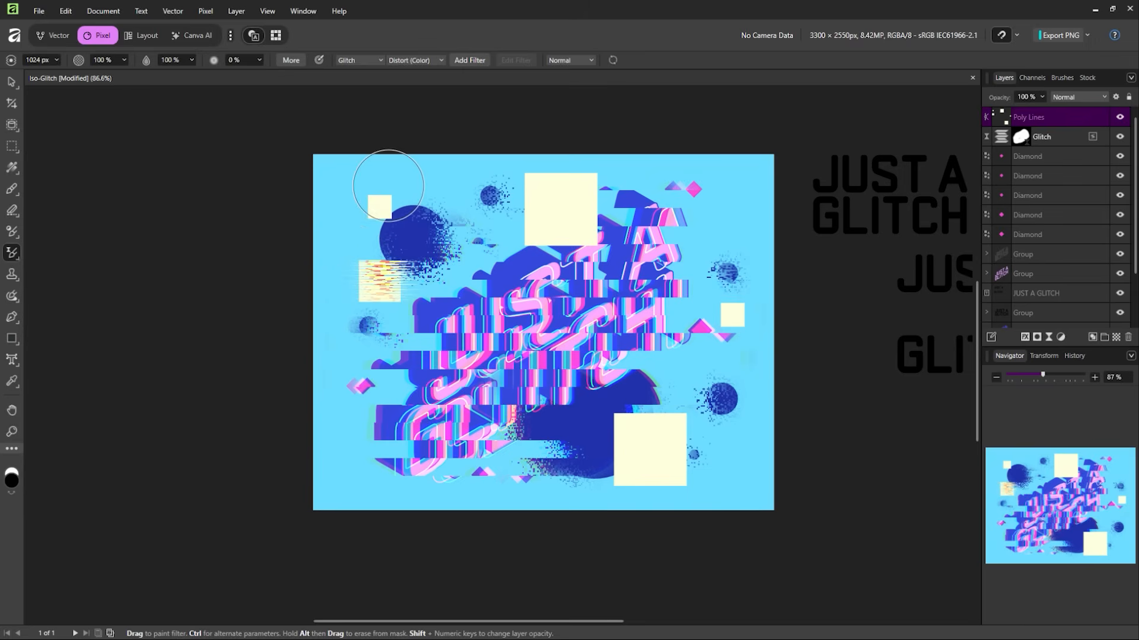
{"action": "key", "text": "ctrl+z"}
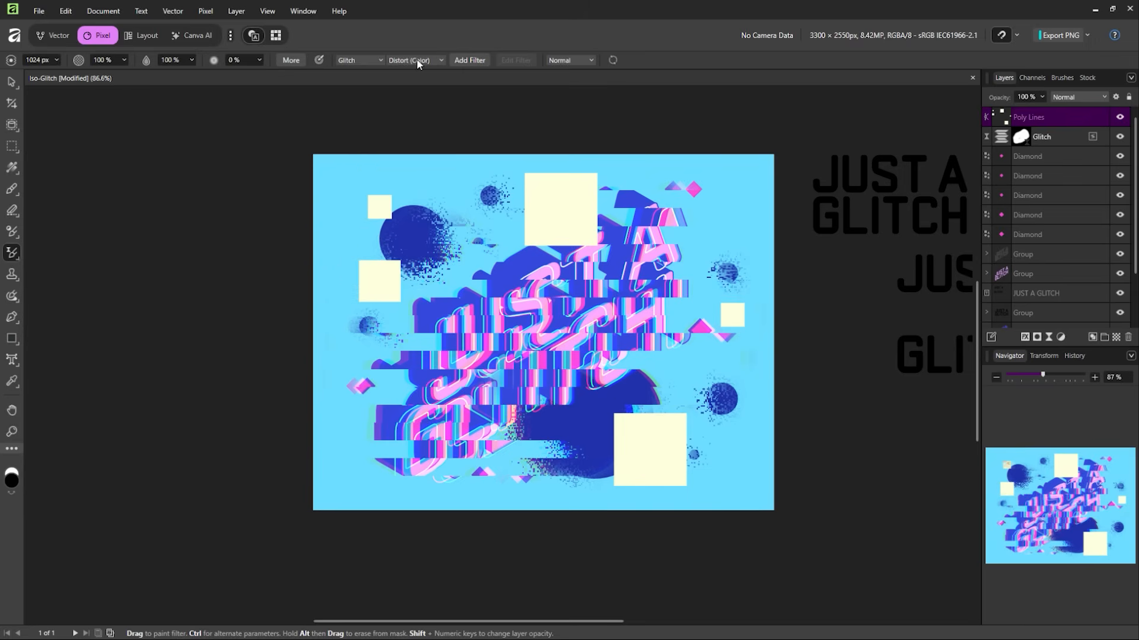
- Paint the Scramble glitch over the edges of all five cream squares
{"action": "mouse_move", "coordinate": [419, 195]}
{"action": "left_mouse_down"}
{"action": "mouse_move", "coordinate": [585, 183]}
{"action": "mouse_move", "coordinate": [580, 228]}
{"action": "mouse_move", "coordinate": [554, 233]}
{"action": "mouse_move", "coordinate": [582, 233]}
{"action": "mouse_move", "coordinate": [367, 312]}
{"action": "mouse_move", "coordinate": [408, 299]}
{"action": "mouse_move", "coordinate": [390, 297]}
{"action": "mouse_move", "coordinate": [358, 187]}
{"action": "left_mouse_up"}
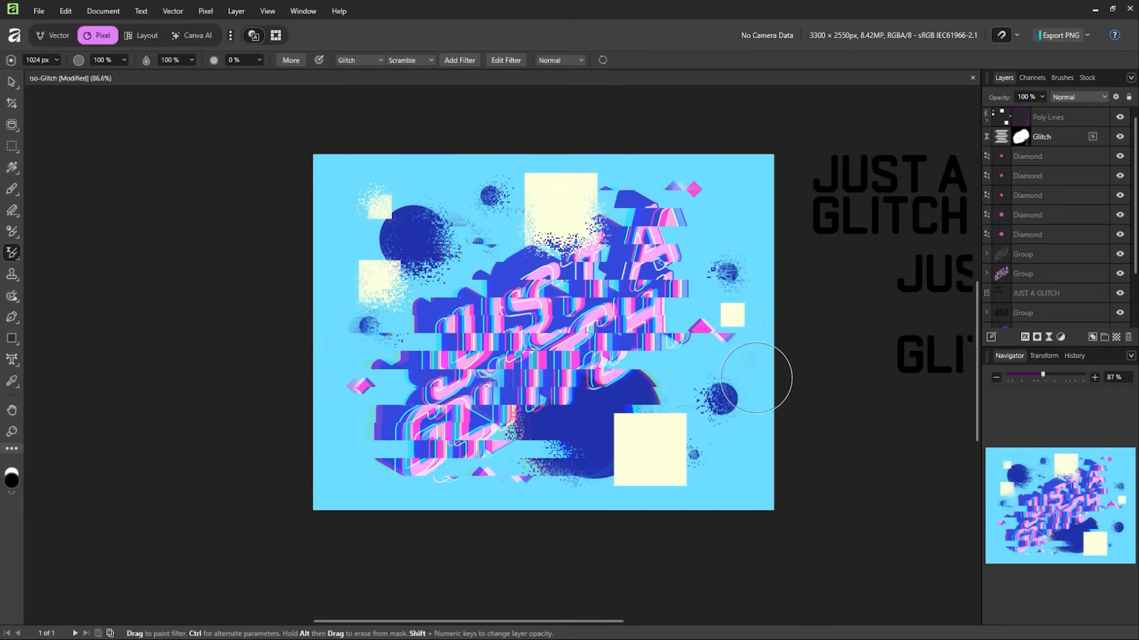
{"action": "left_click_drag", "start_coordinate": [623, 407], "coordinate": [617, 474]}
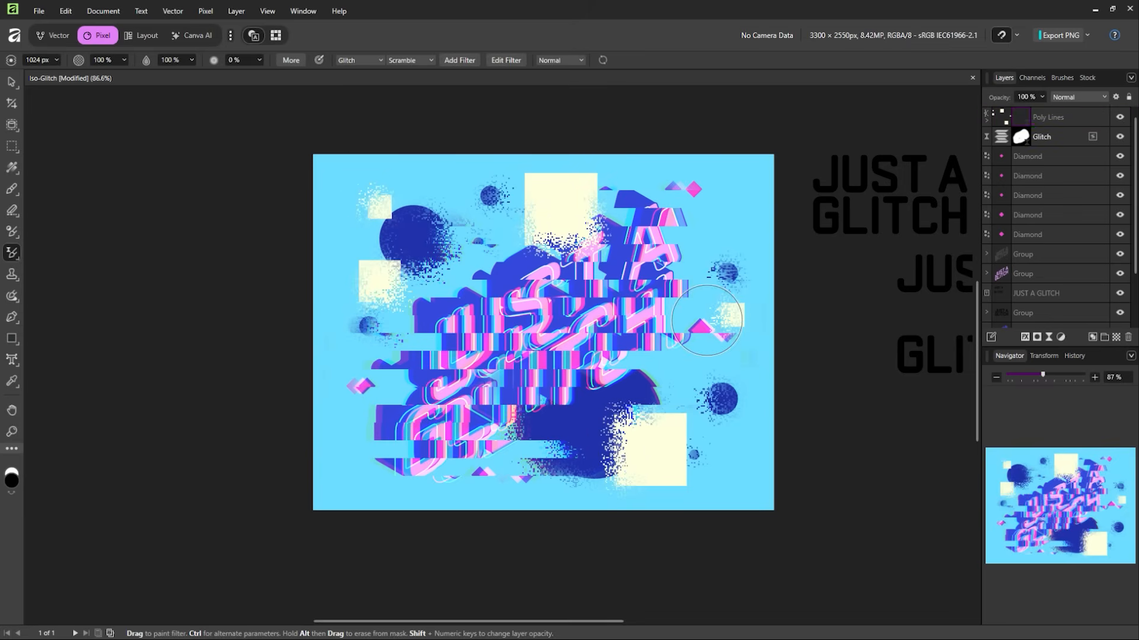
{"action": "left_click_drag", "start_coordinate": [707, 322], "coordinate": [718, 316]}
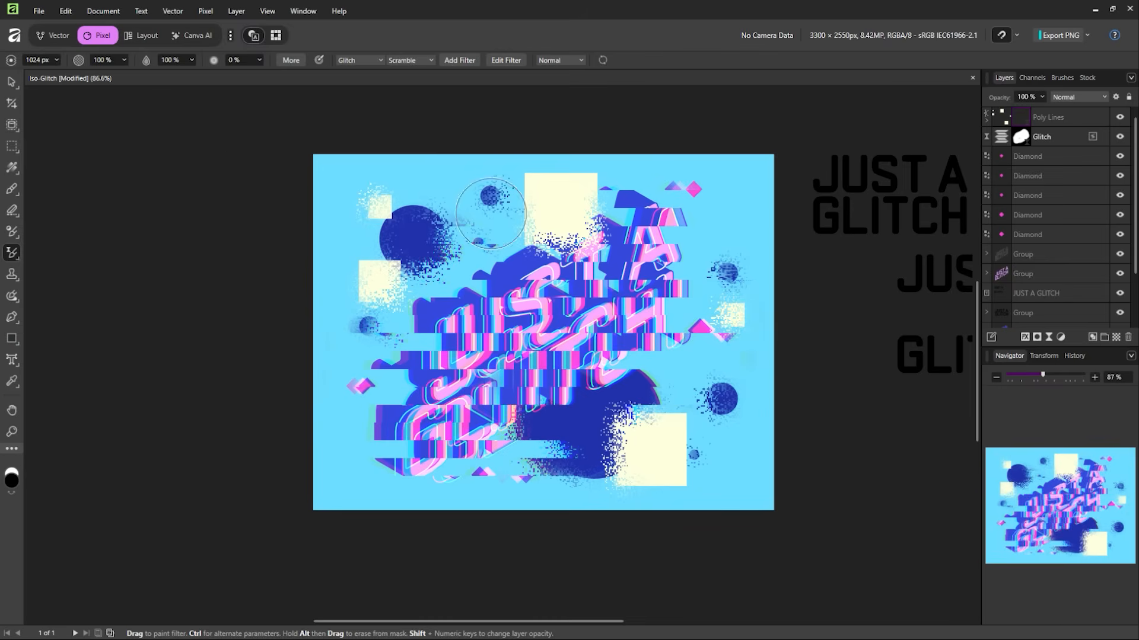
- Return to the Vector workspace and fill the scrambled squares with the recently used magenta
{"action": "left_click", "coordinate": [11, 81]}
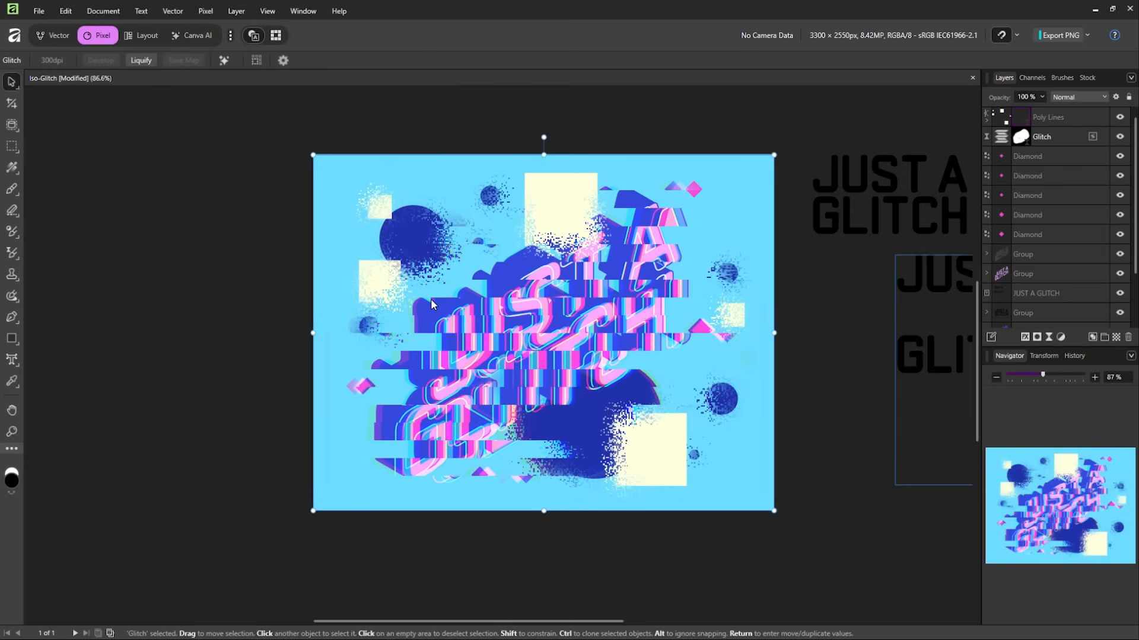
{"action": "left_click", "coordinate": [195, 151]}
{"action": "left_click", "coordinate": [74, 37]}
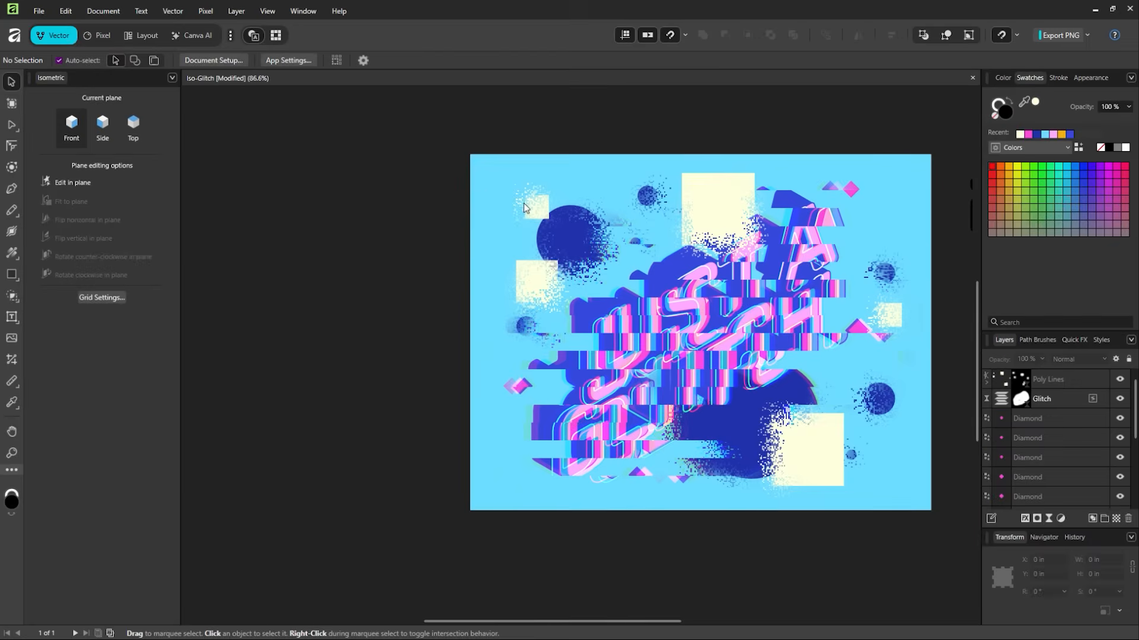
{"action": "left_click_drag", "start_coordinate": [689, 366], "coordinate": [576, 357]}
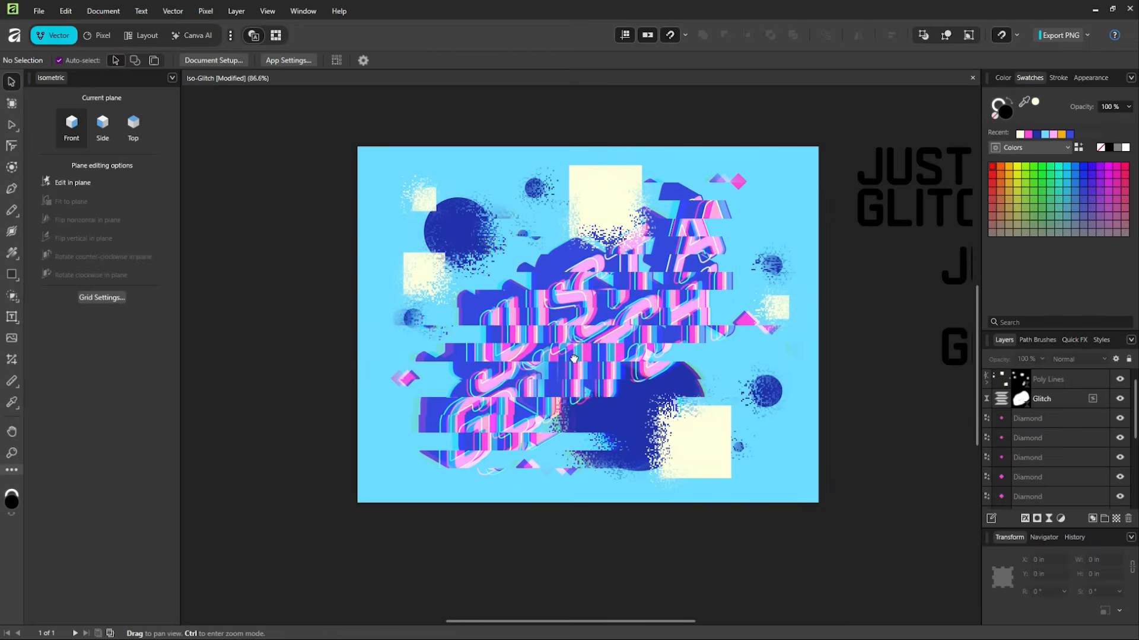
{"action": "left_click", "coordinate": [599, 180]}
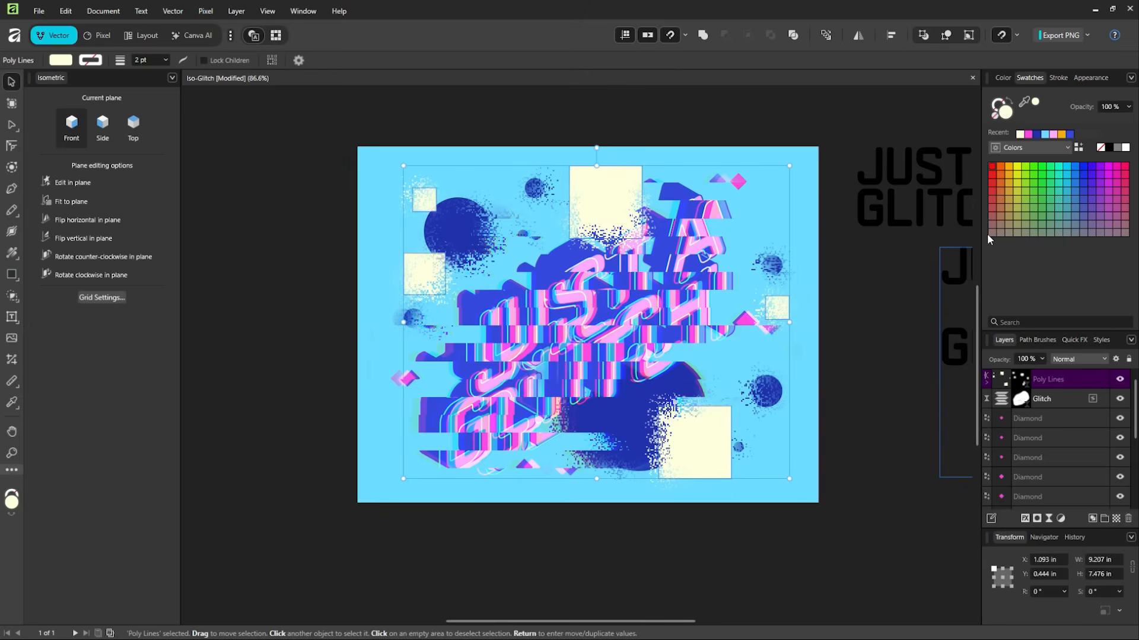
{"action": "left_click", "coordinate": [866, 278]}
{"action": "left_click", "coordinate": [596, 170]}
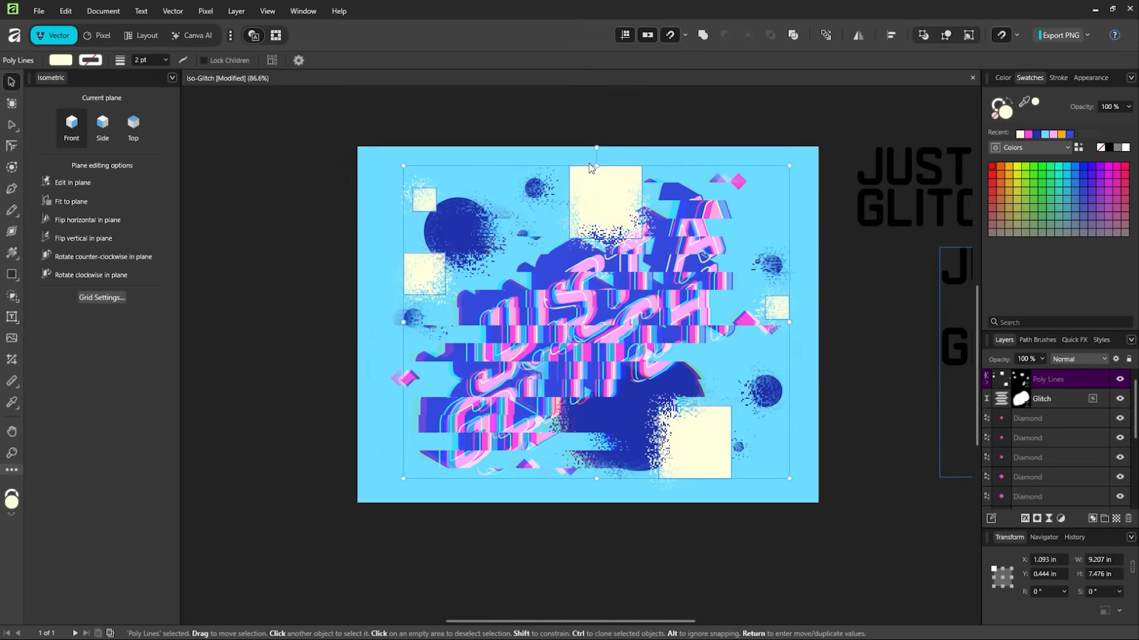
{"action": "left_click", "coordinate": [1029, 134]}
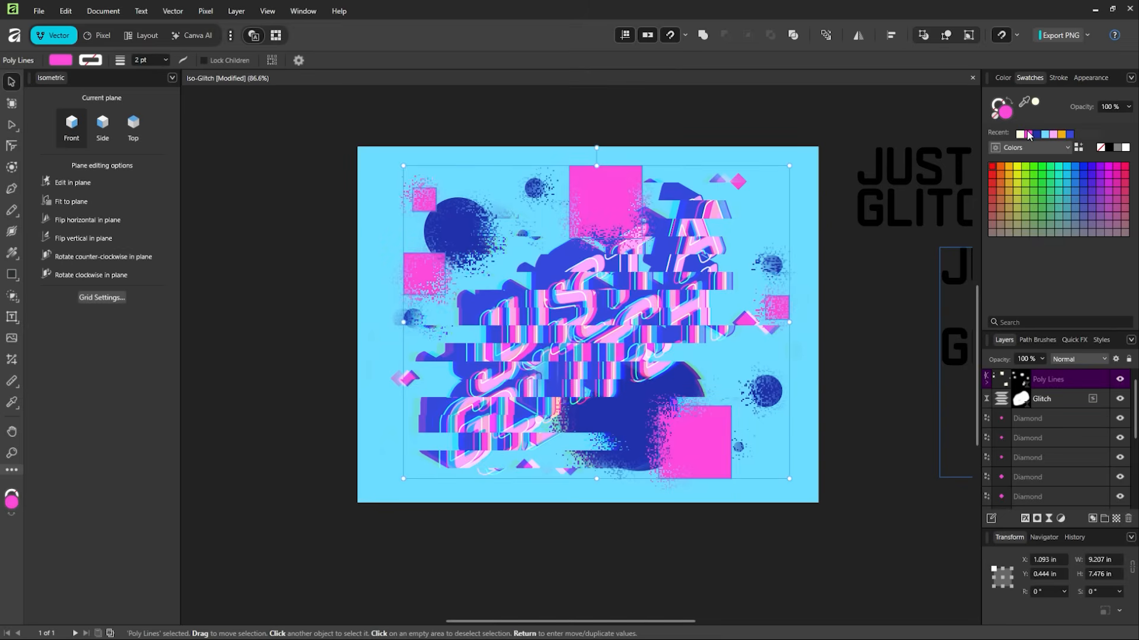
{"action": "left_click", "coordinate": [778, 133]}
- Shift the nodes of the large upper square slightly down and left within the combined shape, then deselect it
{"action": "left_click", "coordinate": [596, 184]}
{"action": "key", "text": "a"}
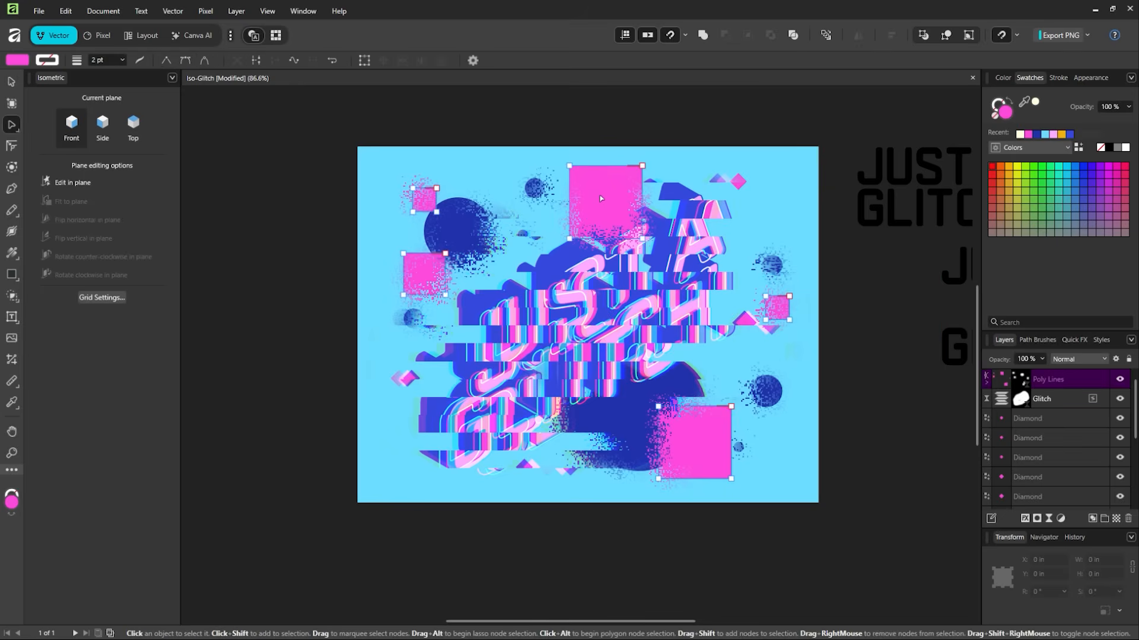
{"action": "left_click_drag", "start_coordinate": [673, 135], "coordinate": [549, 287]}
{"action": "left_click", "coordinate": [836, 378]}
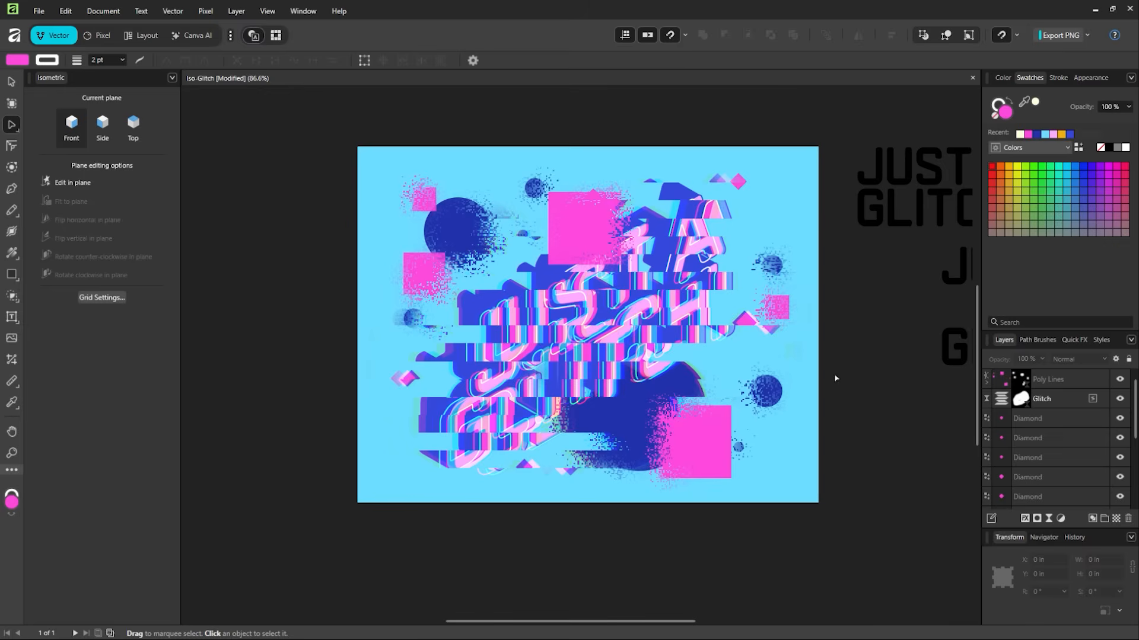
- Move the magenta squares' layer down the stack to just above the light blue background rectangle, beneath the dark blue circles
{"action": "left_click", "coordinate": [18, 85]}
{"action": "left_click", "coordinate": [1035, 382]}
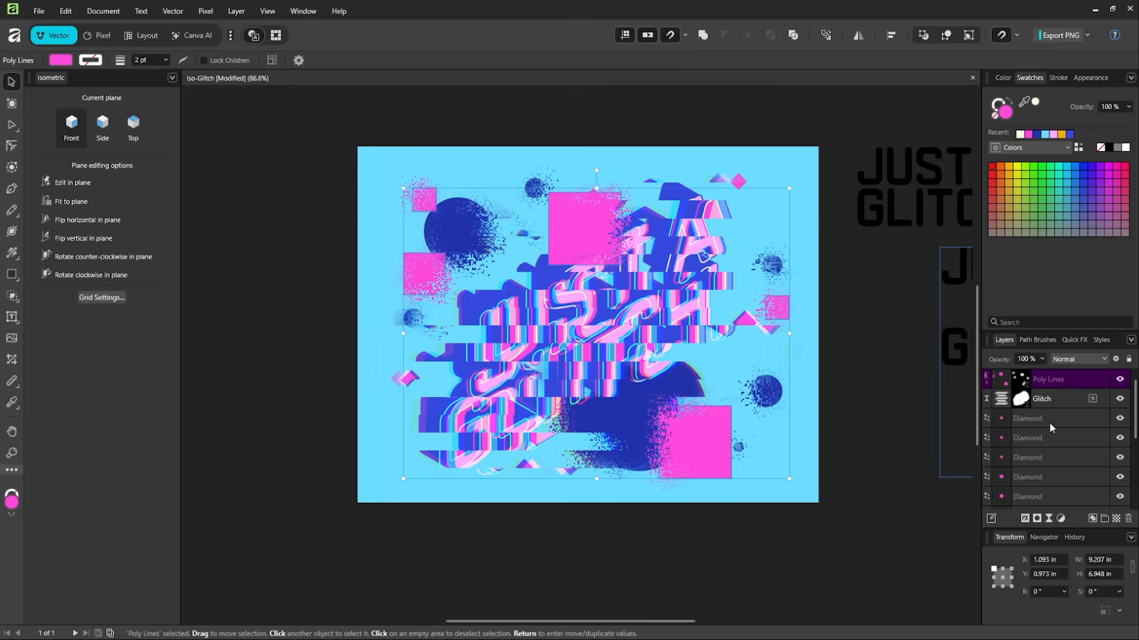
{"action": "left_click_drag", "start_coordinate": [1054, 380], "coordinate": [1037, 465]}
{"action": "scroll", "coordinate": [1035, 459], "scroll_direction": "down", "scroll_amount": 3}
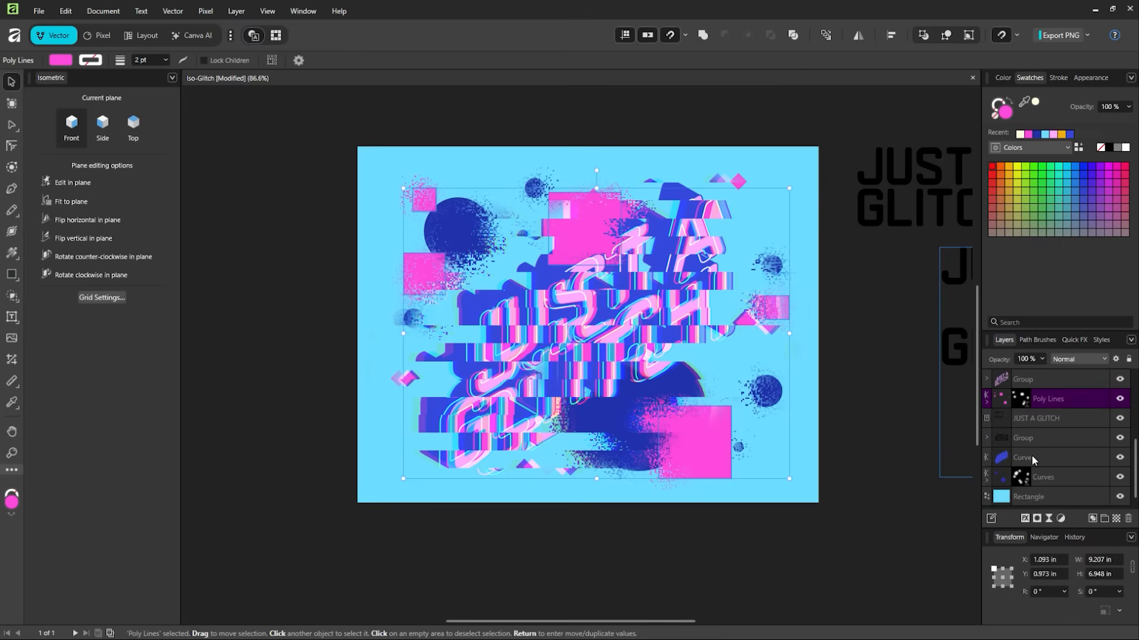
{"action": "left_click_drag", "start_coordinate": [1051, 399], "coordinate": [1046, 483]}
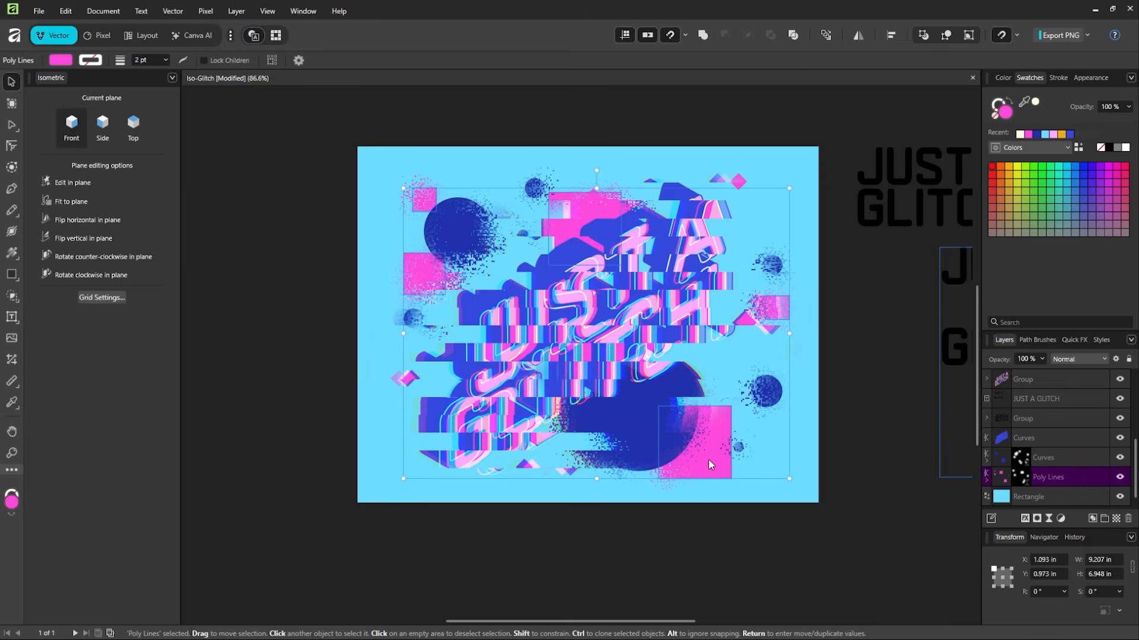
- Shift the nodes of the large lower-right square to about X 7.28 in, Y 5.57 in, then deselect the shape
{"action": "key", "text": "a"}
{"action": "left_click_drag", "start_coordinate": [752, 522], "coordinate": [640, 391]}
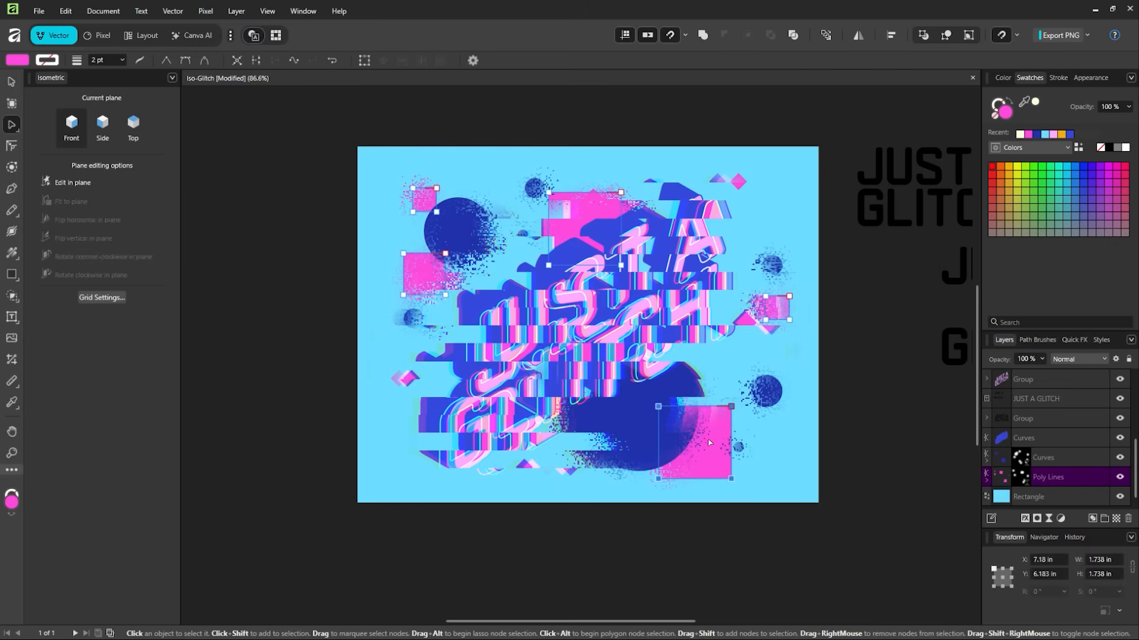
{"action": "left_click_drag", "start_coordinate": [731, 407], "coordinate": [735, 383]}
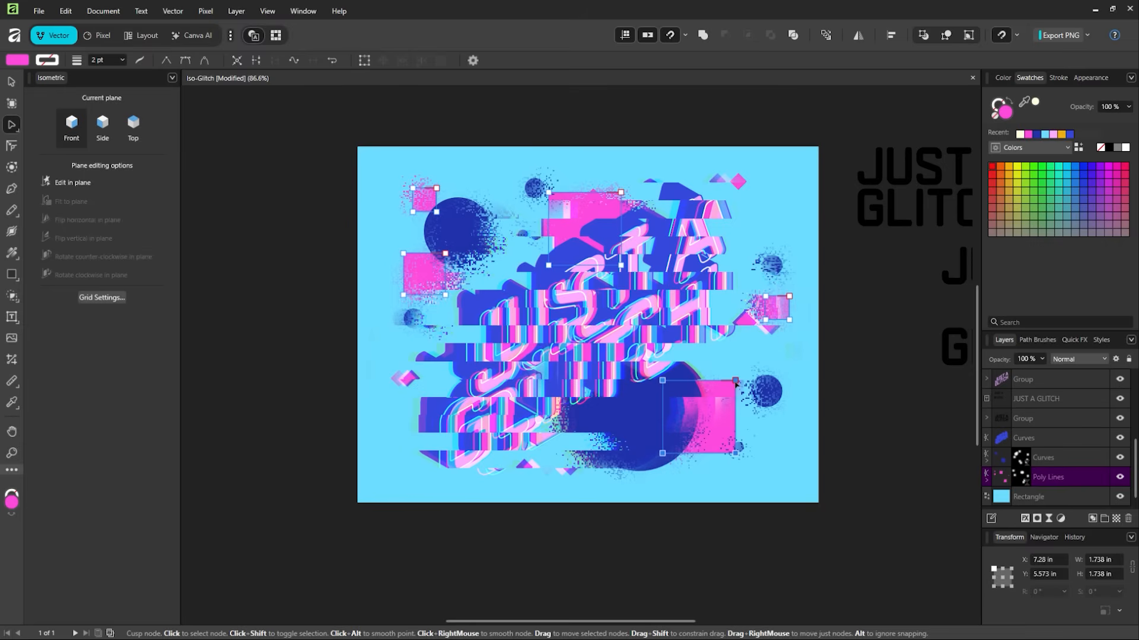
{"action": "left_click", "coordinate": [871, 435]}
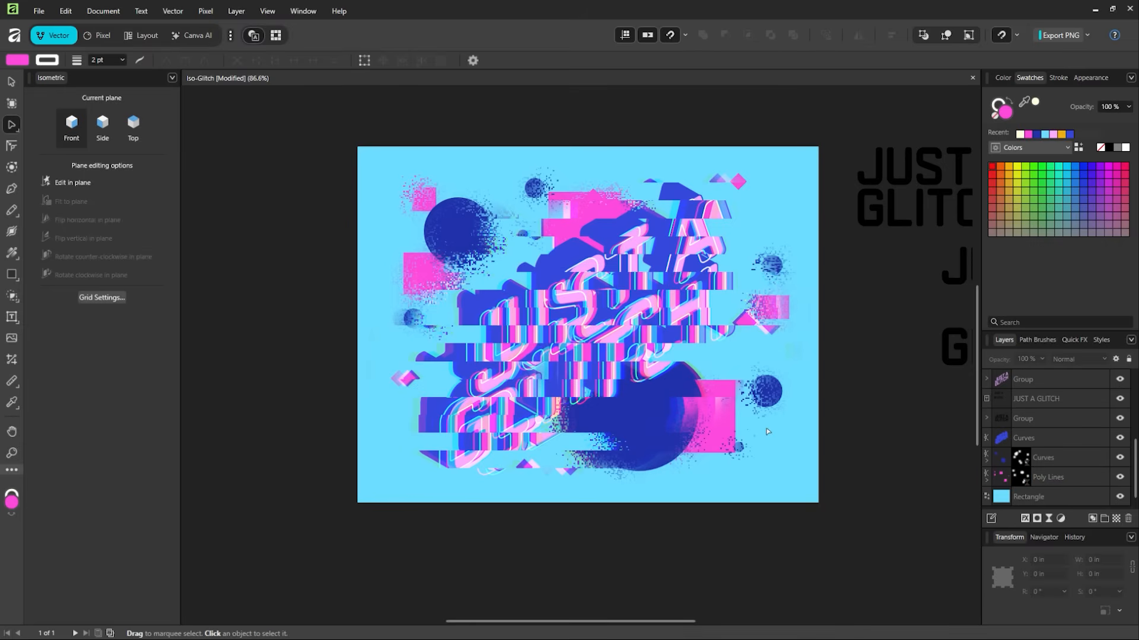
- Examine the whole composition with the circles and squares behind the text at several zoom levels
{"action": "left_click", "coordinate": [439, 244]}
{"action": "key", "text": "v"}
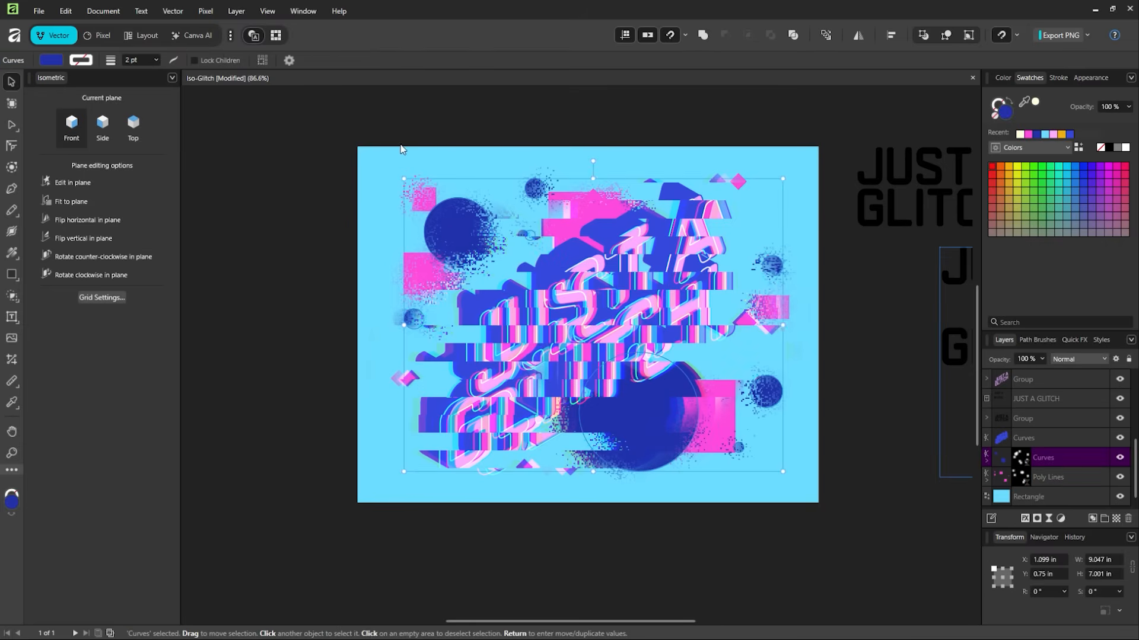
{"action": "key", "text": "ctrl+d"}
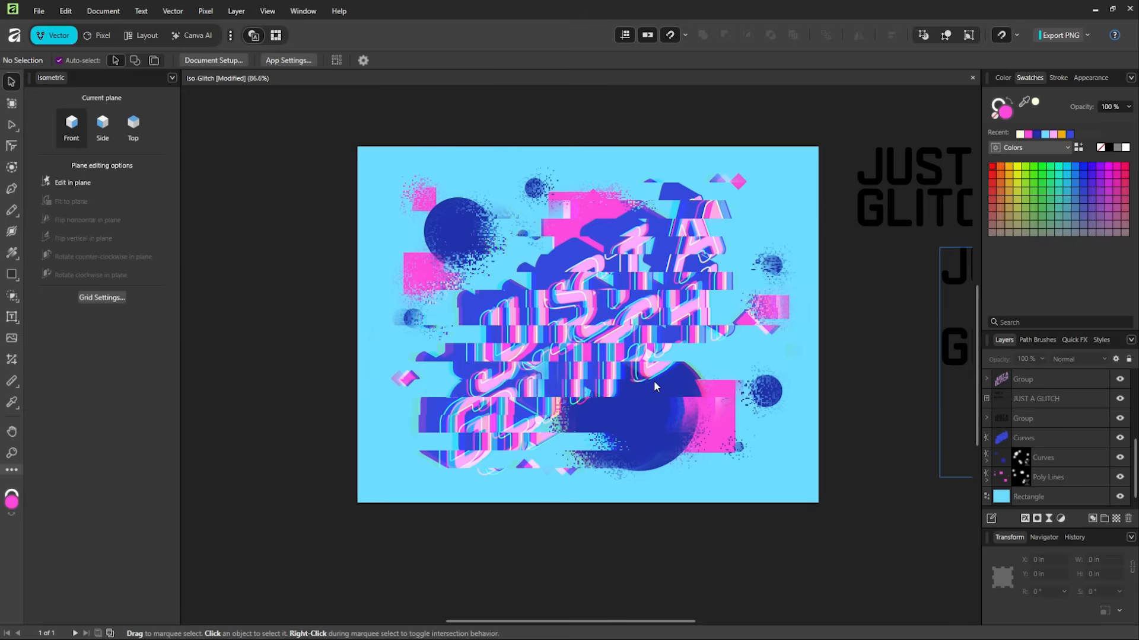
{"action": "key", "text": "z"}
{"action": "left_click", "coordinate": [642, 321], "text": "alt"}
{"action": "left_click", "coordinate": [641, 321], "text": "alt"}
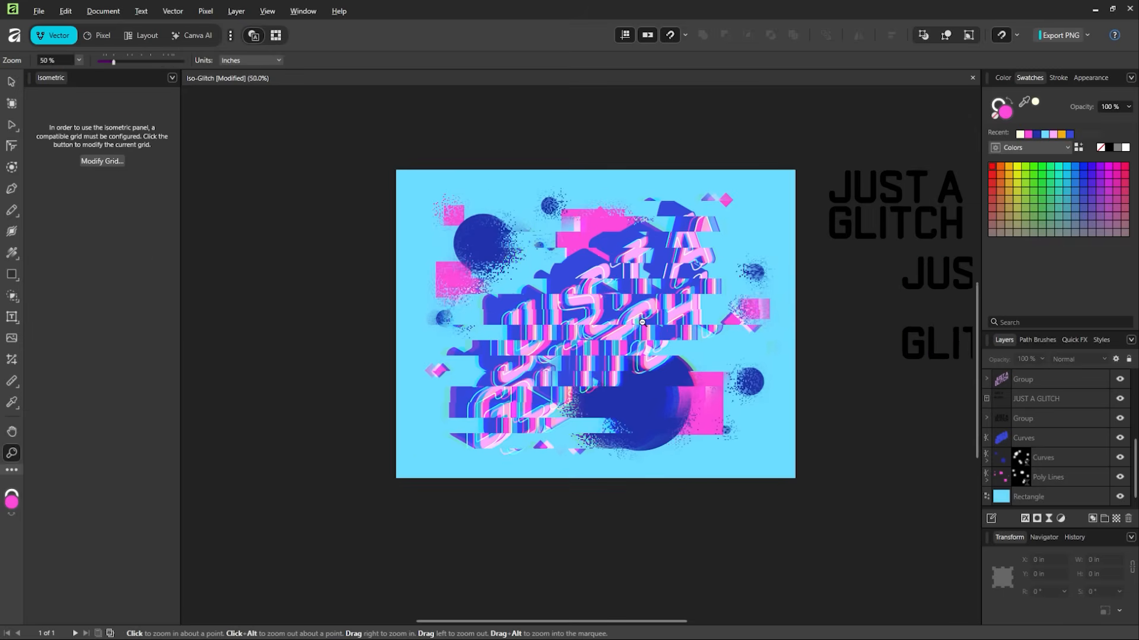
{"action": "left_click", "coordinate": [641, 321], "text": "alt"}
{"action": "left_click_drag", "start_coordinate": [641, 320], "coordinate": [657, 369]}
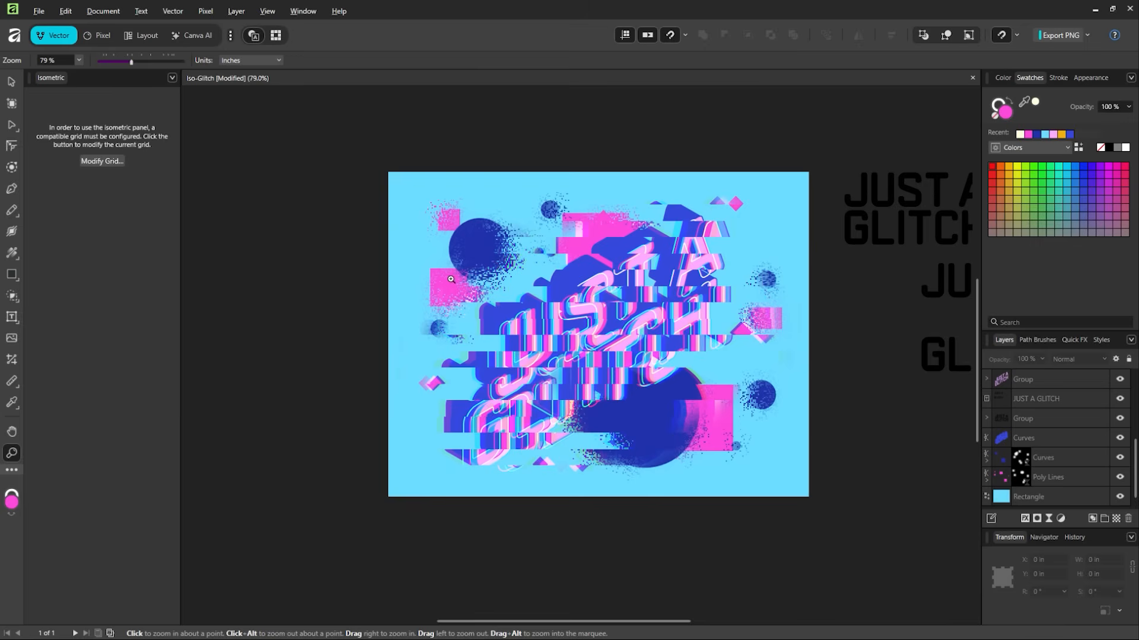
{"action": "left_click", "coordinate": [11, 124]}
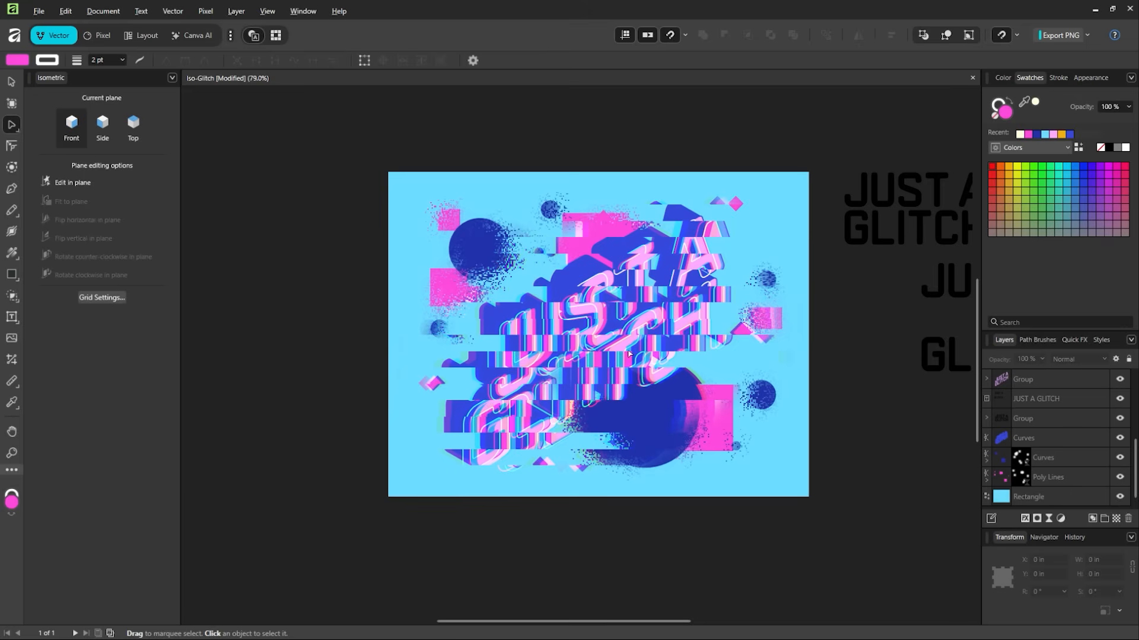
{"action": "key", "text": "z"}
{"action": "left_click_drag", "start_coordinate": [608, 271], "coordinate": [652, 263]}
{"action": "left_click", "coordinate": [12, 83]}
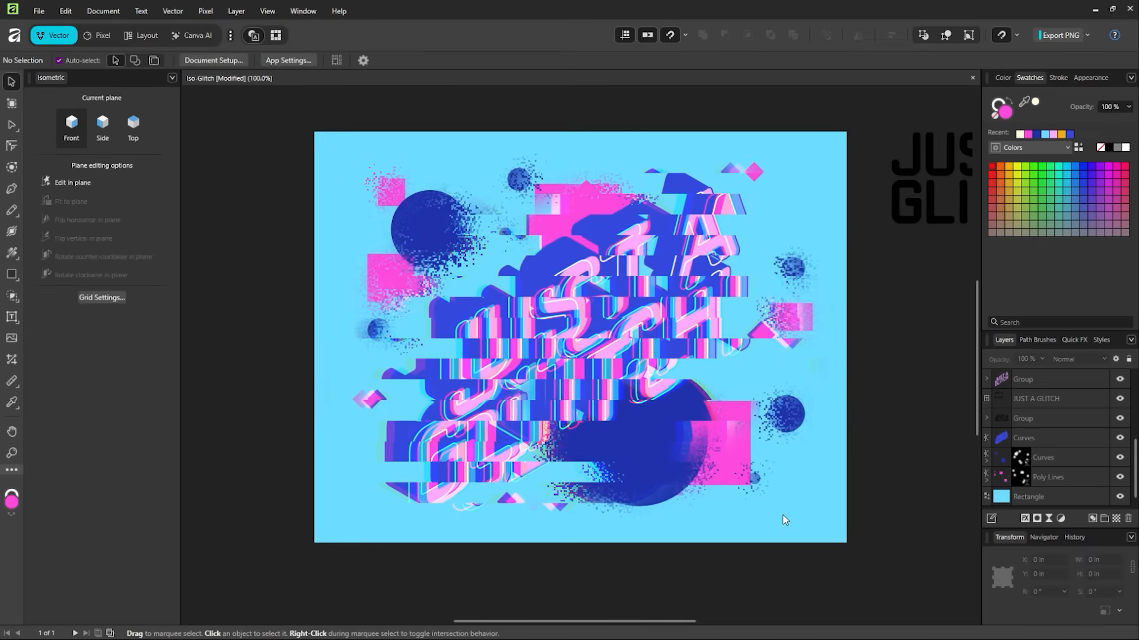
- Save the document and draw a rectangle about 11 by 8.49 in covering the page
{"action": "key", "text": "ctrl+s"}
{"action": "left_click", "coordinate": [13, 277]}
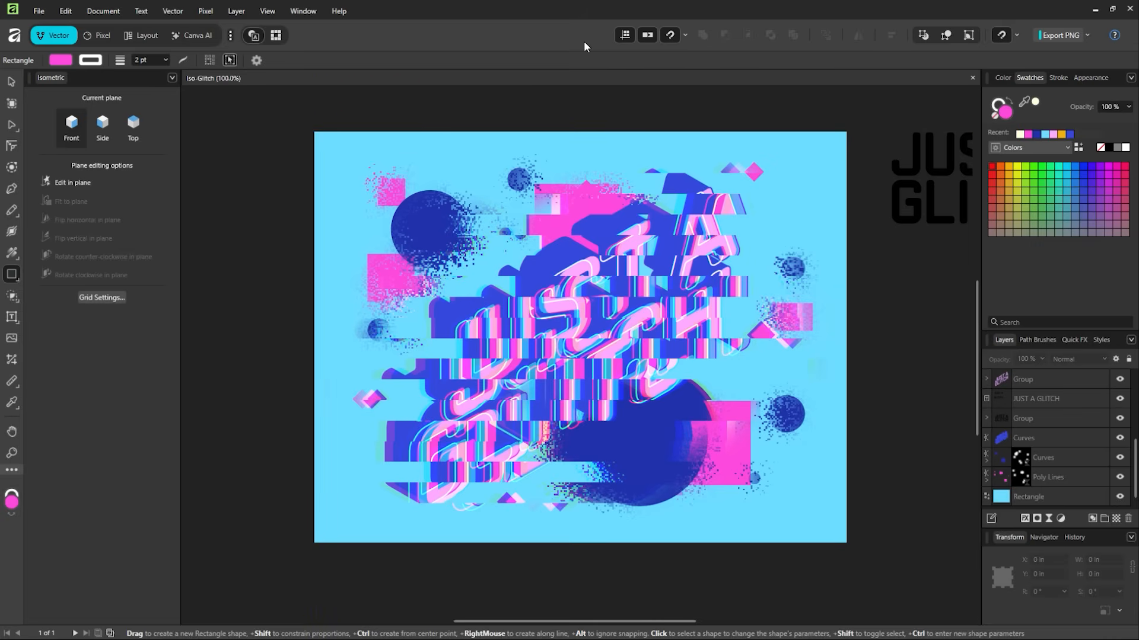
{"action": "left_click", "coordinate": [620, 93]}
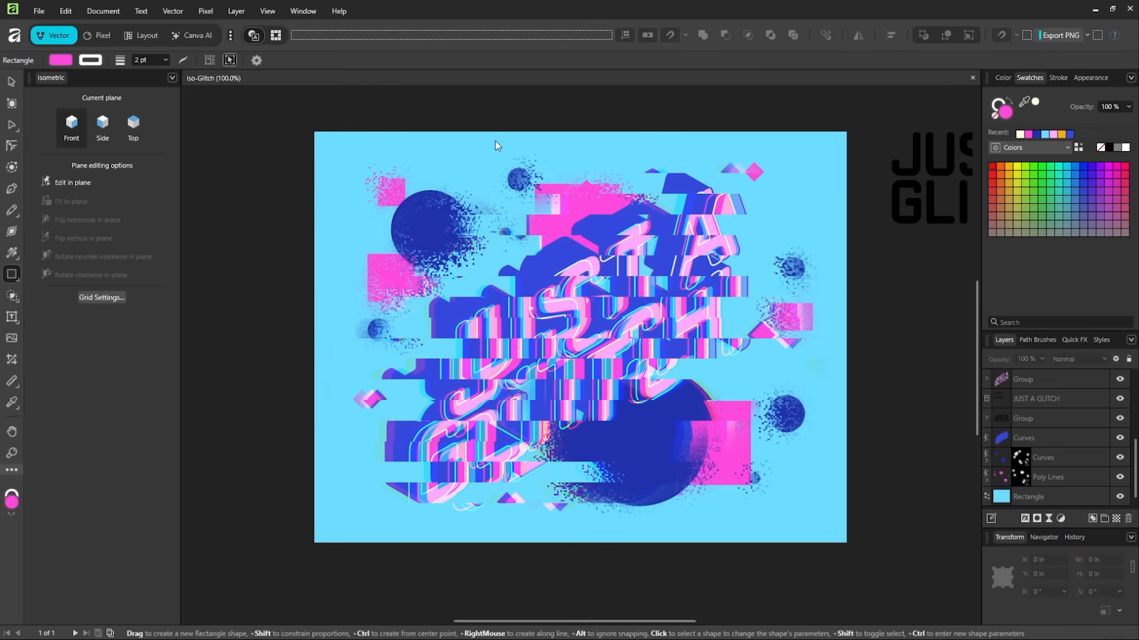
{"action": "left_click", "coordinate": [831, 145]}
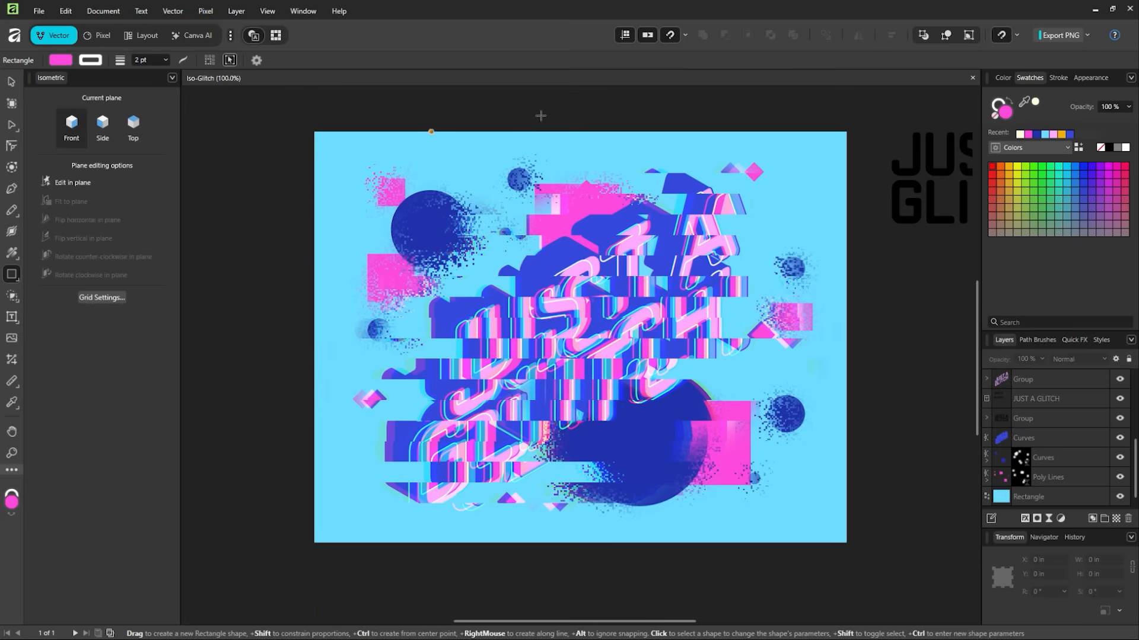
{"action": "left_click_drag", "start_coordinate": [315, 132], "coordinate": [846, 540]}
- Fill the page-sized rectangle with orange and extend it to the page's upper edge so it measures 11 by 8.5 in
{"action": "left_click", "coordinate": [996, 116]}
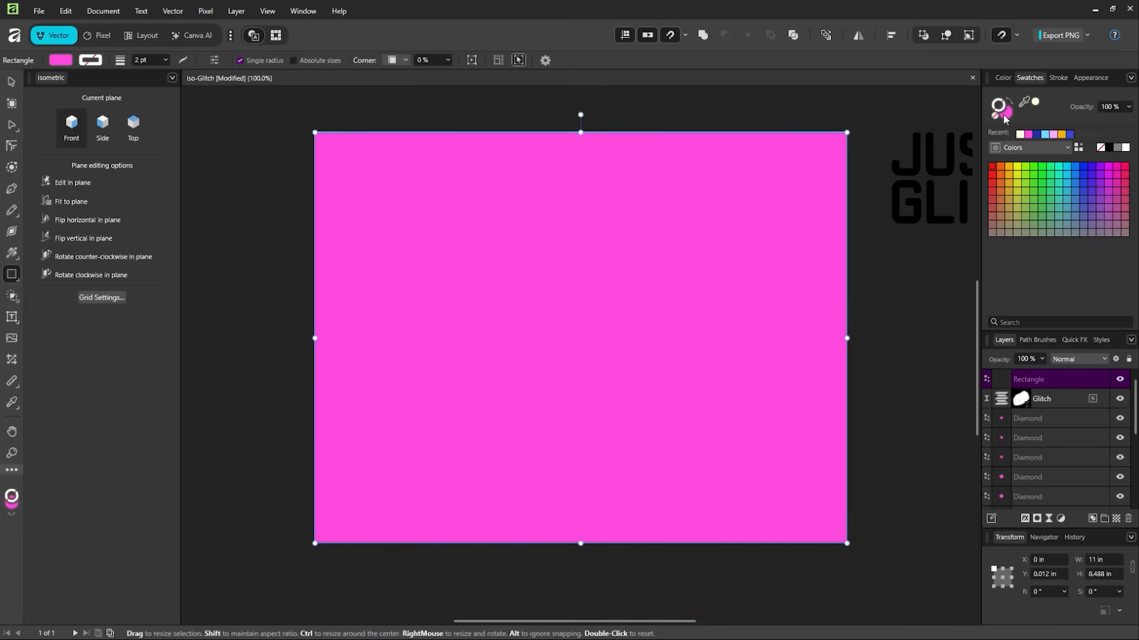
{"action": "left_click", "coordinate": [1006, 167]}
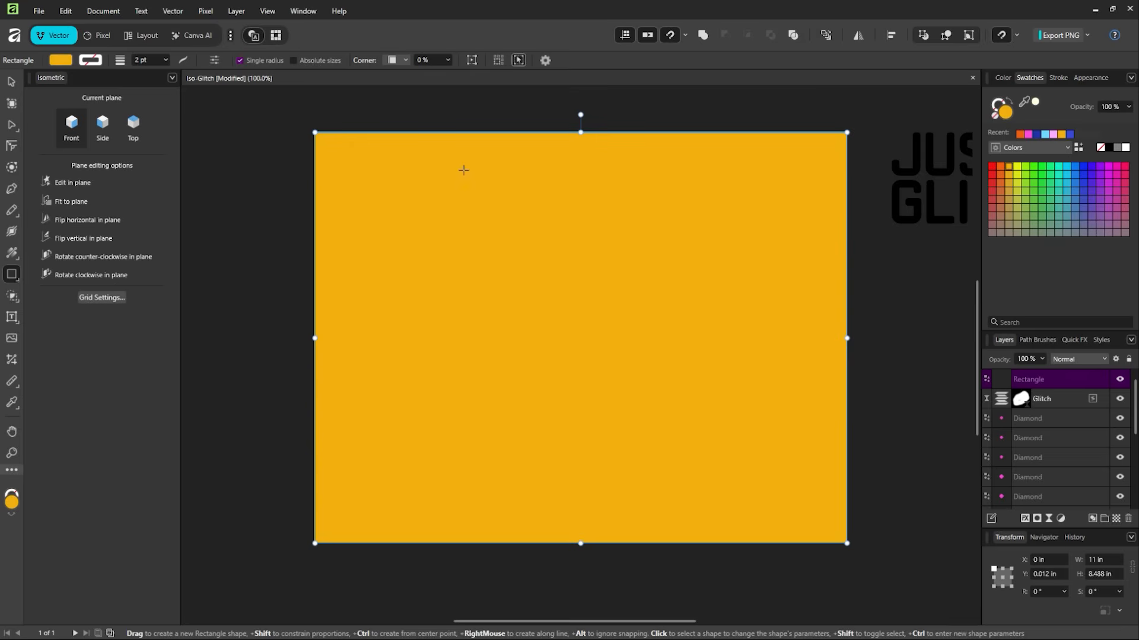
{"action": "left_click", "coordinate": [11, 81]}
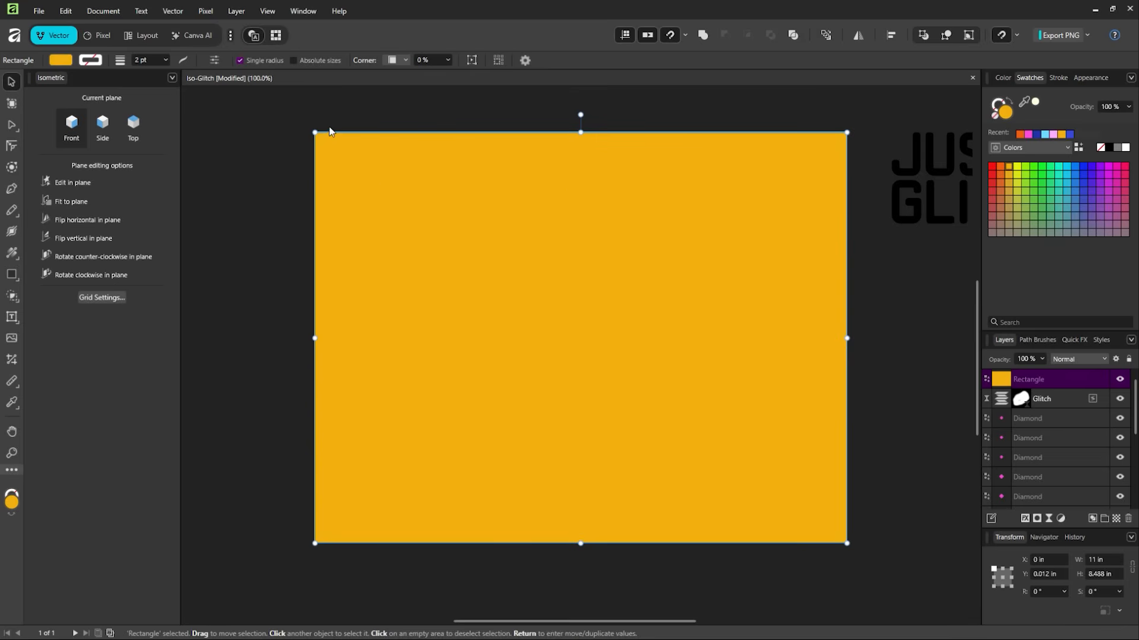
{"action": "mouse_move", "coordinate": [314, 132]}
{"action": "left_mouse_down"}
{"action": "mouse_move", "coordinate": [324, 145]}
{"action": "mouse_move", "coordinate": [314, 132]}
{"action": "left_mouse_up"}
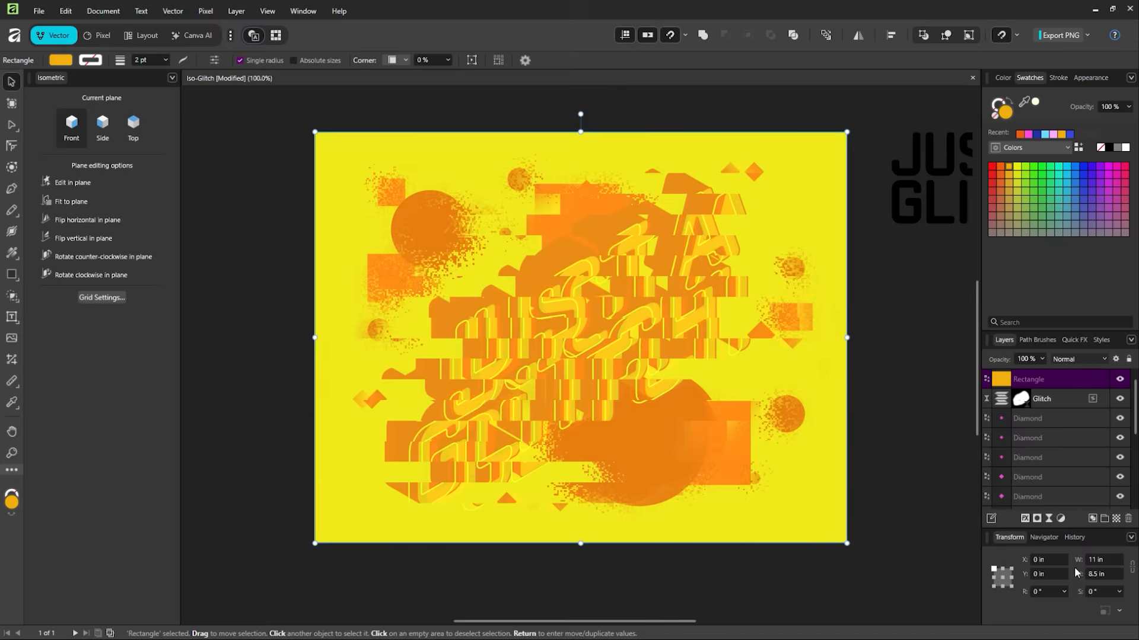
- Set the orange rectangle's blend mode to Soft Light, comparing its effect by narrowing it to about 1.37 in and undoing that
{"action": "left_click", "coordinate": [1074, 558]}
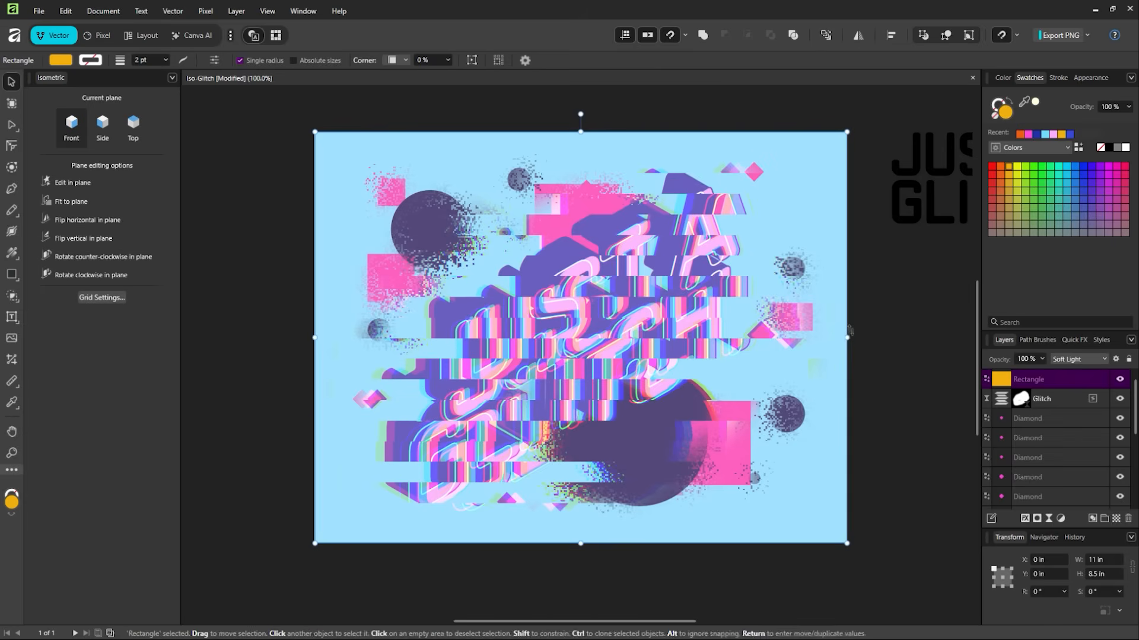
{"action": "left_click_drag", "start_coordinate": [847, 336], "coordinate": [382, 337]}
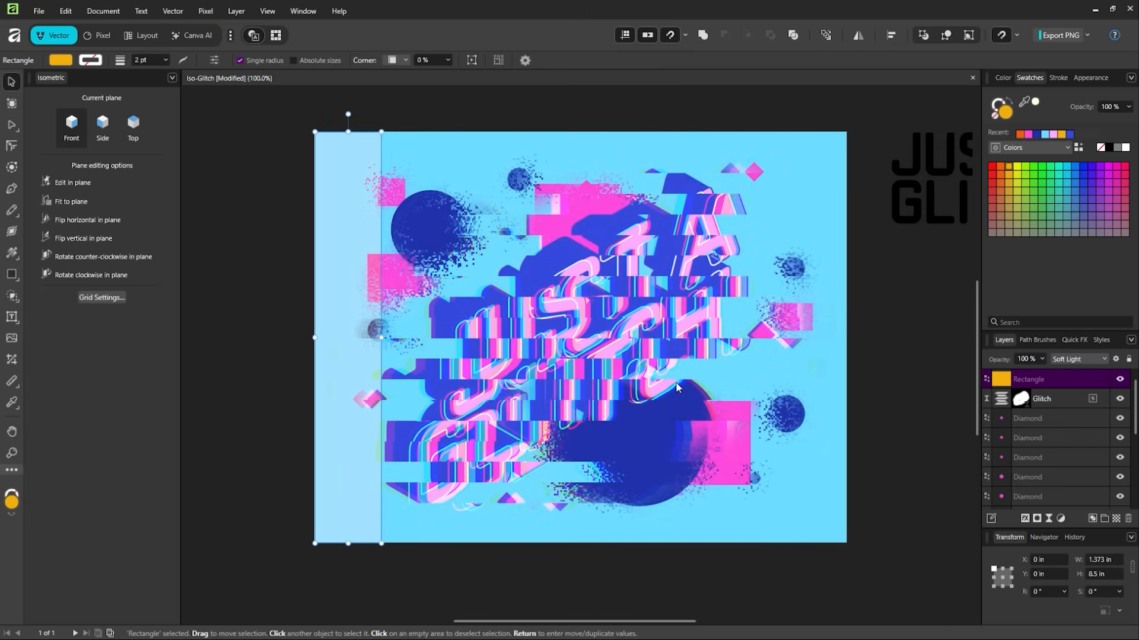
{"action": "key", "text": "ctrl+z"}
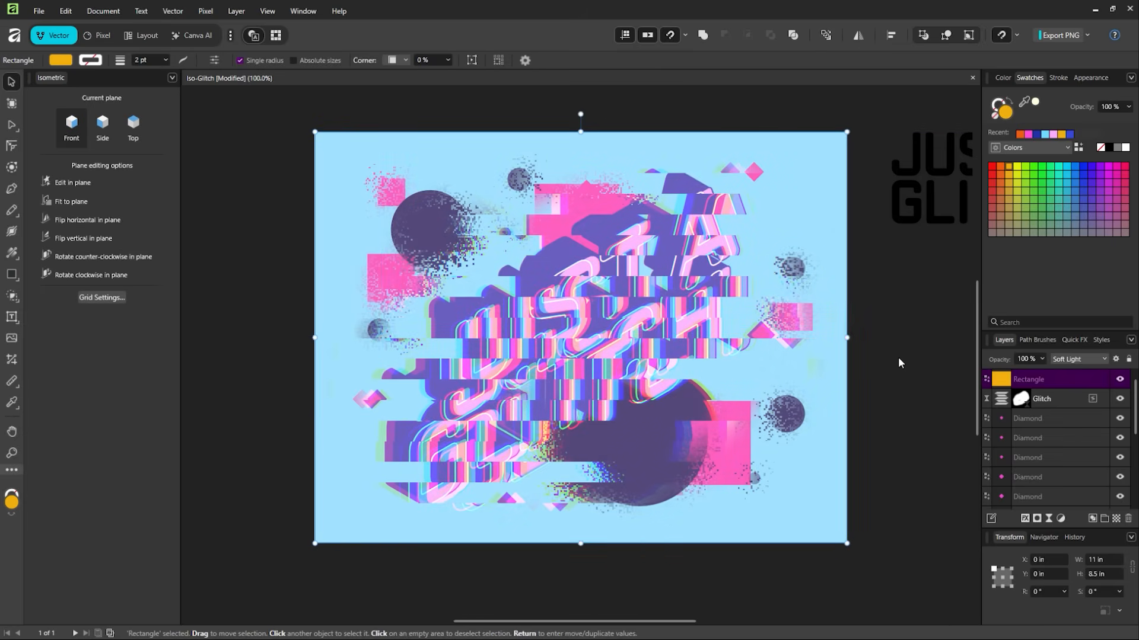
{"action": "left_click", "coordinate": [248, 262]}
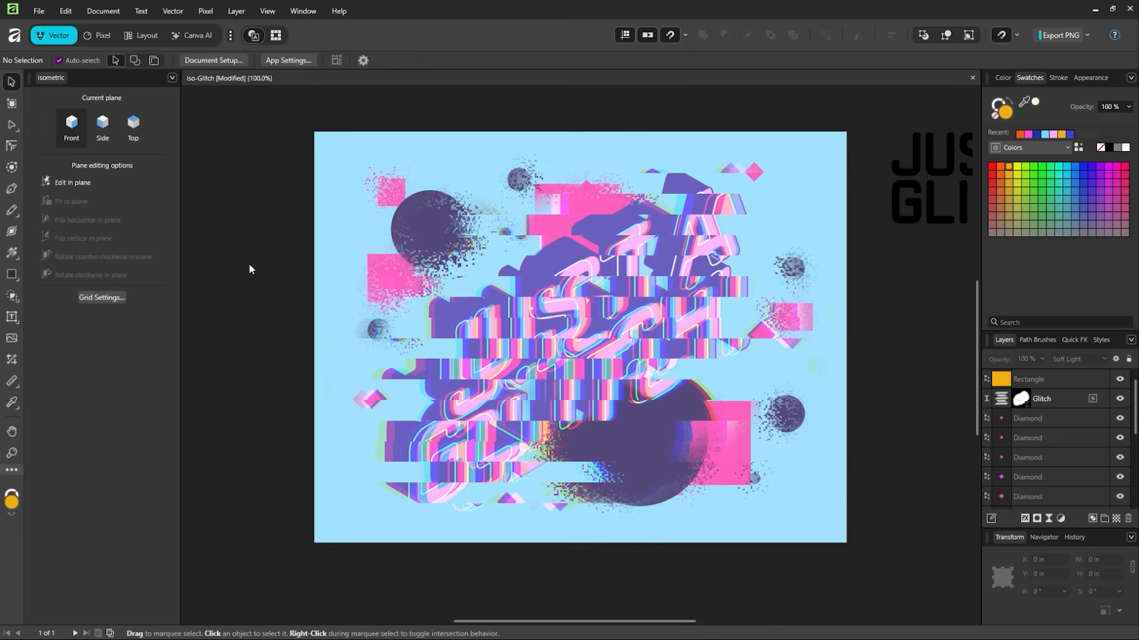
{"action": "left_click", "coordinate": [775, 216]}
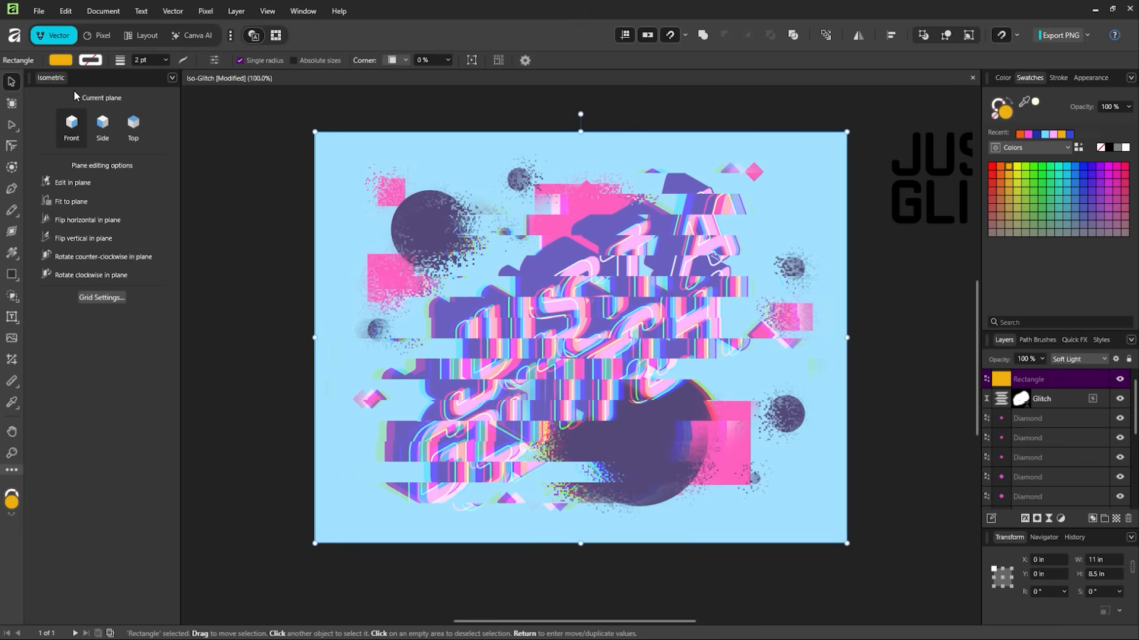
- Switch to the Pixel workspace, try painting the Scramble glitch along the orange rectangle's upper edge, and undo it
{"action": "left_click", "coordinate": [104, 37]}
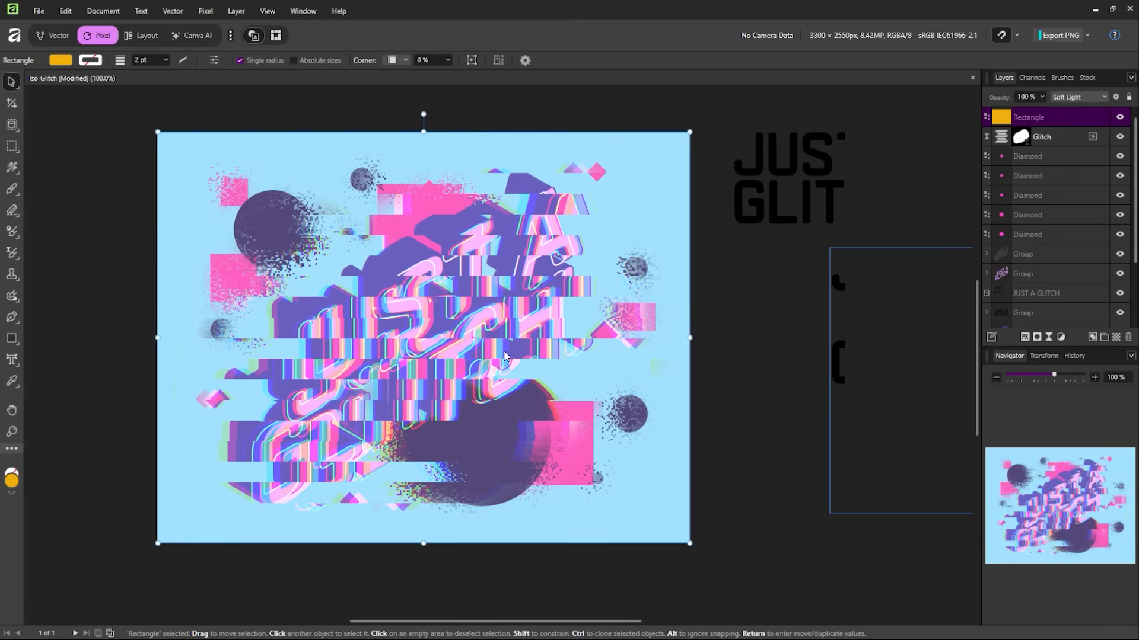
{"action": "left_click_drag", "start_coordinate": [554, 354], "coordinate": [625, 356]}
{"action": "left_click", "coordinate": [11, 253]}
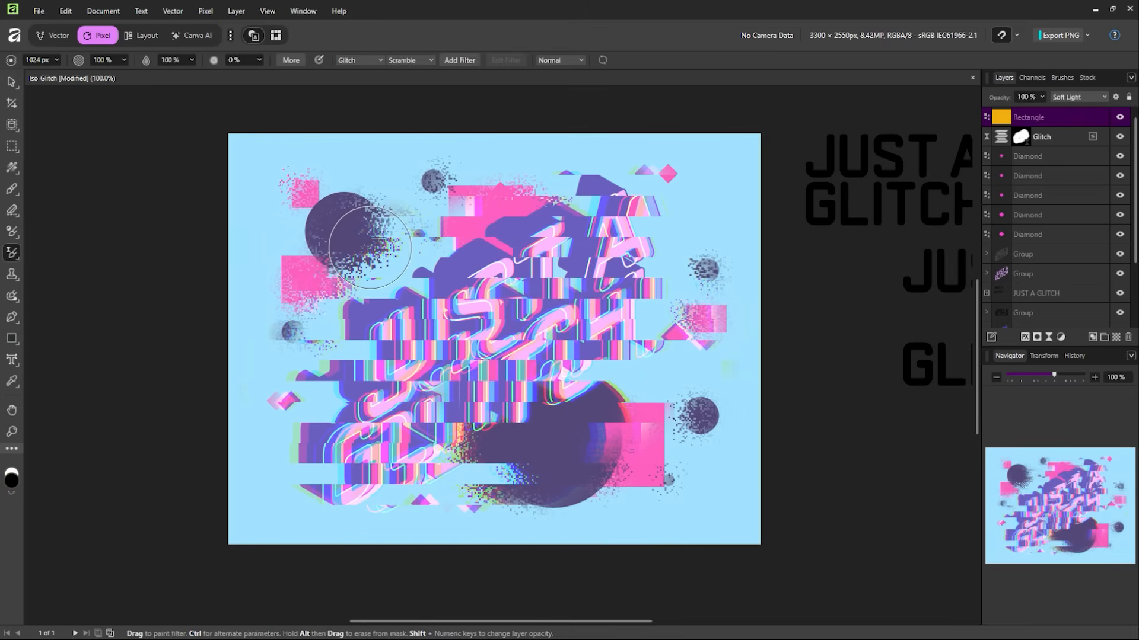
{"action": "left_click", "coordinate": [208, 178]}
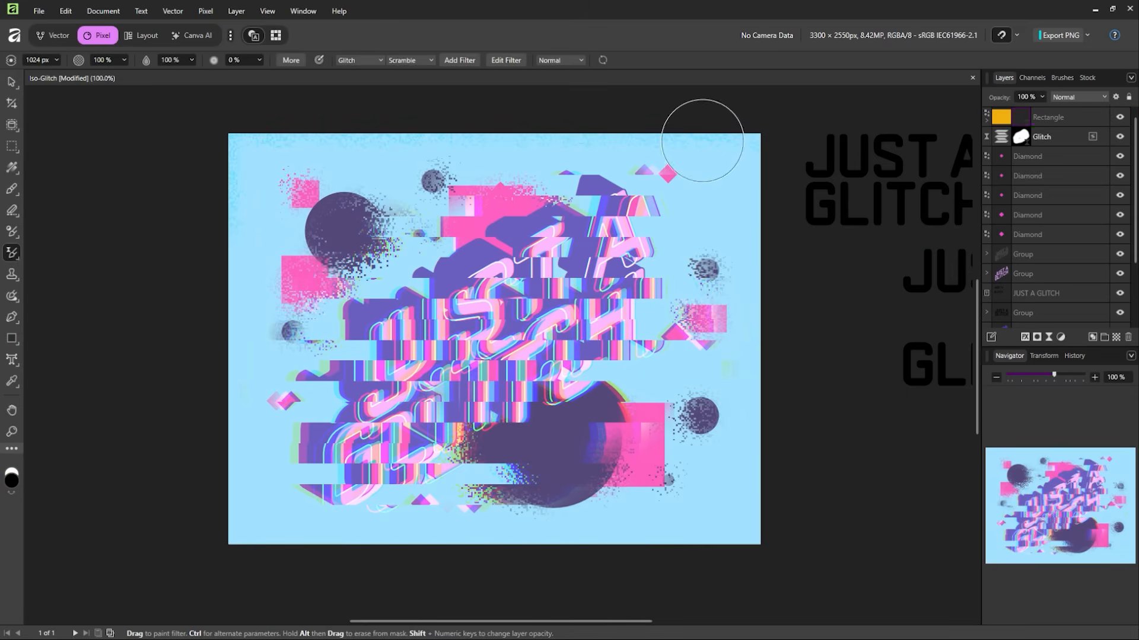
{"action": "key", "text": "ctrl+z"}
- Try painting the Distort glitch around the edges of the orange rectangle, then undo it
{"action": "left_click", "coordinate": [421, 66]}
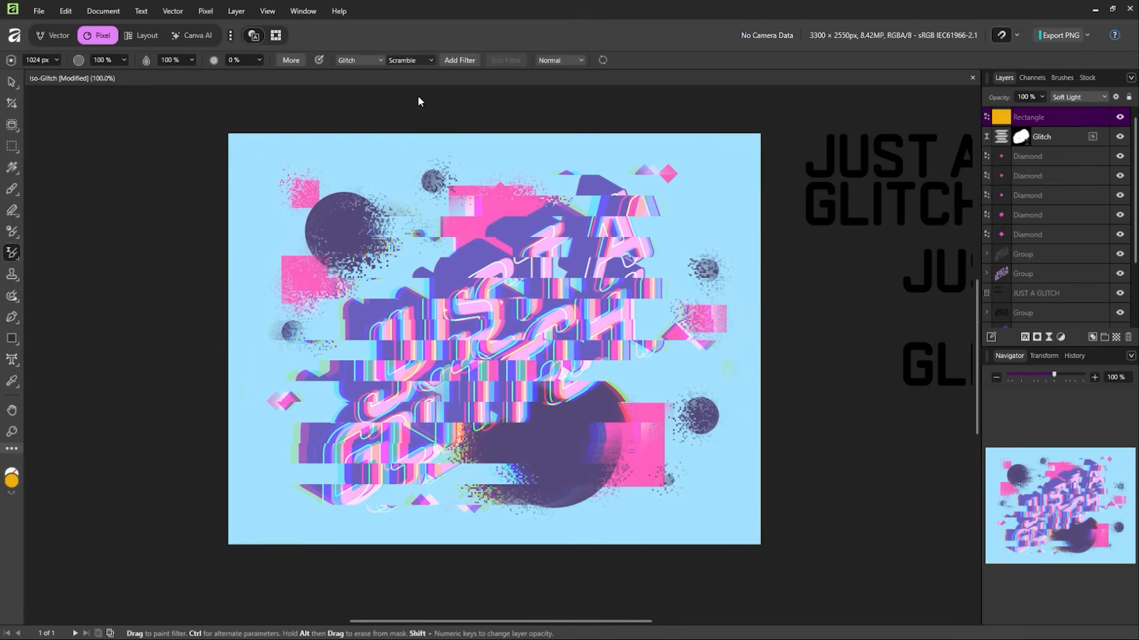
{"action": "left_click", "coordinate": [421, 102]}
{"action": "mouse_move", "coordinate": [233, 153]}
{"action": "left_mouse_down"}
{"action": "mouse_move", "coordinate": [374, 163]}
{"action": "mouse_move", "coordinate": [247, 491]}
{"action": "mouse_move", "coordinate": [230, 507]}
{"action": "mouse_move", "coordinate": [223, 236]}
{"action": "mouse_move", "coordinate": [790, 171]}
{"action": "mouse_move", "coordinate": [732, 444]}
{"action": "mouse_move", "coordinate": [743, 347]}
{"action": "left_mouse_up"}
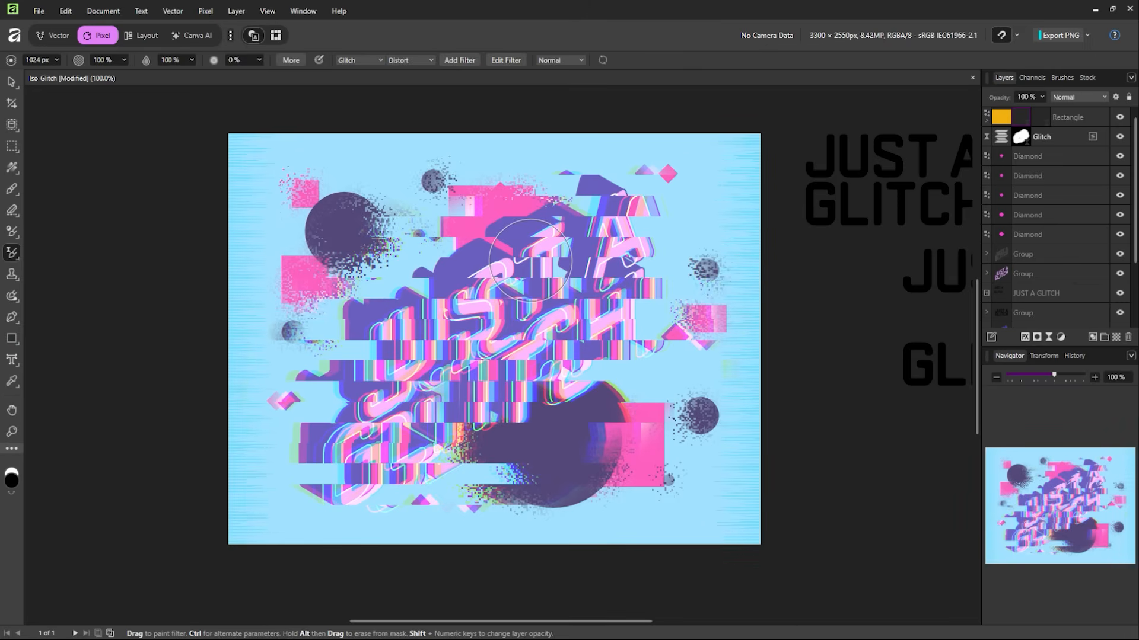
{"action": "key", "text": "ctrl+z"}
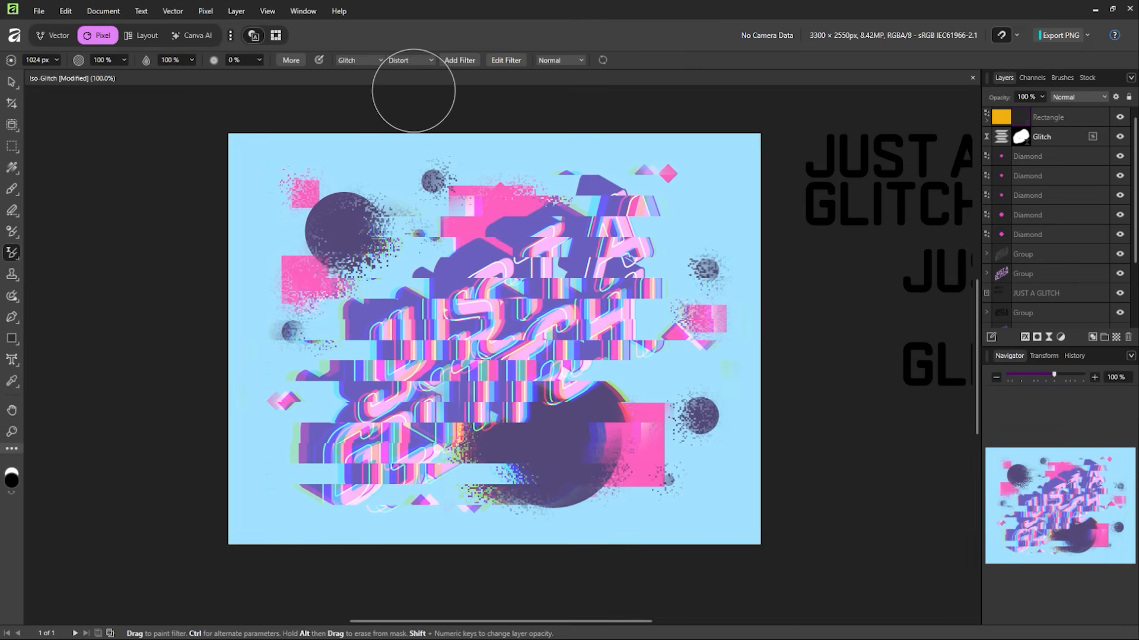
- Try another glitch type on the orange rectangle, then paint the Scramble glitch down its left edge
{"action": "left_click", "coordinate": [404, 61]}
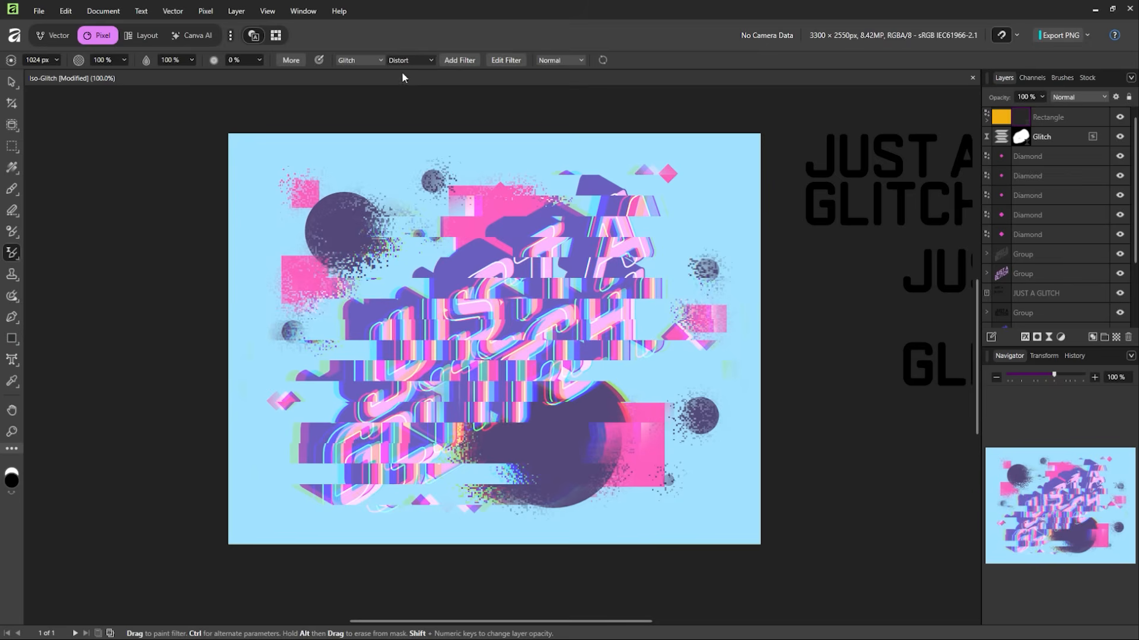
{"action": "left_click", "coordinate": [409, 232]}
{"action": "left_click", "coordinate": [235, 231]}
{"action": "left_click", "coordinate": [407, 183]}
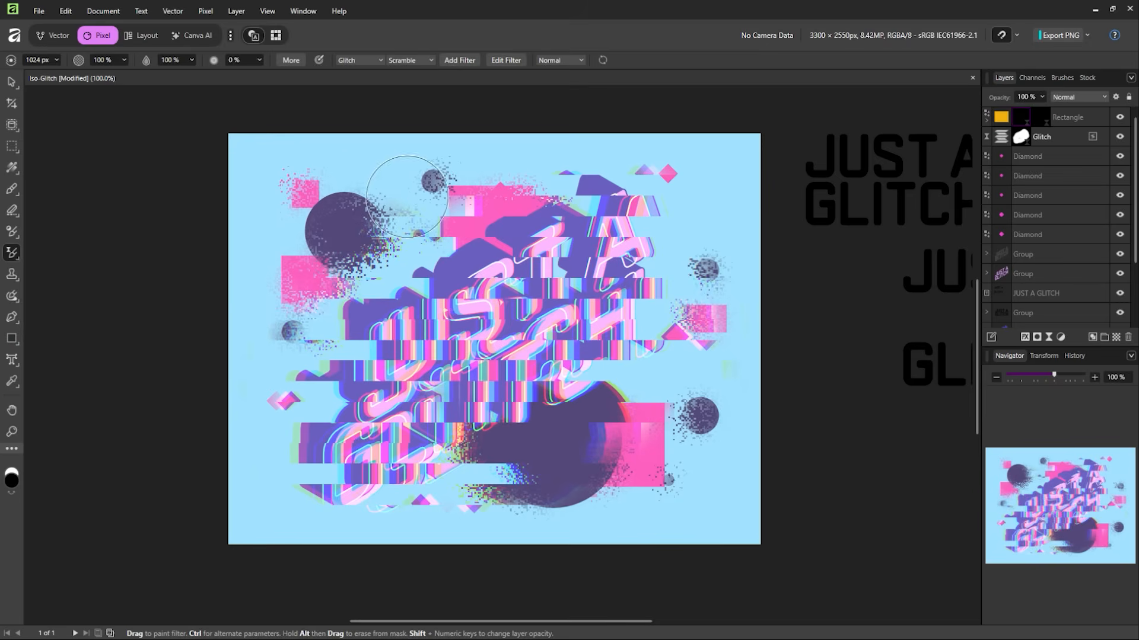
{"action": "left_click_drag", "start_coordinate": [231, 144], "coordinate": [230, 481]}
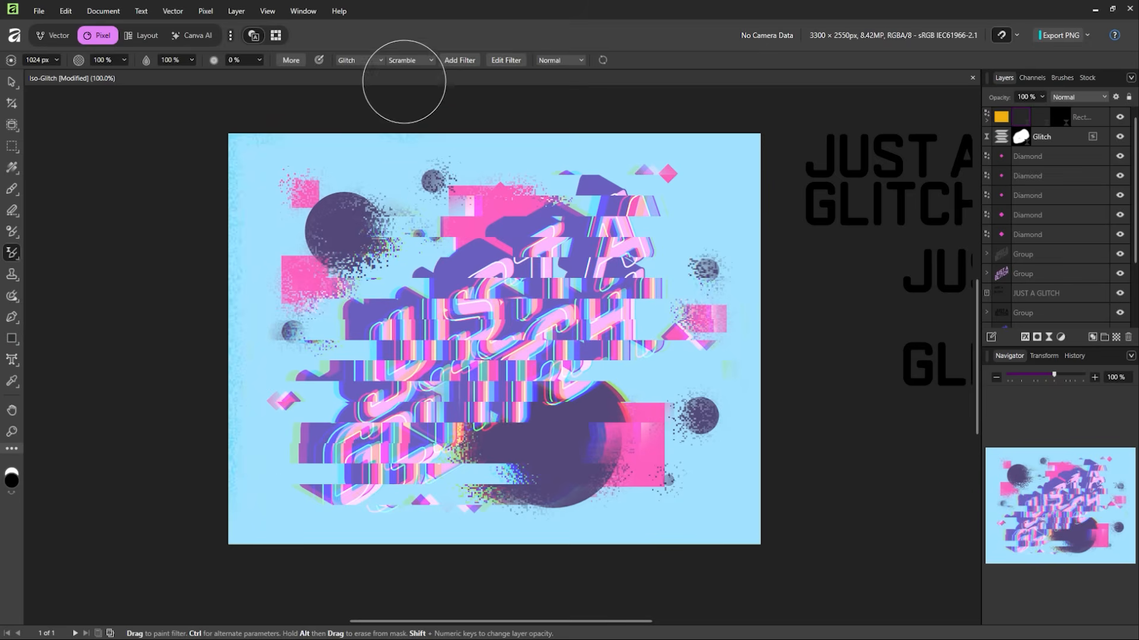
- Try the Channel Flip glitch on the orange rectangle and return to the Move tool
{"action": "left_click", "coordinate": [405, 63]}
{"action": "left_click", "coordinate": [418, 302]}
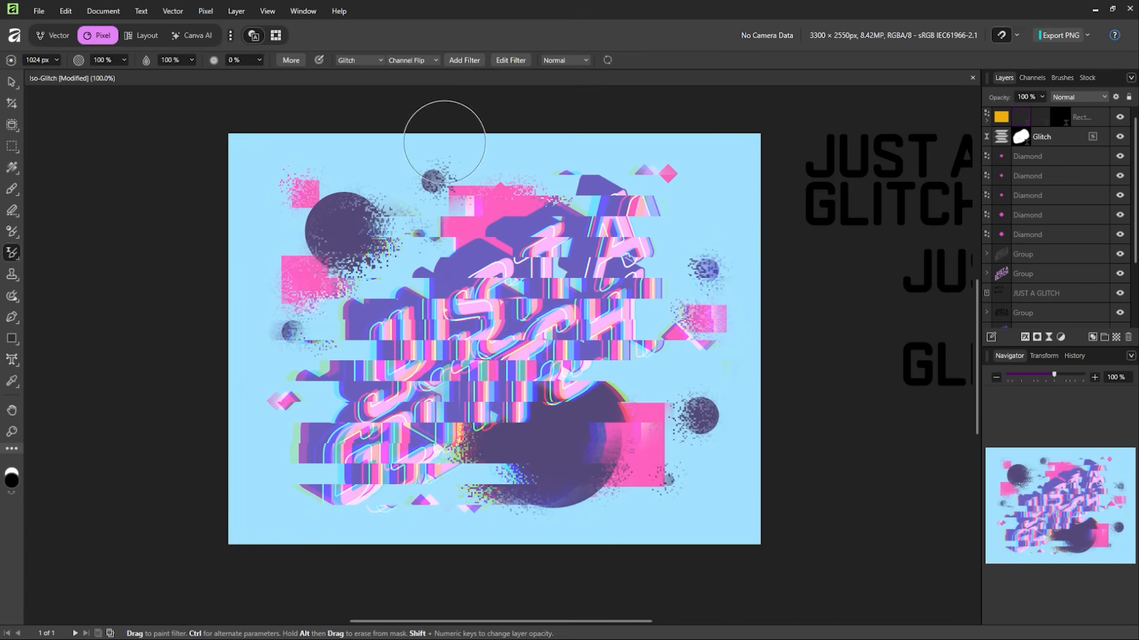
{"action": "left_click", "coordinate": [11, 81]}
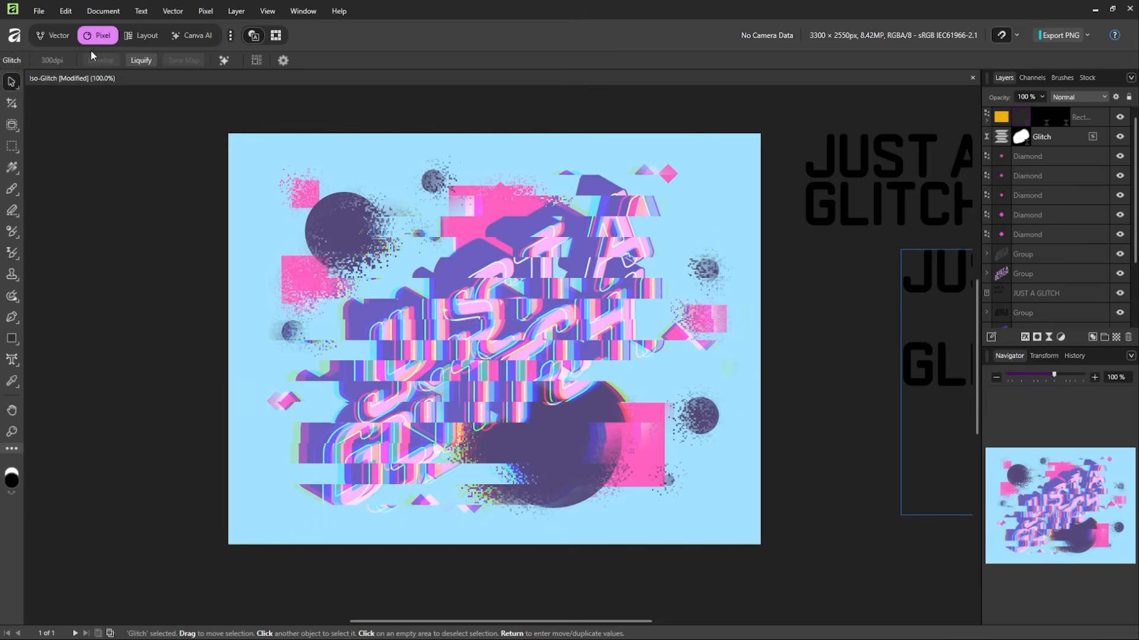
- Switch to the Vector workspace and delete the page-sized orange overlay rectangle
{"action": "left_click", "coordinate": [58, 36]}
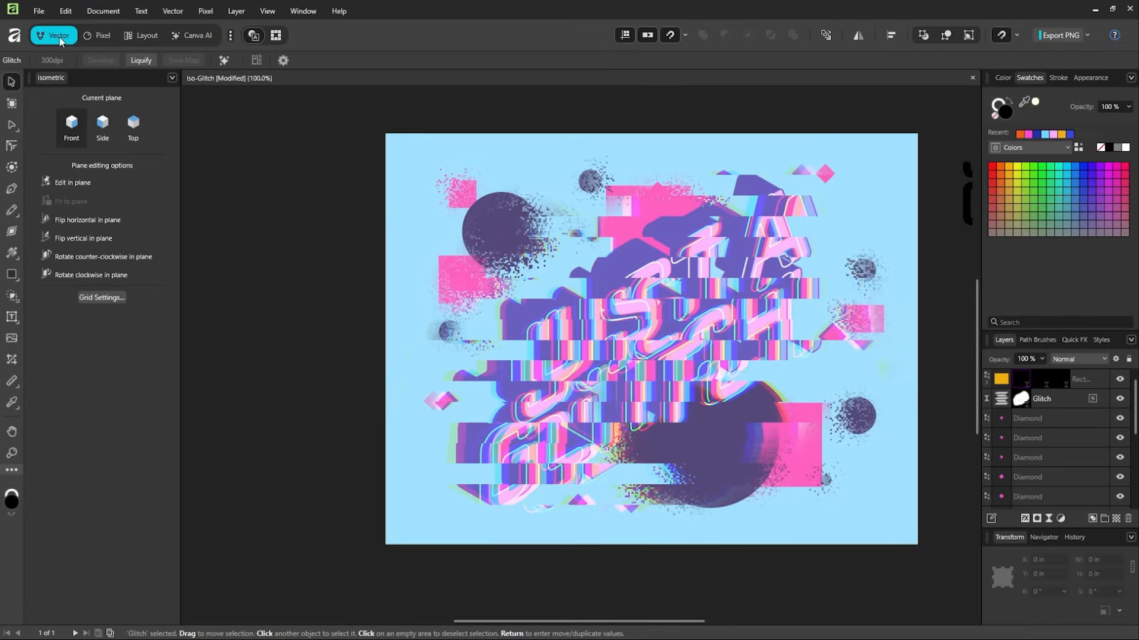
{"action": "left_click", "coordinate": [490, 153]}
{"action": "key", "text": "Delete"}
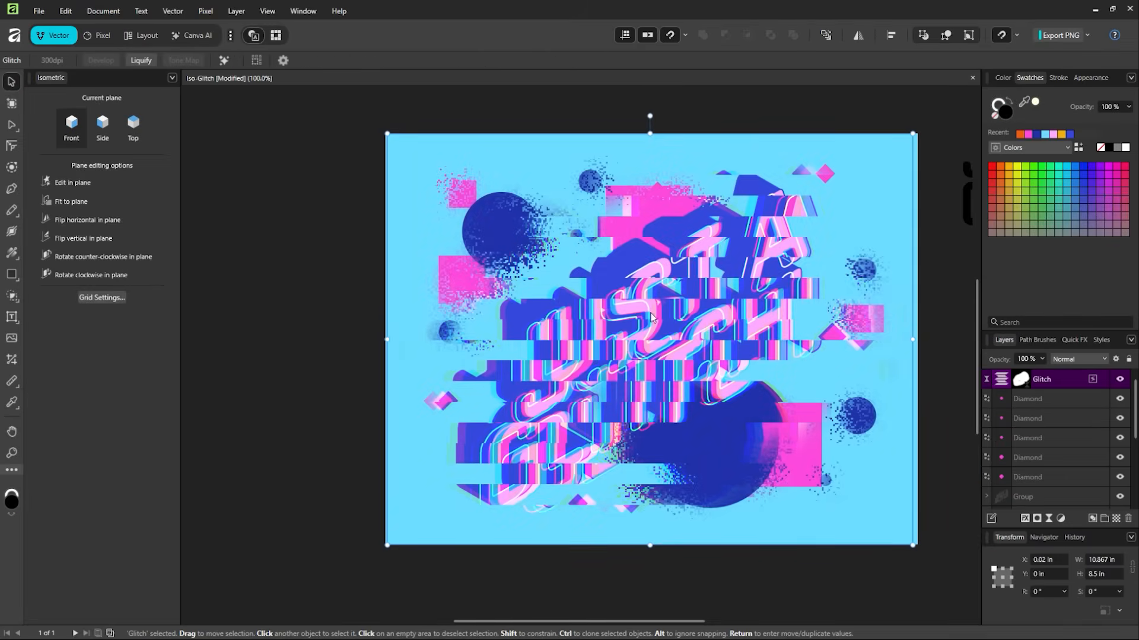
{"action": "left_click_drag", "start_coordinate": [707, 388], "coordinate": [597, 395]}
{"action": "left_click", "coordinate": [859, 347]}
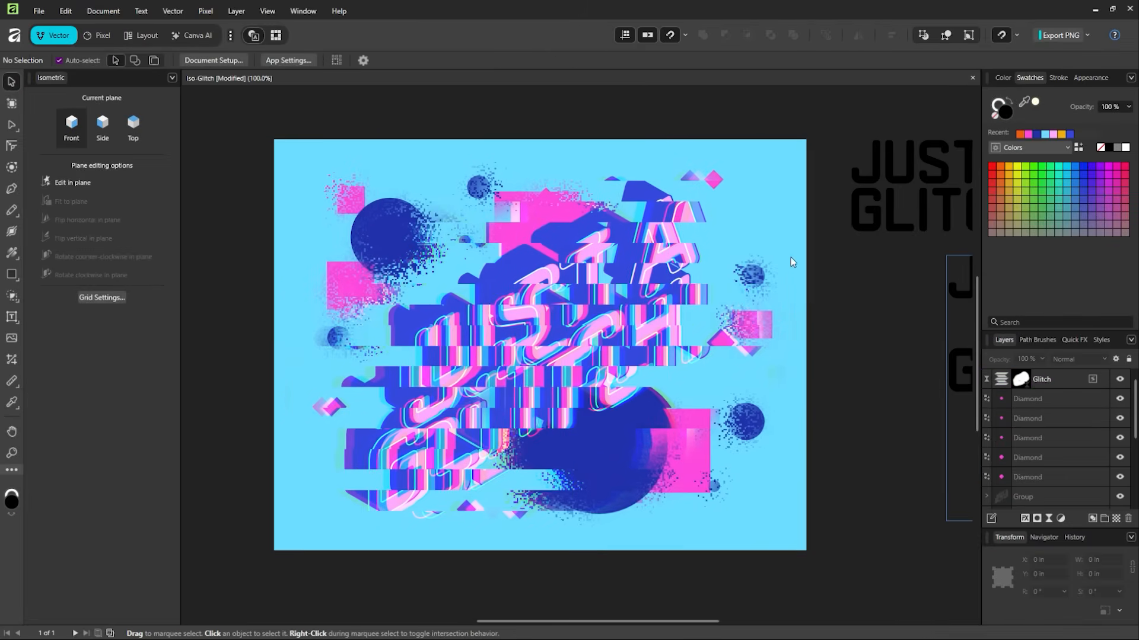
- Apply a linear gradient from light blue at the lower-left corner to deeper sky blue at the upper-right corner of the background rectangle
{"action": "left_click", "coordinate": [799, 244]}
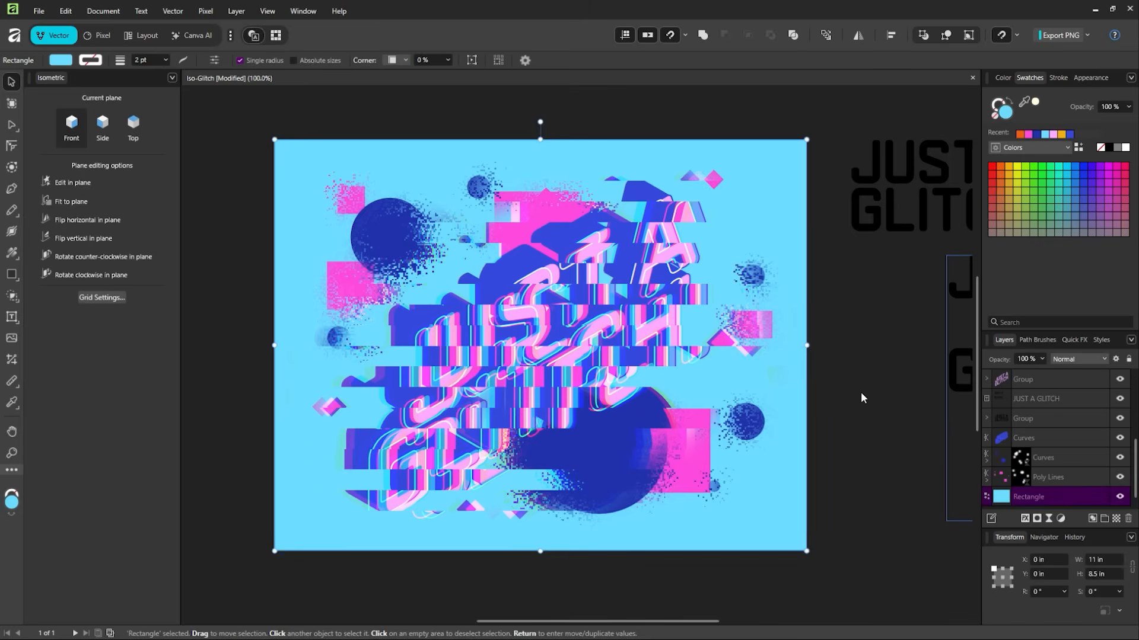
{"action": "left_click", "coordinate": [14, 256]}
{"action": "left_click_drag", "start_coordinate": [269, 550], "coordinate": [807, 140]}
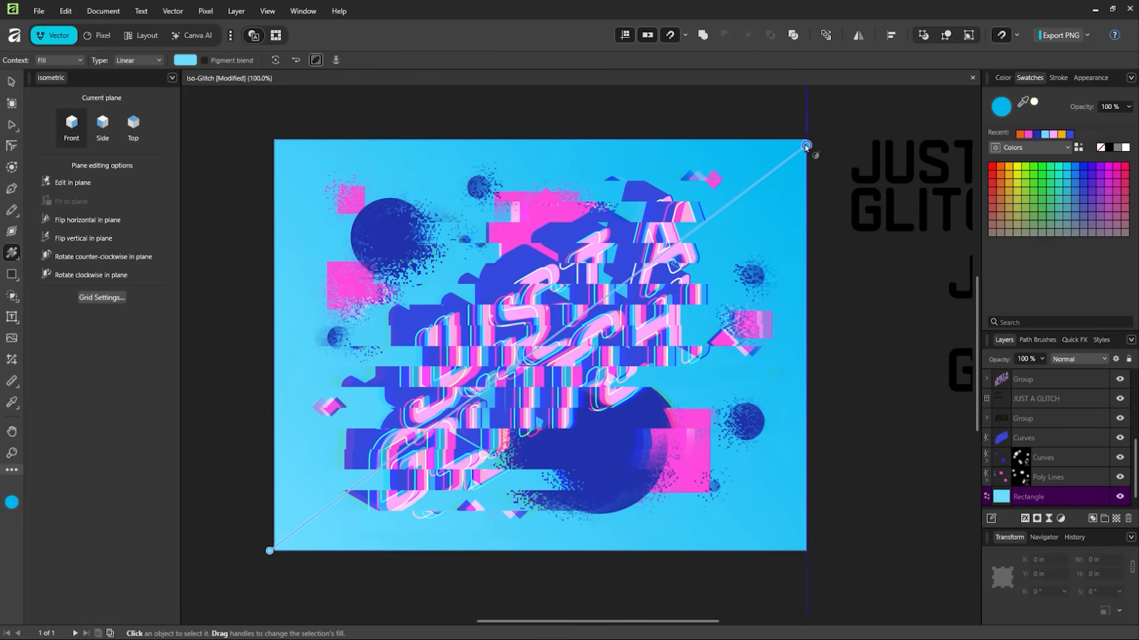
- Try a magenta end colour for the background gradient, shifting its start inward, its midpoint, and its end beyond the page's upper-right corner
{"action": "left_click_drag", "start_coordinate": [270, 549], "coordinate": [444, 435]}
{"action": "left_click", "coordinate": [806, 140]}
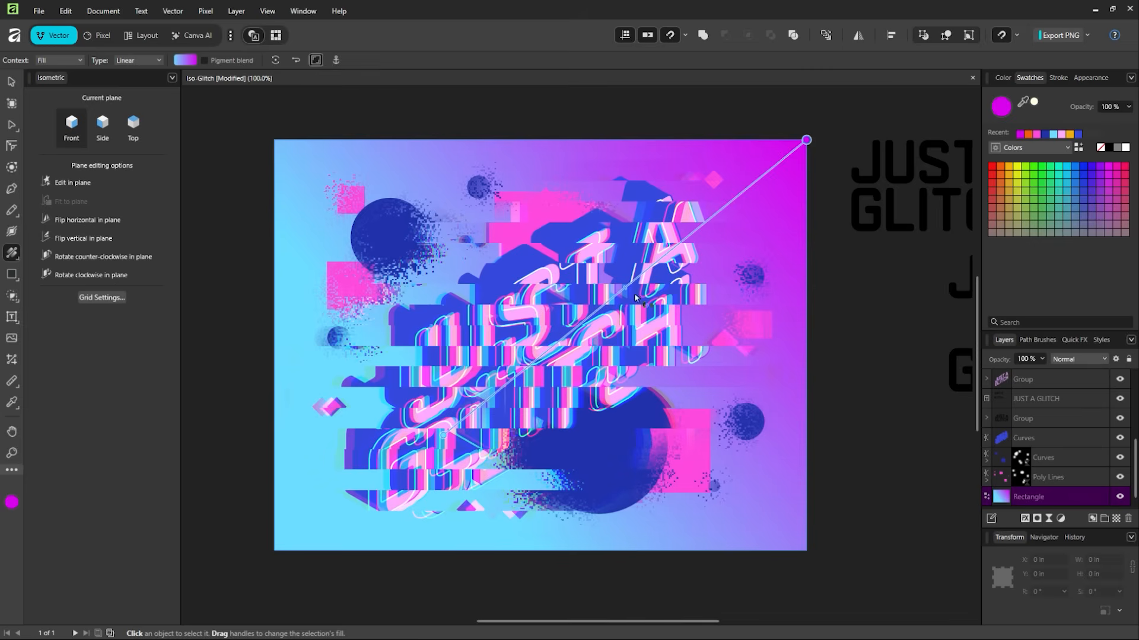
{"action": "mouse_move", "coordinate": [622, 289]}
{"action": "left_mouse_down"}
{"action": "mouse_move", "coordinate": [561, 343]}
{"action": "mouse_move", "coordinate": [738, 249]}
{"action": "mouse_move", "coordinate": [610, 276]}
{"action": "left_mouse_up"}
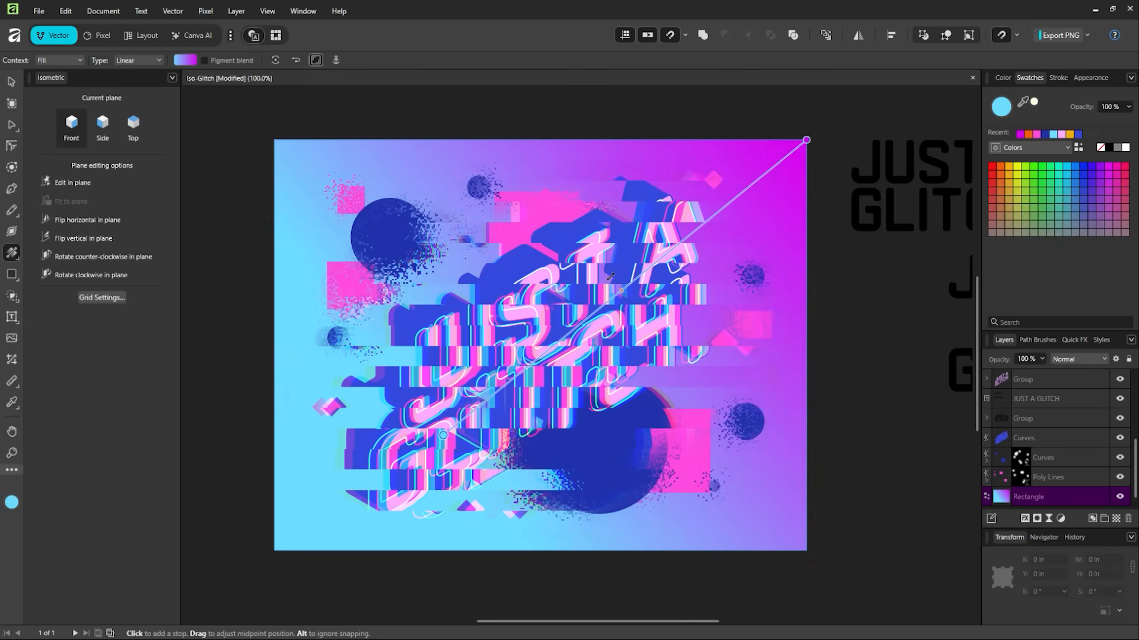
{"action": "left_click_drag", "start_coordinate": [431, 435], "coordinate": [372, 458]}
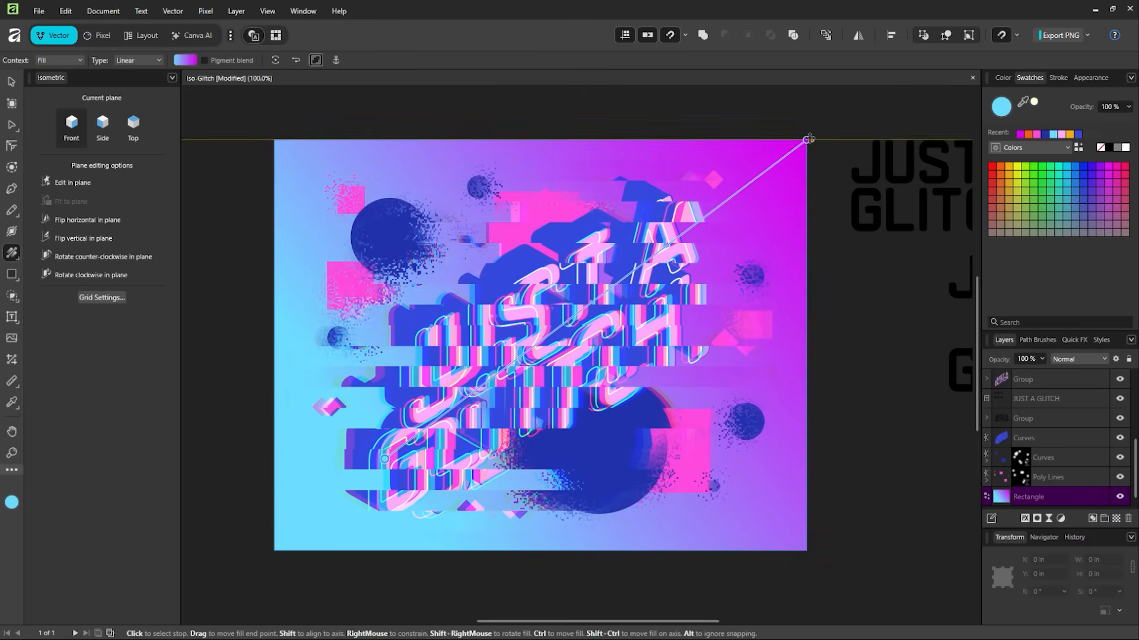
{"action": "left_click_drag", "start_coordinate": [809, 138], "coordinate": [907, 119]}
{"action": "scroll", "coordinate": [691, 246], "scroll_direction": "down", "scroll_amount": 1}
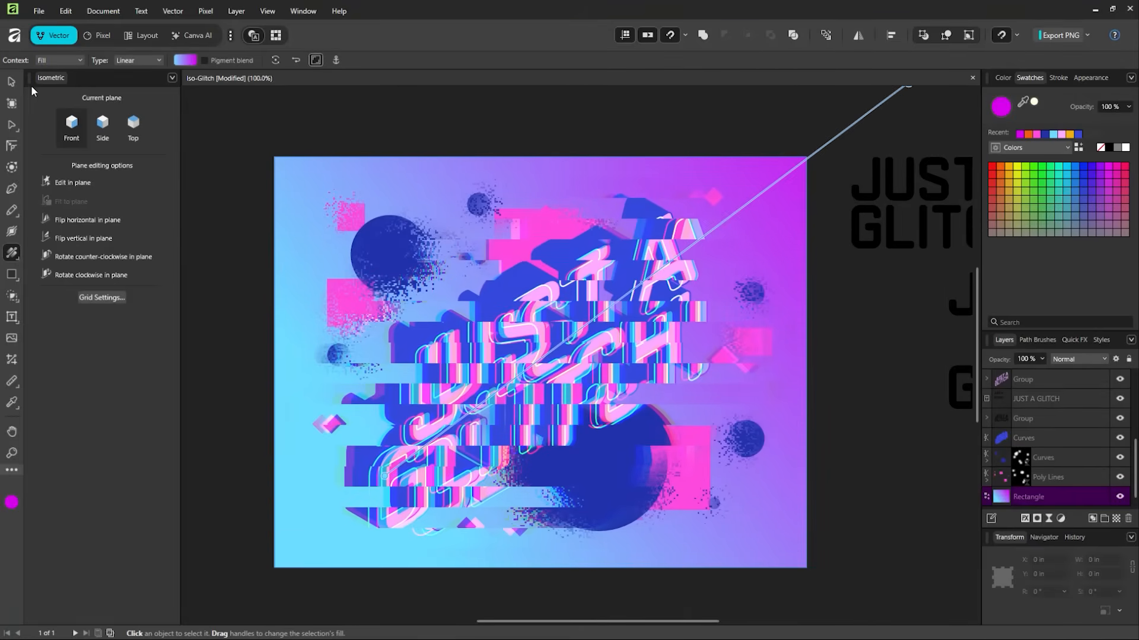
- Return to the Move tool, deselect the background rectangle and save the document
{"action": "left_click", "coordinate": [11, 81]}
{"action": "left_click", "coordinate": [408, 100]}
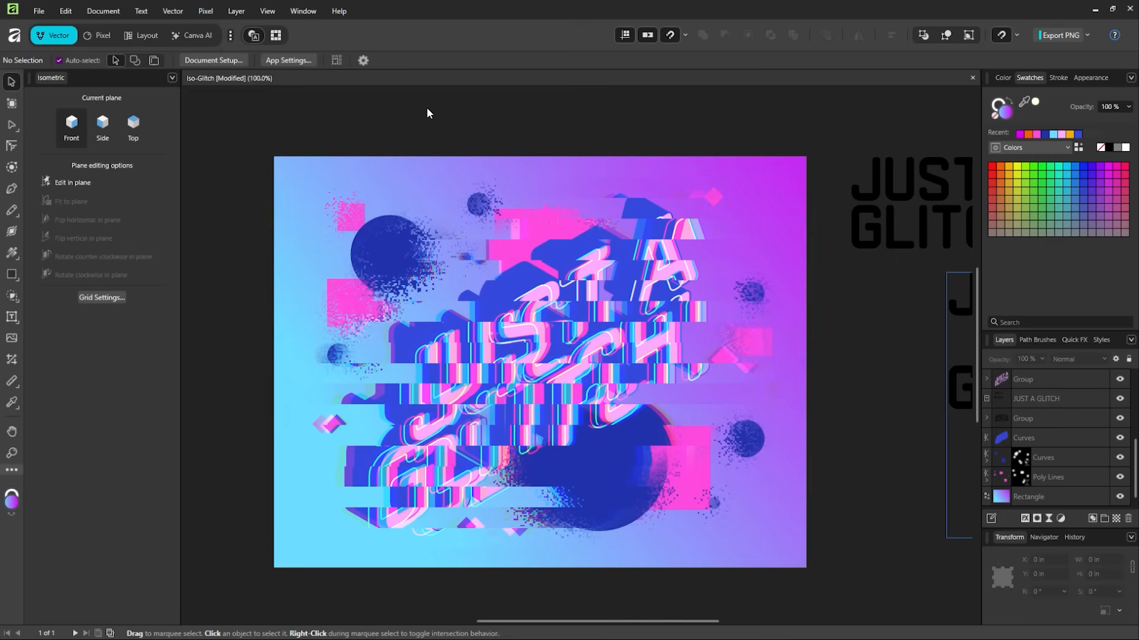
{"action": "key", "text": "ctrl+s"}
- Examine the whole artwork with its new background at closer and wider zoom levels
{"action": "key", "text": "z"}
{"action": "left_click_drag", "start_coordinate": [361, 239], "coordinate": [636, 374]}
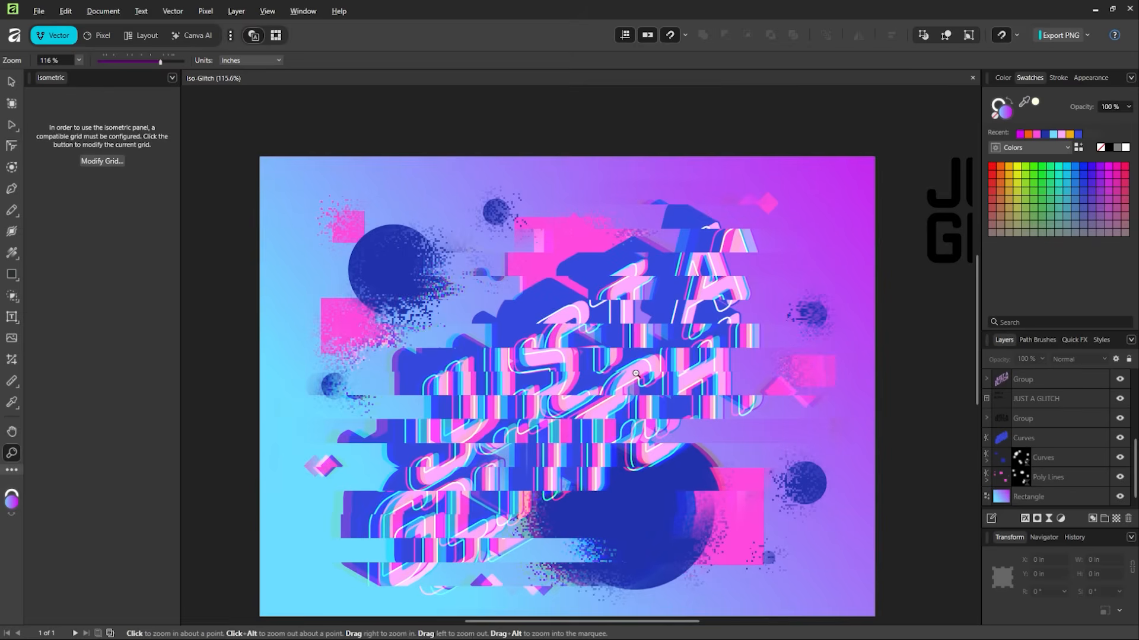
{"action": "left_click", "coordinate": [635, 374], "text": "alt"}
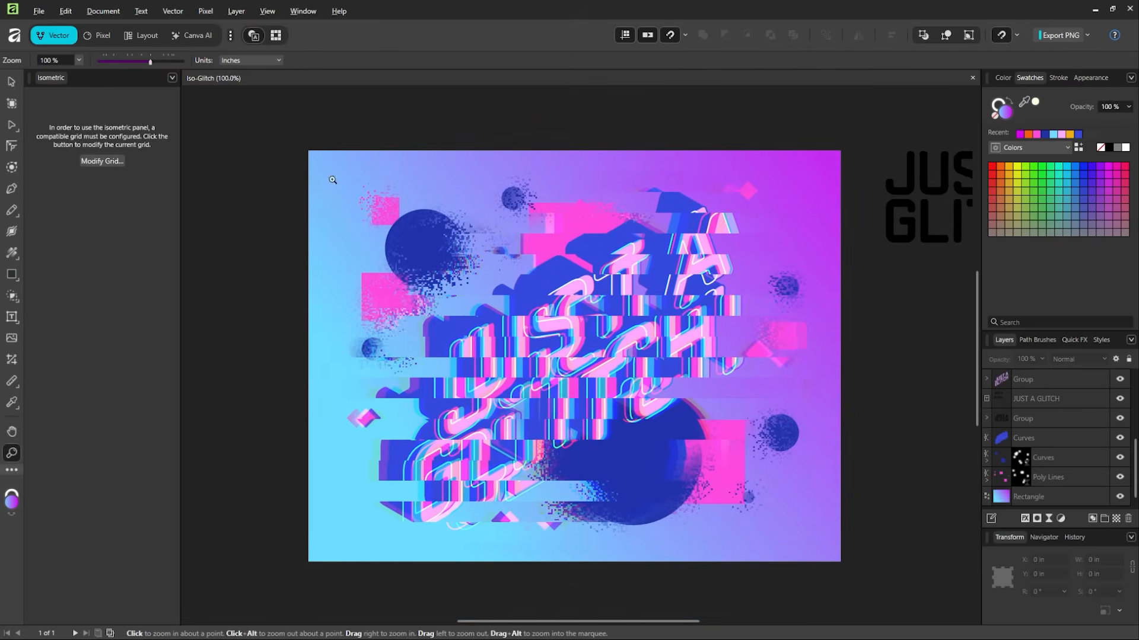
{"action": "left_click", "coordinate": [19, 84]}
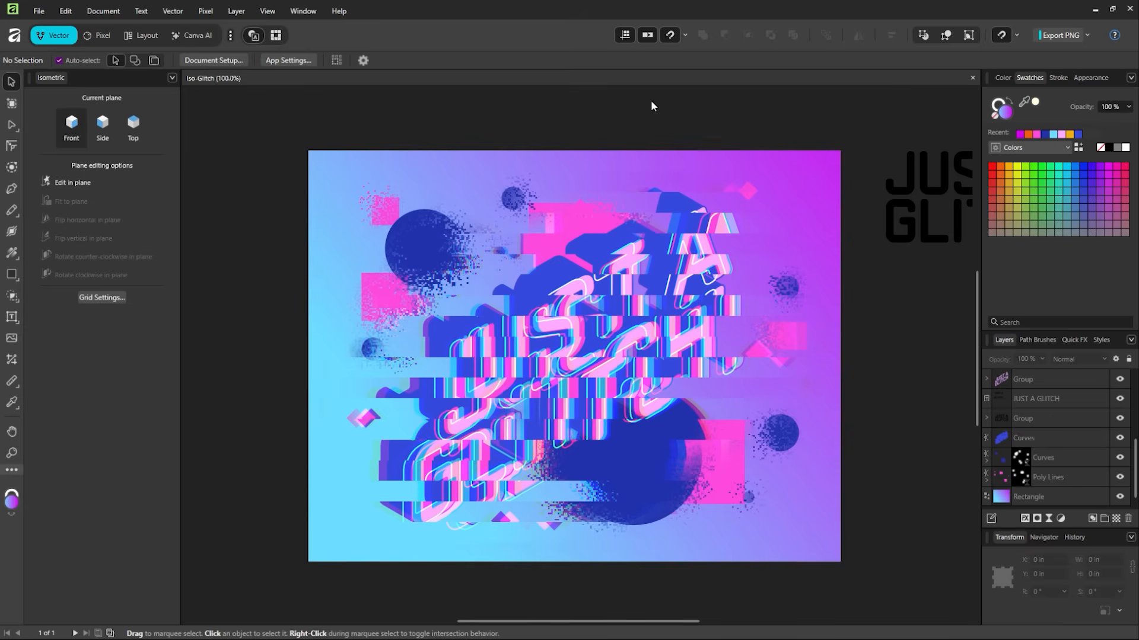
{"action": "key", "text": "z"}
{"action": "left_click", "coordinate": [617, 382], "text": "alt"}
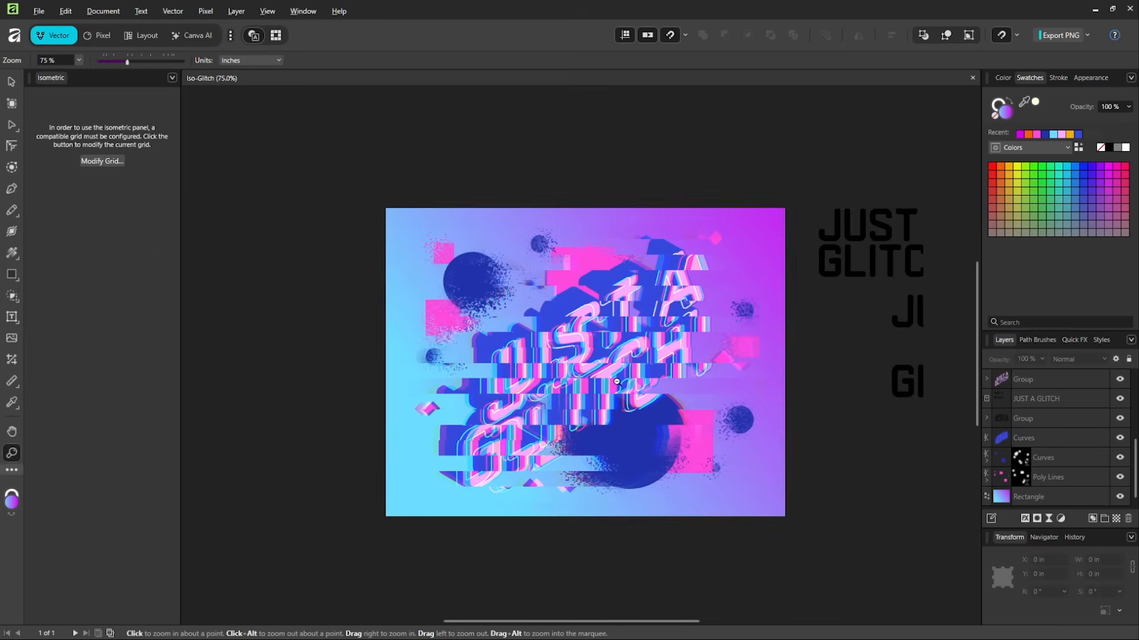
{"action": "left_click", "coordinate": [616, 382], "text": "alt"}
{"action": "left_click_drag", "start_coordinate": [614, 367], "coordinate": [603, 428]}
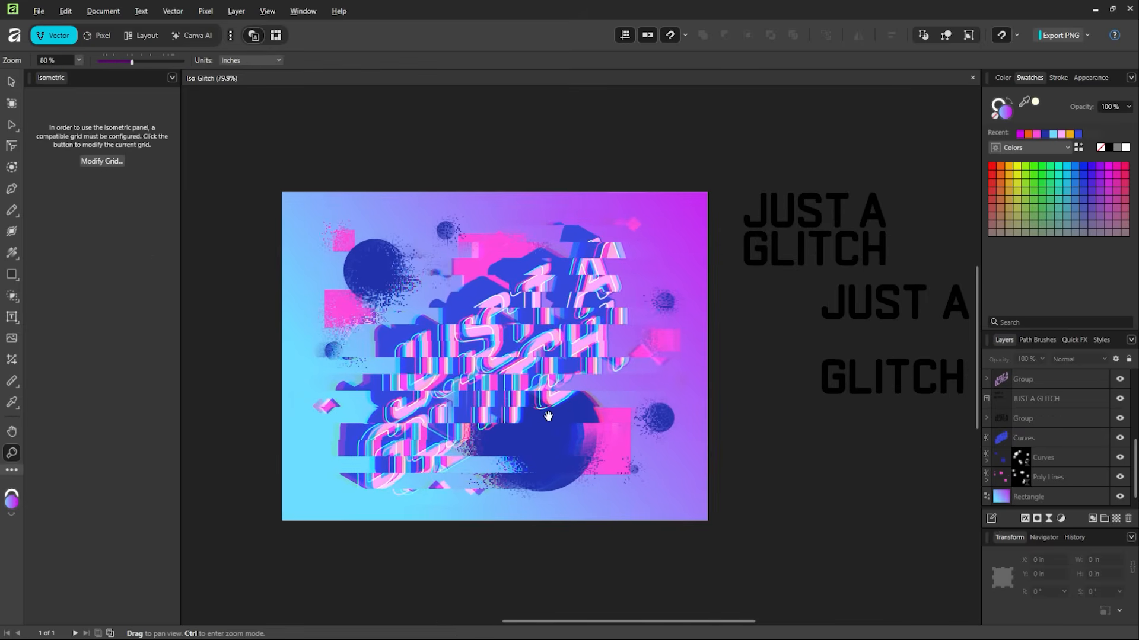
- Move both spare black JUST A GLITCH texts on the pasteboard farther away from the page
{"action": "key", "text": "v"}
{"action": "left_click_drag", "start_coordinate": [771, 257], "coordinate": [933, 230]}
{"action": "left_click", "coordinate": [897, 296]}
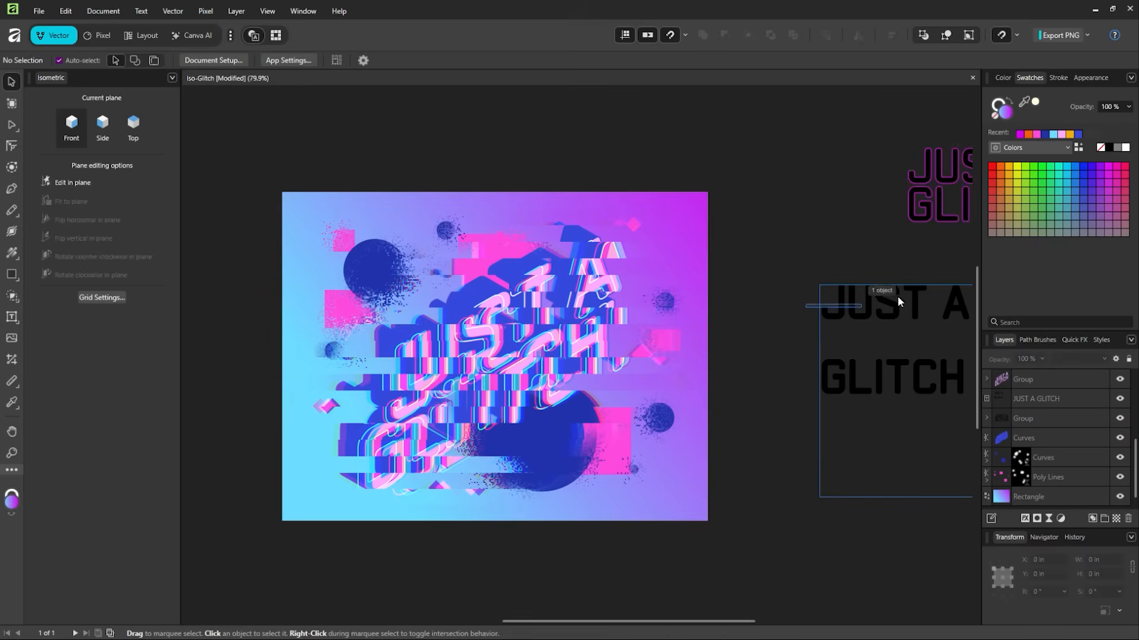
{"action": "left_click_drag", "start_coordinate": [835, 305], "coordinate": [848, 259]}
{"action": "left_click", "coordinate": [848, 261]}
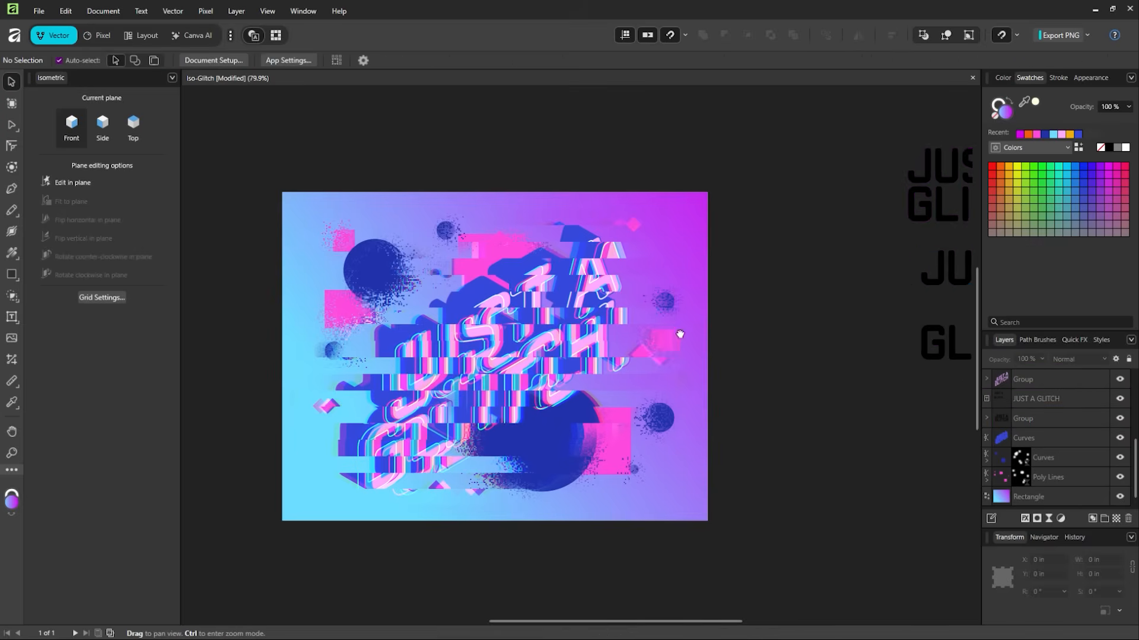
- Try moving the background rectangle toward the lower right, then undo the move and deselect it
{"action": "left_click_drag", "start_coordinate": [678, 332], "coordinate": [760, 317]}
{"action": "key", "text": "z"}
{"action": "left_click_drag", "start_coordinate": [622, 309], "coordinate": [643, 309]}
{"action": "left_click", "coordinate": [12, 84]}
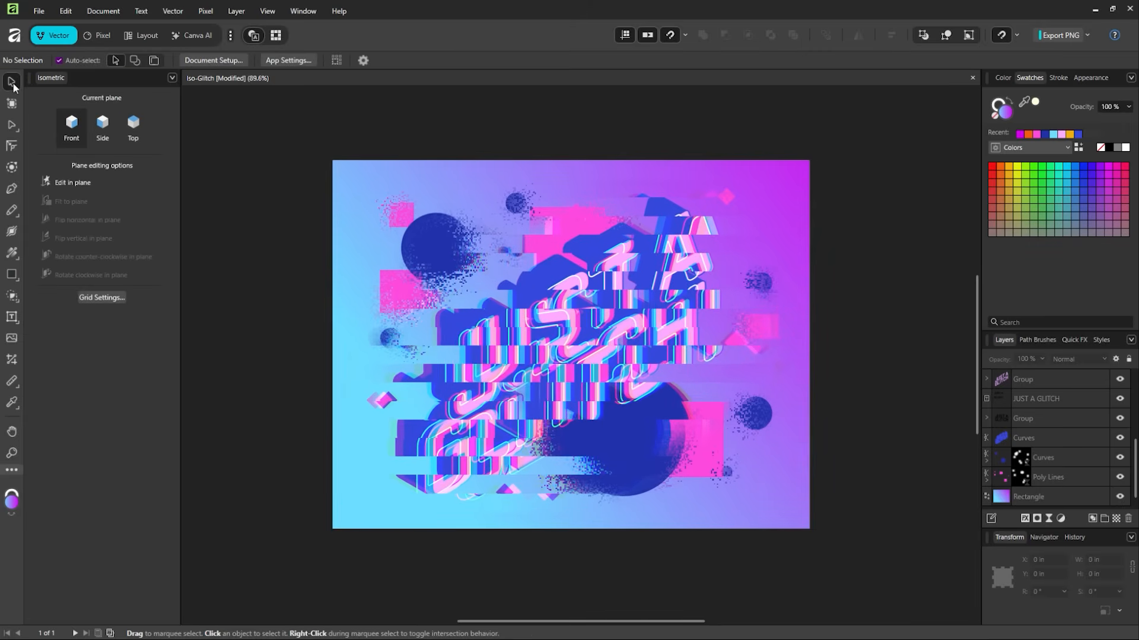
{"action": "left_click", "coordinate": [808, 191]}
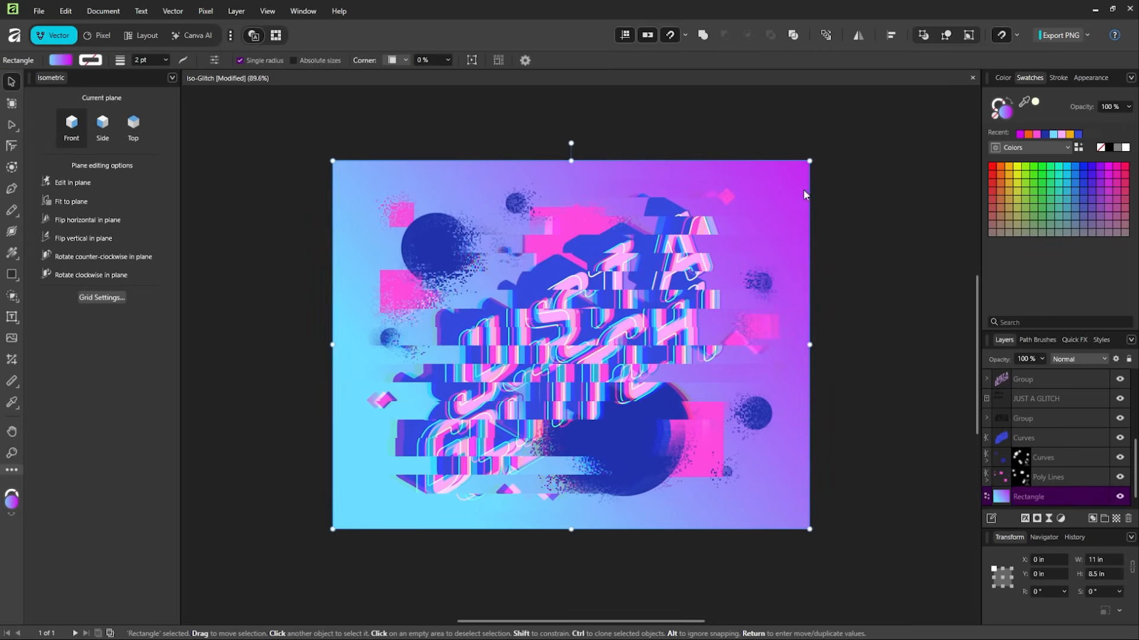
{"action": "left_click_drag", "start_coordinate": [805, 188], "coordinate": [886, 487]}
{"action": "key", "text": "ctrl+z"}
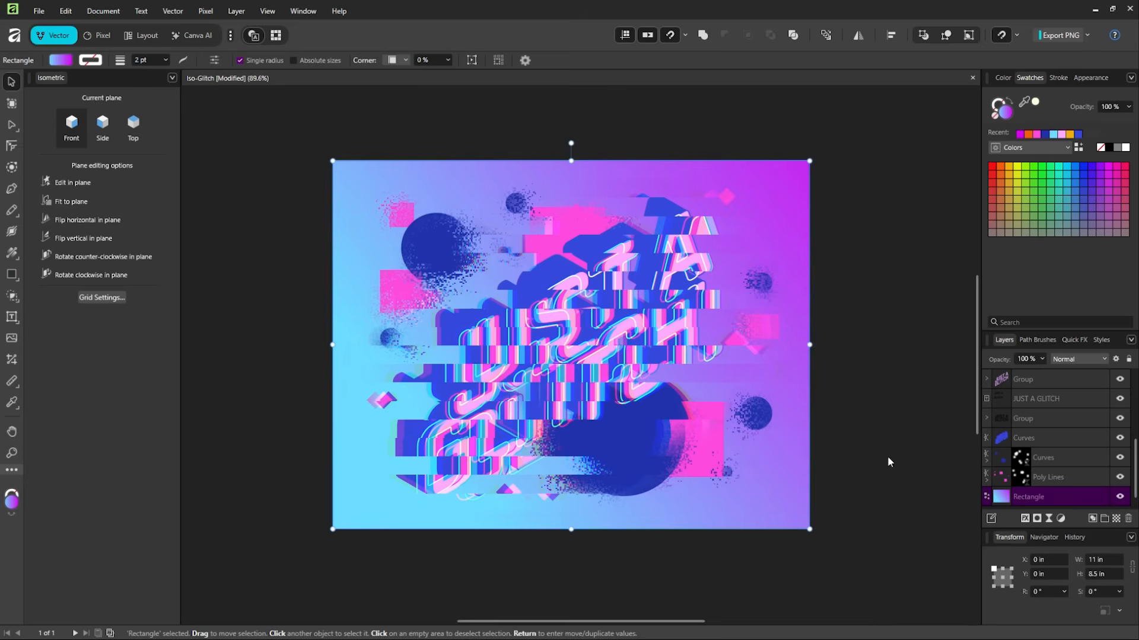
{"action": "left_click", "coordinate": [843, 228]}
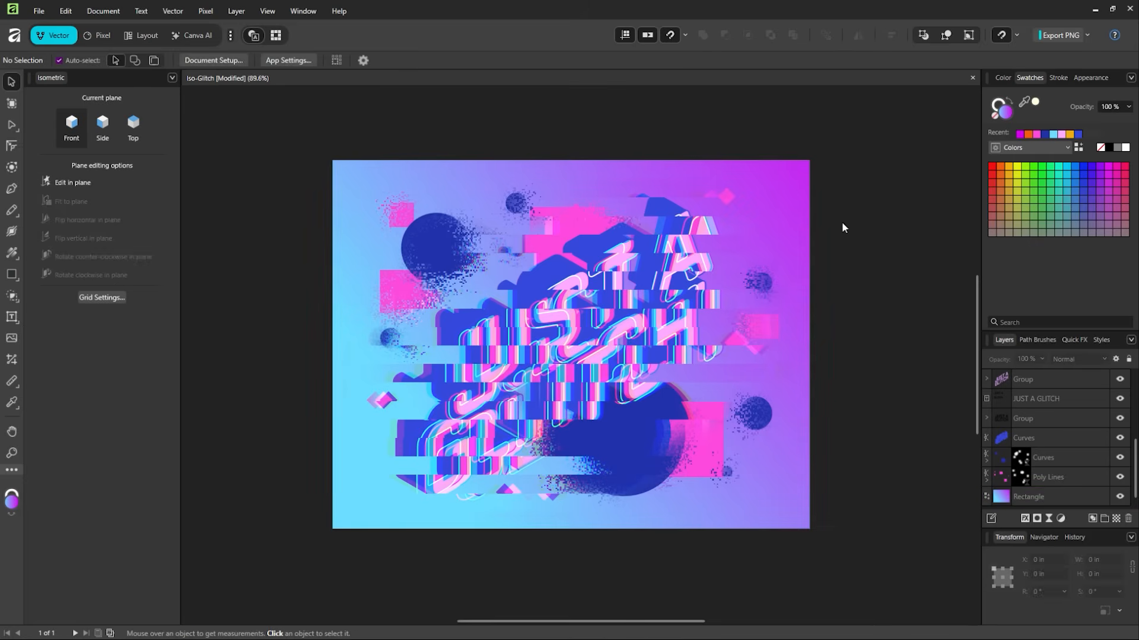
- Undo the spare text moves and the magenta gradient edits back to the blue background gradient, and deselect the rectangle
{"action": "key", "text": "ctrl+z"}
{"action": "key", "text": "ctrl+z"}
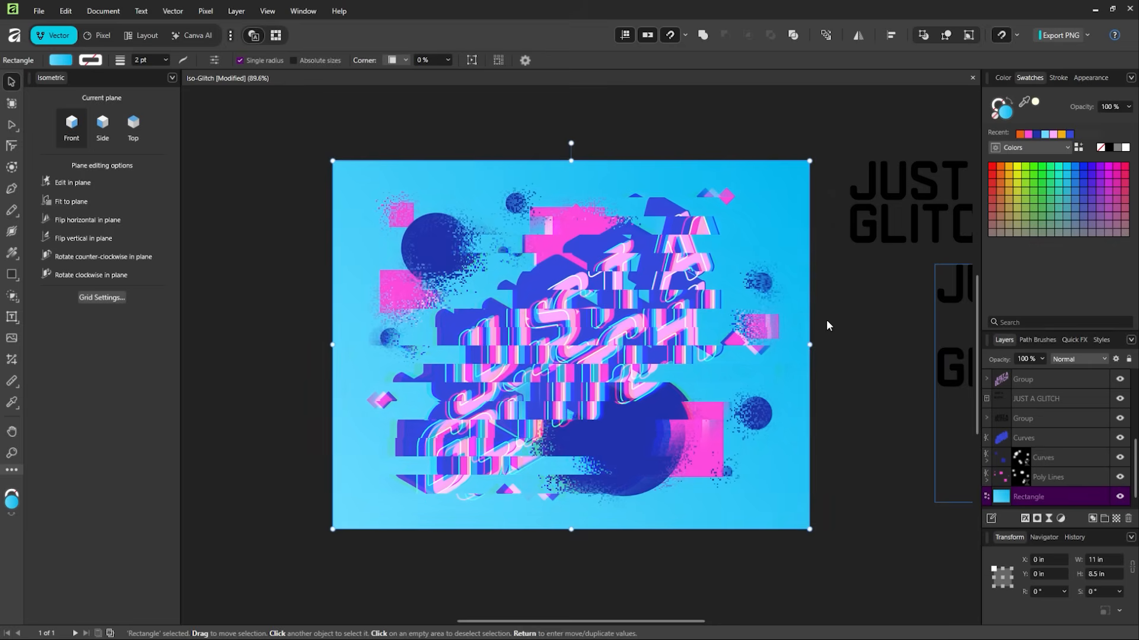
{"action": "left_click", "coordinate": [897, 366]}
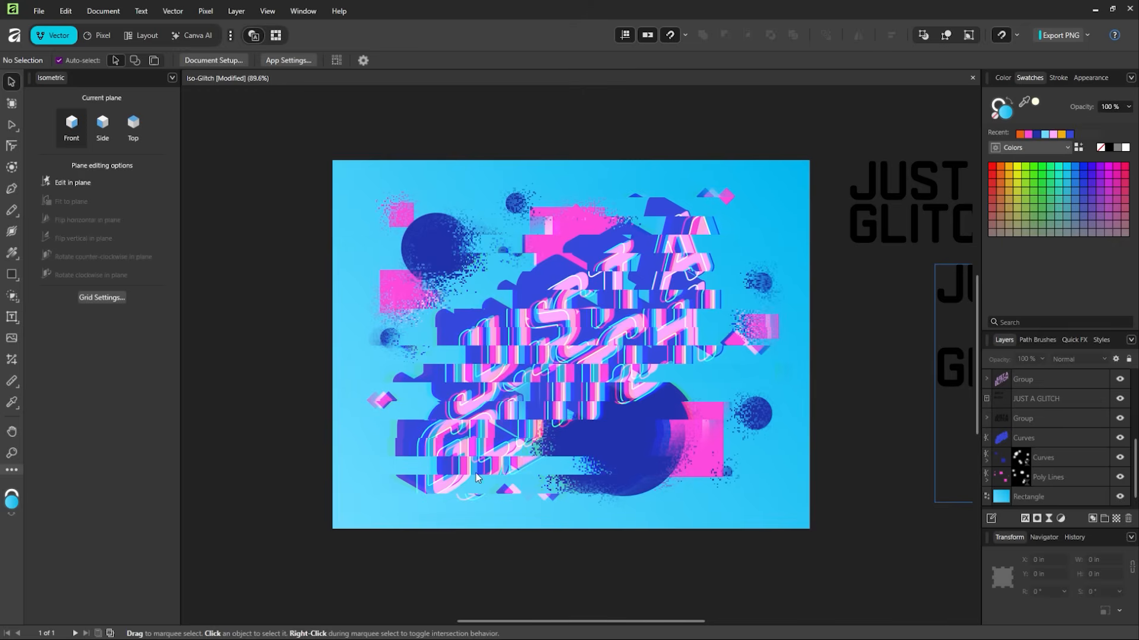
- Clear the selection and save the document
{"action": "left_click", "coordinate": [363, 500]}
{"action": "left_click", "coordinate": [383, 567]}
{"action": "key", "text": "ctrl+s"}
- Fill the Curves layer of scattered circles with white, fine-tune the fill to a very pale lavender, and deselect it
{"action": "left_click", "coordinate": [1044, 457]}
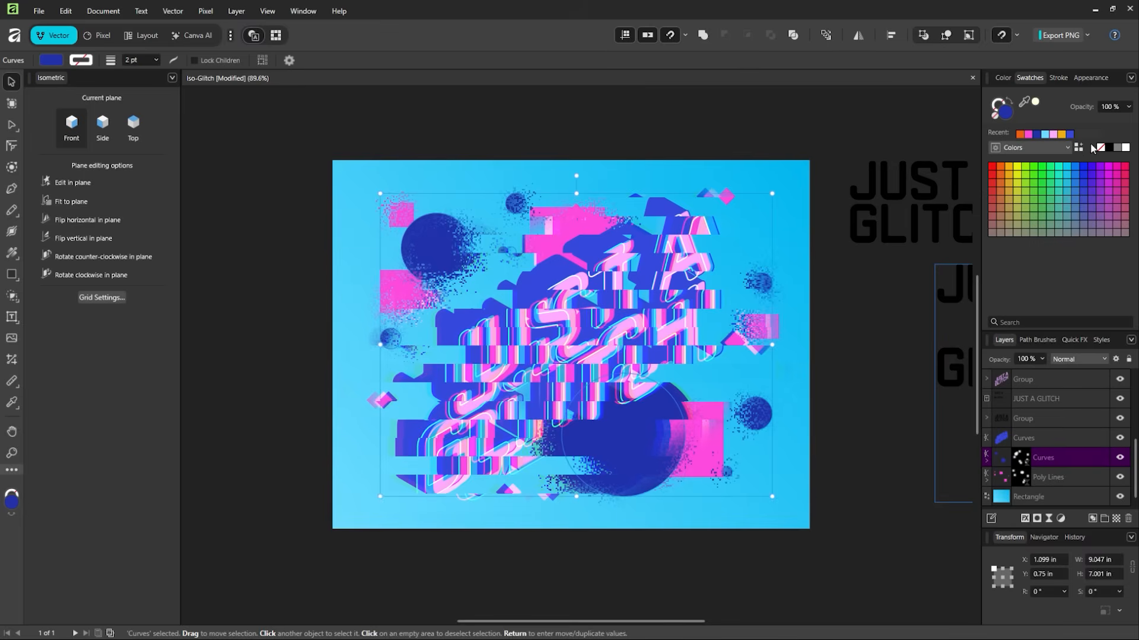
{"action": "left_click", "coordinate": [1126, 149]}
{"action": "left_click", "coordinate": [822, 278]}
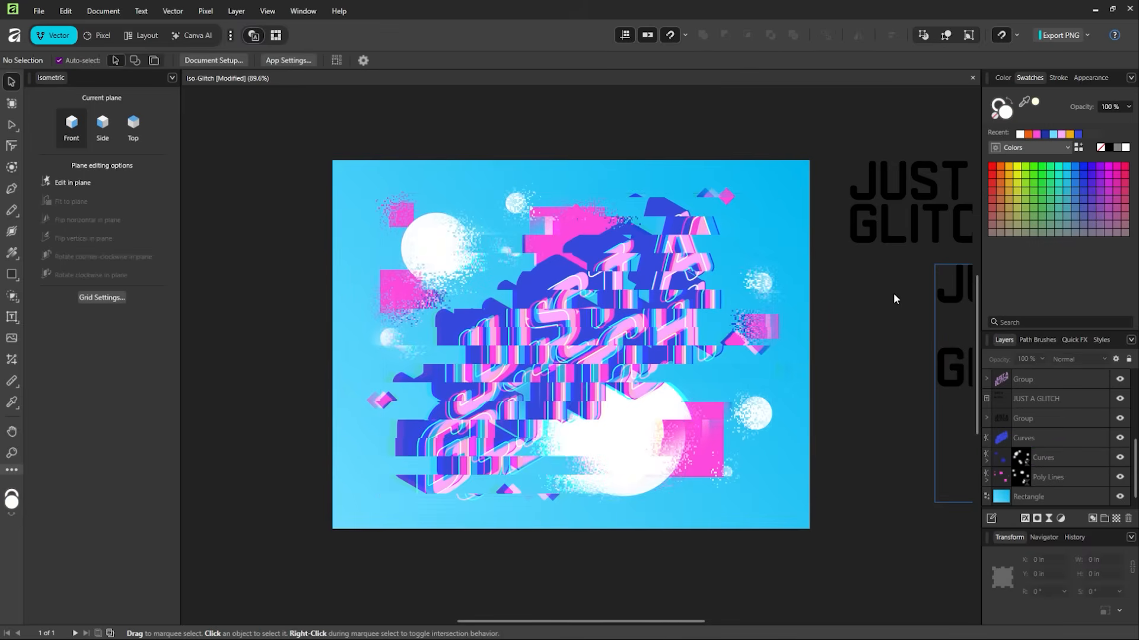
{"action": "left_click", "coordinate": [999, 462]}
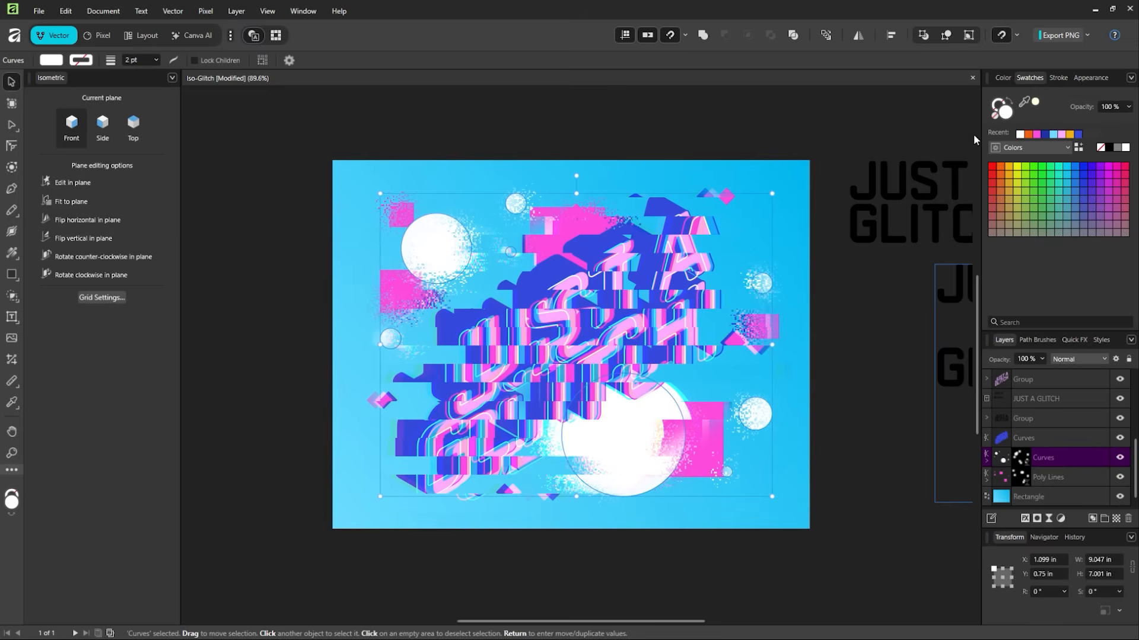
{"action": "left_click", "coordinate": [946, 250]}
{"action": "left_click_drag", "start_coordinate": [946, 266], "coordinate": [1031, 286]}
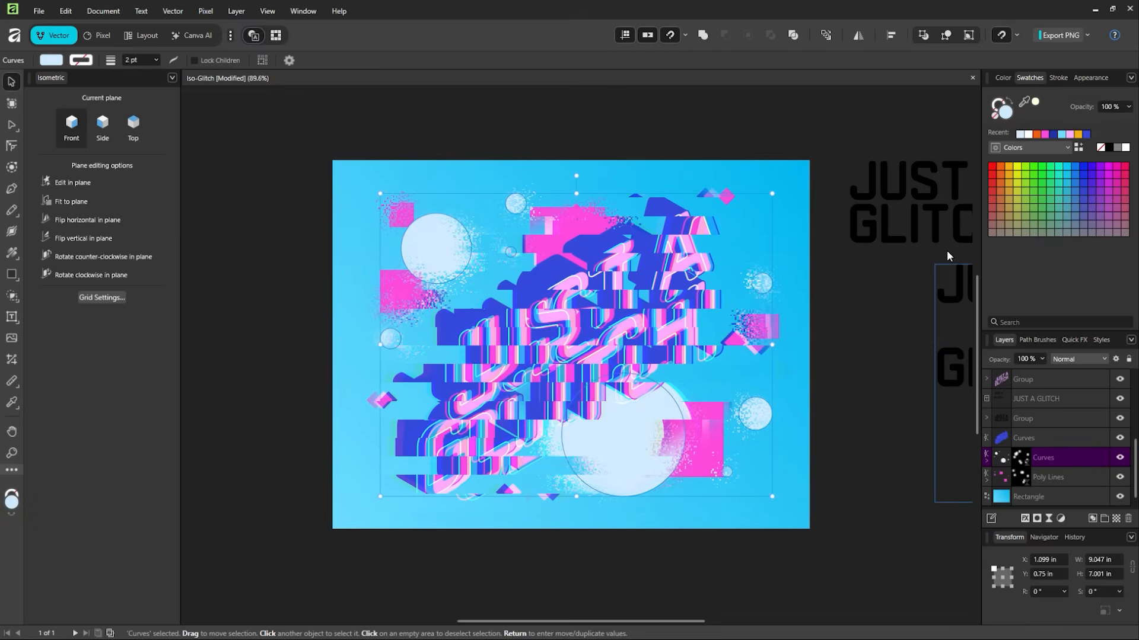
{"action": "left_click_drag", "start_coordinate": [947, 252], "coordinate": [956, 251]}
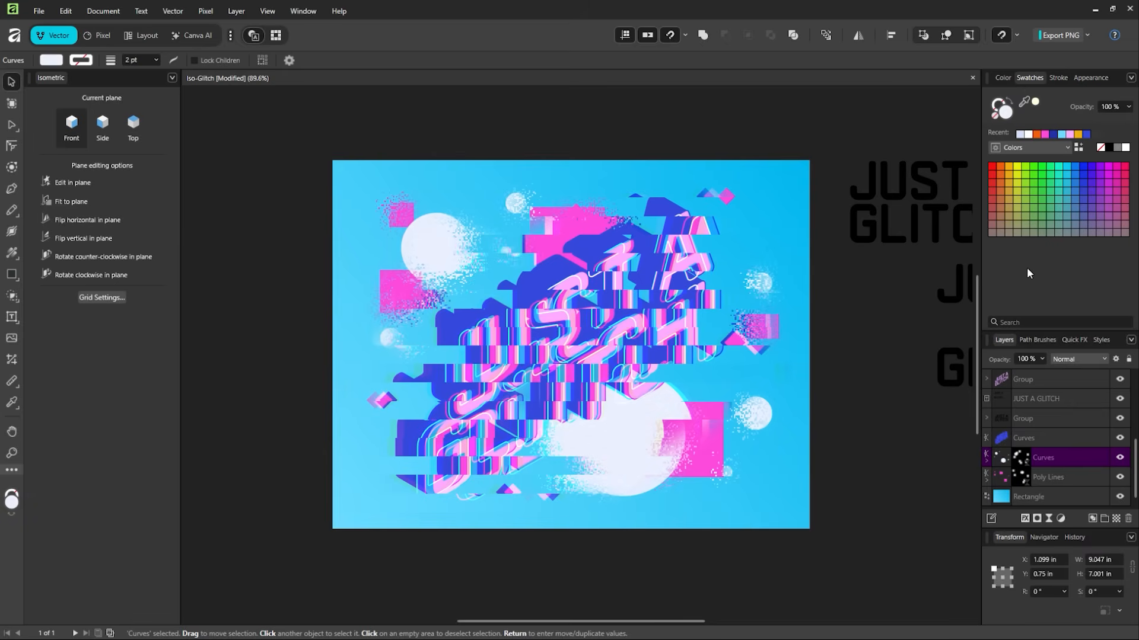
{"action": "left_click", "coordinate": [875, 396]}
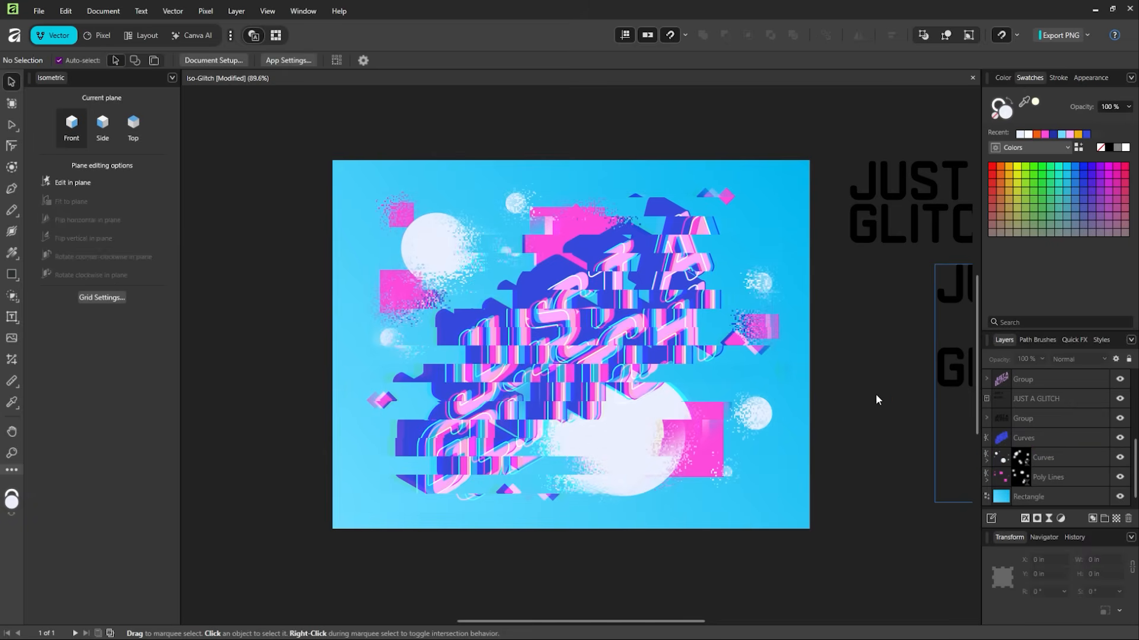